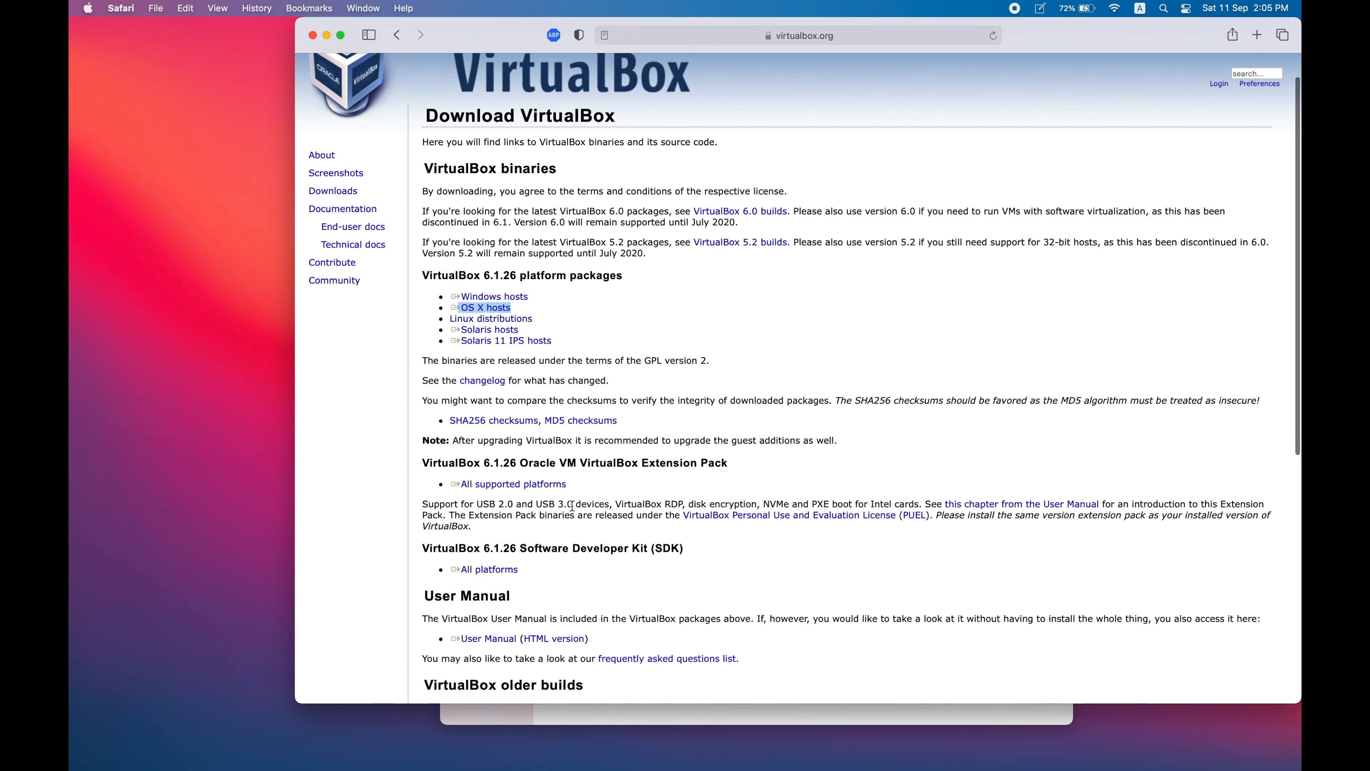
- Look over the VirtualBox 6.1.26 Extension Pack entry on the VirtualBox downloads page
{"action": "left_click_drag", "start_coordinate": [639, 412], "coordinate": [751, 413]}
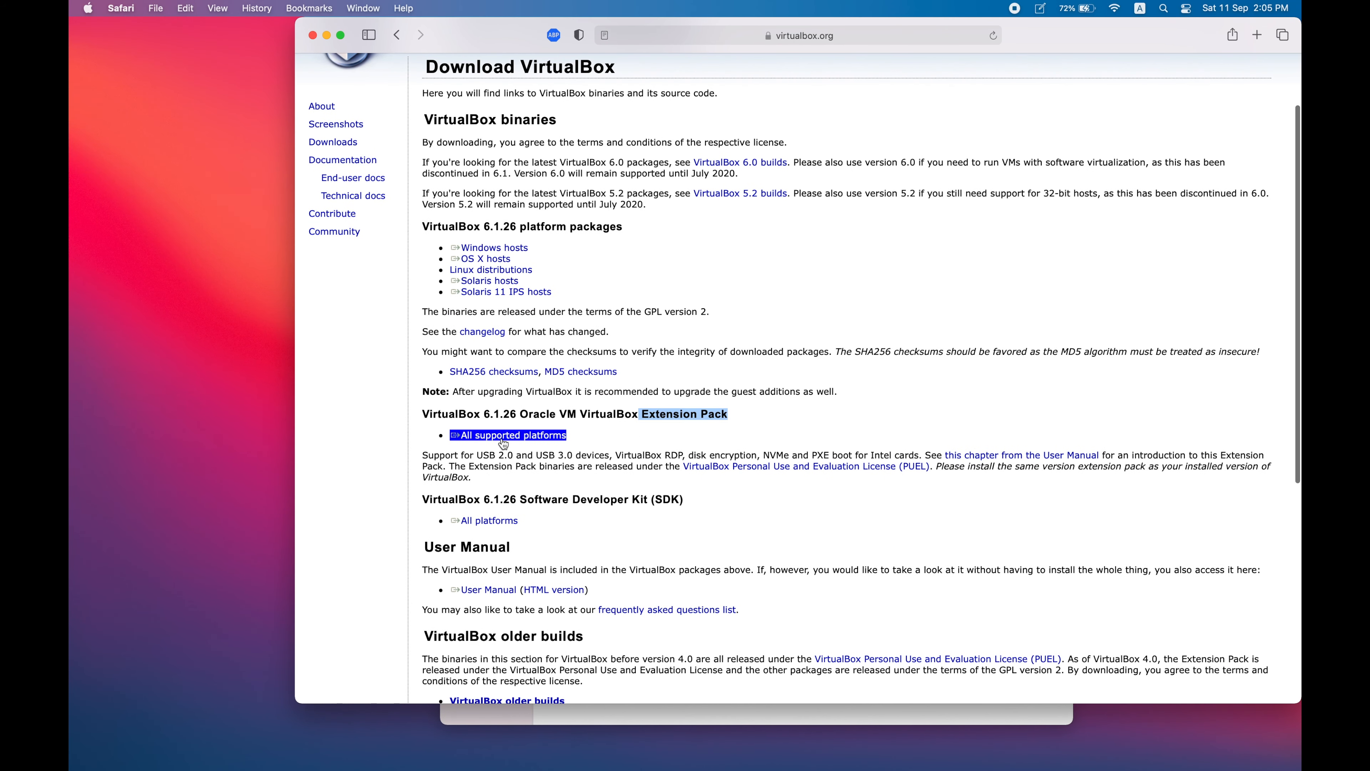
{"action": "scroll", "coordinate": [526, 440], "scroll_direction": "up", "scroll_amount": 3}
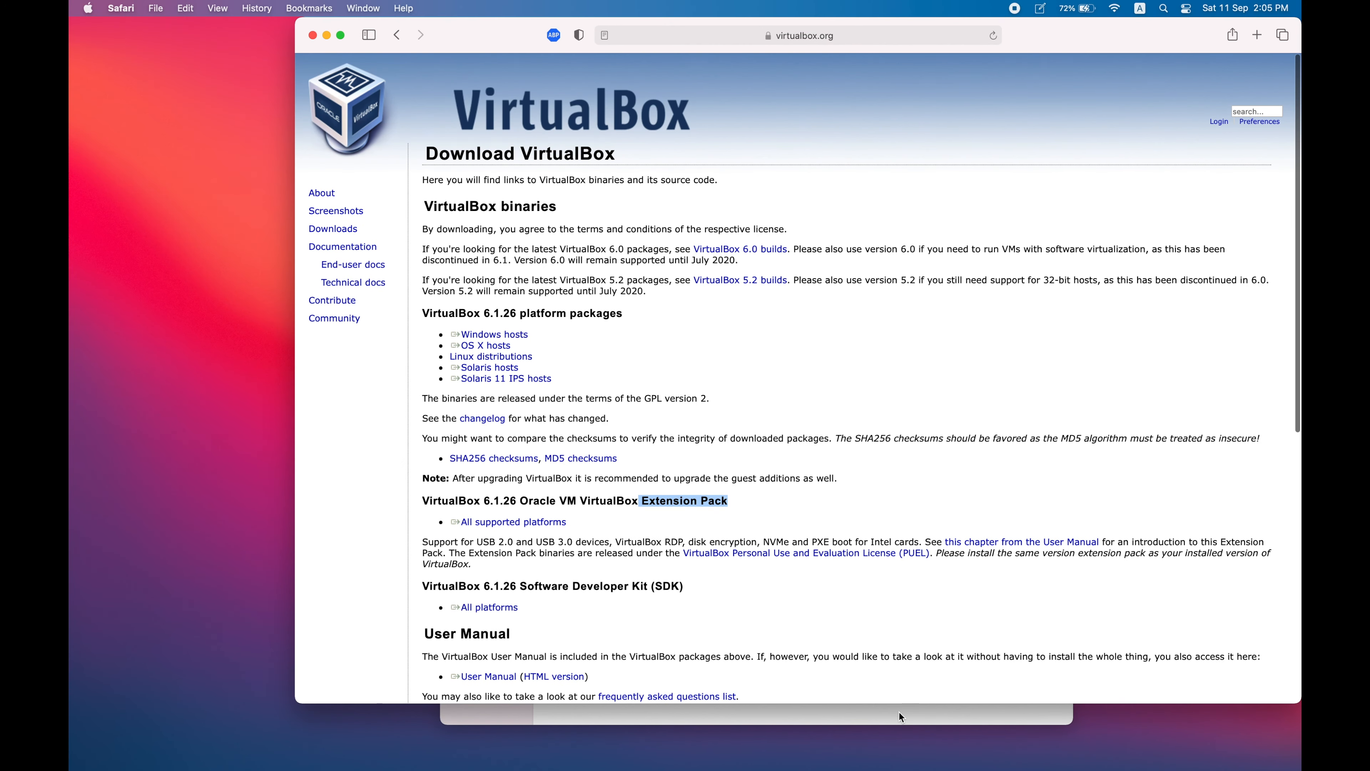
- Open the vulnhub.com website in a new browser tab
{"action": "left_click", "coordinate": [1258, 35]}
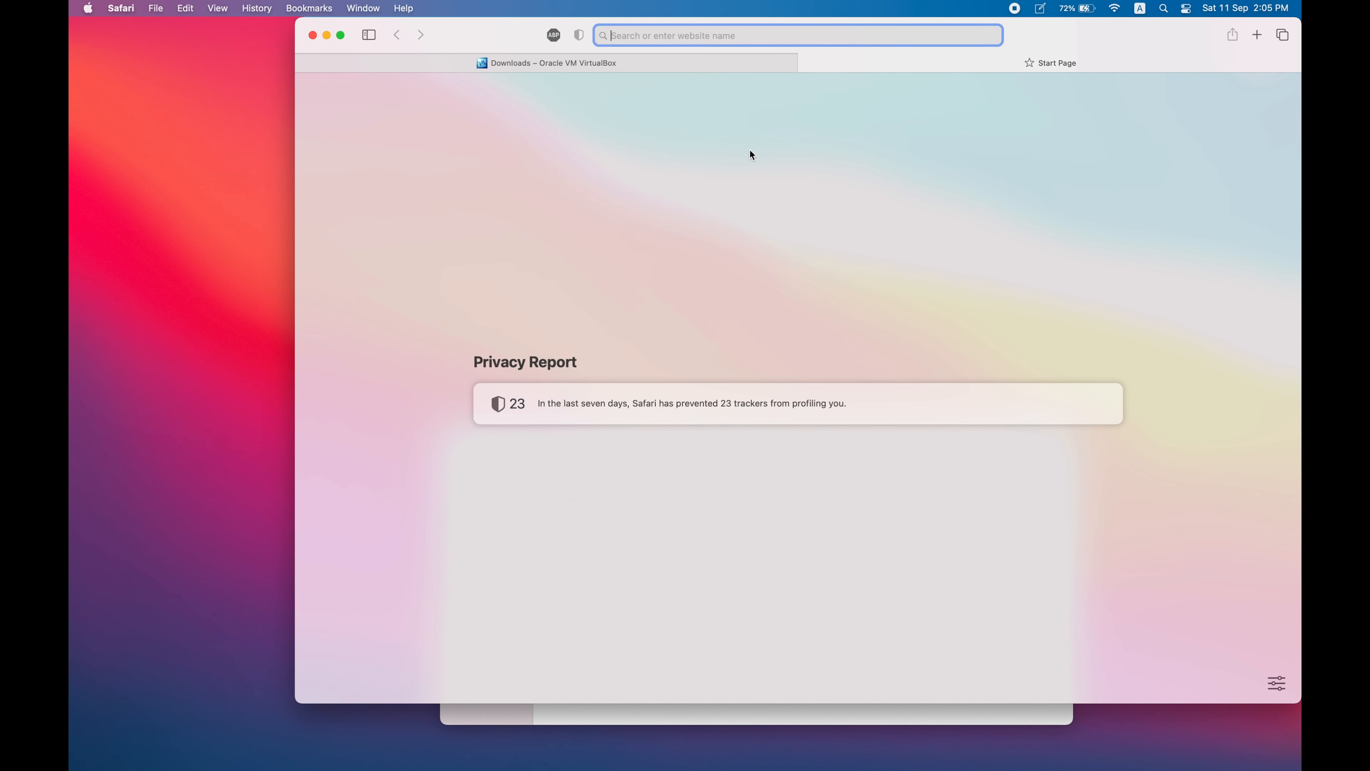
{"action": "type", "text": "vuln"}
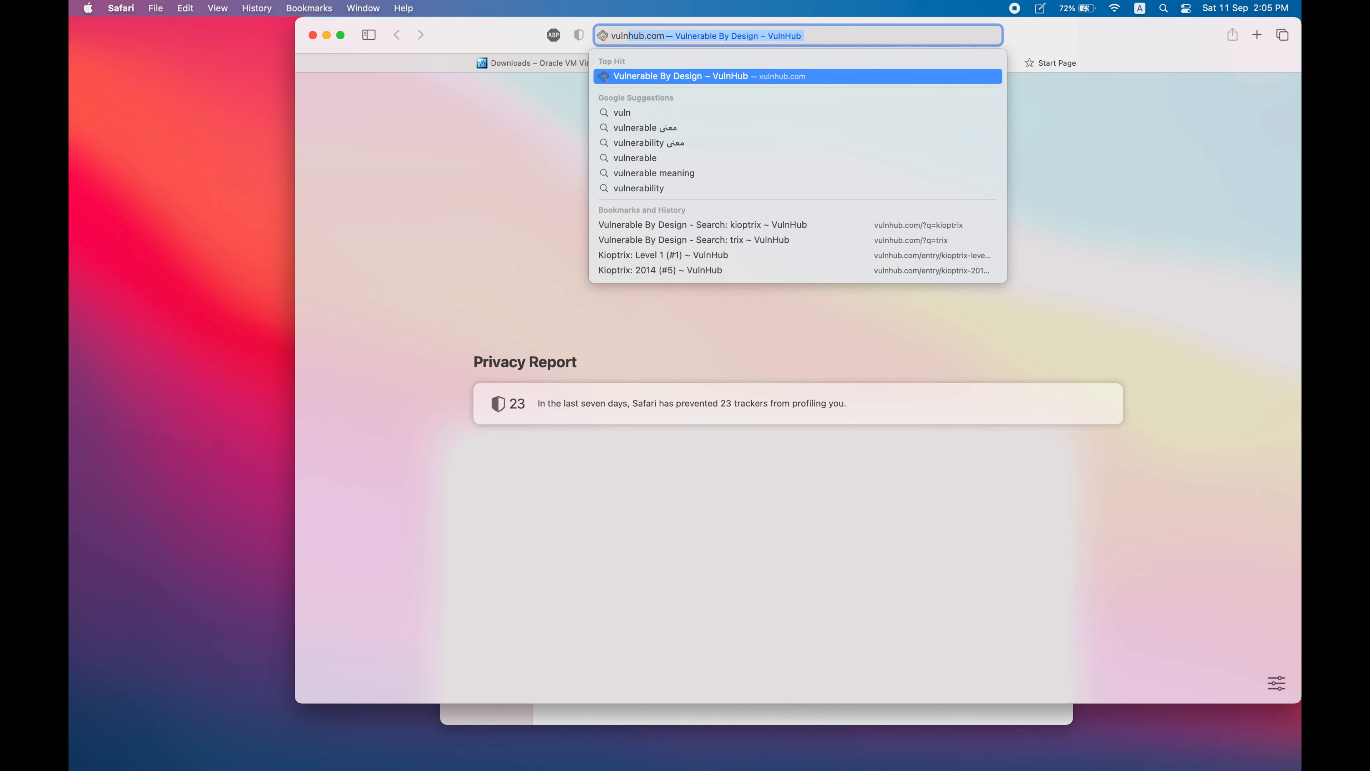
{"action": "type", "text": "hub"}
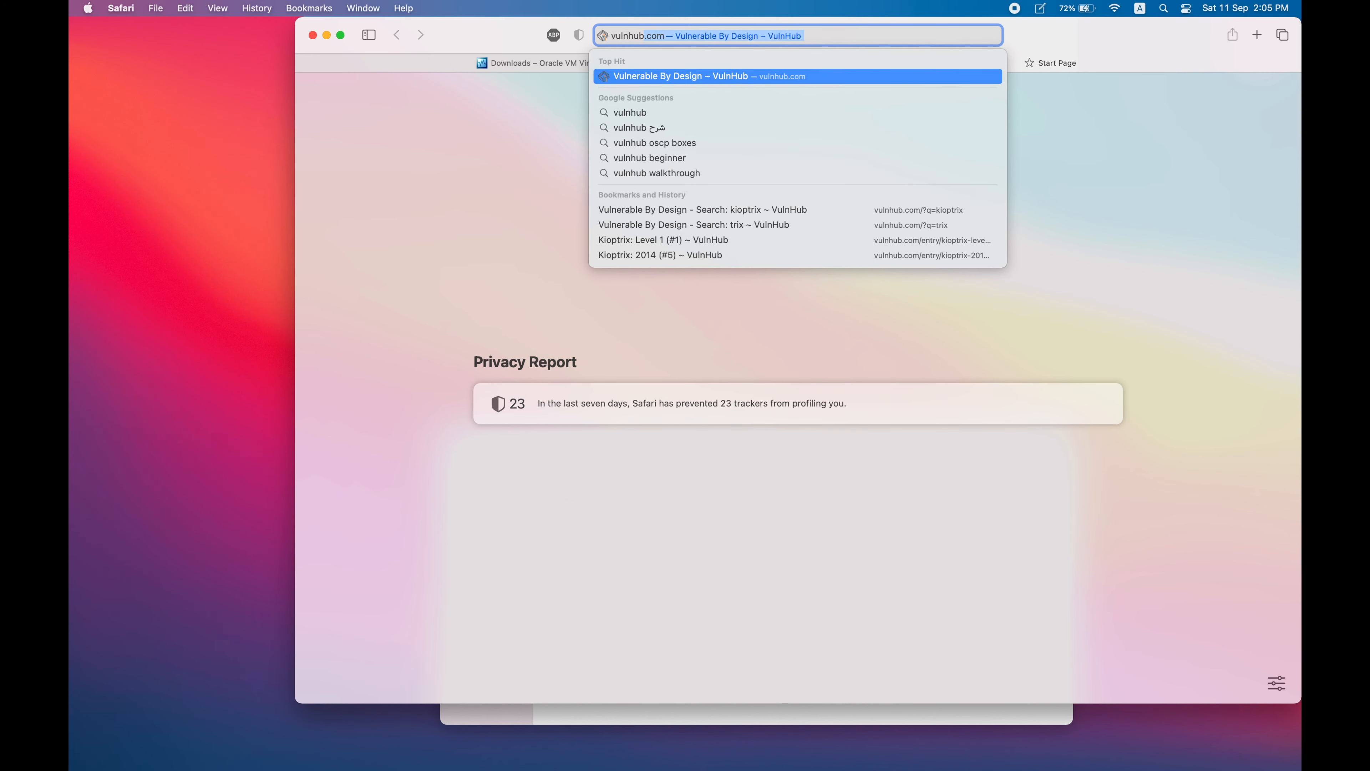
{"action": "key", "text": "Return"}
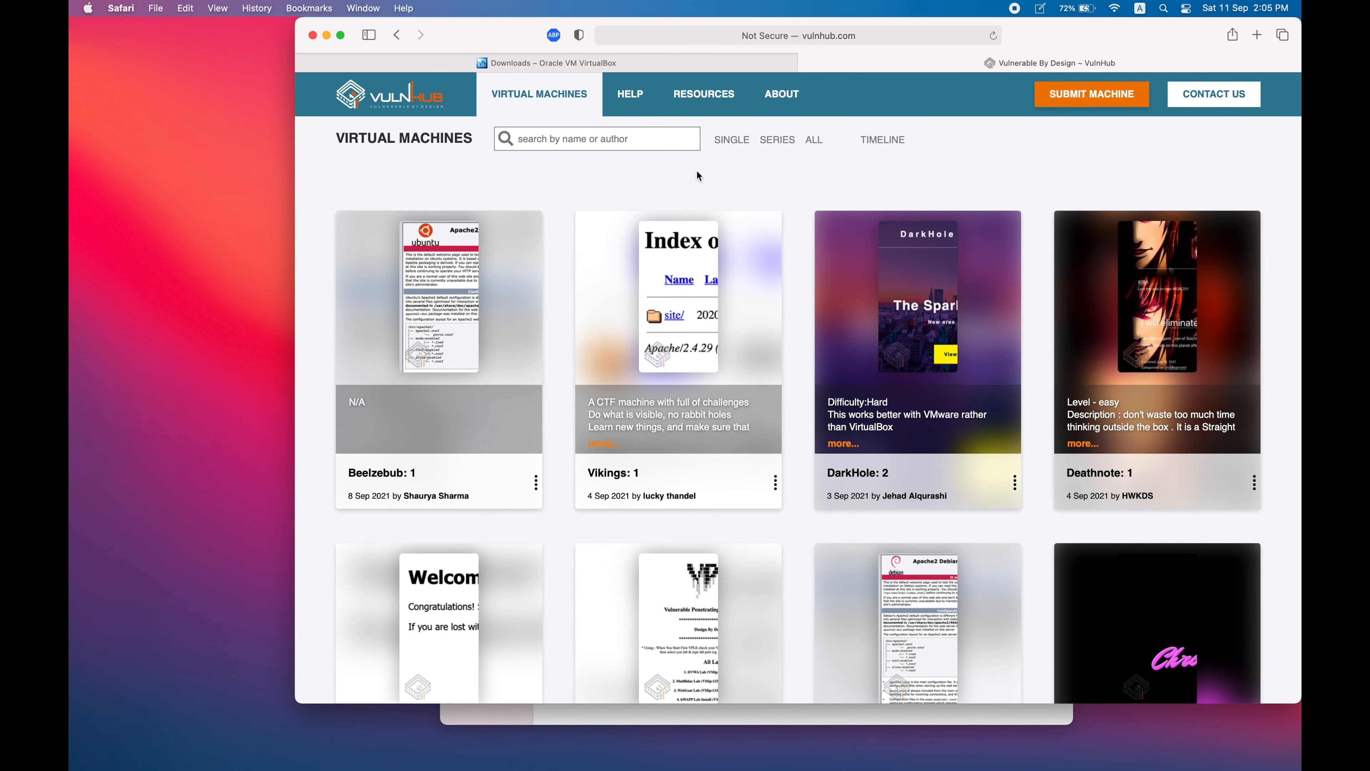
- Search VulnHub's virtual machines for "kioptrix"
{"action": "left_click", "coordinate": [590, 138]}
{"action": "type", "text": "kiopri"}
{"action": "key", "text": "Return"}
{"action": "left_click", "coordinate": [561, 135]}
{"action": "key", "text": "BackSpace"}
{"action": "key", "text": "BackSpace"}
{"action": "key", "text": "BackSpace"}
{"action": "type", "text": "trix"}
{"action": "key", "text": "Return"}
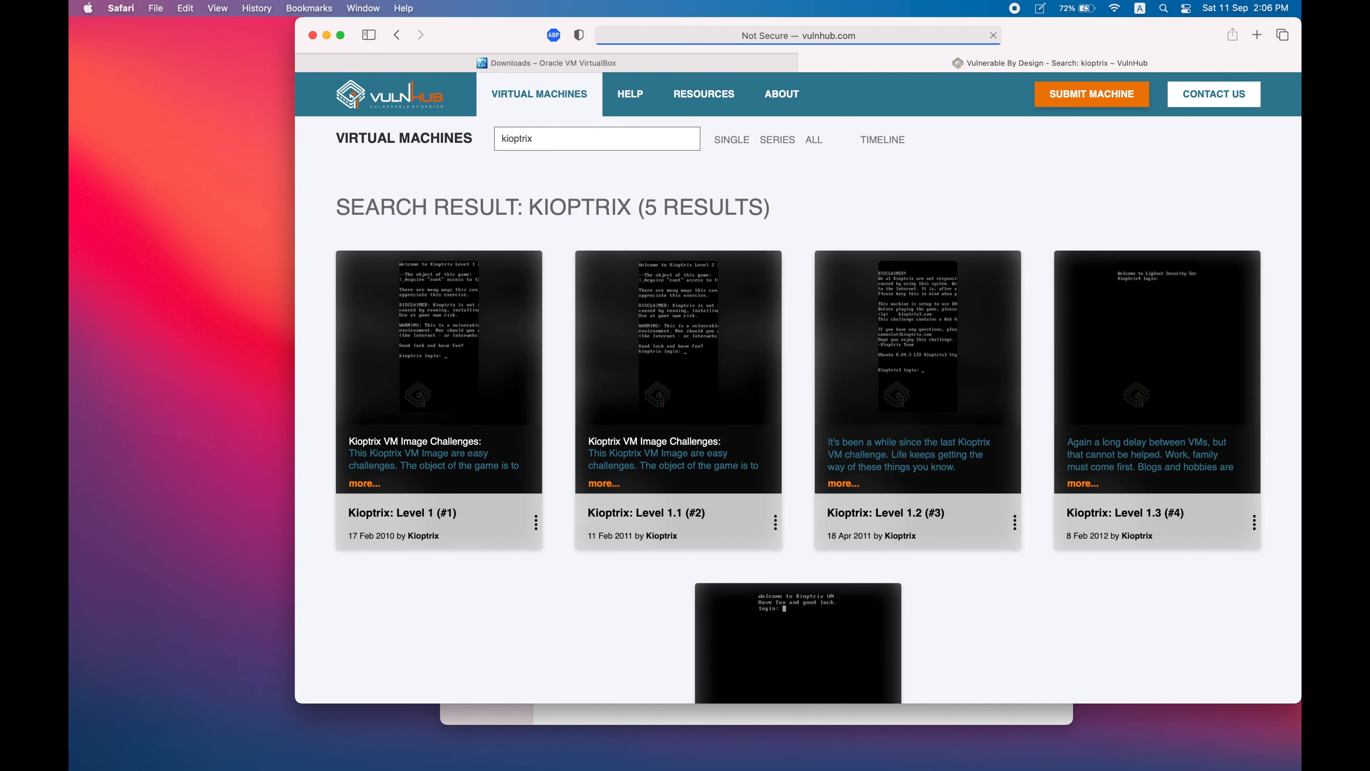
- Look through the Kioptrix search results and open the Kioptrix: Level 1 (#1) page
{"action": "scroll", "coordinate": [941, 517], "scroll_direction": "down", "scroll_amount": 5}
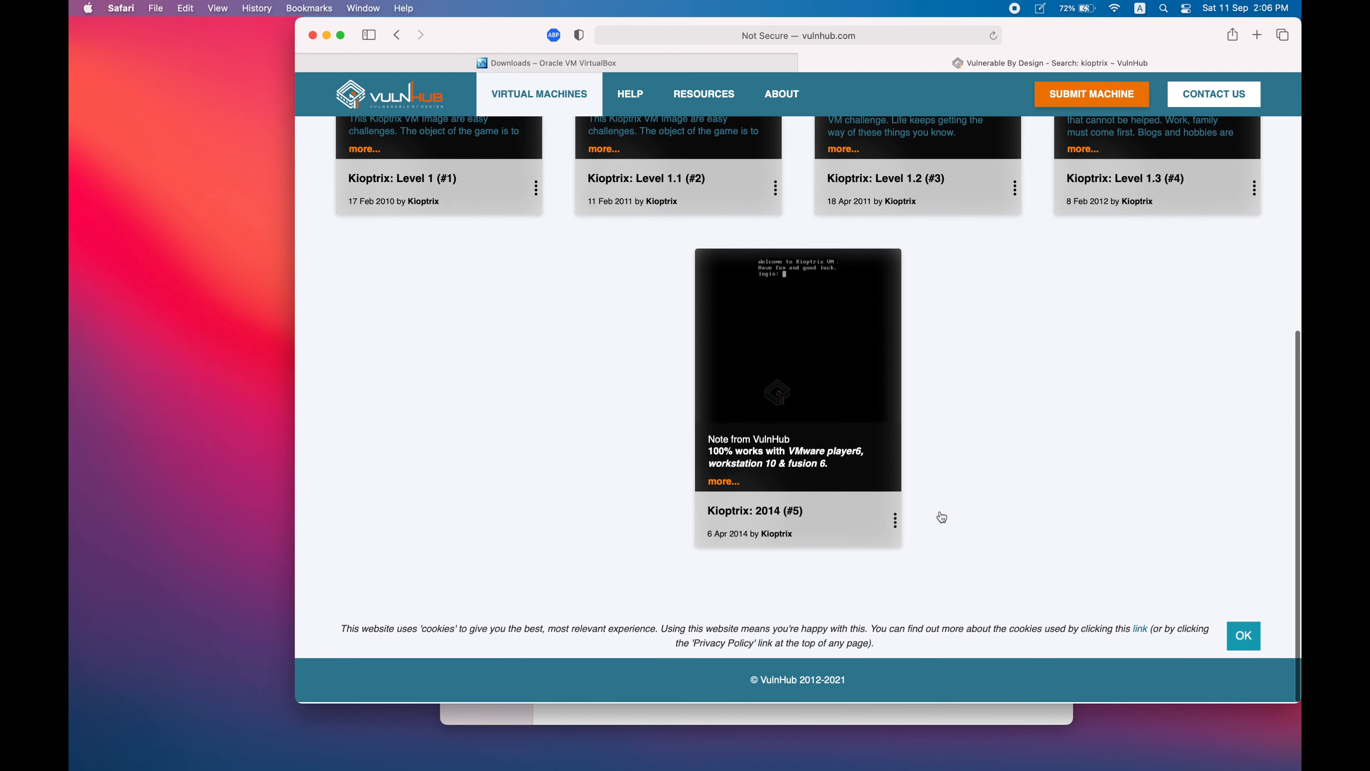
{"action": "scroll", "coordinate": [941, 517], "scroll_direction": "up", "scroll_amount": 8}
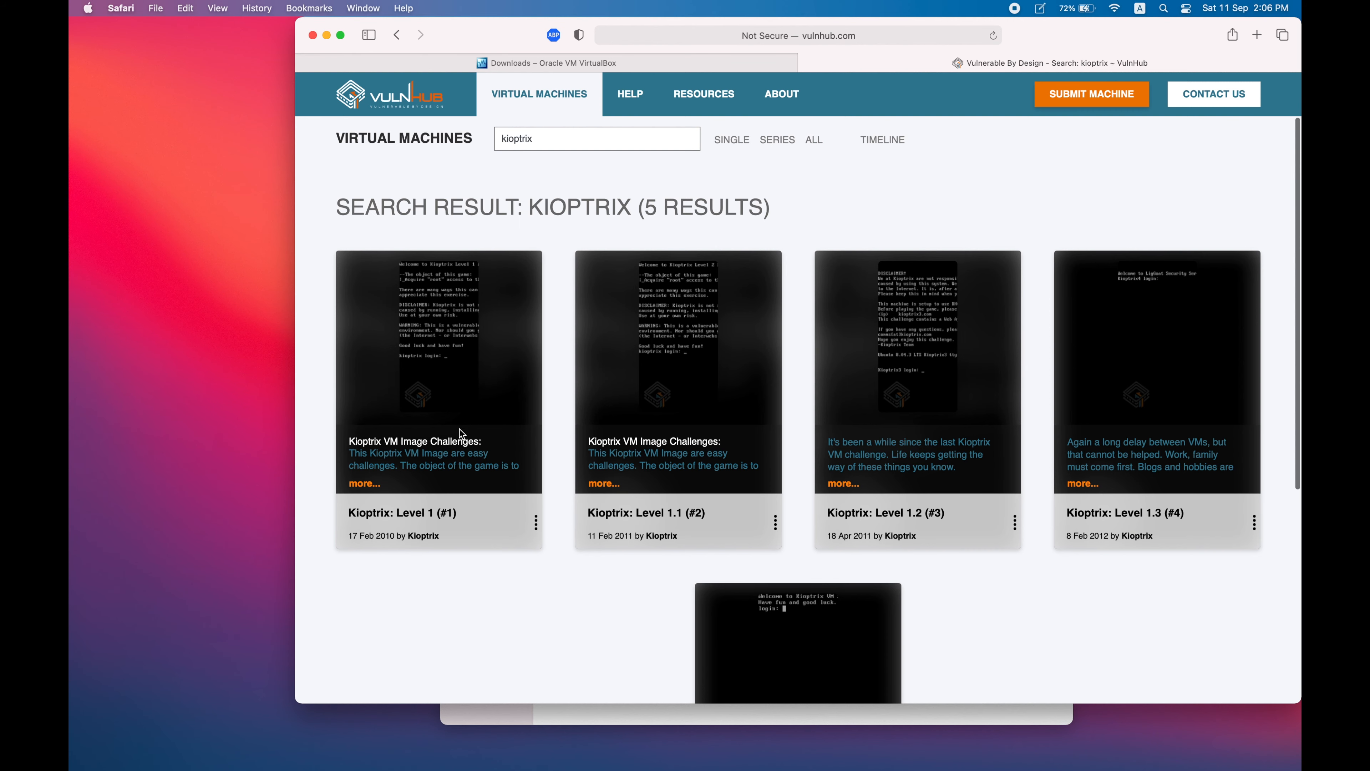
{"action": "left_click", "coordinate": [417, 461]}
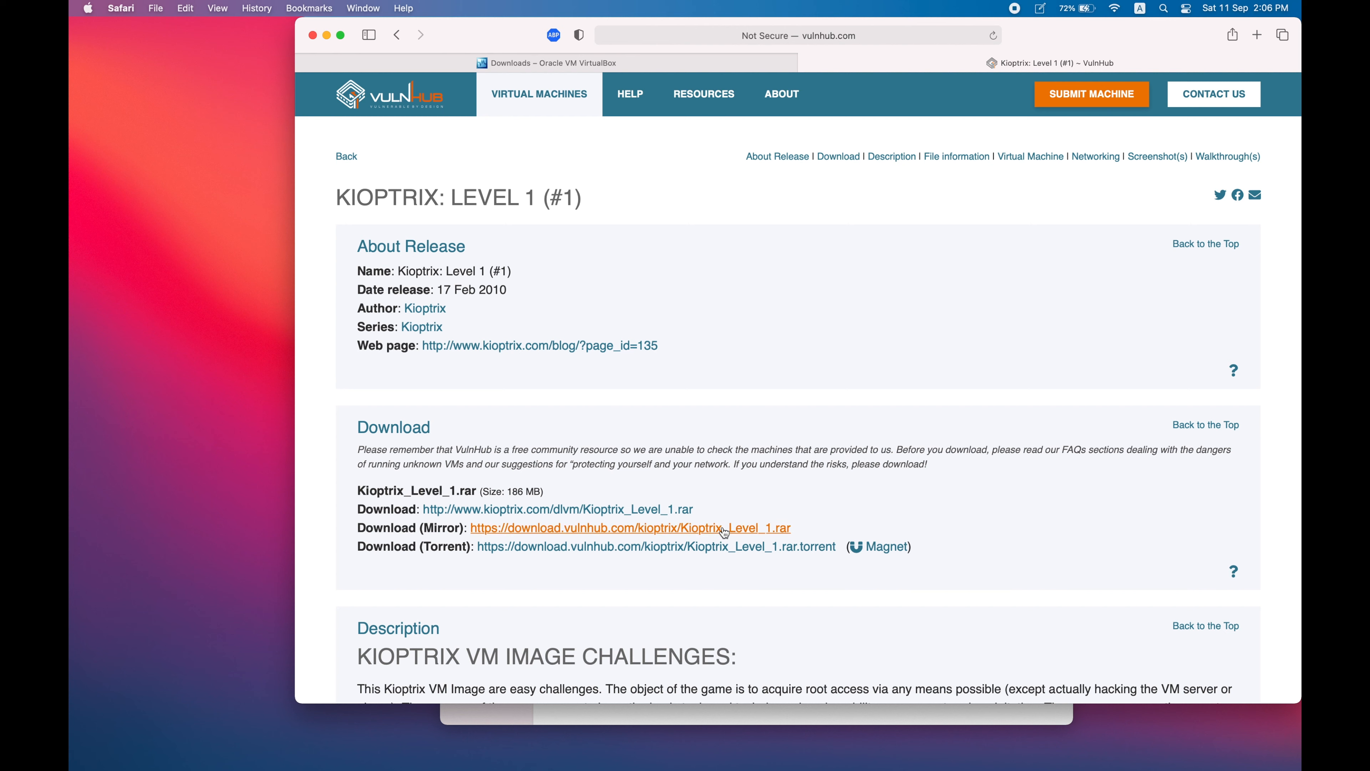
- Search the web for "kali linux" in a new tab and open the Get Kali page
{"action": "left_click", "coordinate": [1260, 36]}
{"action": "type", "text": "ka"}
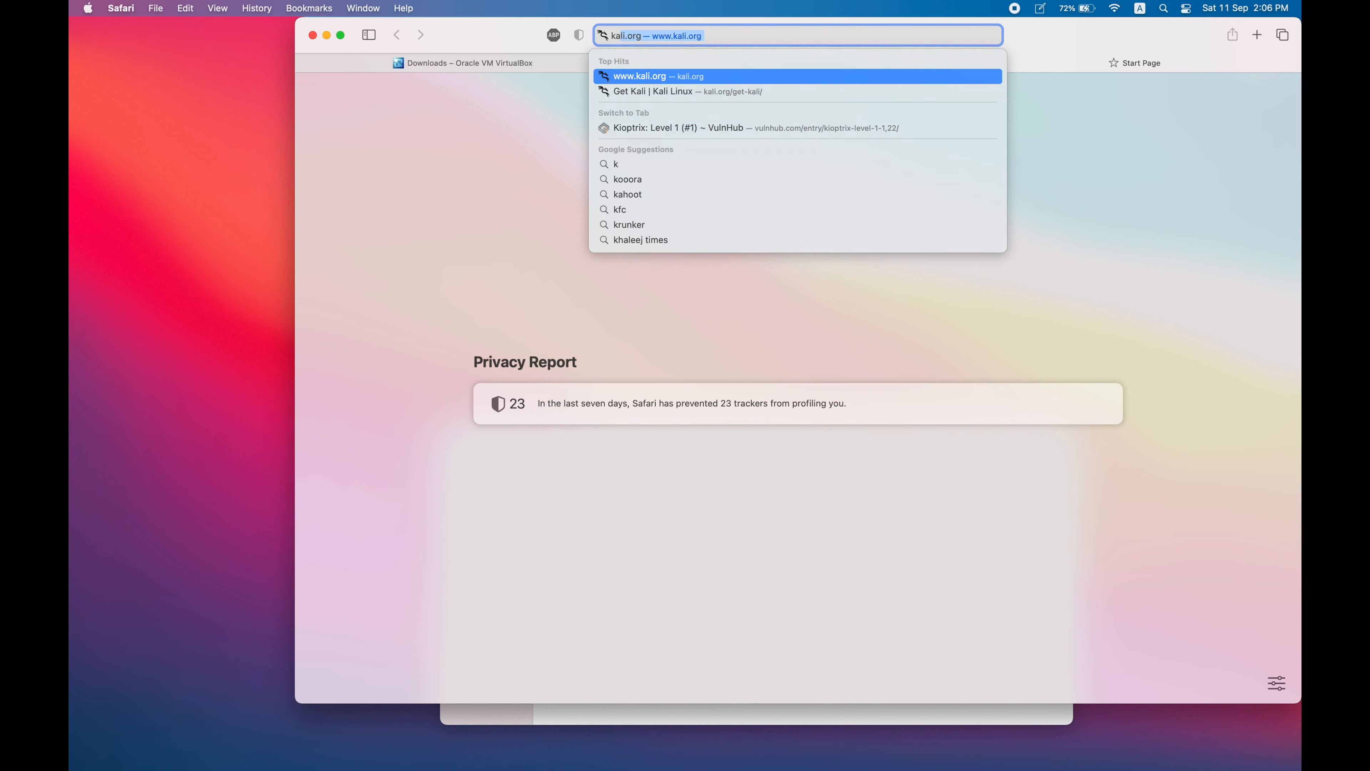
{"action": "type", "text": "li lin"}
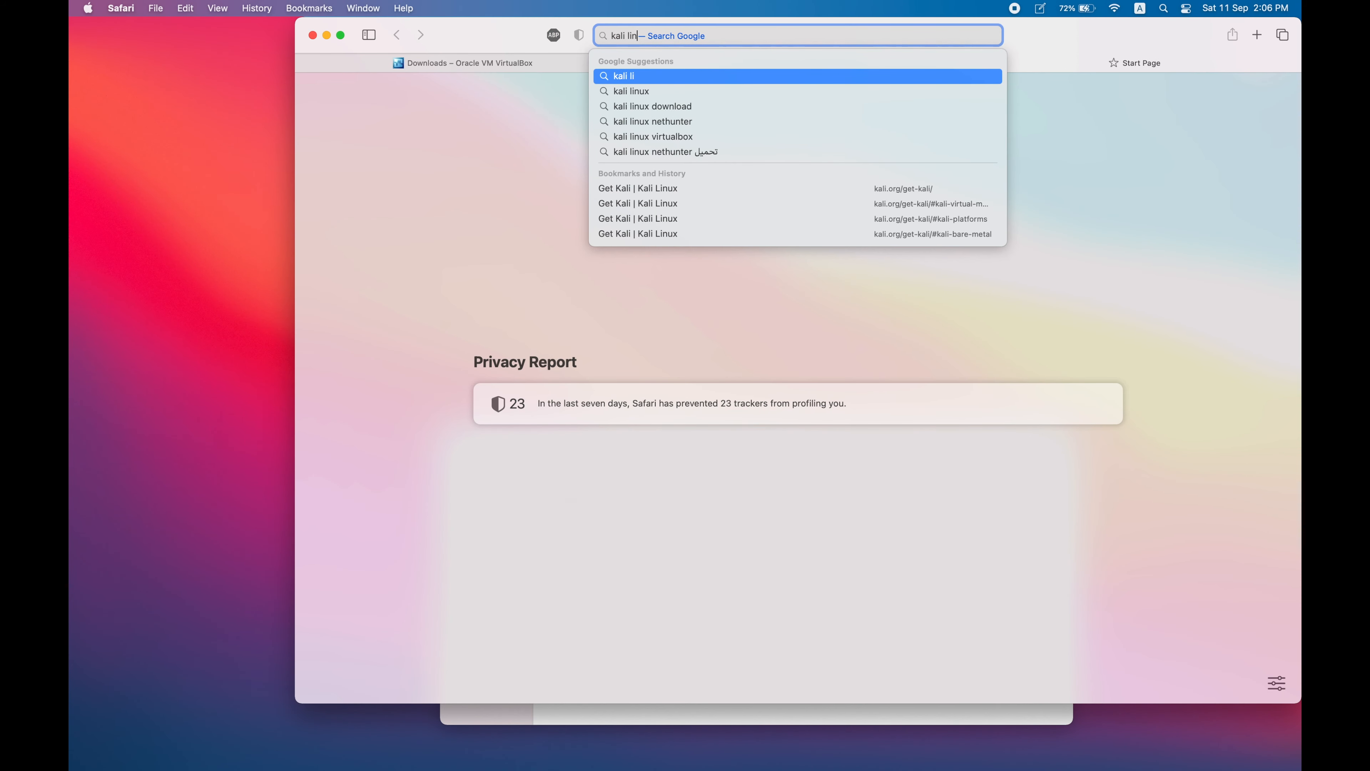
{"action": "type", "text": "ux"}
{"action": "key", "text": "Return"}
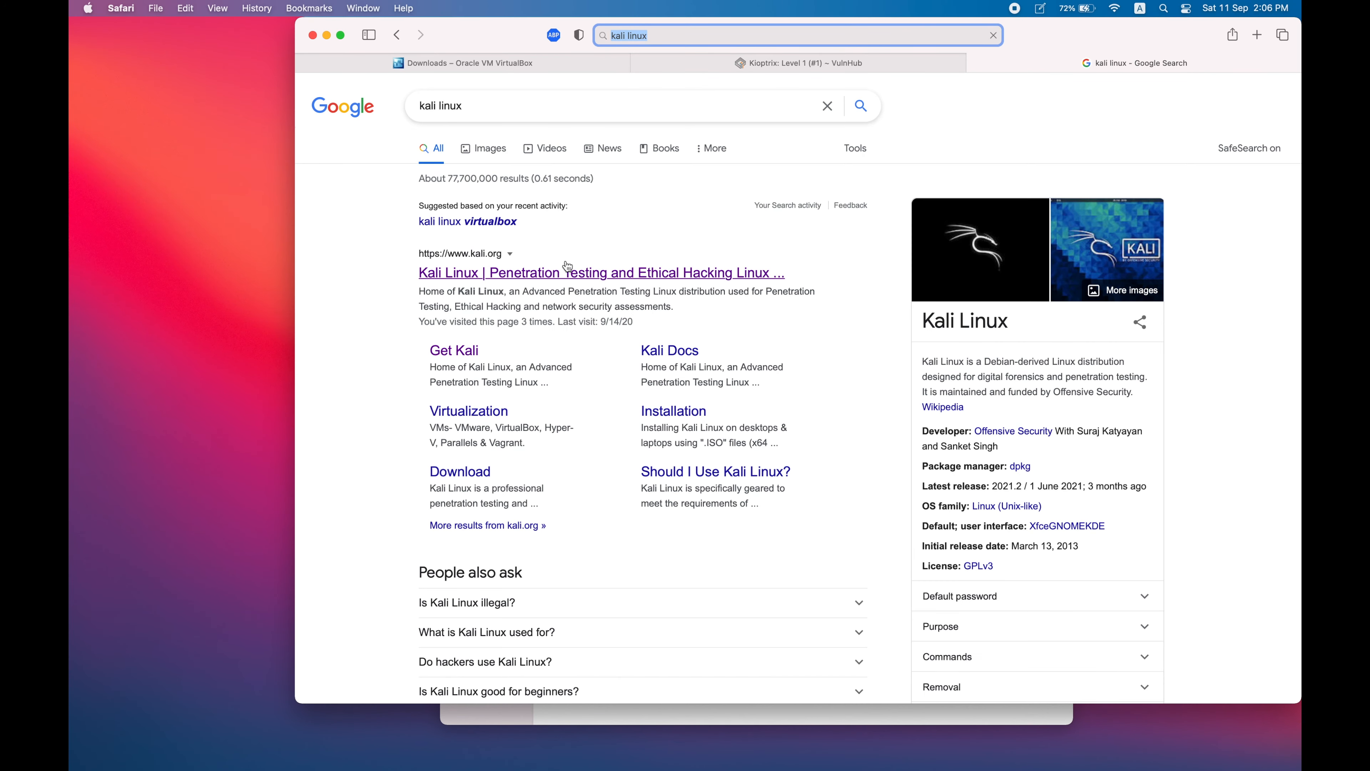
{"action": "left_click", "coordinate": [453, 350]}
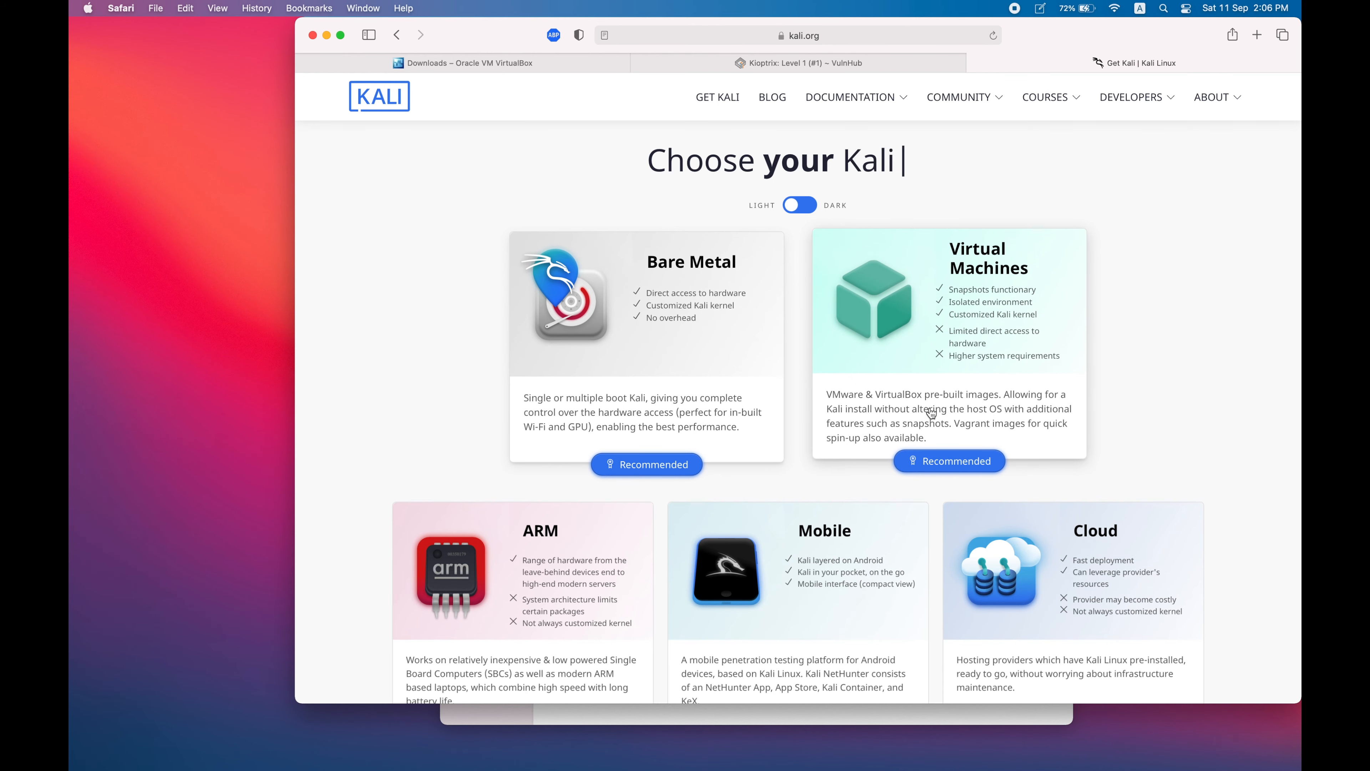
- Open Kali's Virtual Machines section and locate the 64-bit VirtualBox image
{"action": "scroll", "coordinate": [944, 386], "scroll_direction": "down", "scroll_amount": 2}
{"action": "left_click", "coordinate": [944, 386]}
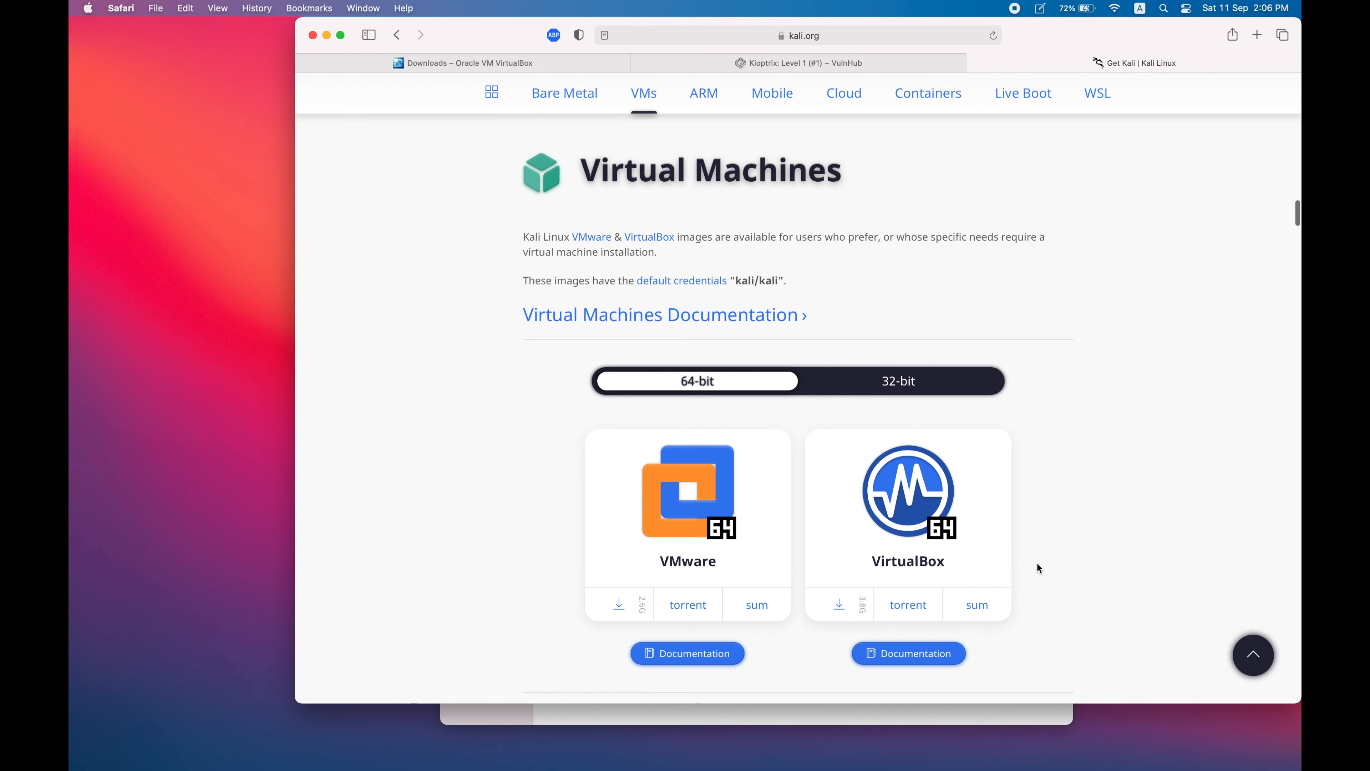
{"action": "scroll", "coordinate": [1036, 563], "scroll_direction": "down", "scroll_amount": 2}
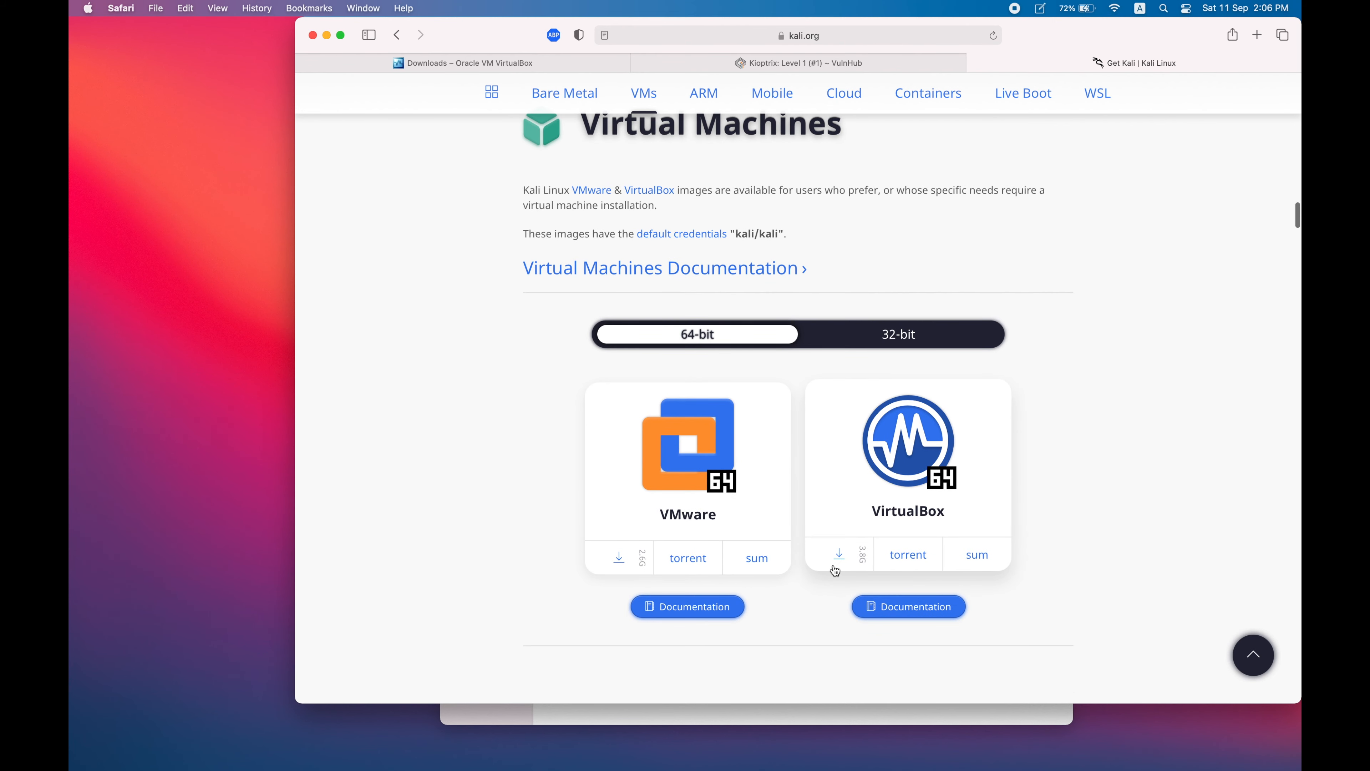
{"action": "scroll", "coordinate": [837, 561], "scroll_direction": "up", "scroll_amount": 1}
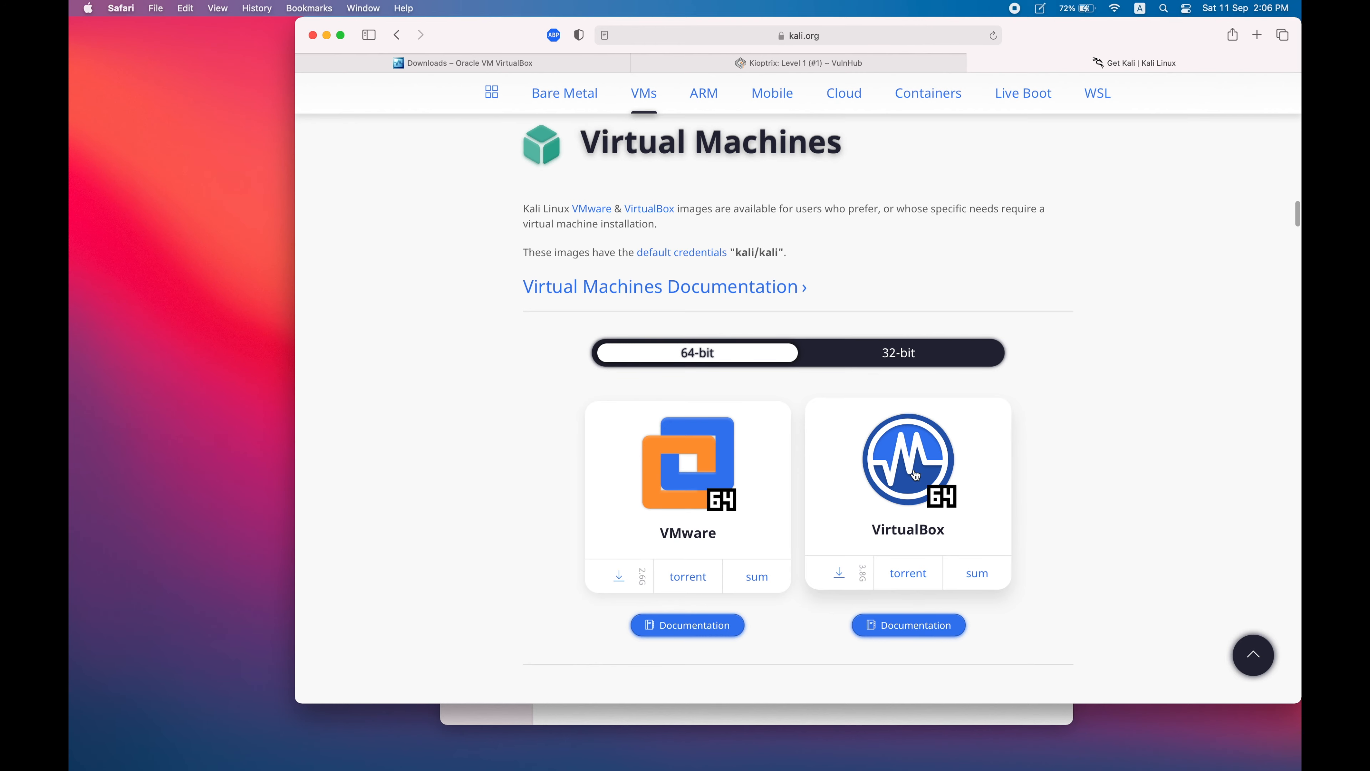
- Switch to the Finder Downloads window and review the Kali, Kioptrix, Extension Pack and VirtualBox installer files
{"action": "key", "text": "ctrl+Up"}
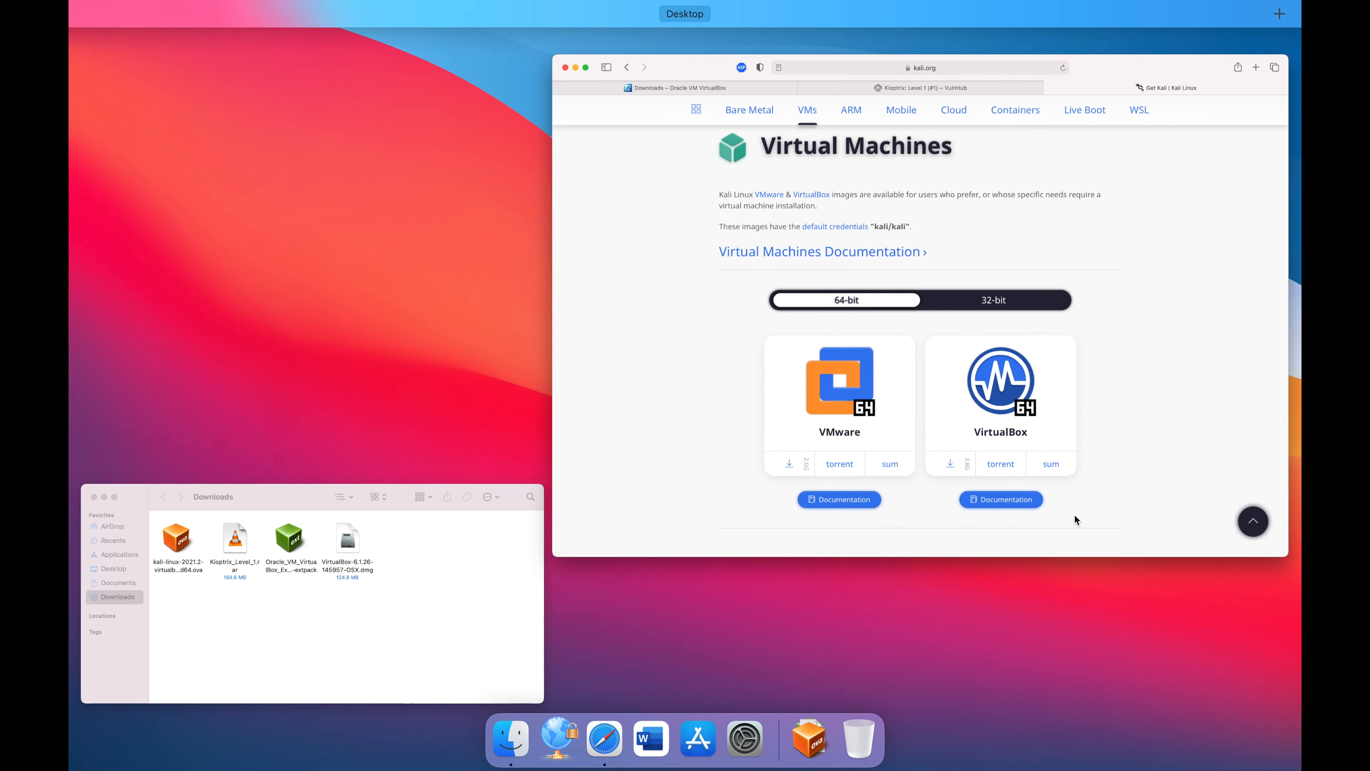
{"action": "left_click", "coordinate": [407, 615]}
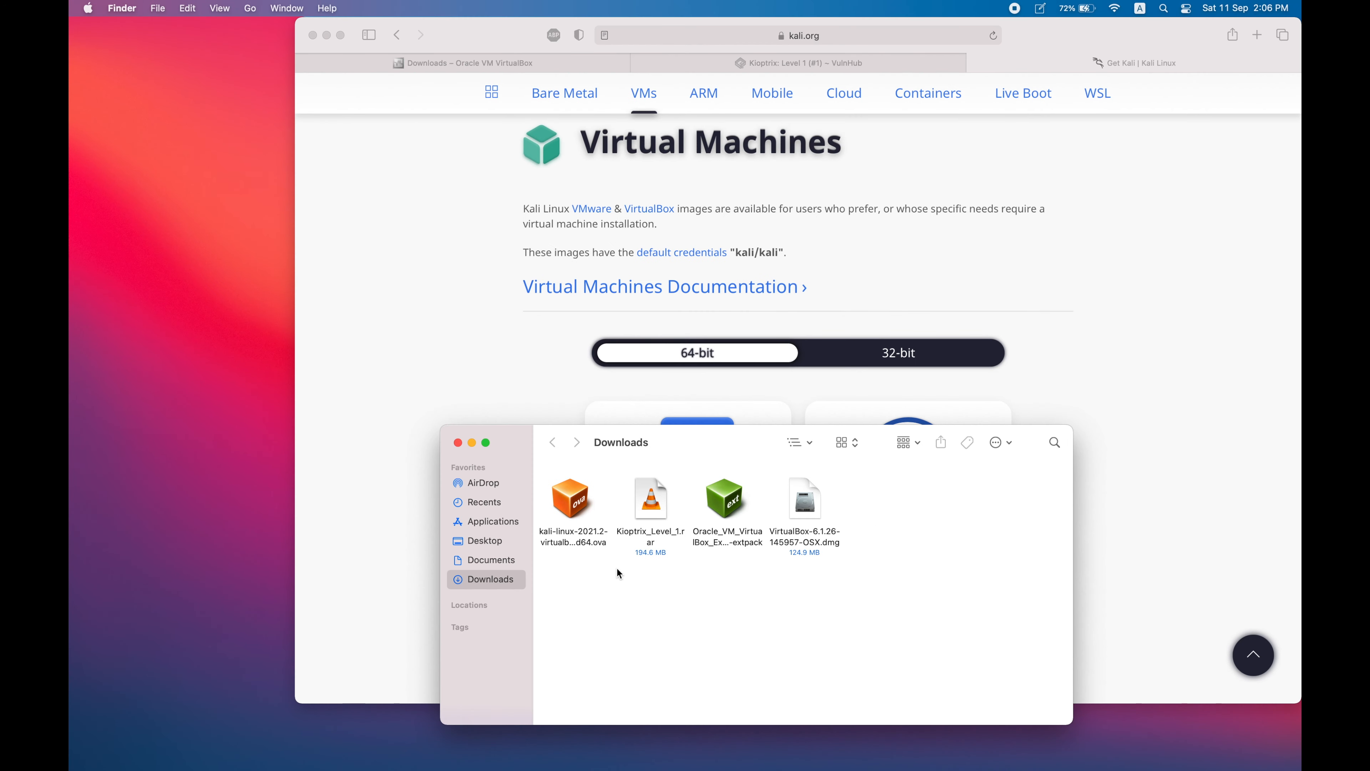
{"action": "left_click", "coordinate": [572, 493]}
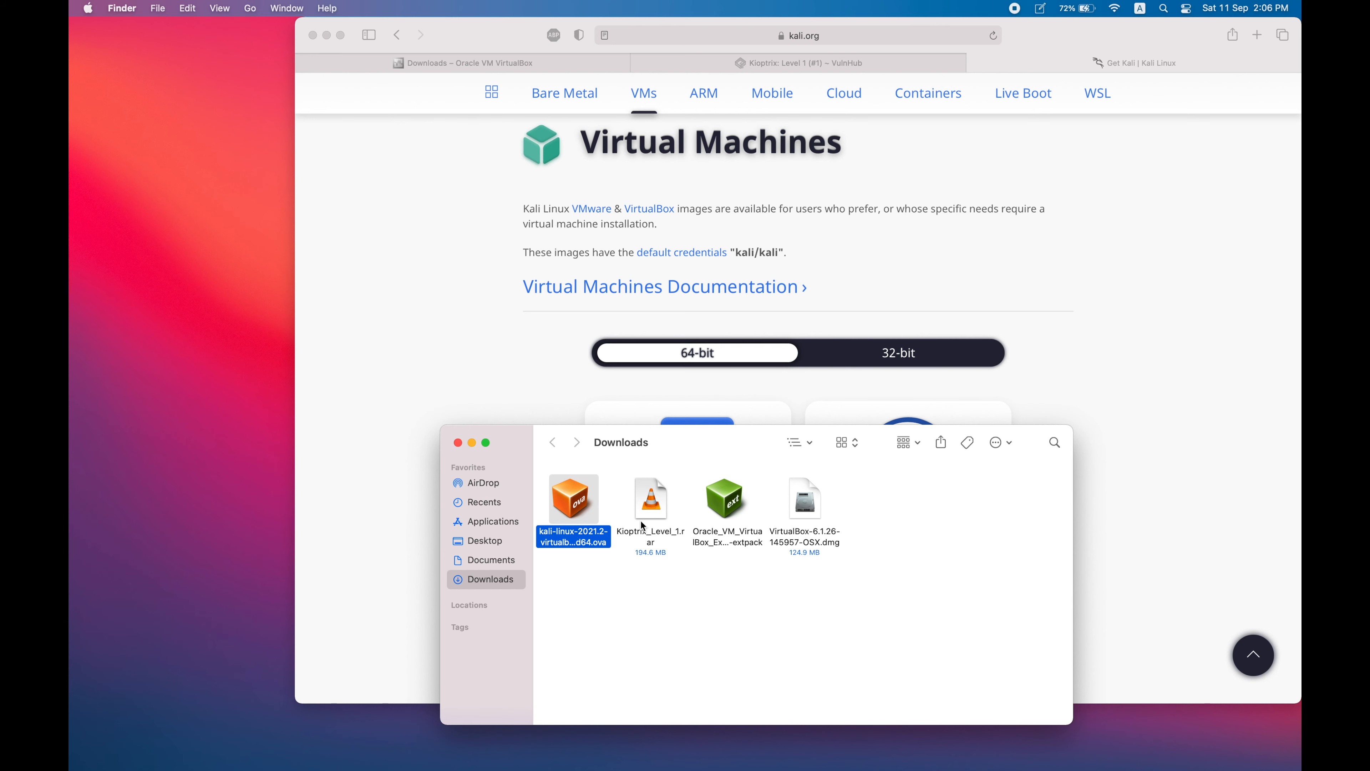
{"action": "left_click", "coordinate": [658, 502]}
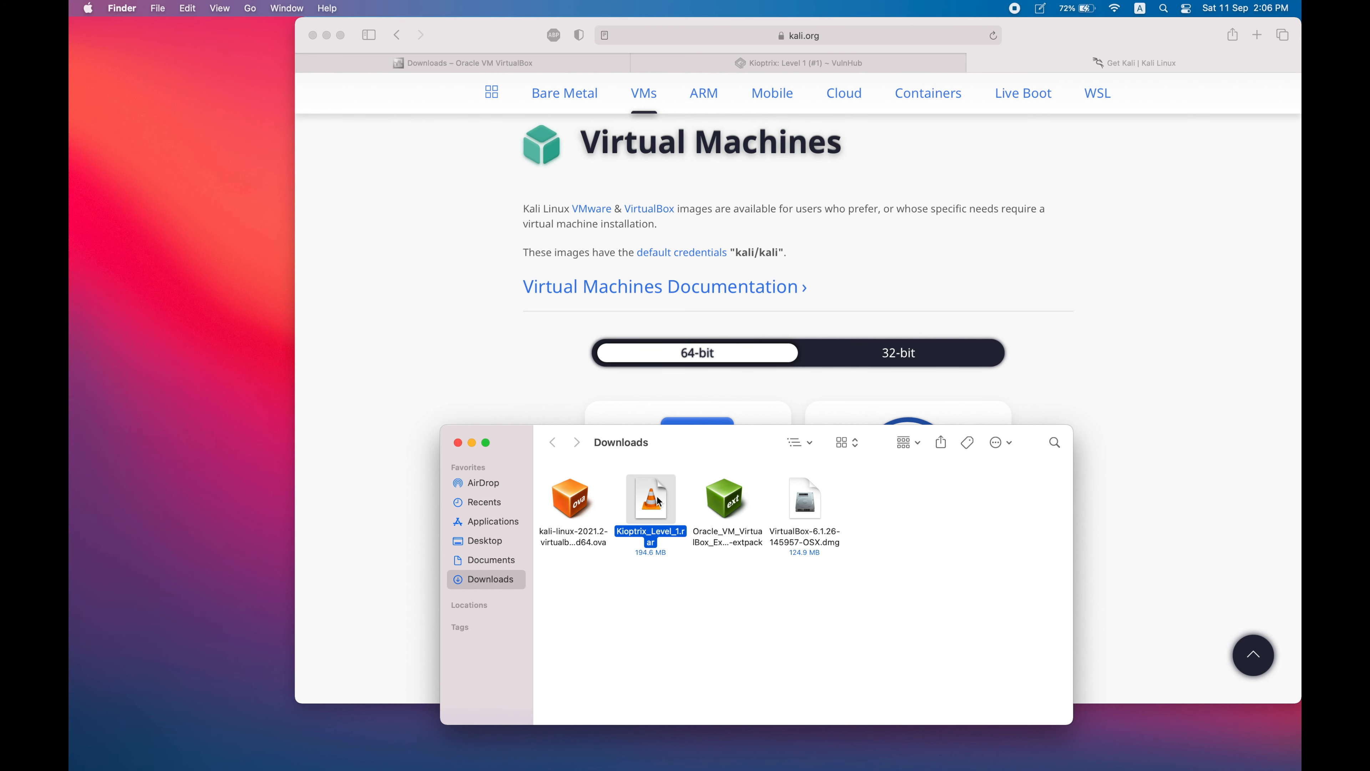
{"action": "left_click", "coordinate": [725, 502]}
{"action": "left_click", "coordinate": [807, 502]}
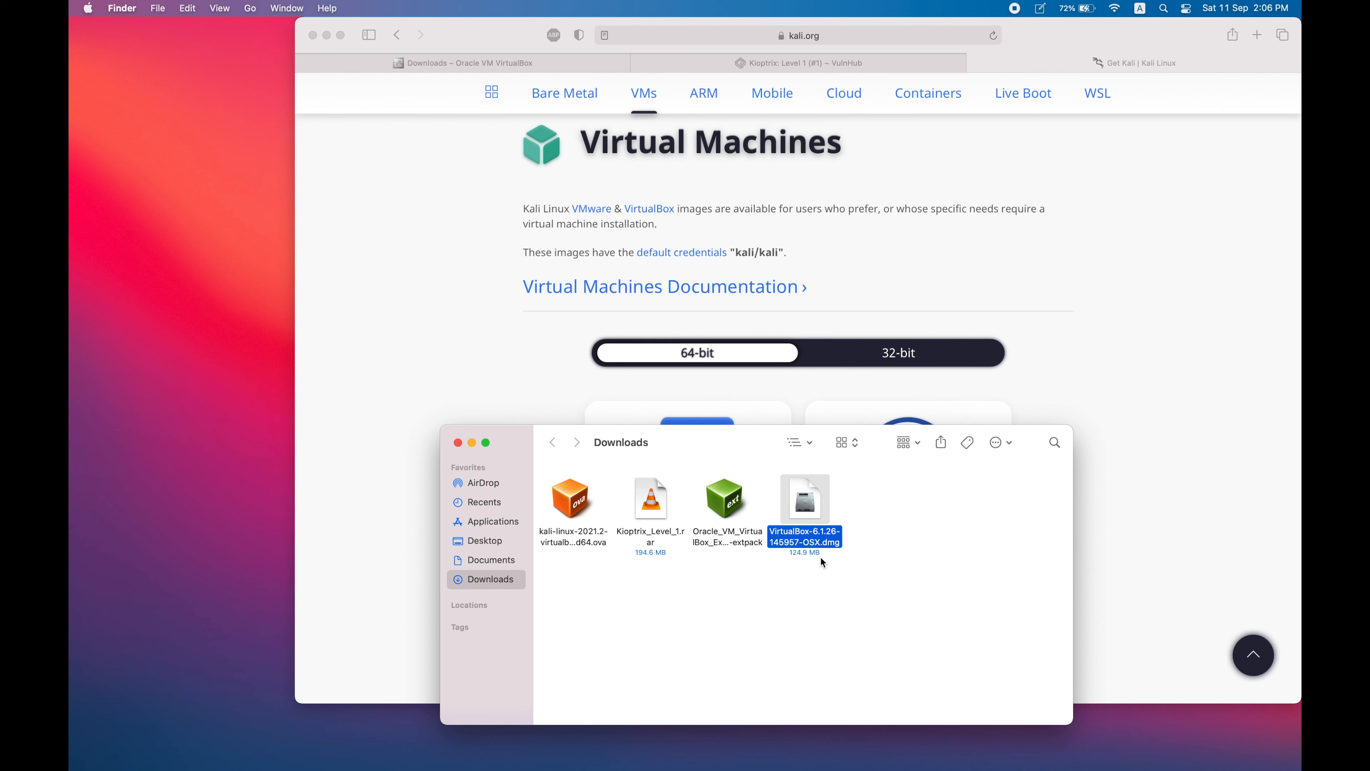
{"action": "left_click", "coordinate": [717, 501]}
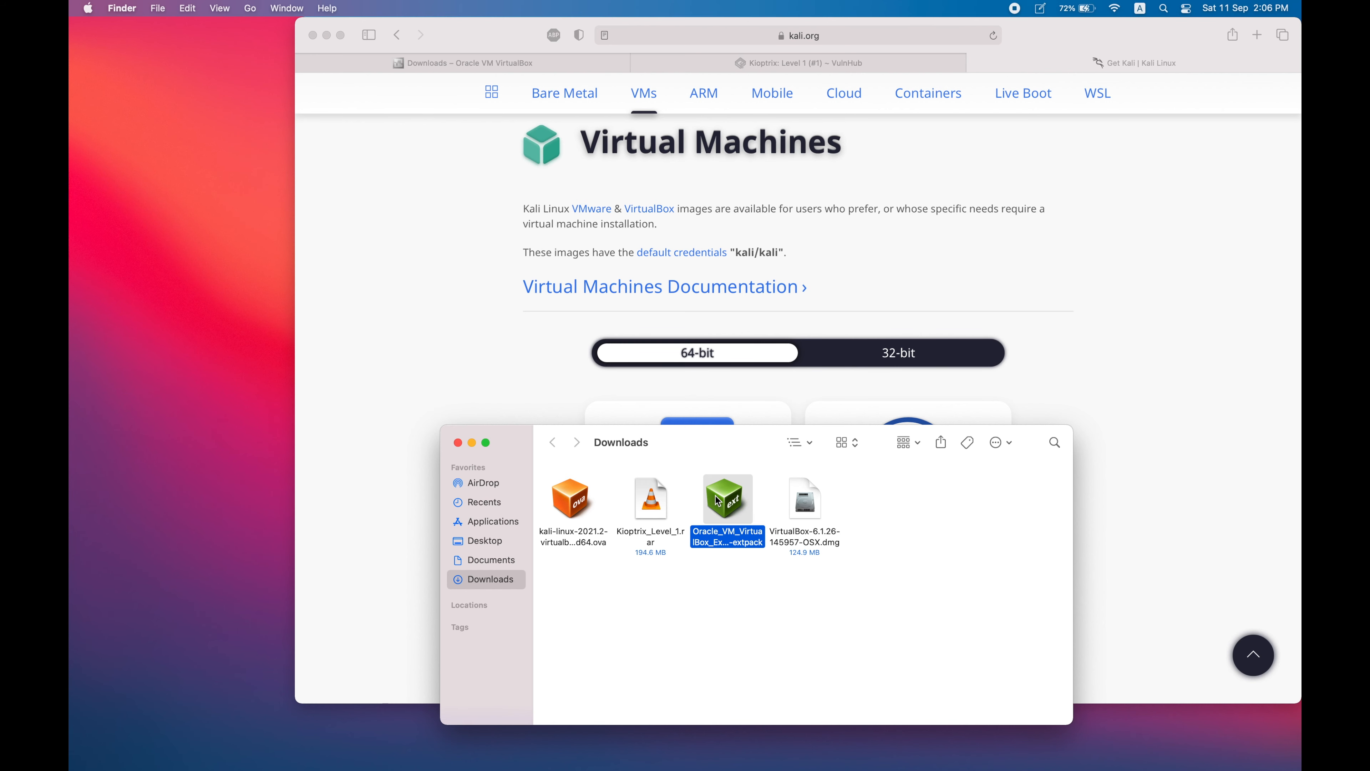
{"action": "left_click", "coordinate": [812, 588]}
- Open the VirtualBox-6.1.26-145957-OSX.dmg disk image and launch the VirtualBox.pkg installer
{"action": "left_click", "coordinate": [808, 510]}
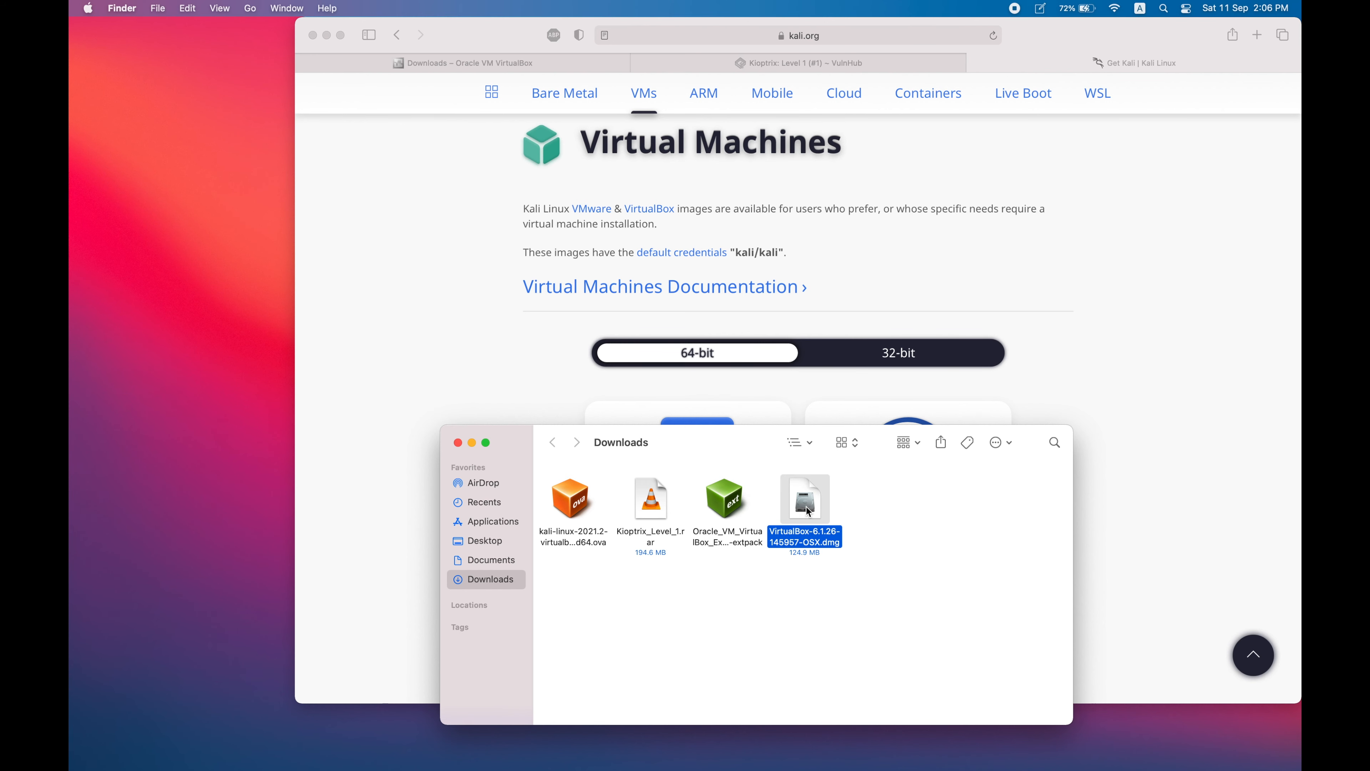
{"action": "double_click", "coordinate": [808, 510]}
{"action": "left_click", "coordinate": [263, 144]}
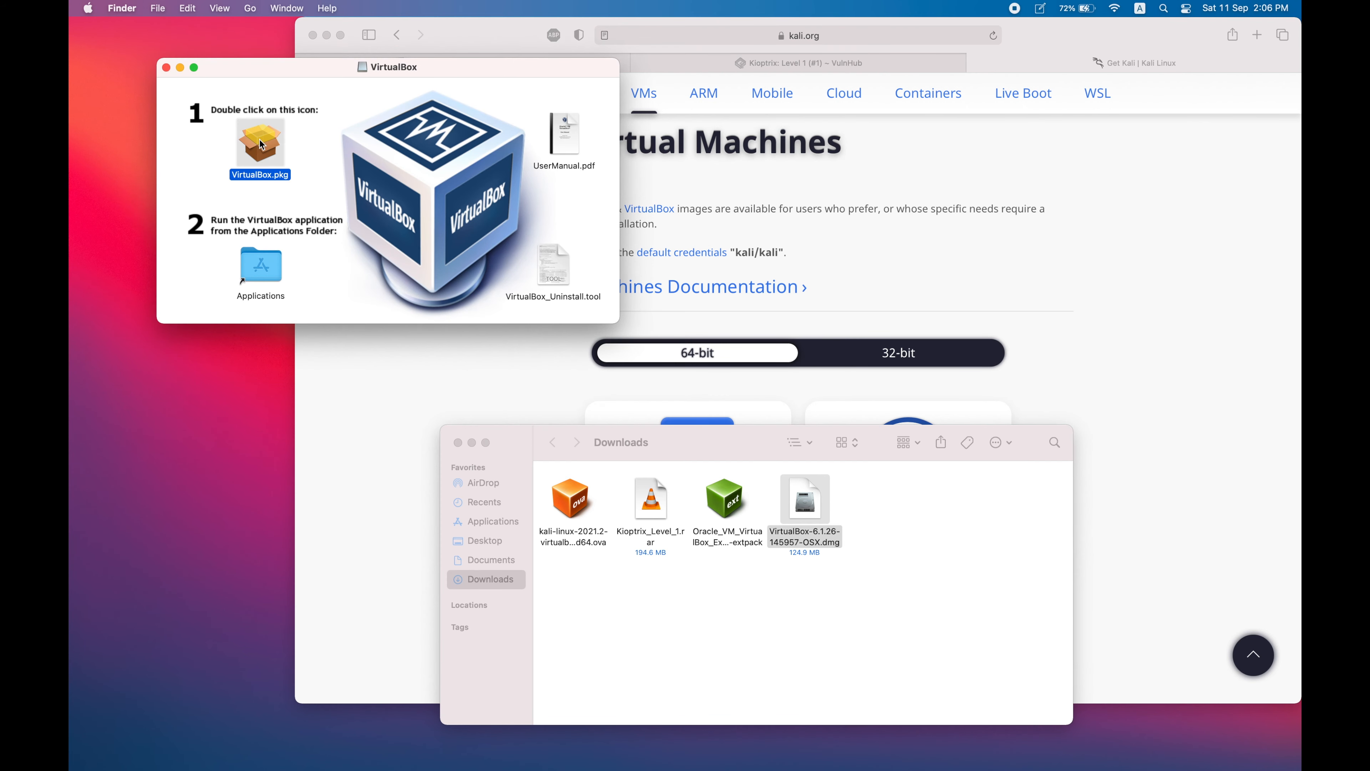
{"action": "double_click", "coordinate": [262, 145]}
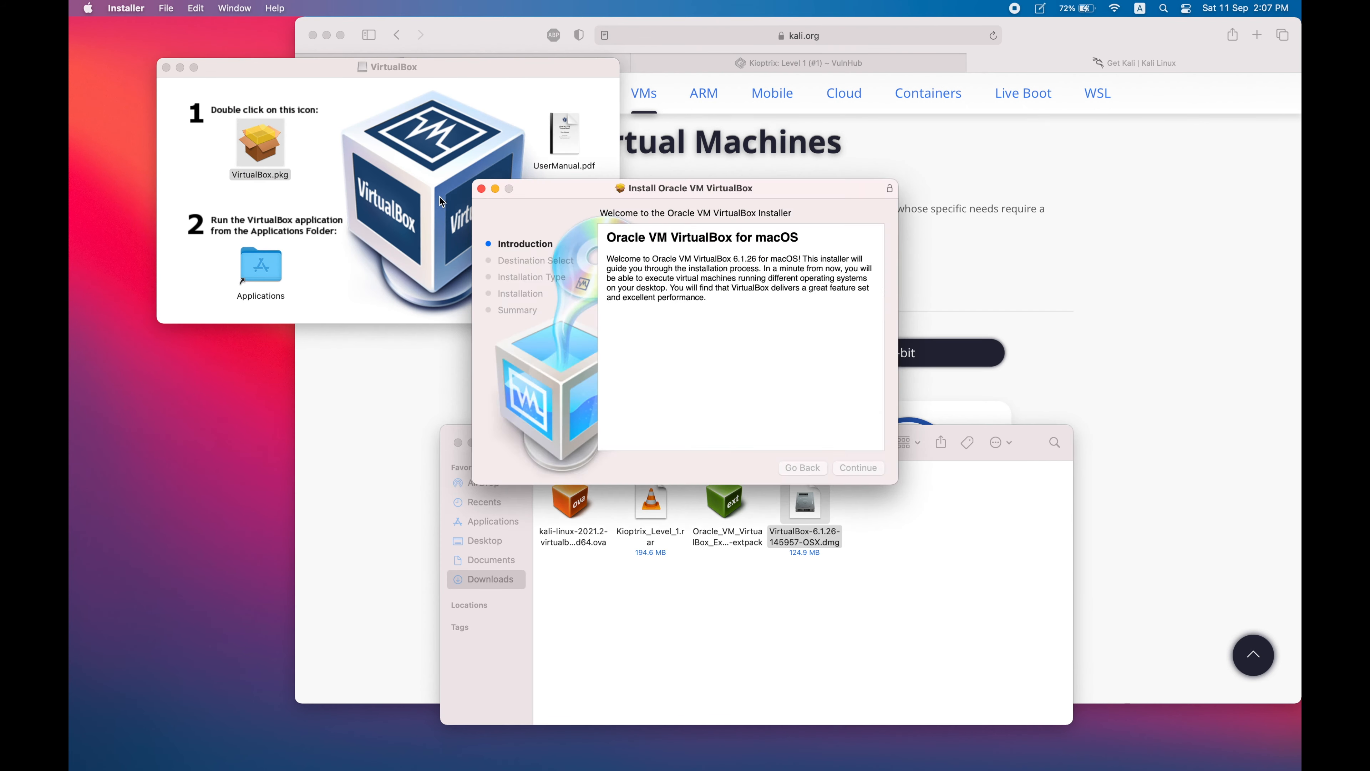
- Allow the package check and run the standard VirtualBox installation, authorising it with the administrator's user name and password
{"action": "left_click", "coordinate": [716, 419]}
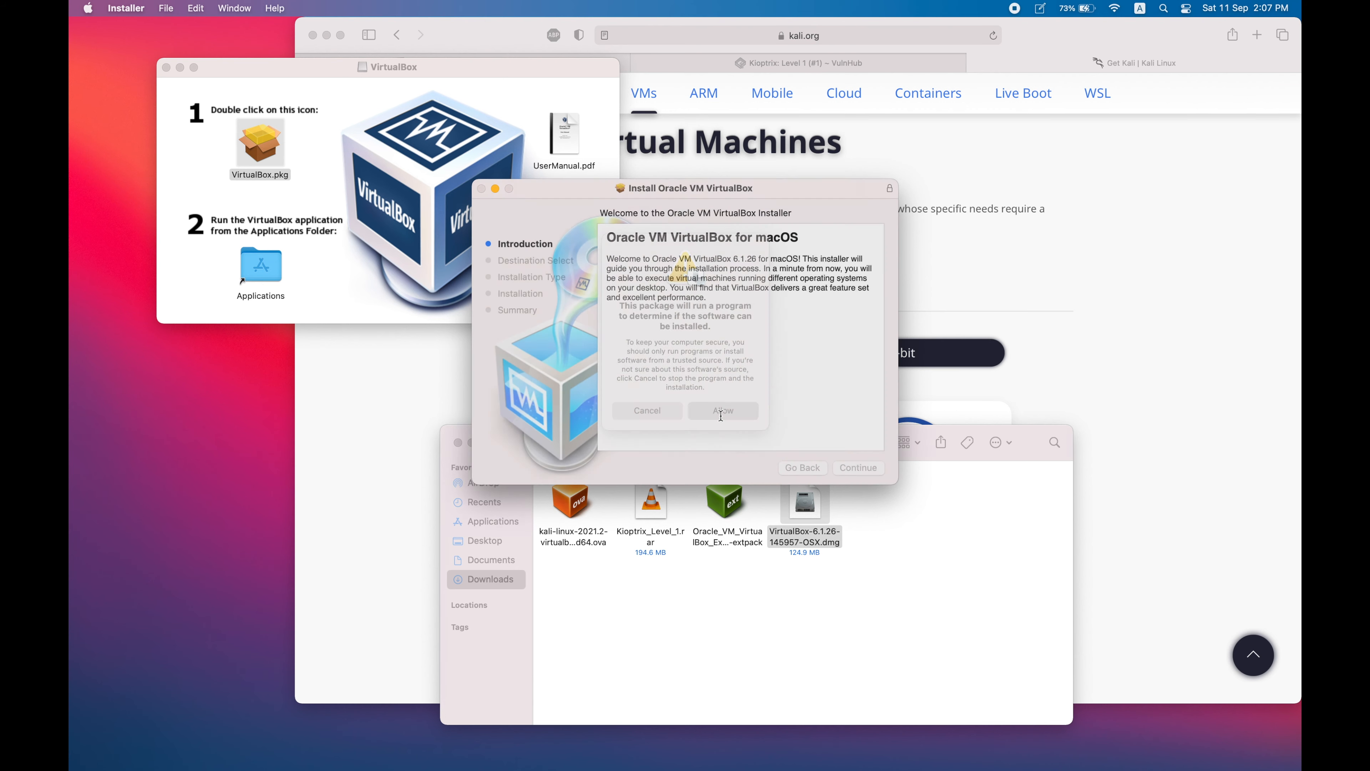
{"action": "left_click", "coordinate": [871, 468]}
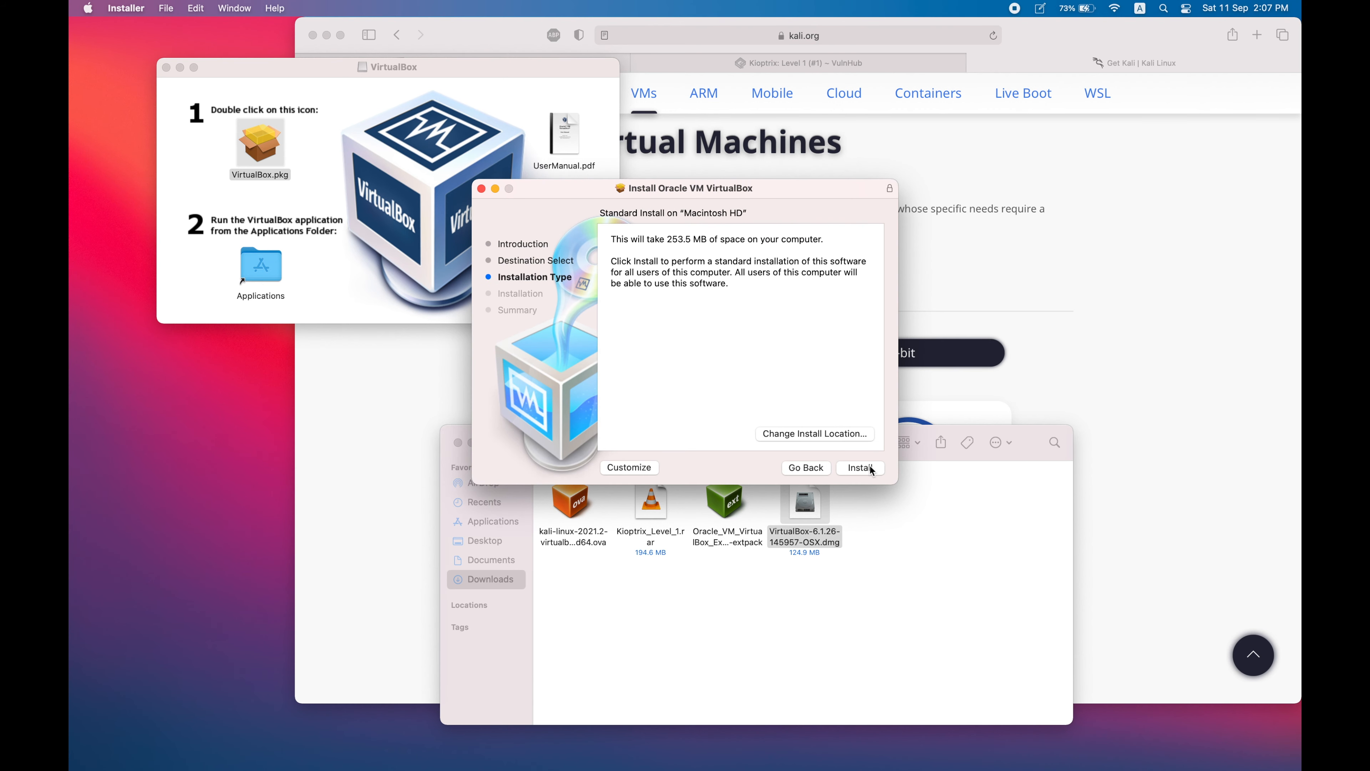
{"action": "left_click", "coordinate": [870, 468]}
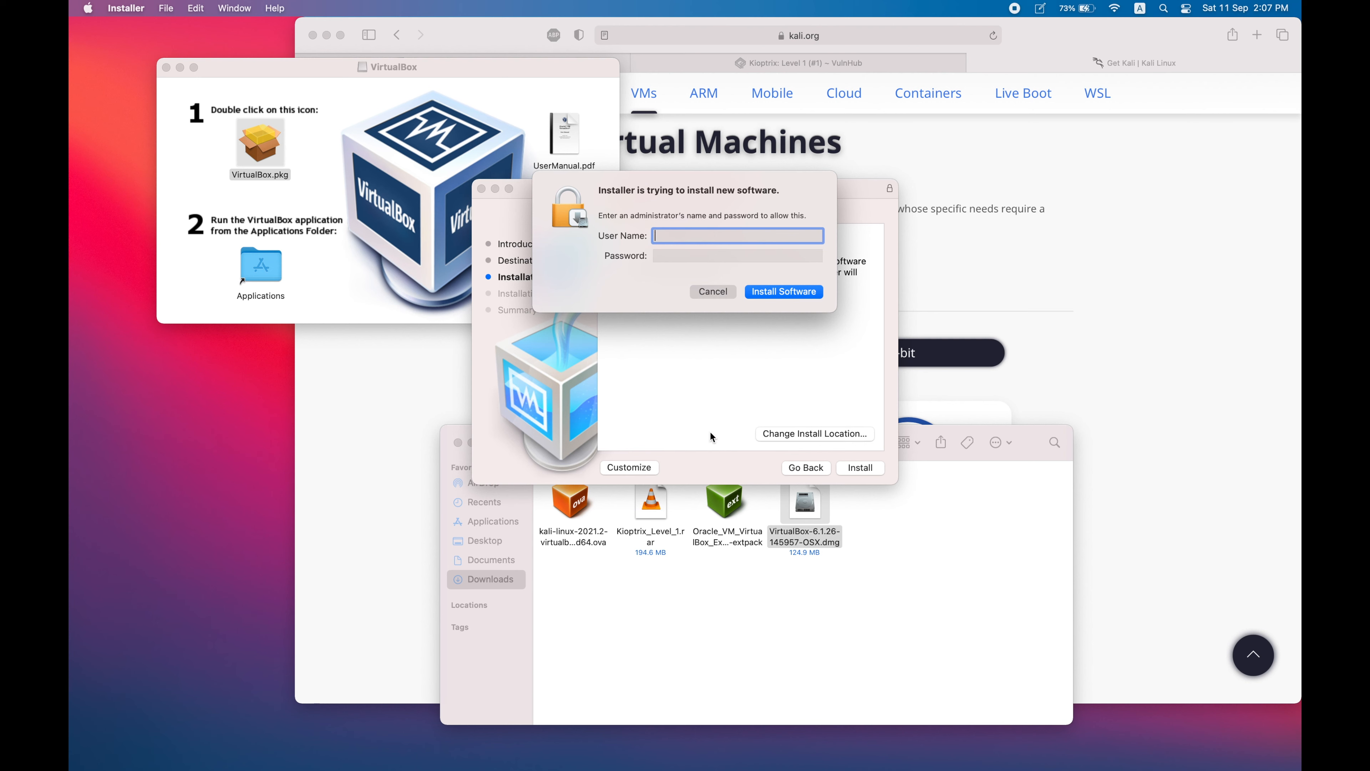
{"action": "type", "text": "haralali"}
{"action": "key", "text": "Tab"}
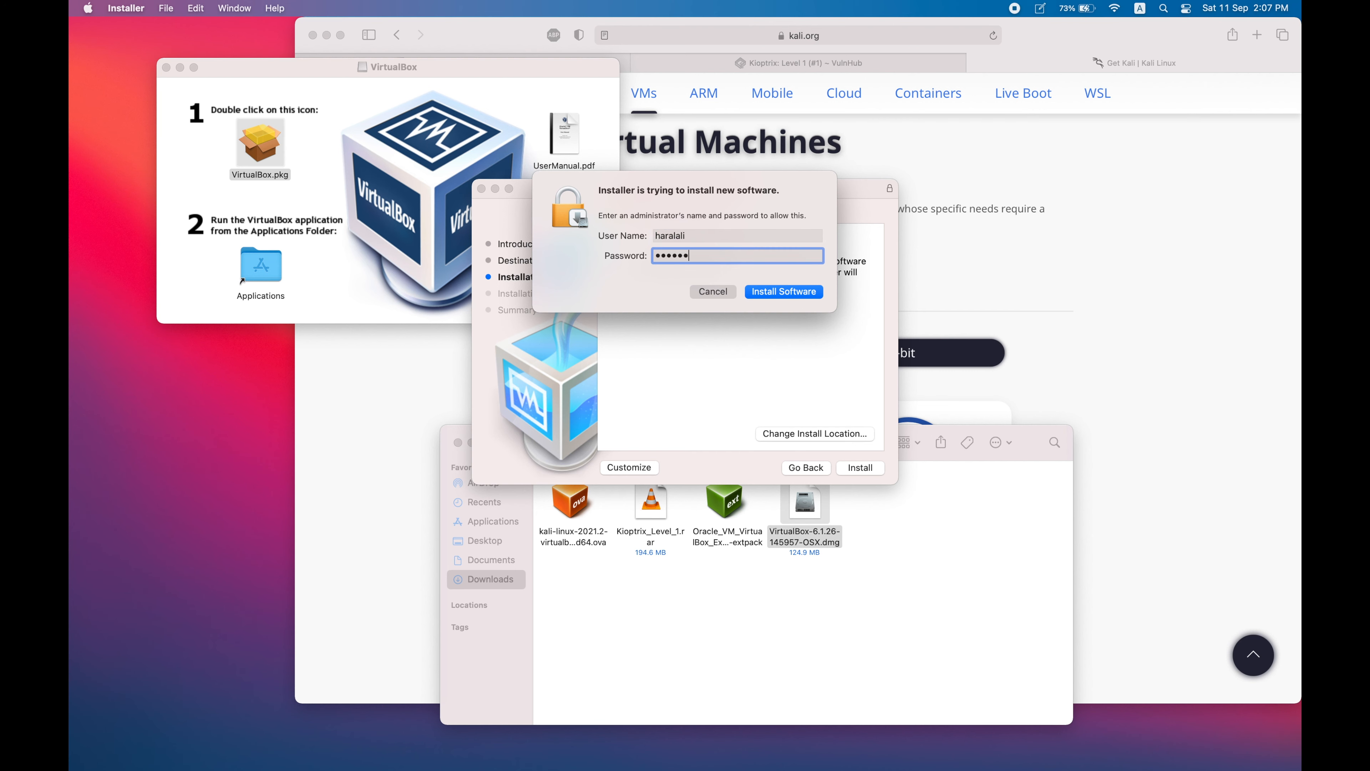
{"action": "key", "text": "Return"}
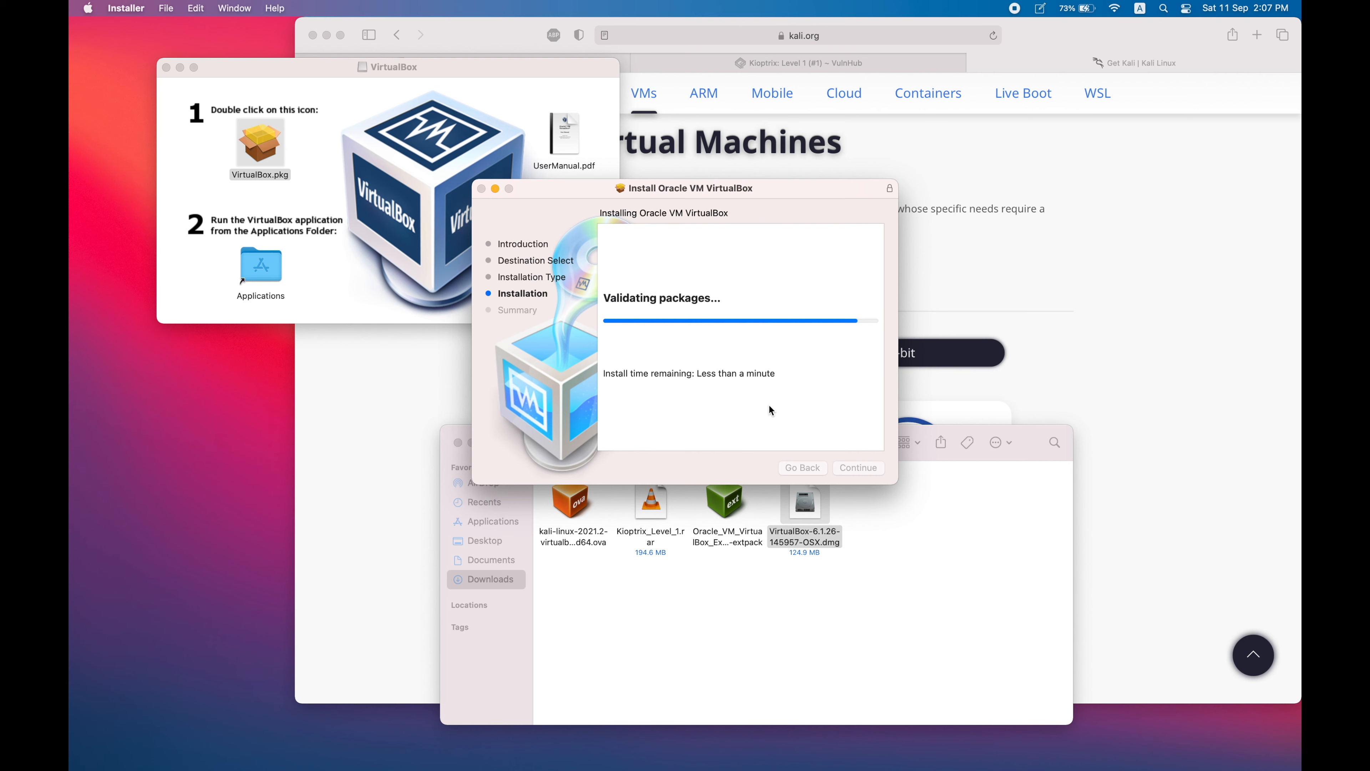
- Close the finished VirtualBox installer and move its disk image to the Trash
{"action": "left_click", "coordinate": [858, 468]}
{"action": "left_click", "coordinate": [729, 405]}
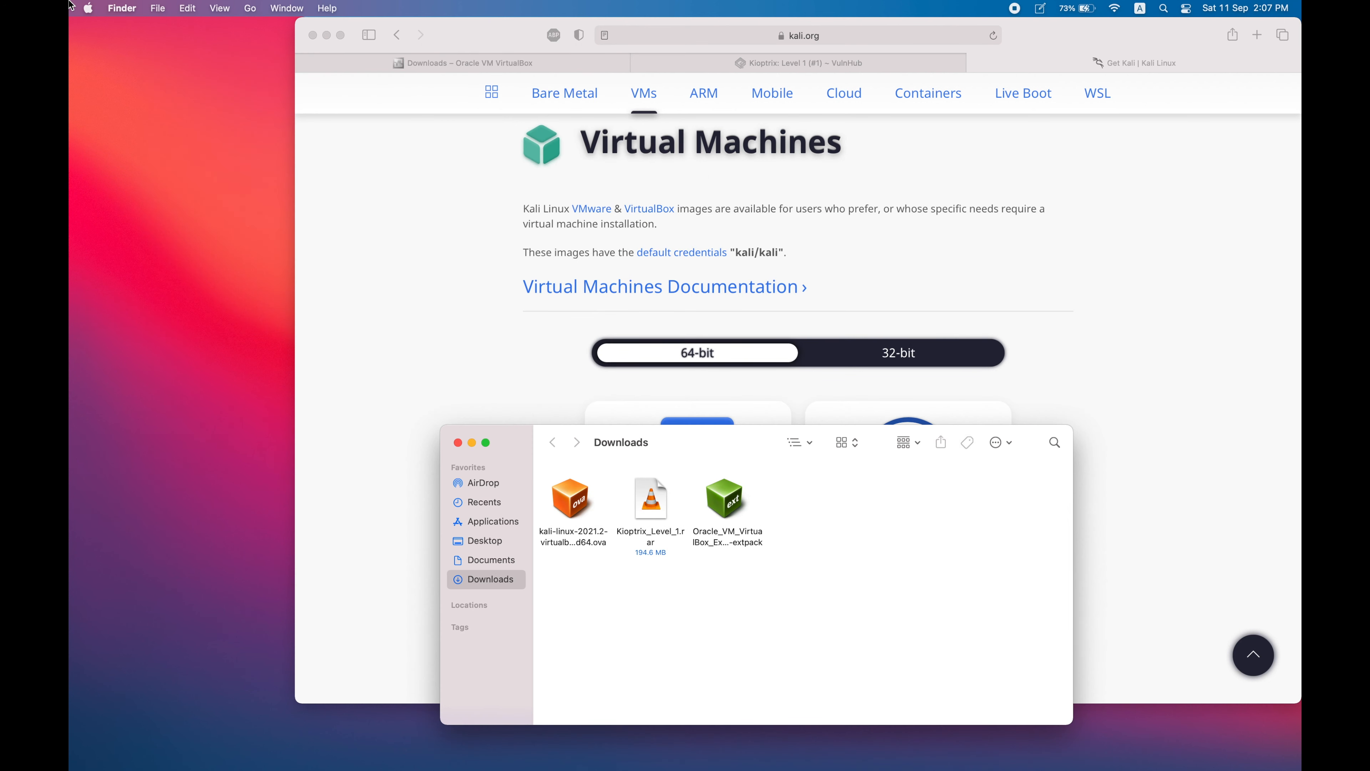
- Unlock the Security & Privacy settings in System Preferences with the administrator's user name and password, and close the preferences window
{"action": "left_click", "coordinate": [87, 8]}
{"action": "left_click", "coordinate": [98, 52]}
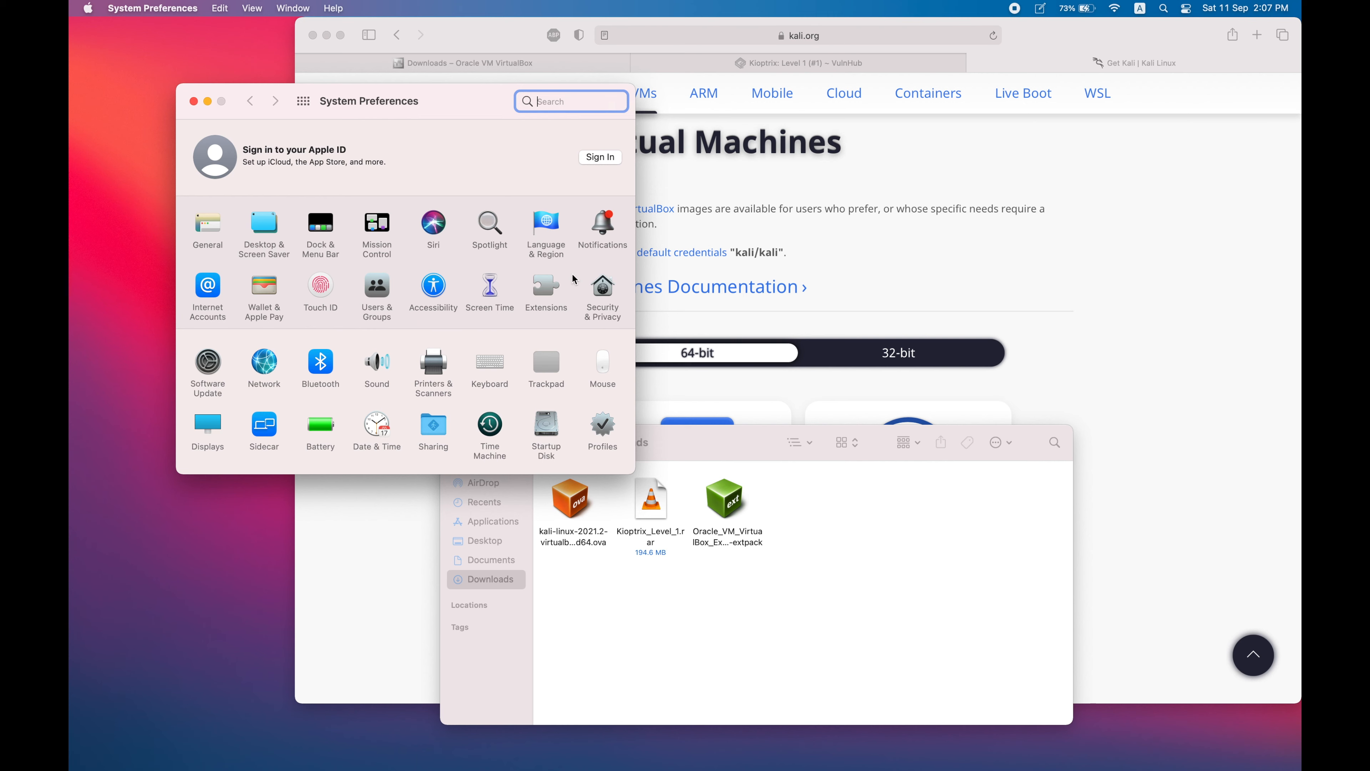
{"action": "left_click", "coordinate": [603, 291]}
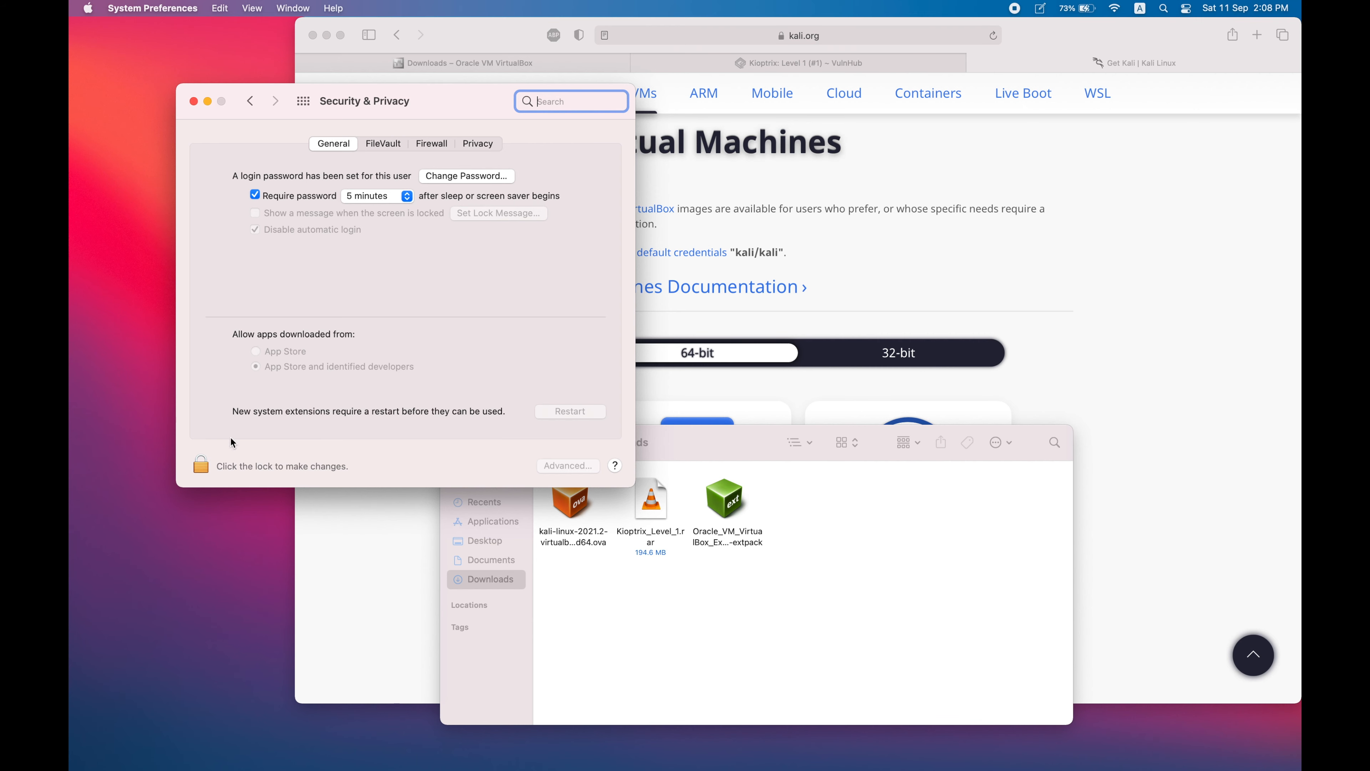
{"action": "left_click", "coordinate": [202, 463]}
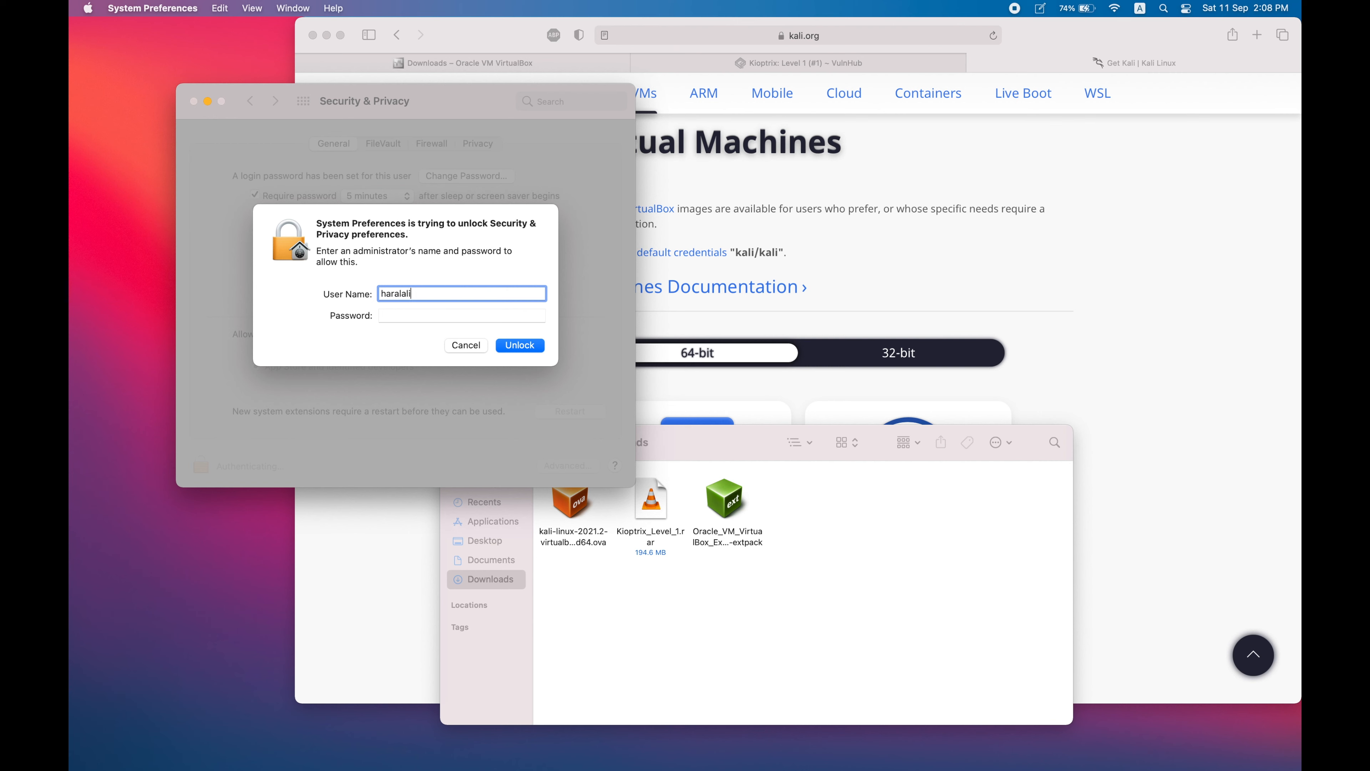
{"action": "key", "text": "Tab"}
{"action": "type", "text": "•••••"}
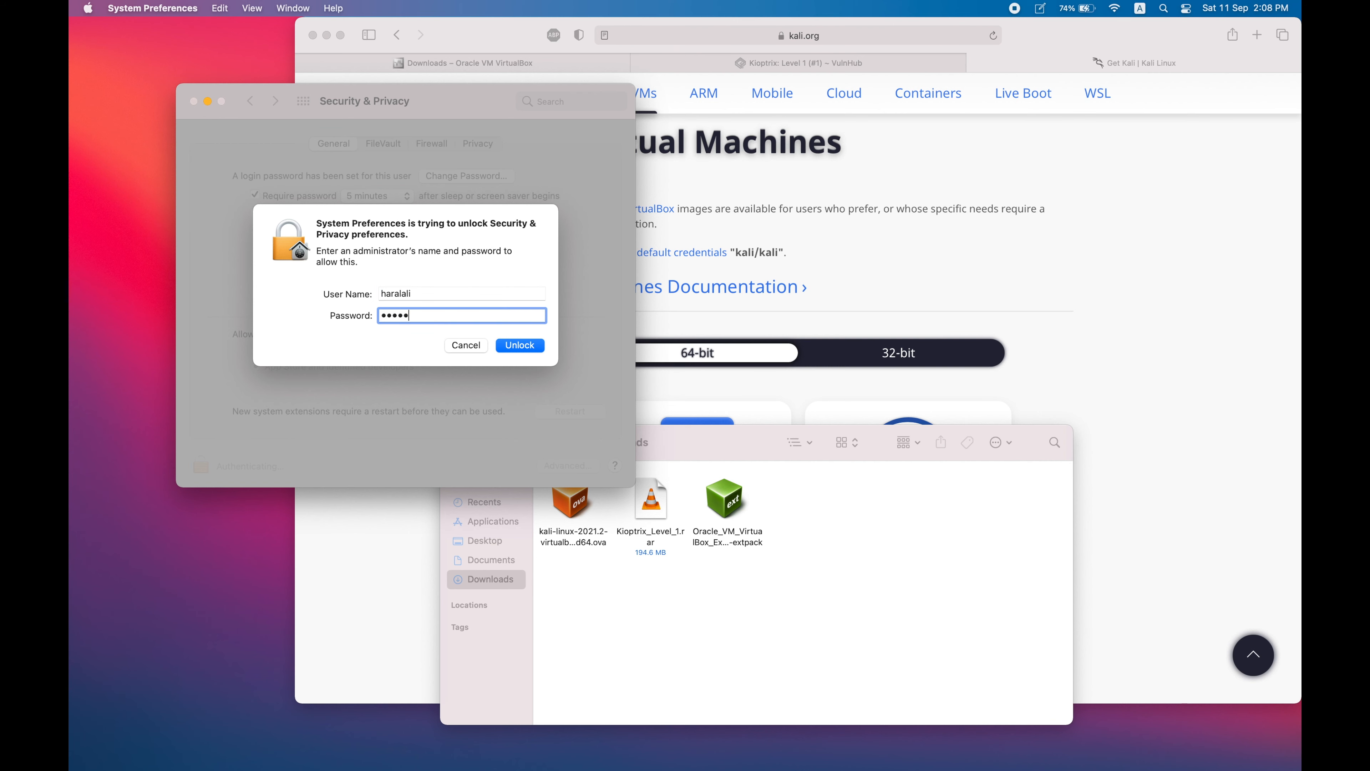
{"action": "key", "text": "Return"}
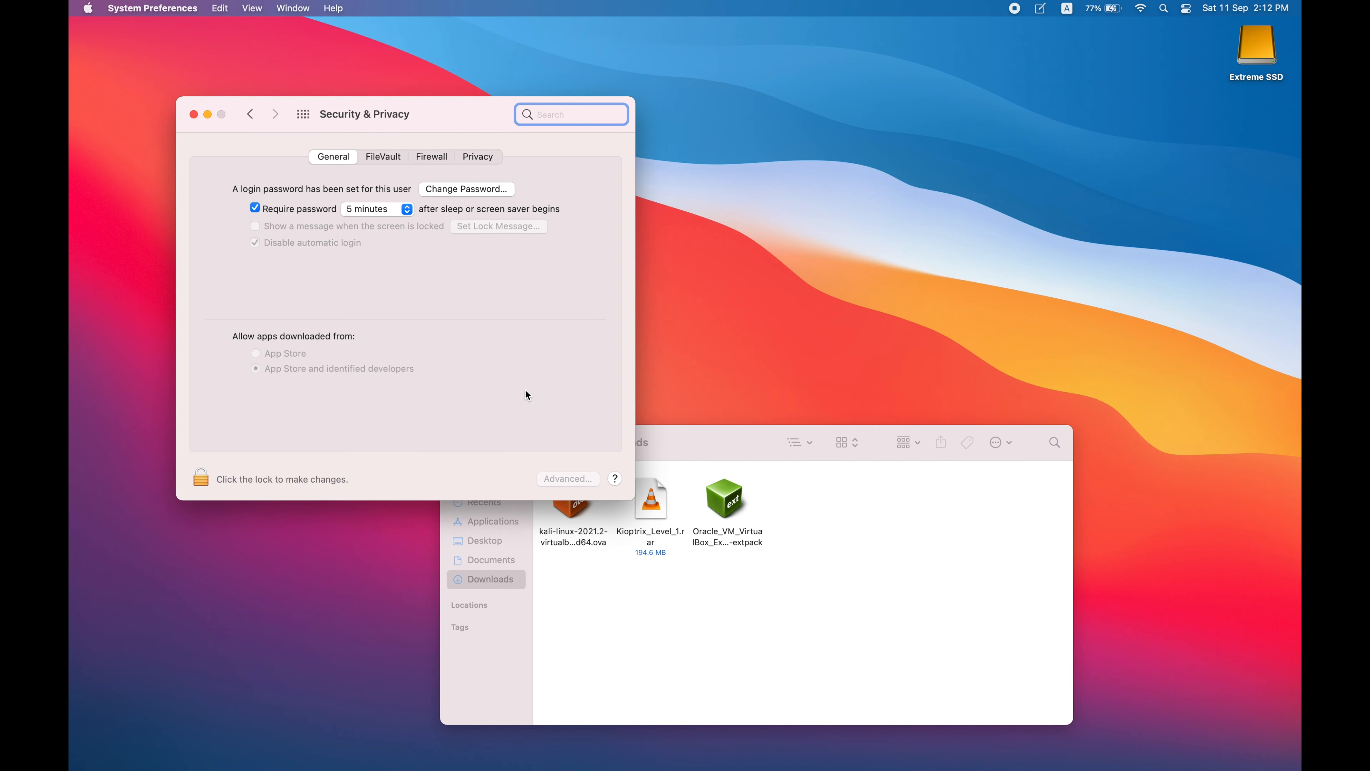
{"action": "left_click", "coordinate": [224, 250]}
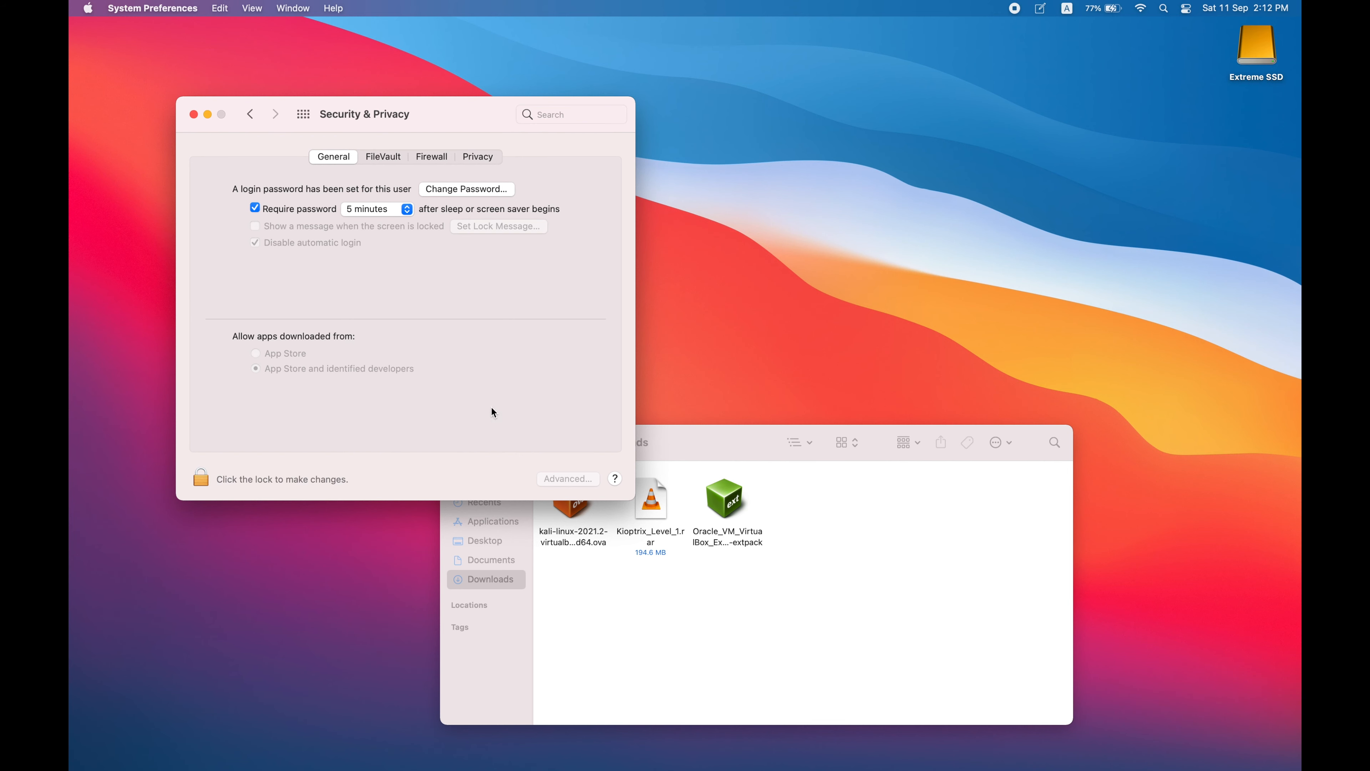
{"action": "left_click", "coordinate": [193, 115]}
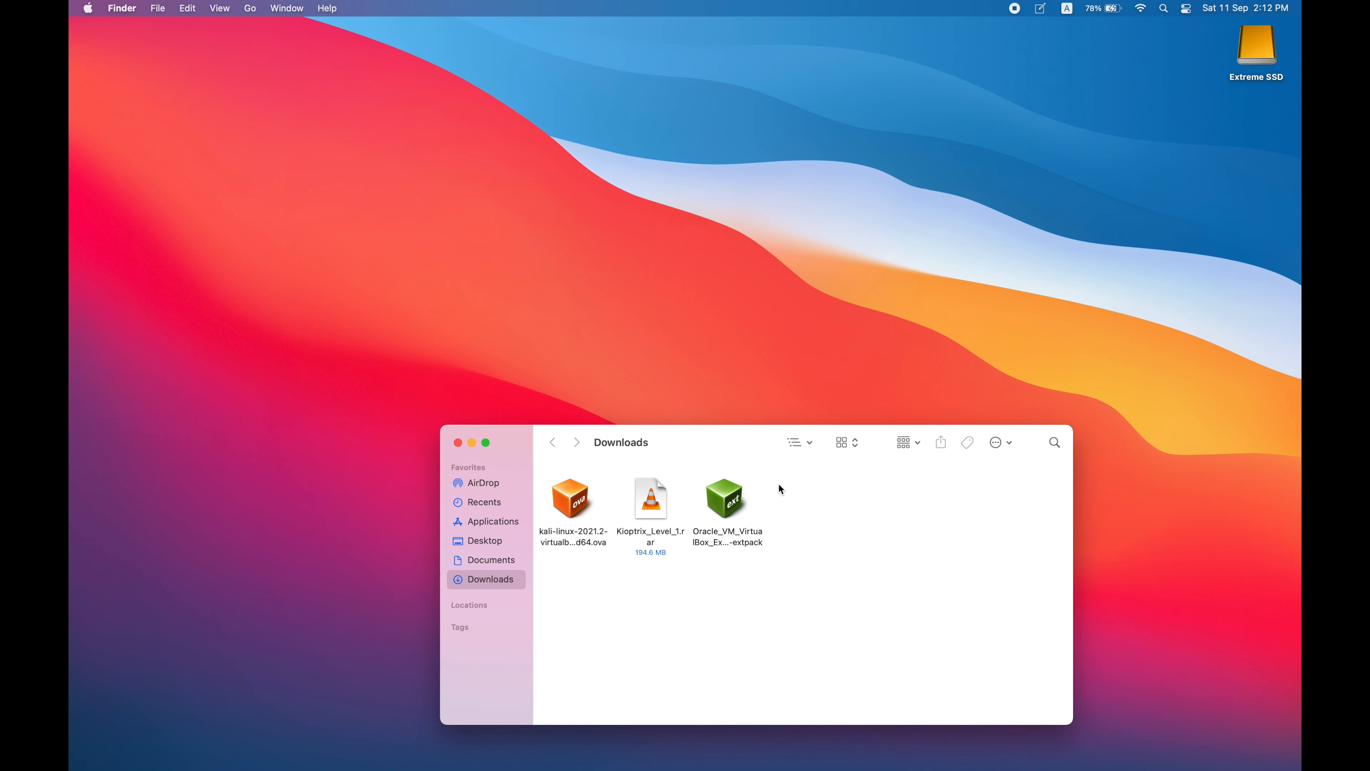
- Open the Oracle VM VirtualBox Extension Pack 6.1.26 file from Downloads with VirtualBox and accept the upgrade
{"action": "right_click", "coordinate": [727, 499]}
{"action": "mouse_move", "coordinate": [781, 495]}
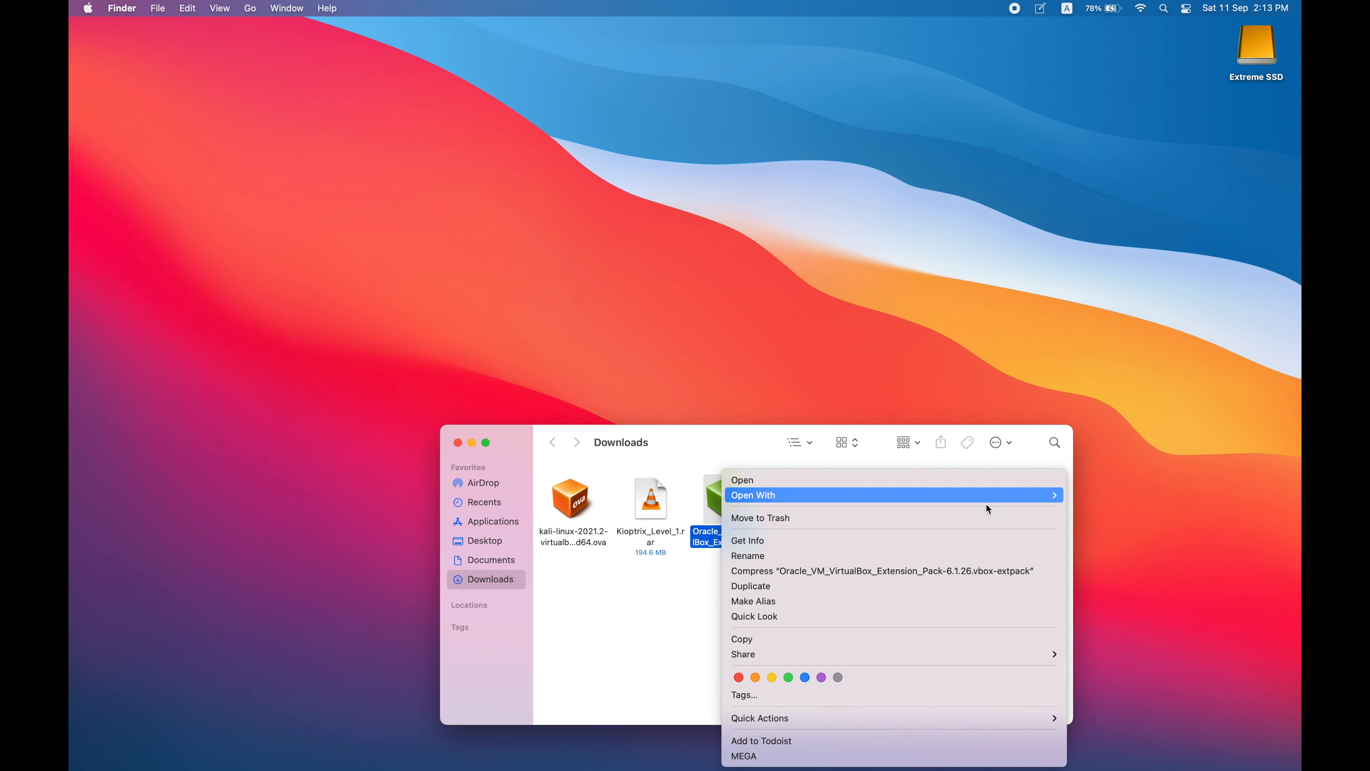
{"action": "left_click", "coordinate": [1105, 498]}
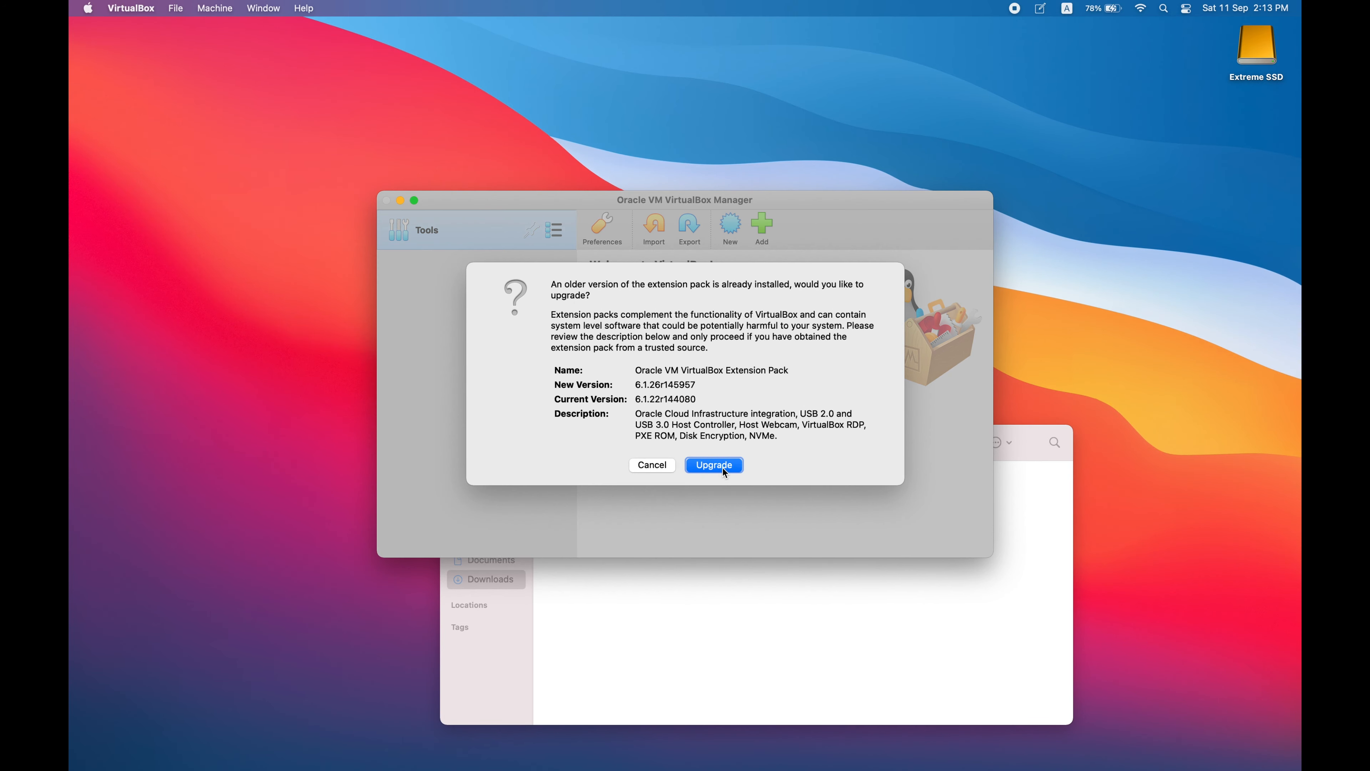
{"action": "left_click", "coordinate": [723, 466]}
{"action": "left_click", "coordinate": [844, 509]}
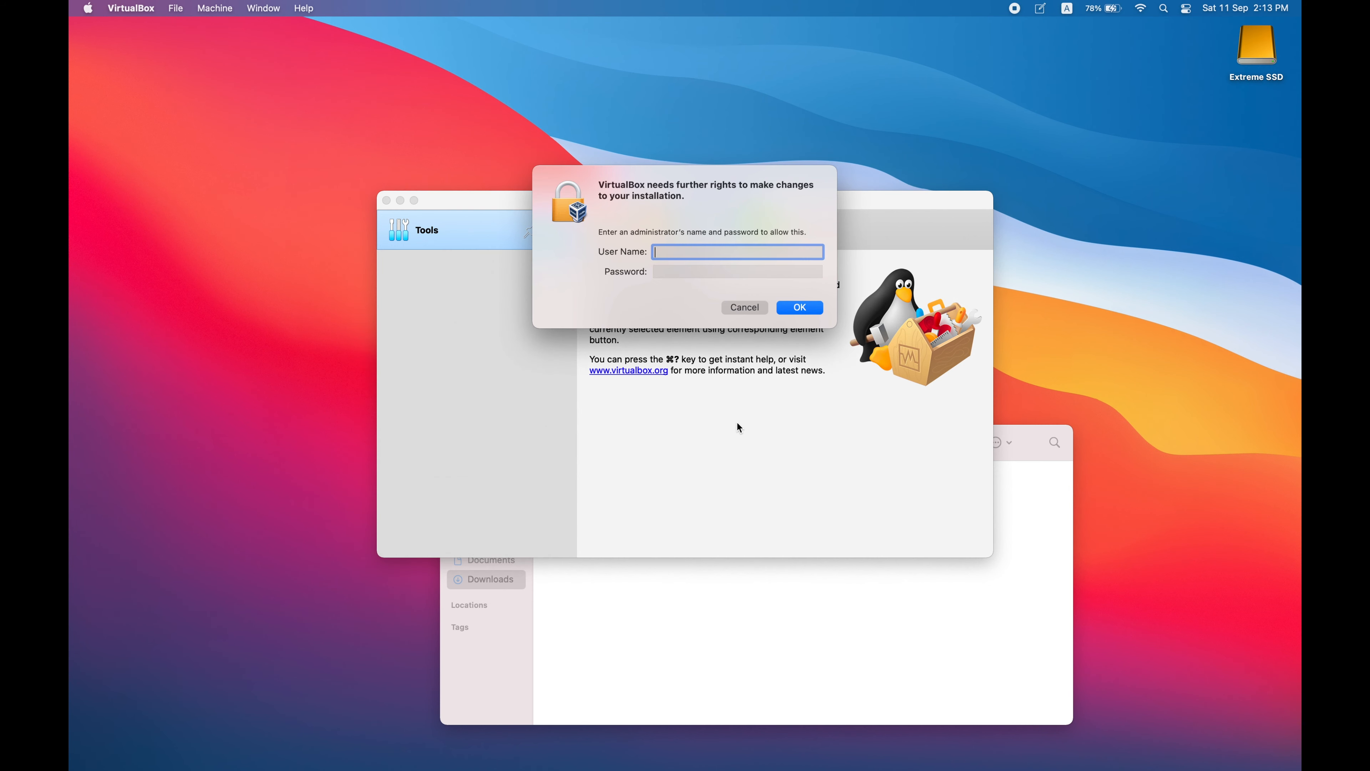
- Authorise the extension pack installation with the administrator's user name and password, and dismiss the completion message
{"action": "type", "text": "haralali"}
{"action": "key", "text": "Tab"}
{"action": "type", "text": "••••••••••"}
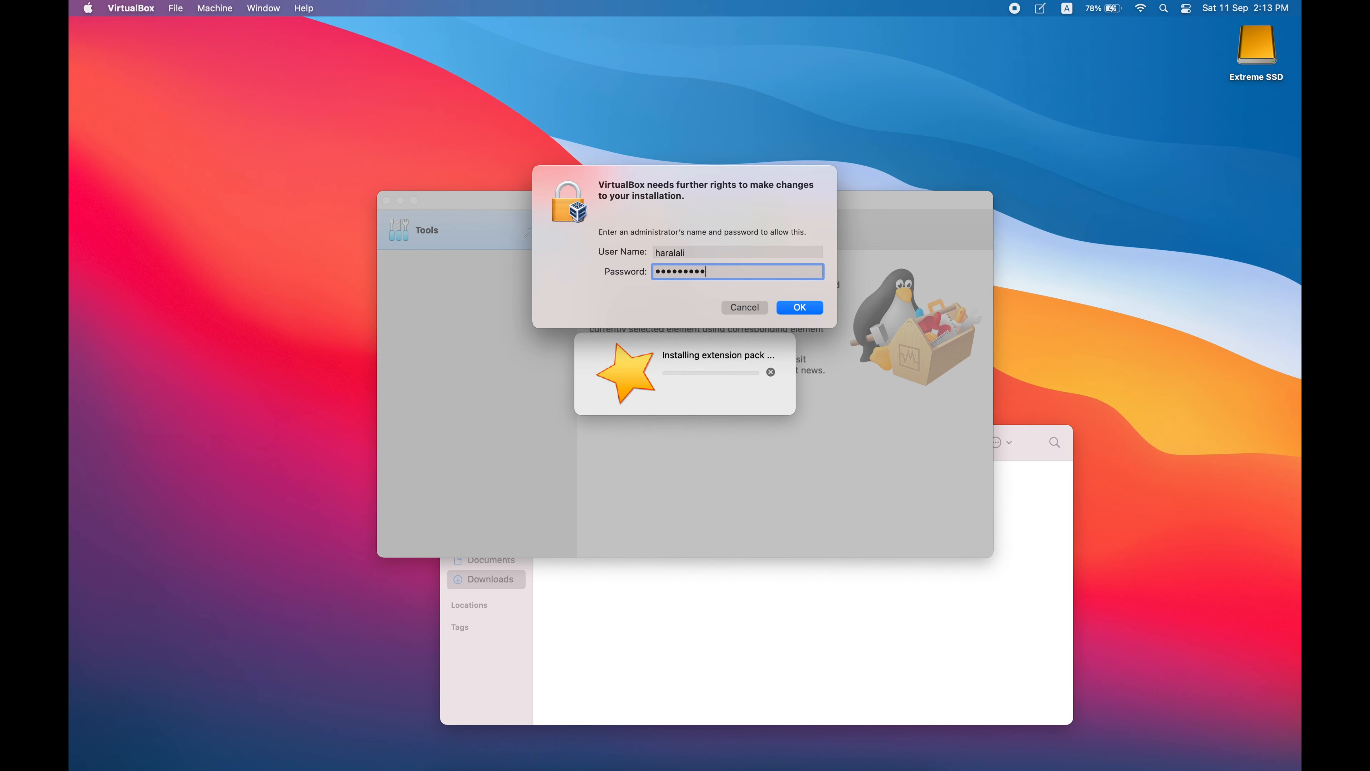
{"action": "type", "text": "•"}
{"action": "key", "text": "Return"}
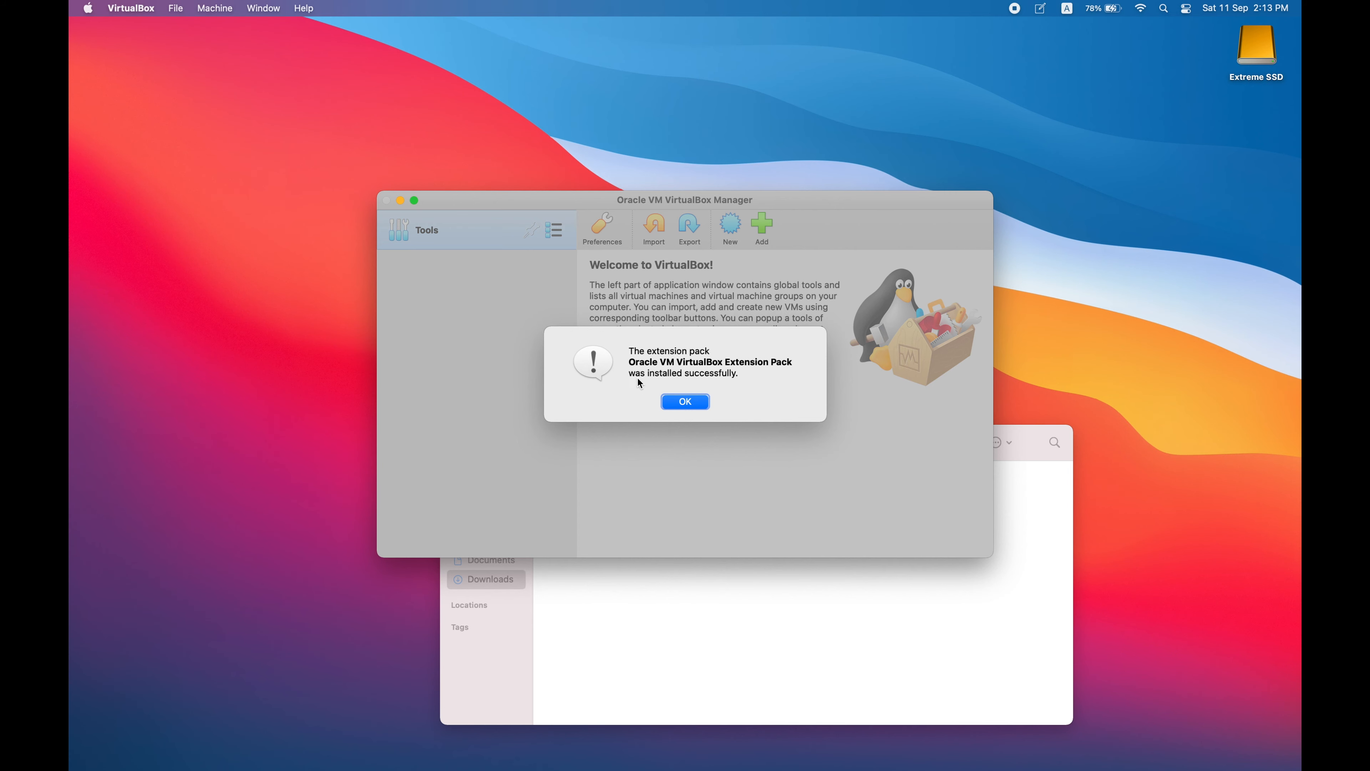
{"action": "left_click", "coordinate": [695, 405]}
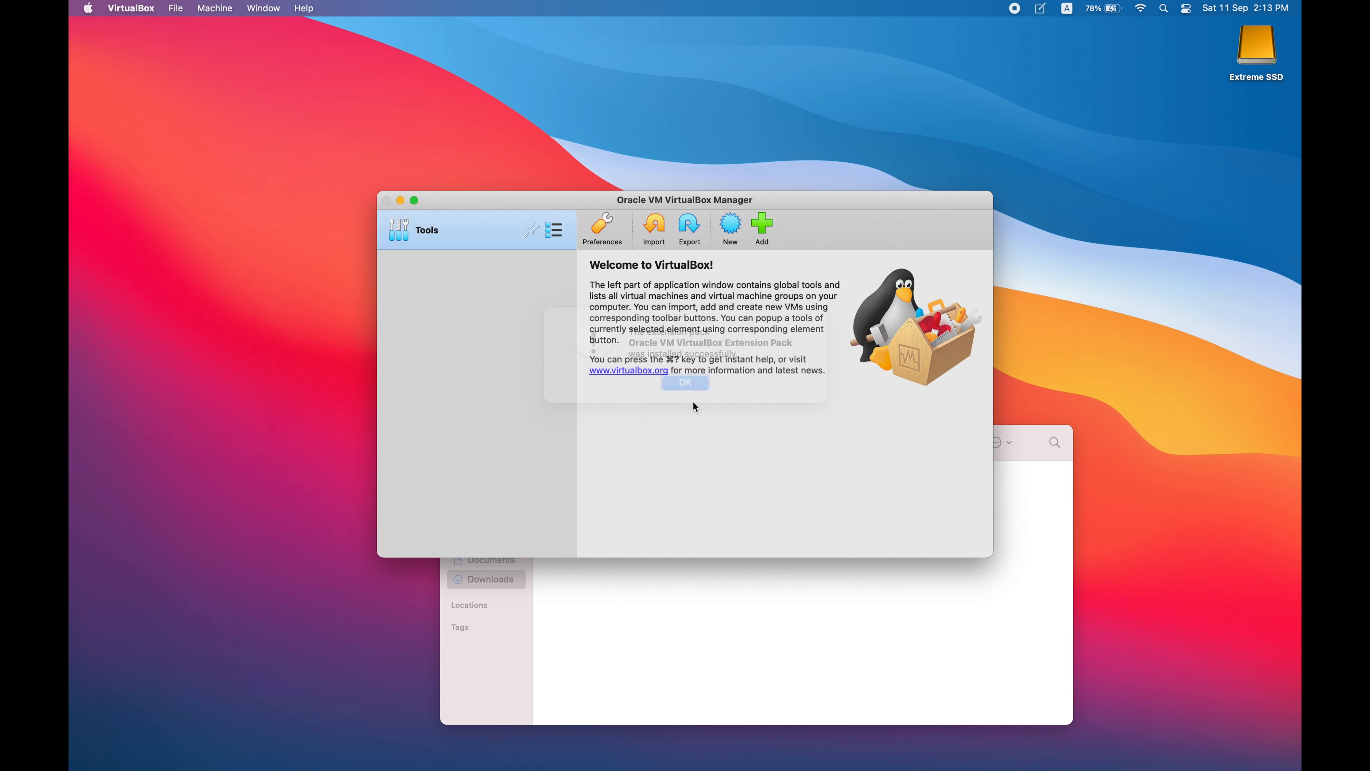
- Move the VirtualBox Manager window clear of the Downloads window and send the Extension Pack file to the Trash
{"action": "left_click_drag", "start_coordinate": [811, 195], "coordinate": [751, 114]}
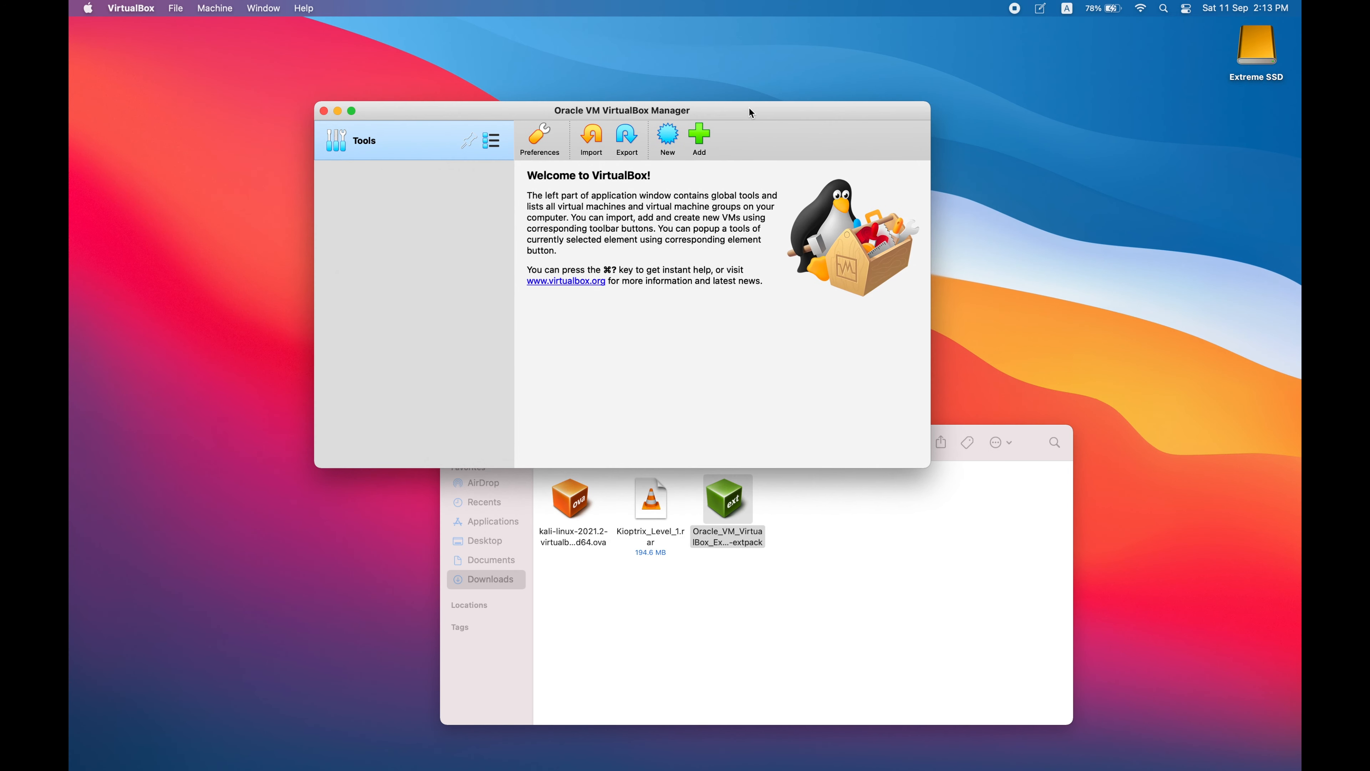
{"action": "left_click", "coordinate": [848, 531]}
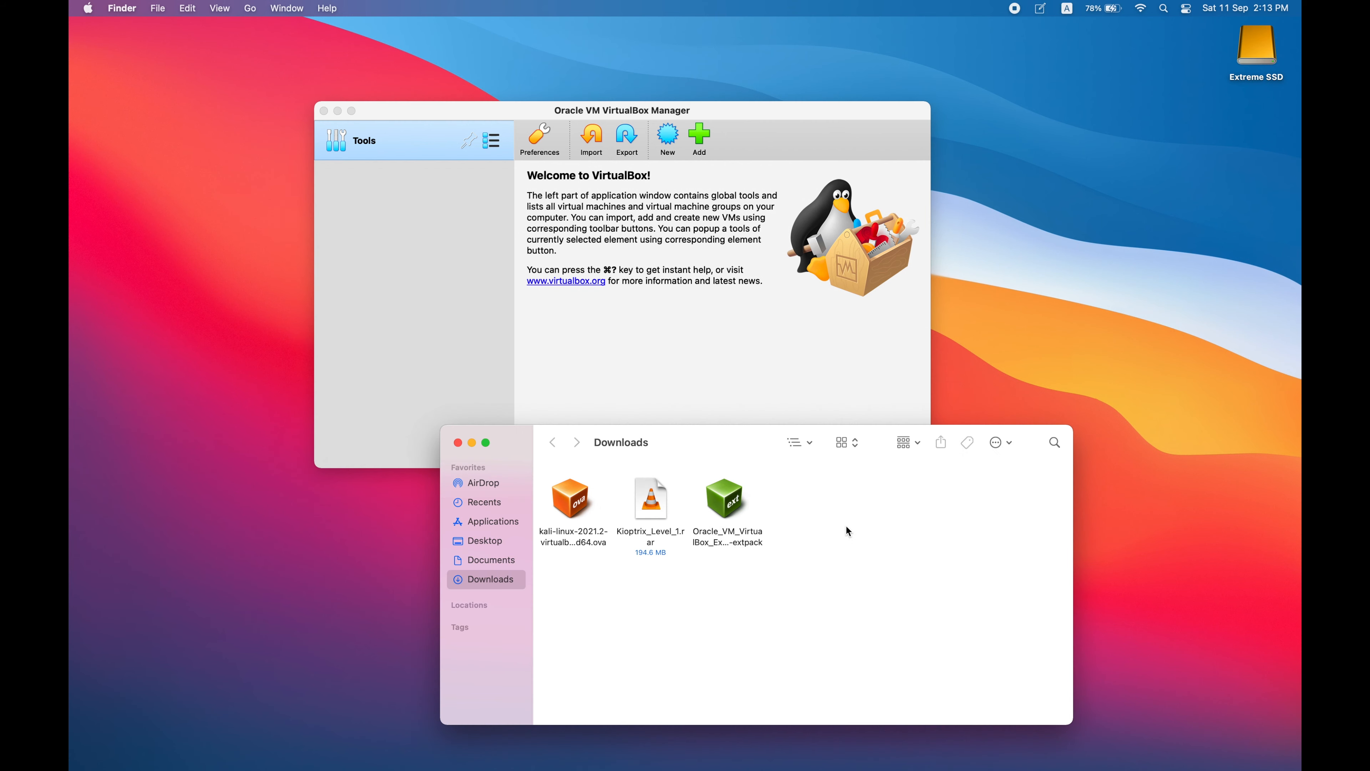
{"action": "right_click", "coordinate": [734, 503]}
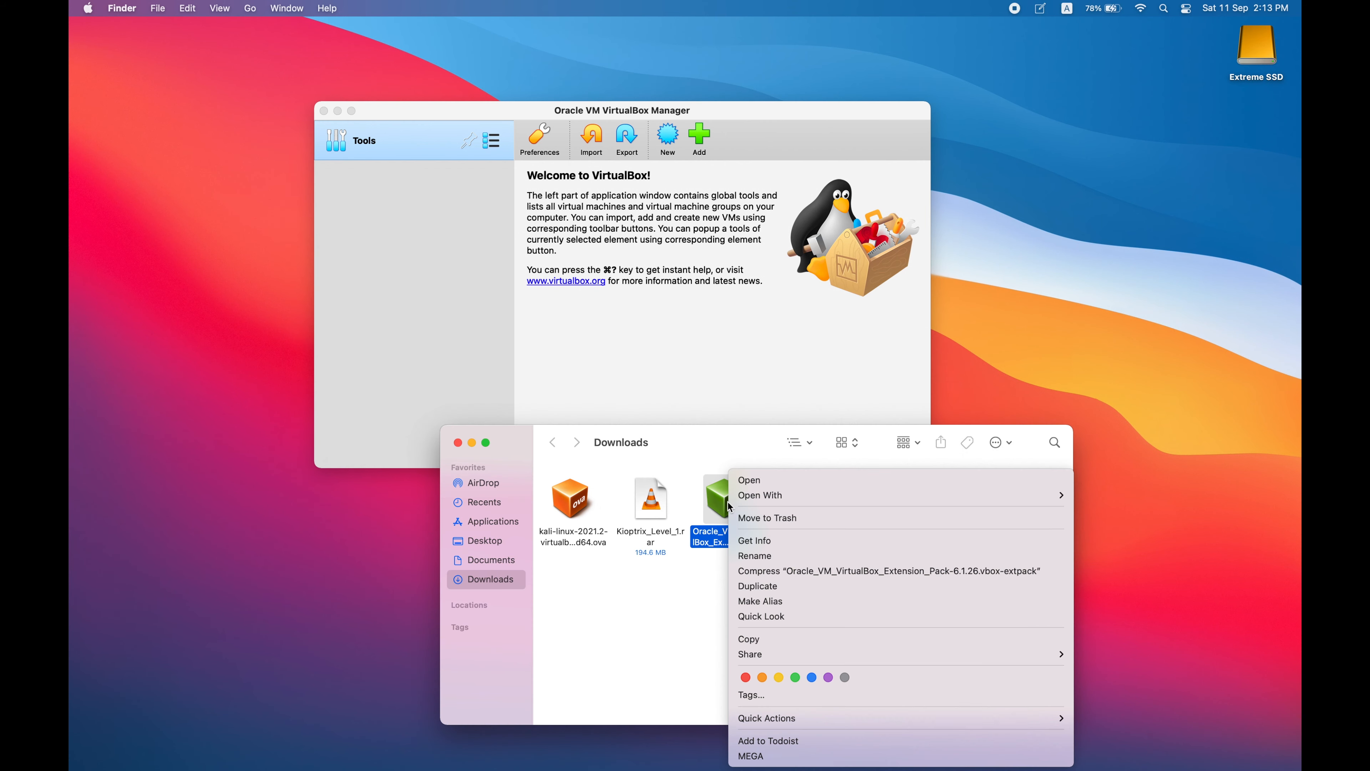
{"action": "left_click", "coordinate": [777, 518]}
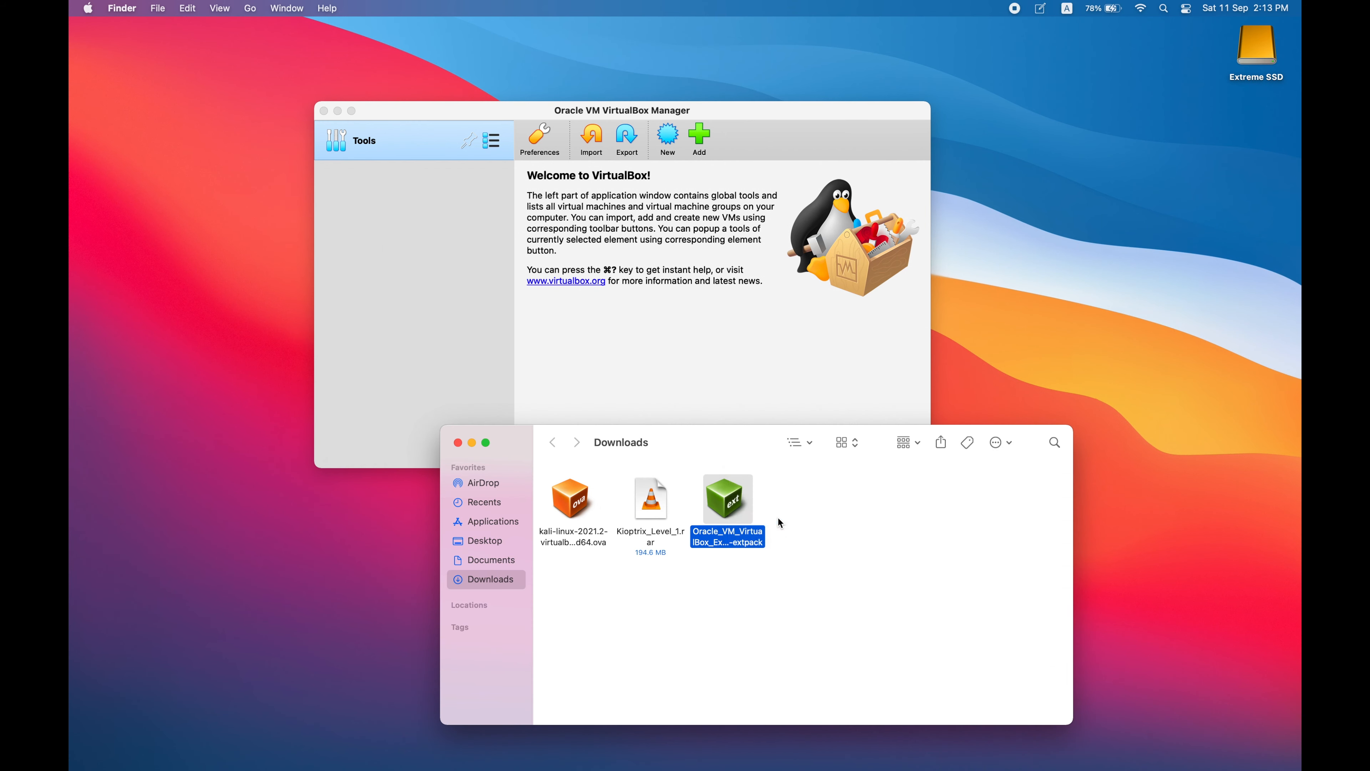
- Open the kali-linux-2021.2-virtualbox-amd64.ova file from Downloads with VirtualBox
{"action": "left_click", "coordinate": [580, 505]}
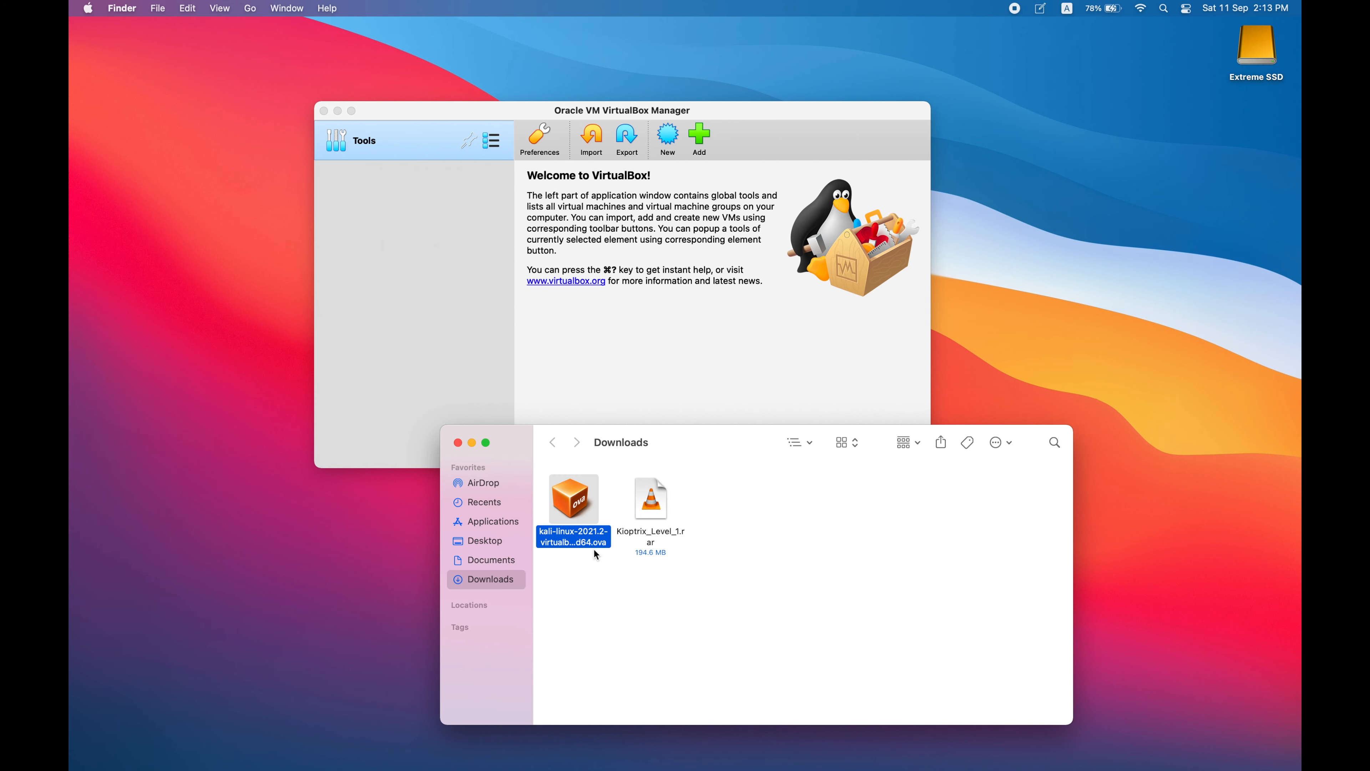
{"action": "right_click", "coordinate": [570, 501]}
{"action": "left_click", "coordinate": [570, 503]}
{"action": "right_click", "coordinate": [565, 507]}
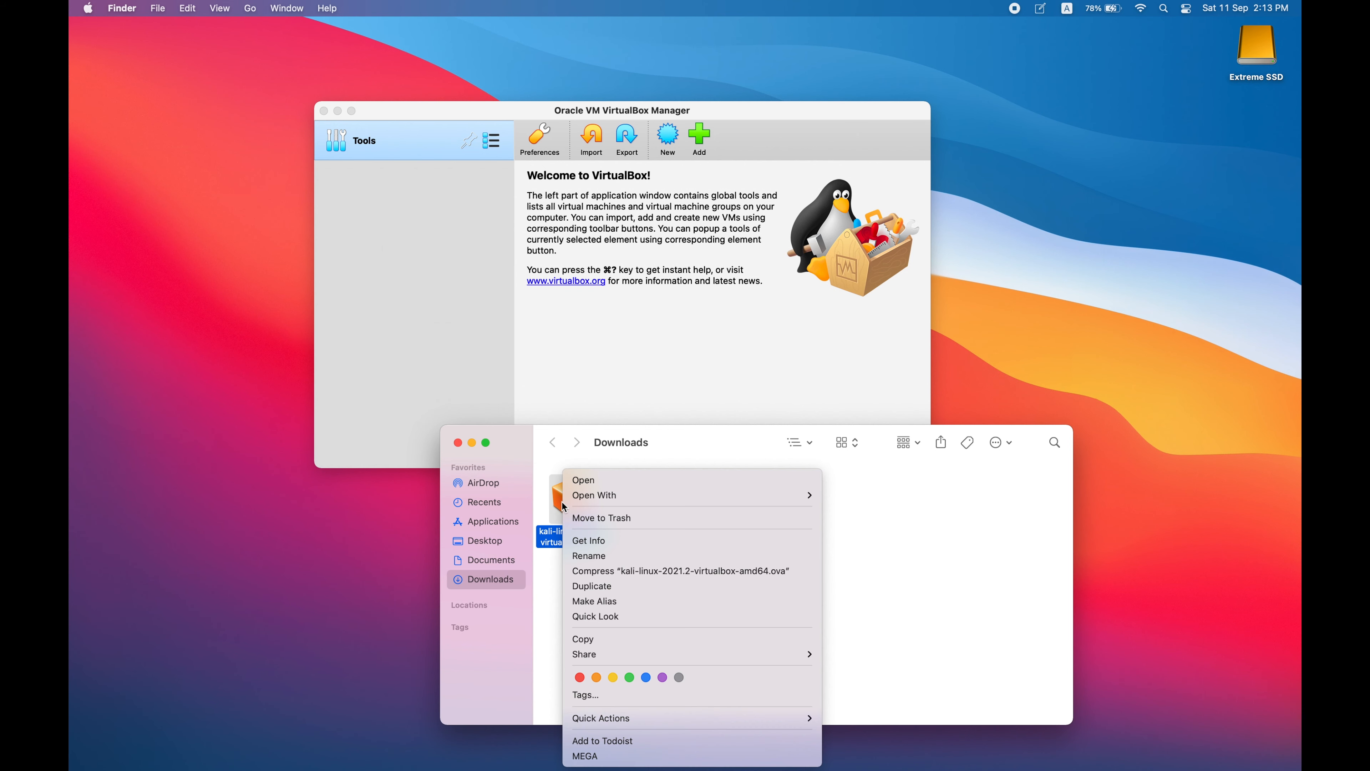
{"action": "mouse_move", "coordinate": [602, 499]}
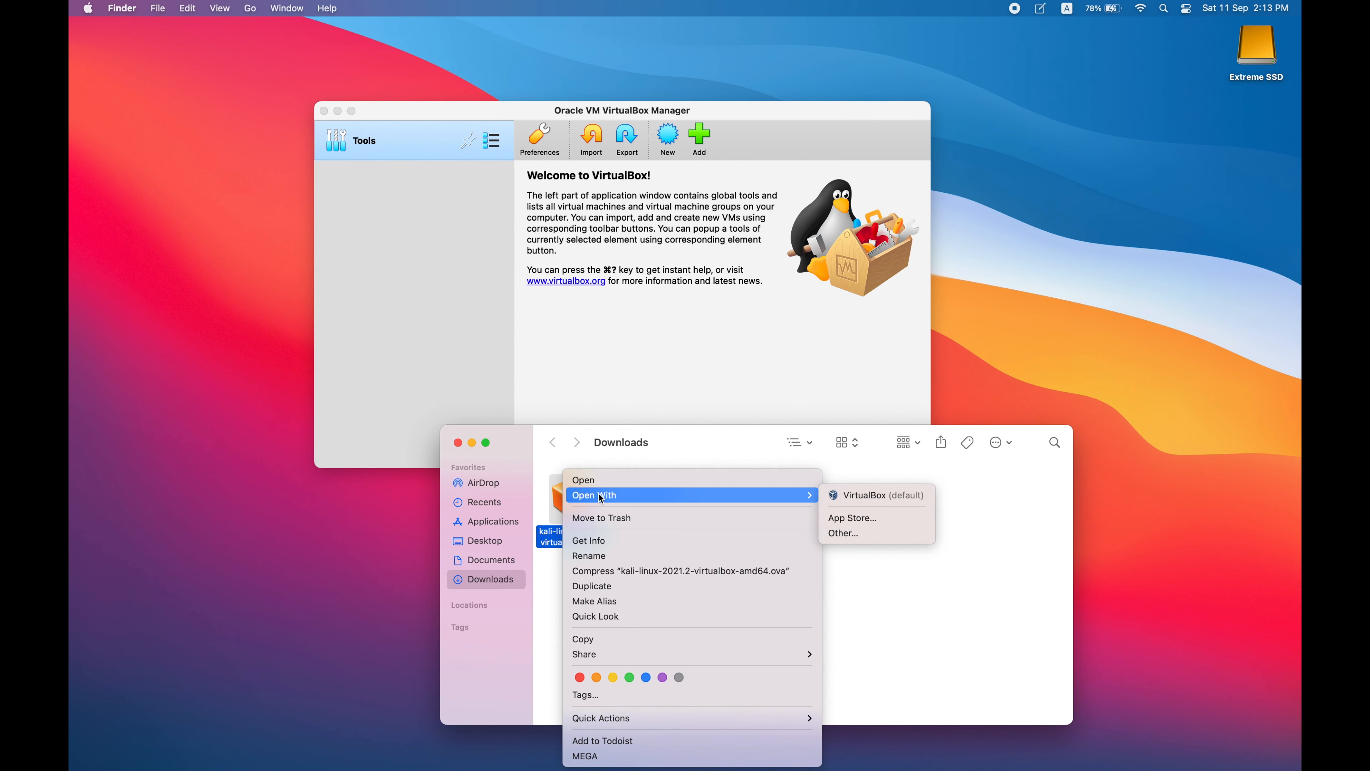
{"action": "left_click", "coordinate": [869, 495]}
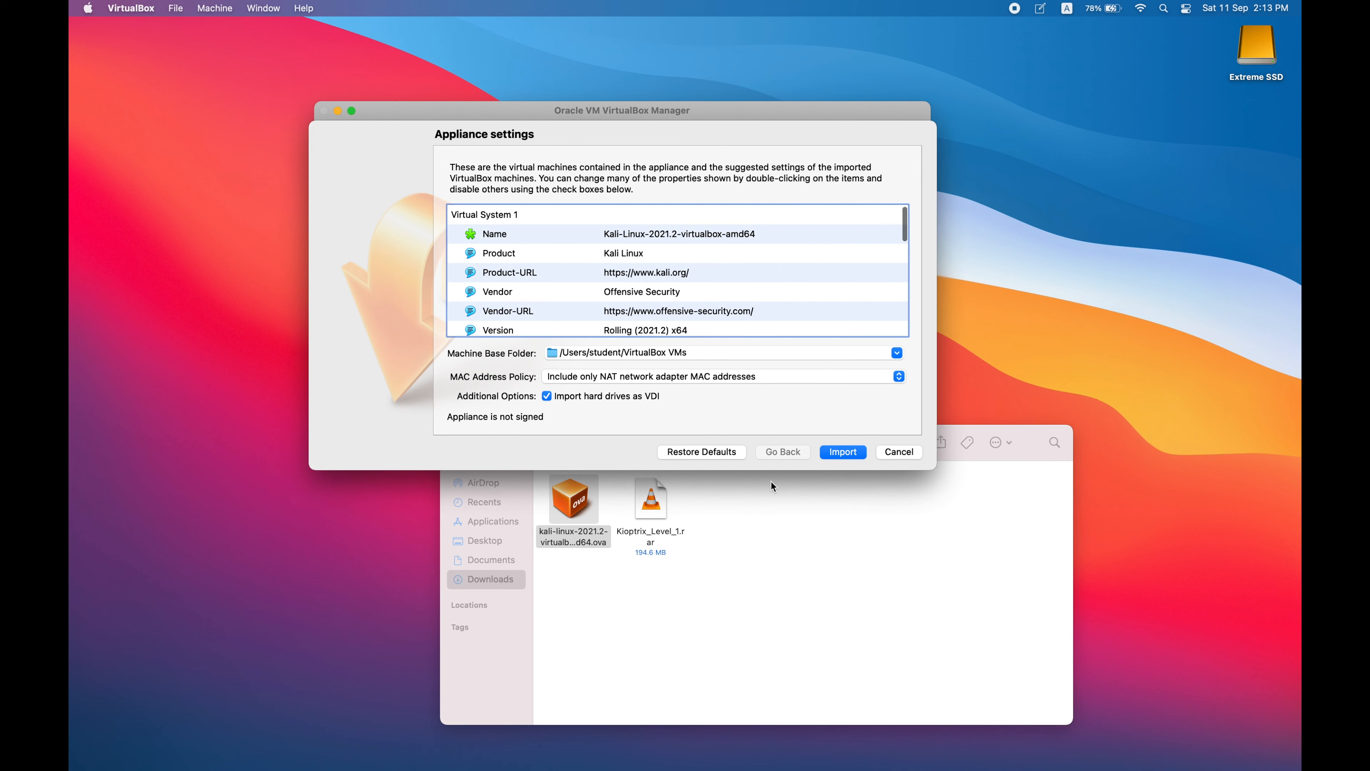
- Review the Kali appliance settings, start the import with the suggested settings and agree to the software licence
{"action": "scroll", "coordinate": [773, 253], "scroll_direction": "down", "scroll_amount": 10}
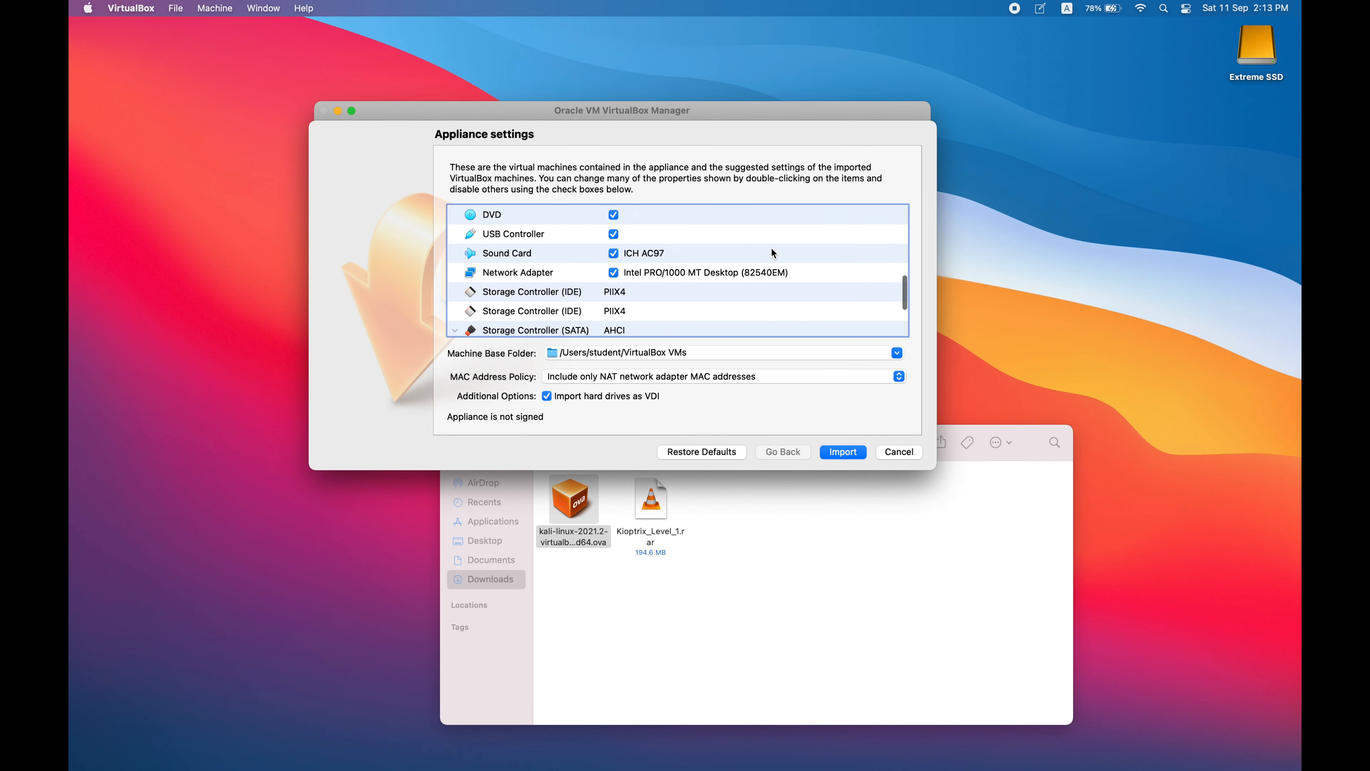
{"action": "scroll", "coordinate": [772, 253], "scroll_direction": "up", "scroll_amount": 10}
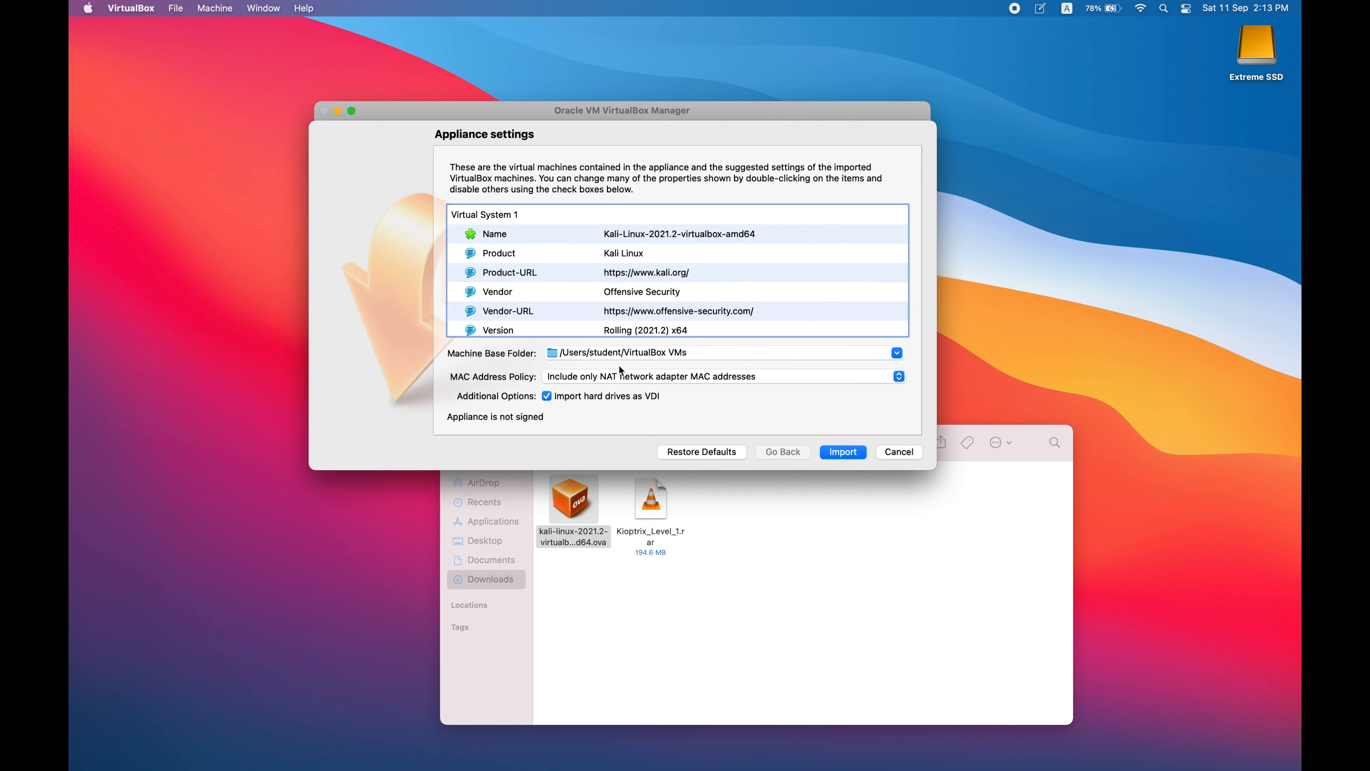
{"action": "left_click", "coordinate": [840, 452]}
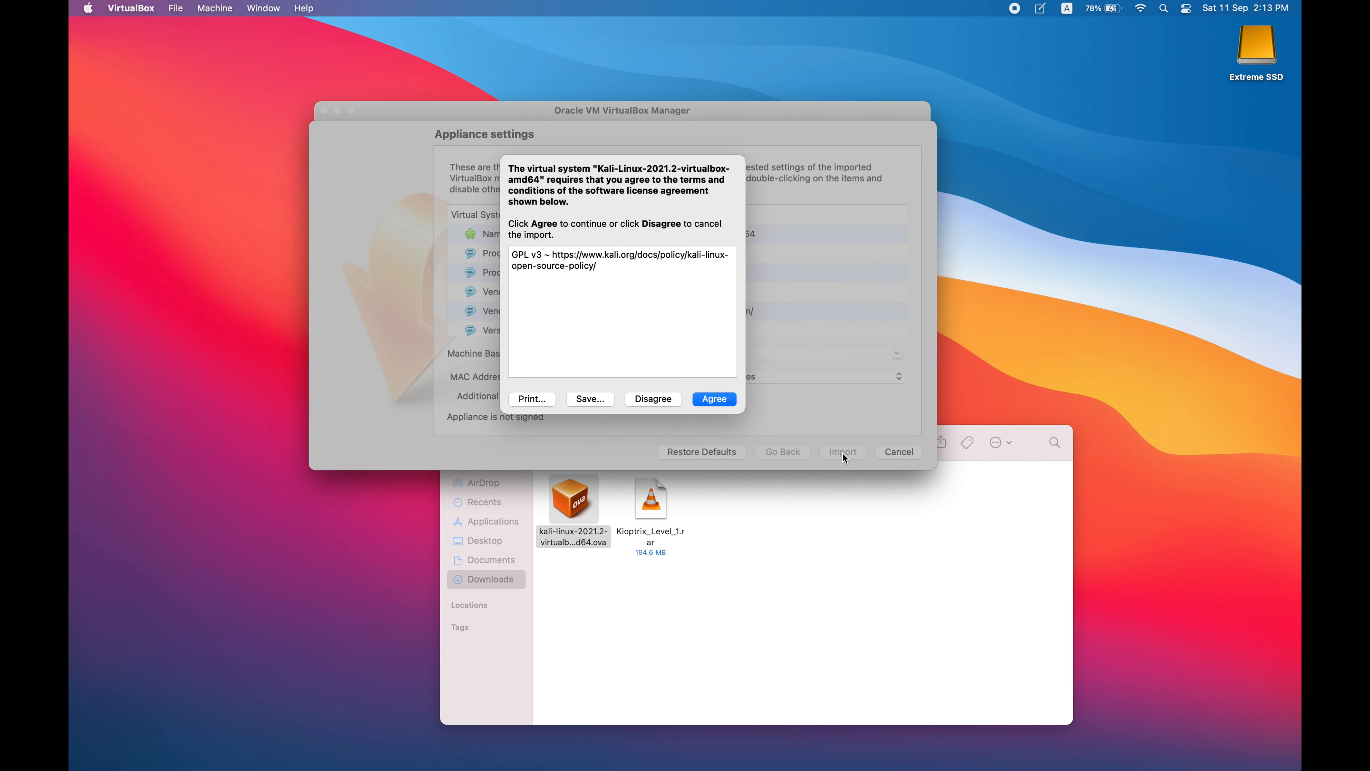
{"action": "left_click", "coordinate": [715, 393]}
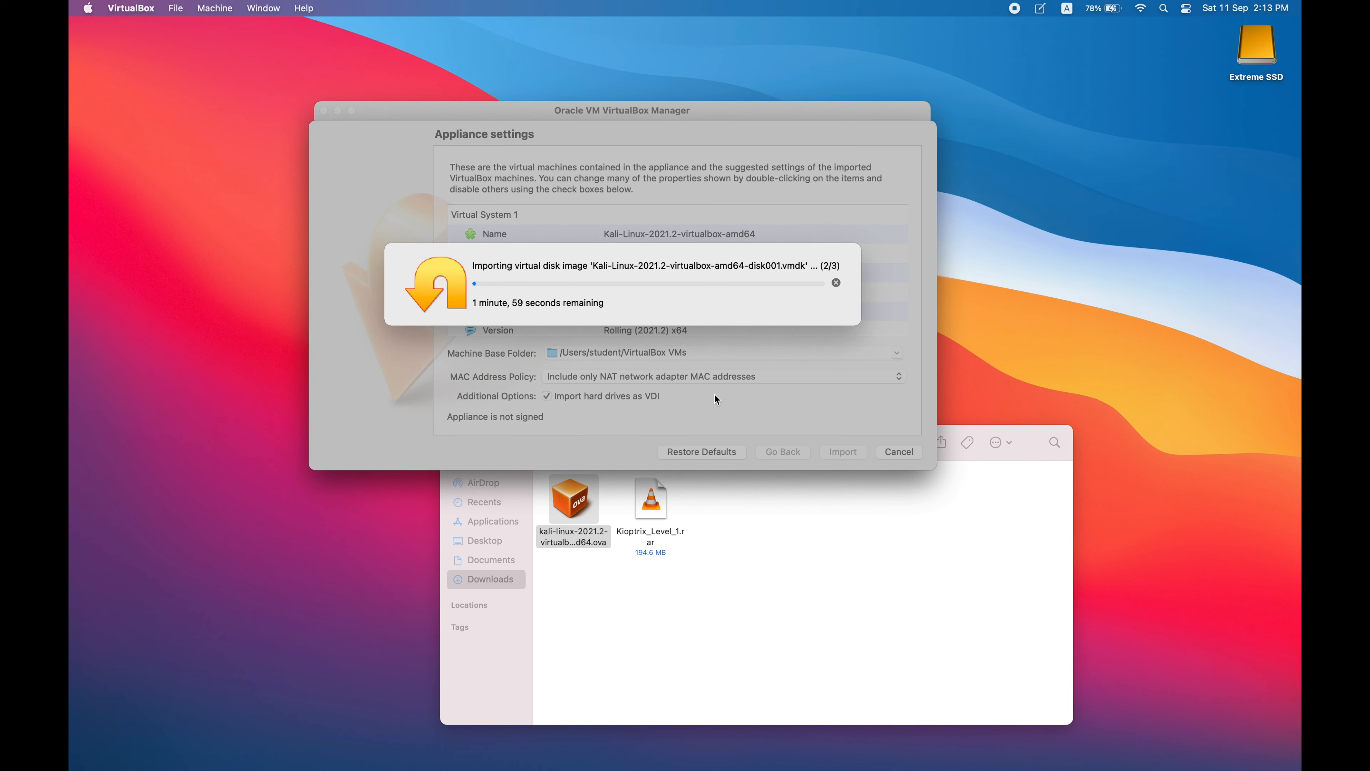
- Extract the Kioptrix_Level_1.rar archive in Downloads with The Unarchiver
{"action": "left_click", "coordinate": [749, 521]}
{"action": "left_click", "coordinate": [656, 502]}
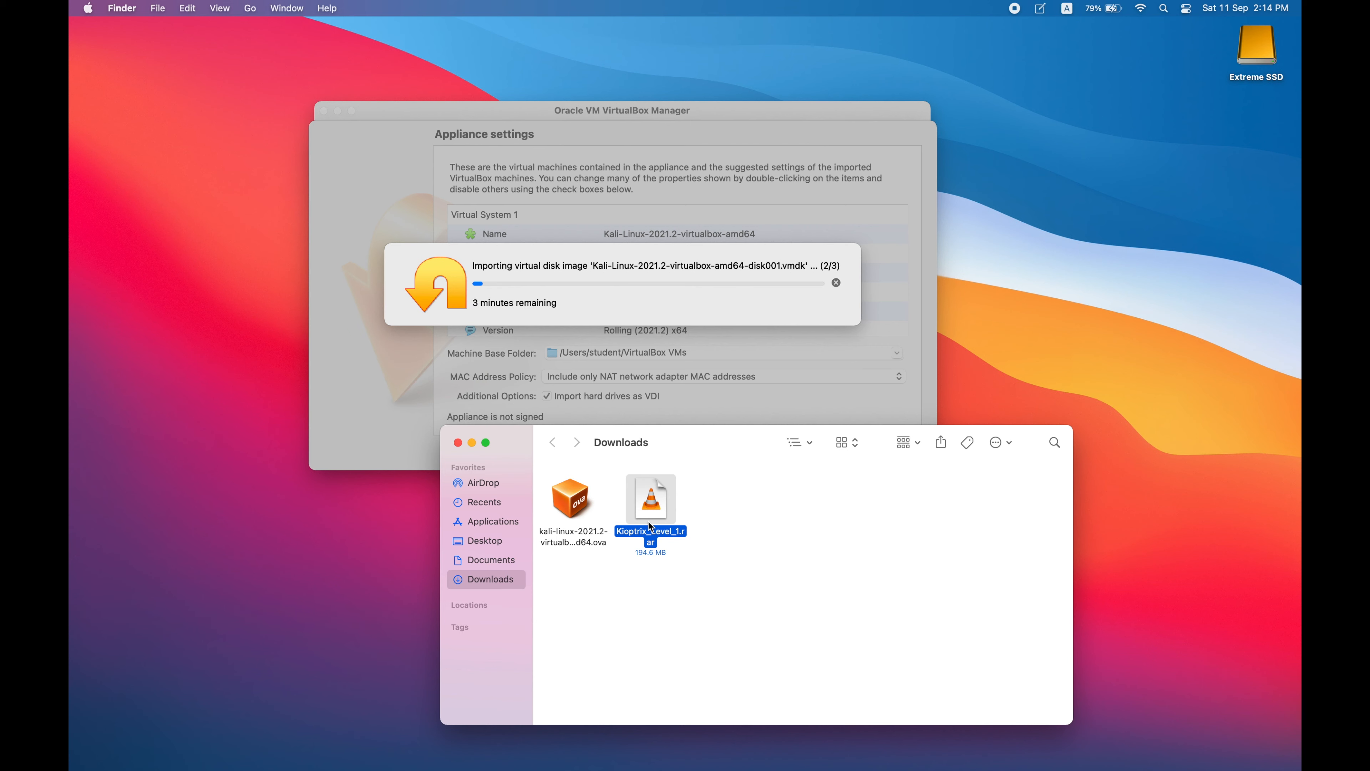
{"action": "right_click", "coordinate": [652, 492]}
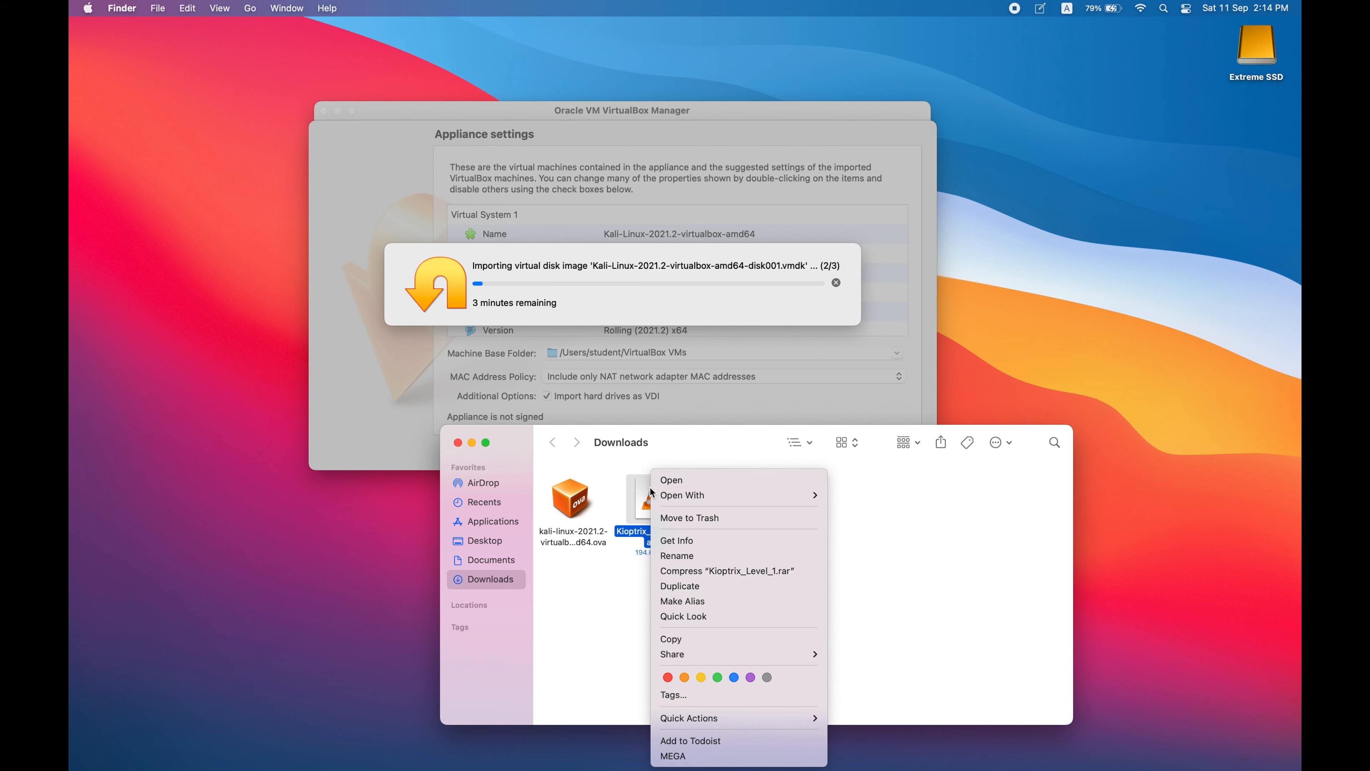
{"action": "mouse_move", "coordinate": [814, 499]}
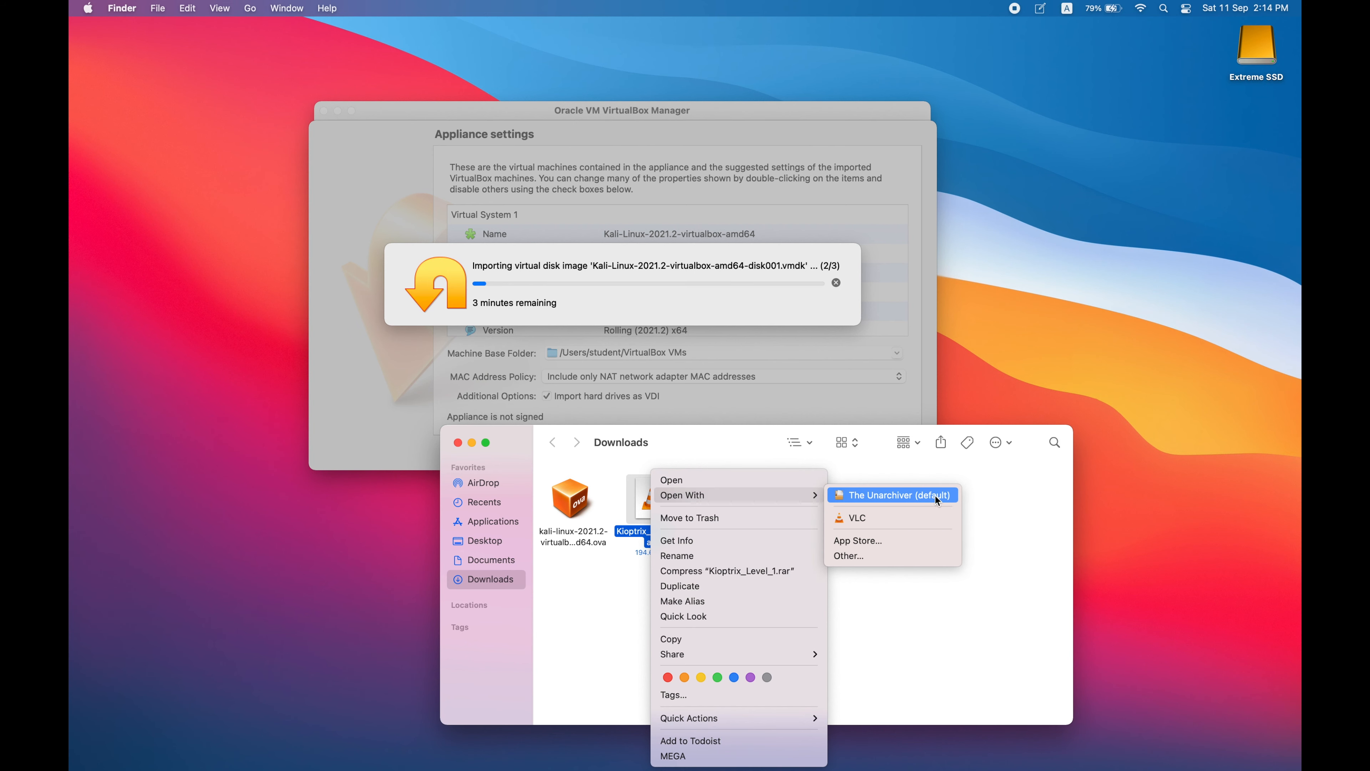
{"action": "left_click", "coordinate": [902, 496]}
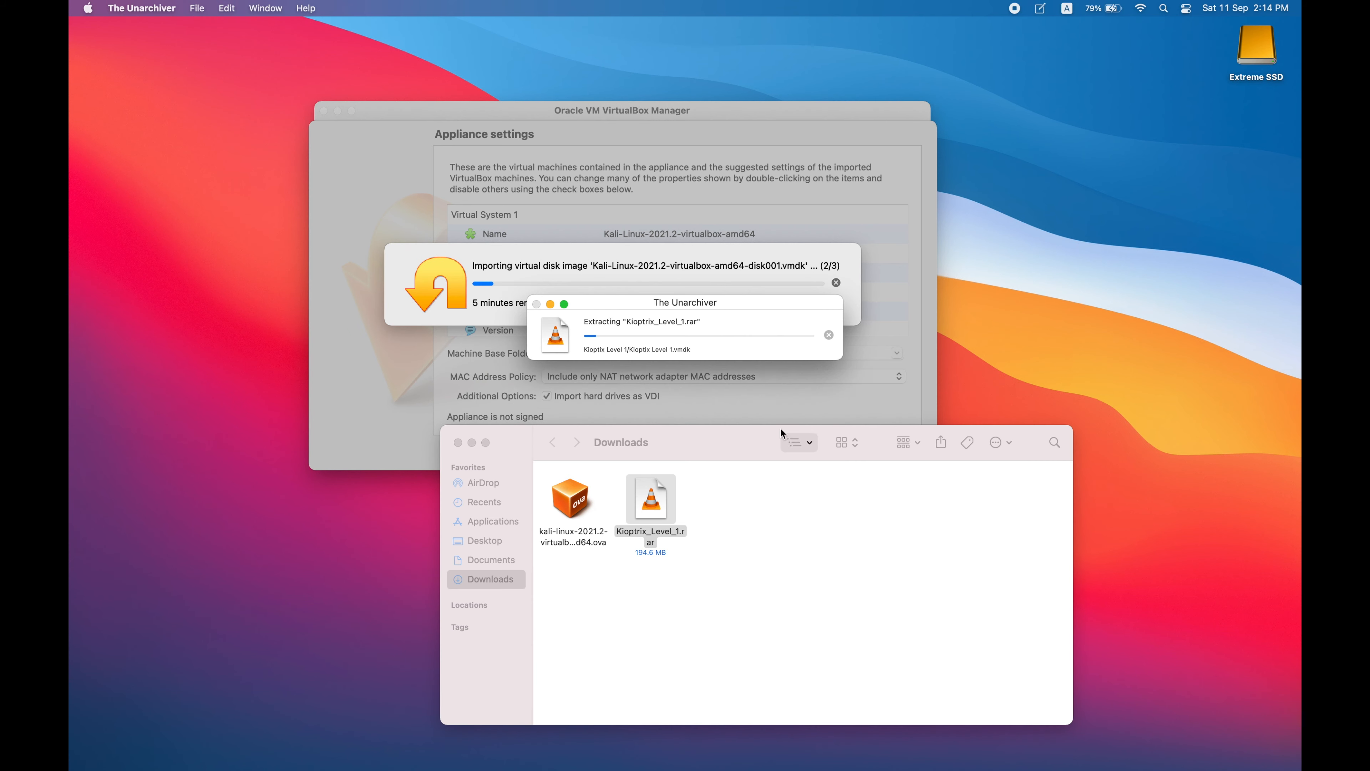
{"action": "left_click_drag", "start_coordinate": [722, 307], "coordinate": [937, 327]}
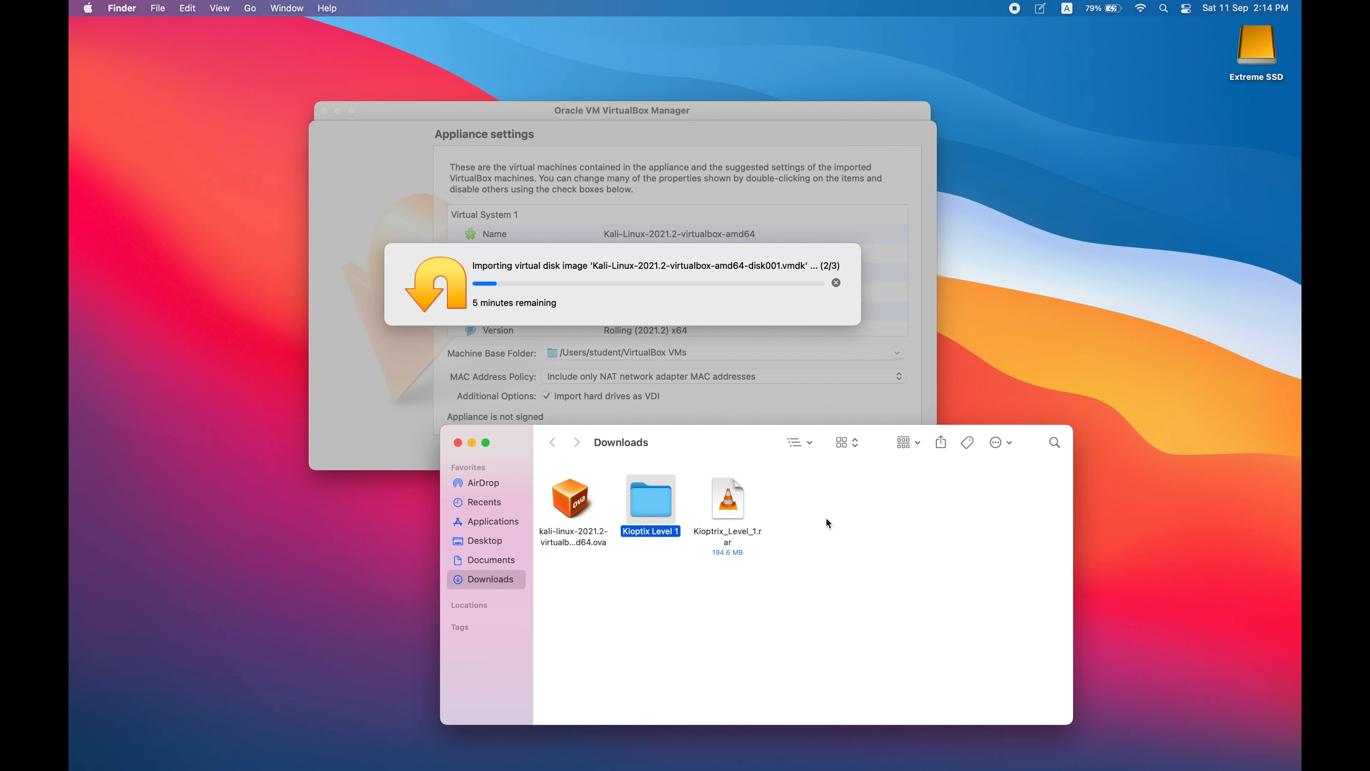
- Look at the files inside the extracted Kioptix Level 1 folder and return to Downloads
{"action": "left_click", "coordinate": [659, 583]}
{"action": "double_click", "coordinate": [652, 503]}
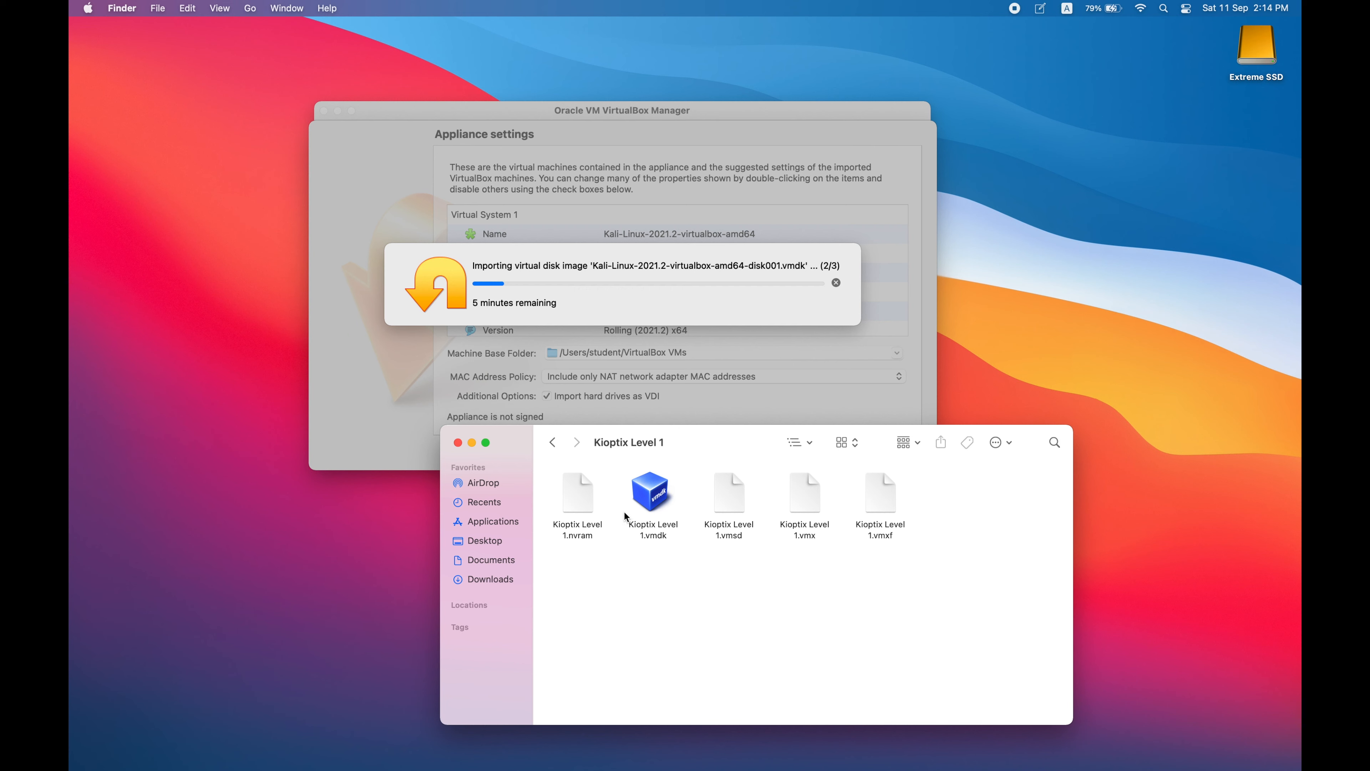
{"action": "left_click", "coordinate": [554, 444]}
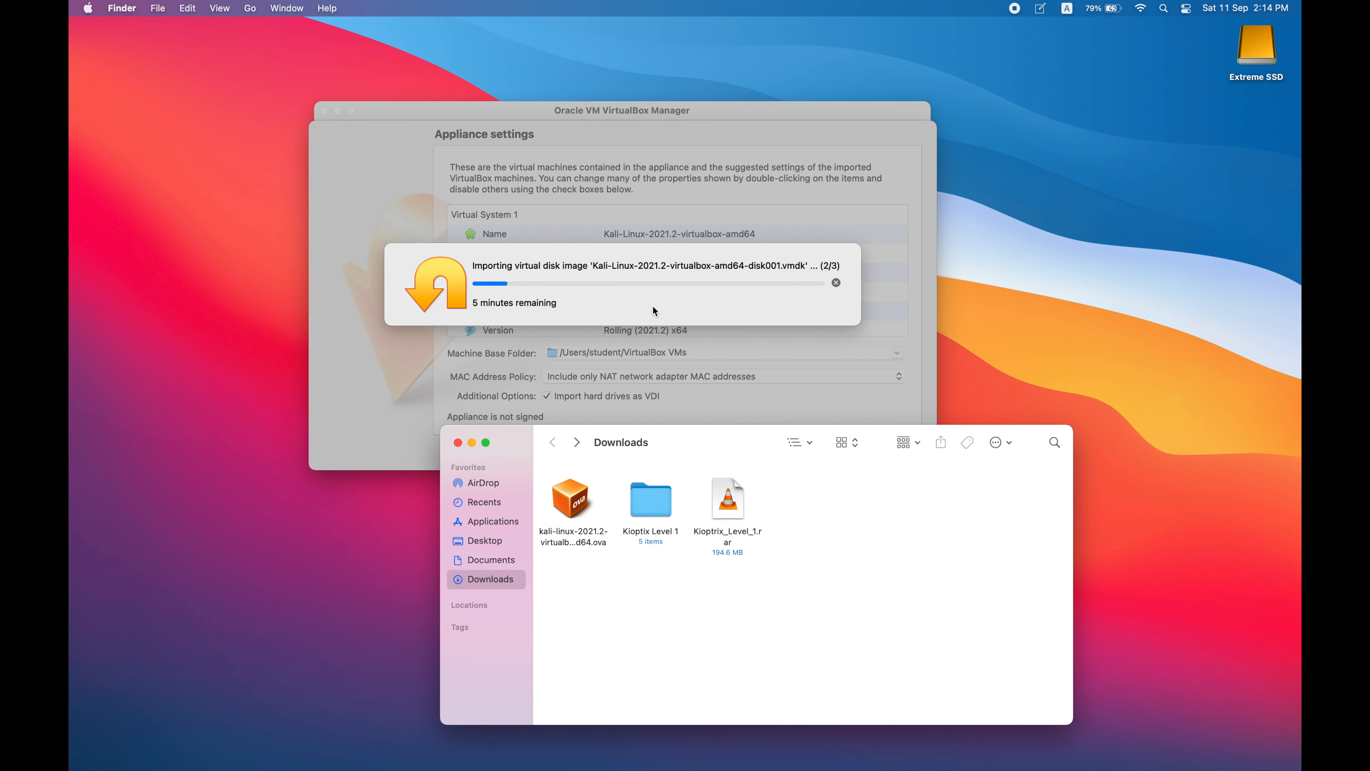
- Check the progress of the Kali import in VirtualBox and return to the Finder Downloads window
{"action": "left_click", "coordinate": [673, 276]}
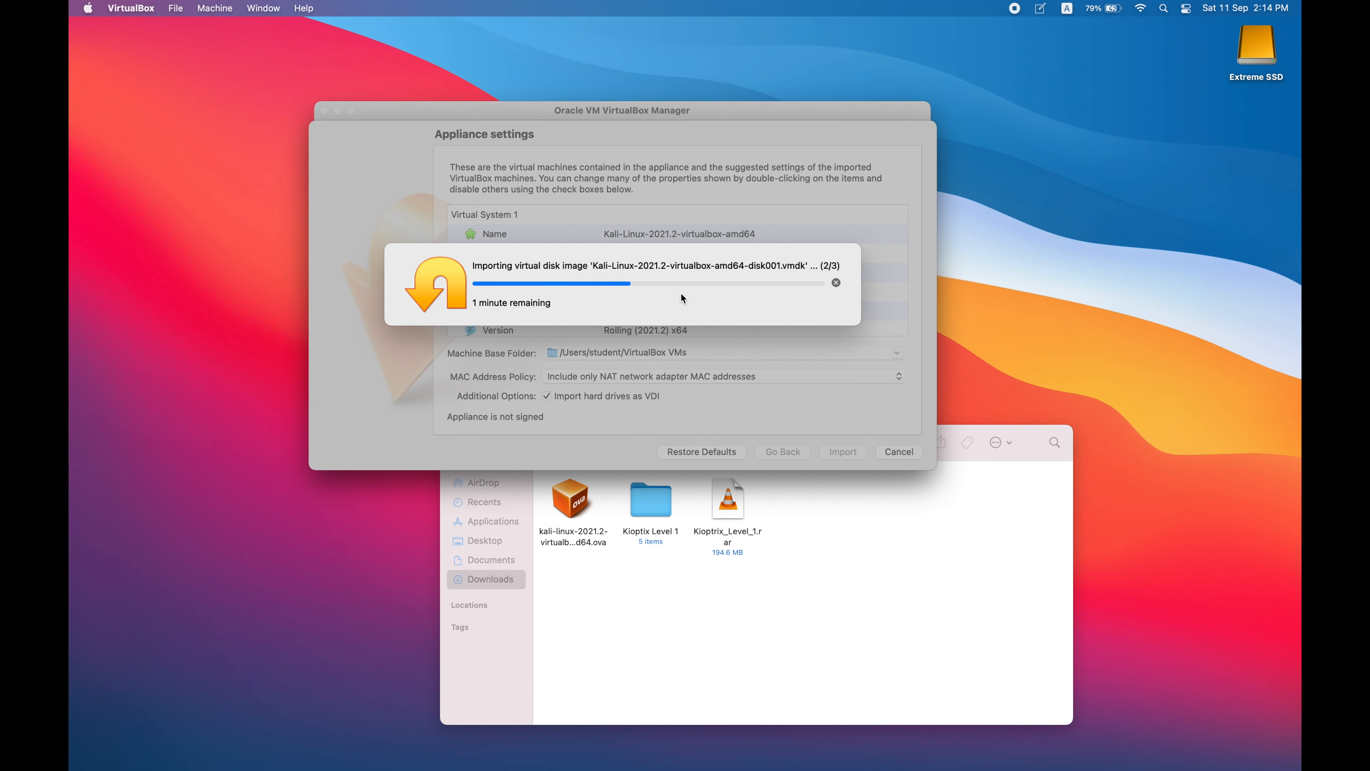
{"action": "left_click", "coordinate": [810, 535]}
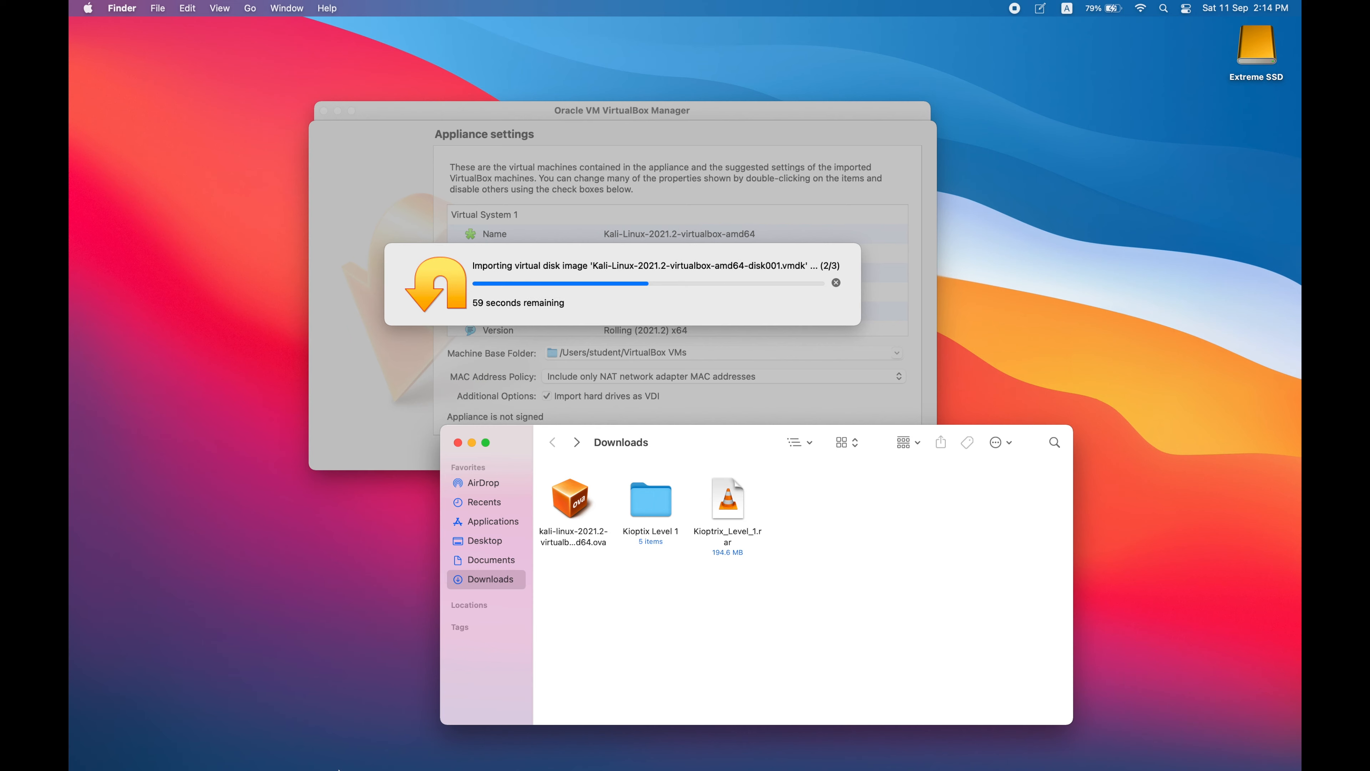
{"action": "mouse_move", "coordinate": [449, 768]}
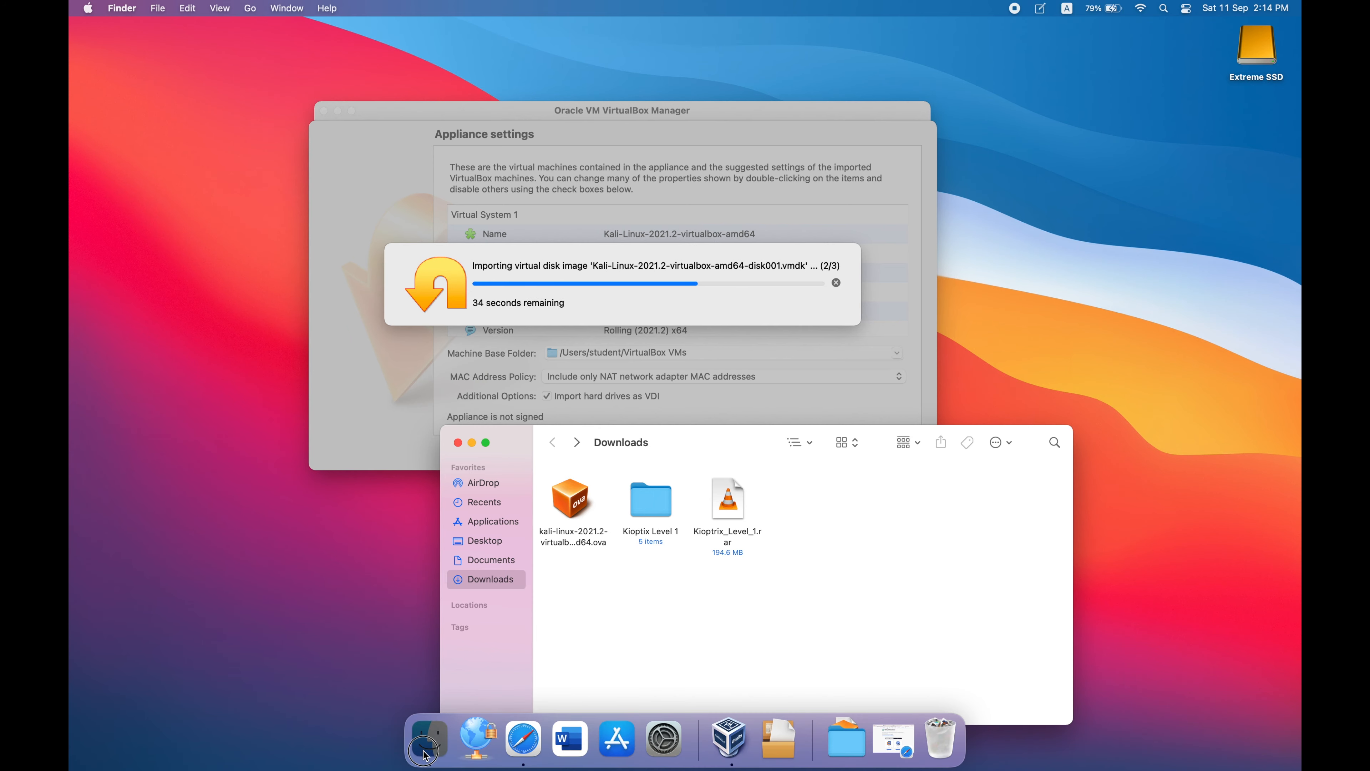
- Open a new Finder window, move it clear of the Downloads window, and bring Downloads back to the front
{"action": "right_click", "coordinate": [432, 745]}
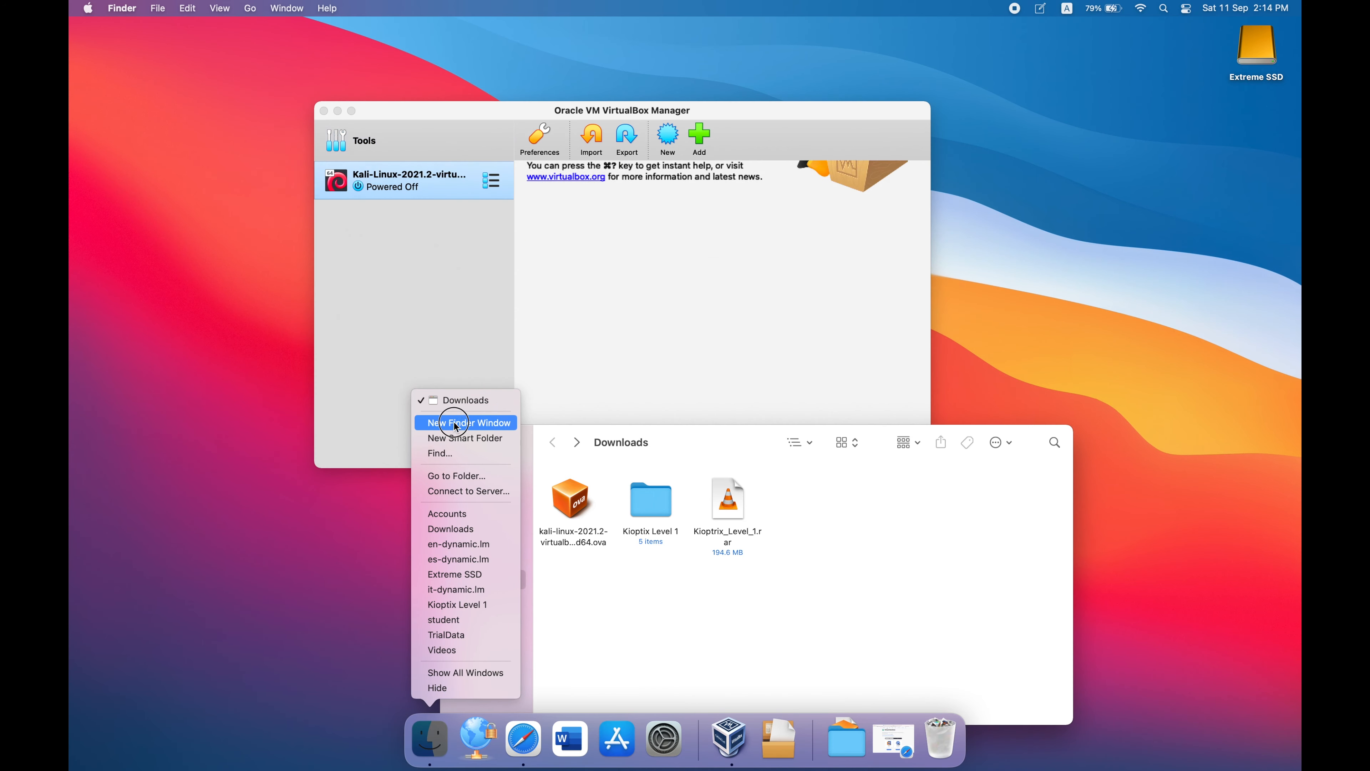
{"action": "left_click", "coordinate": [490, 423]}
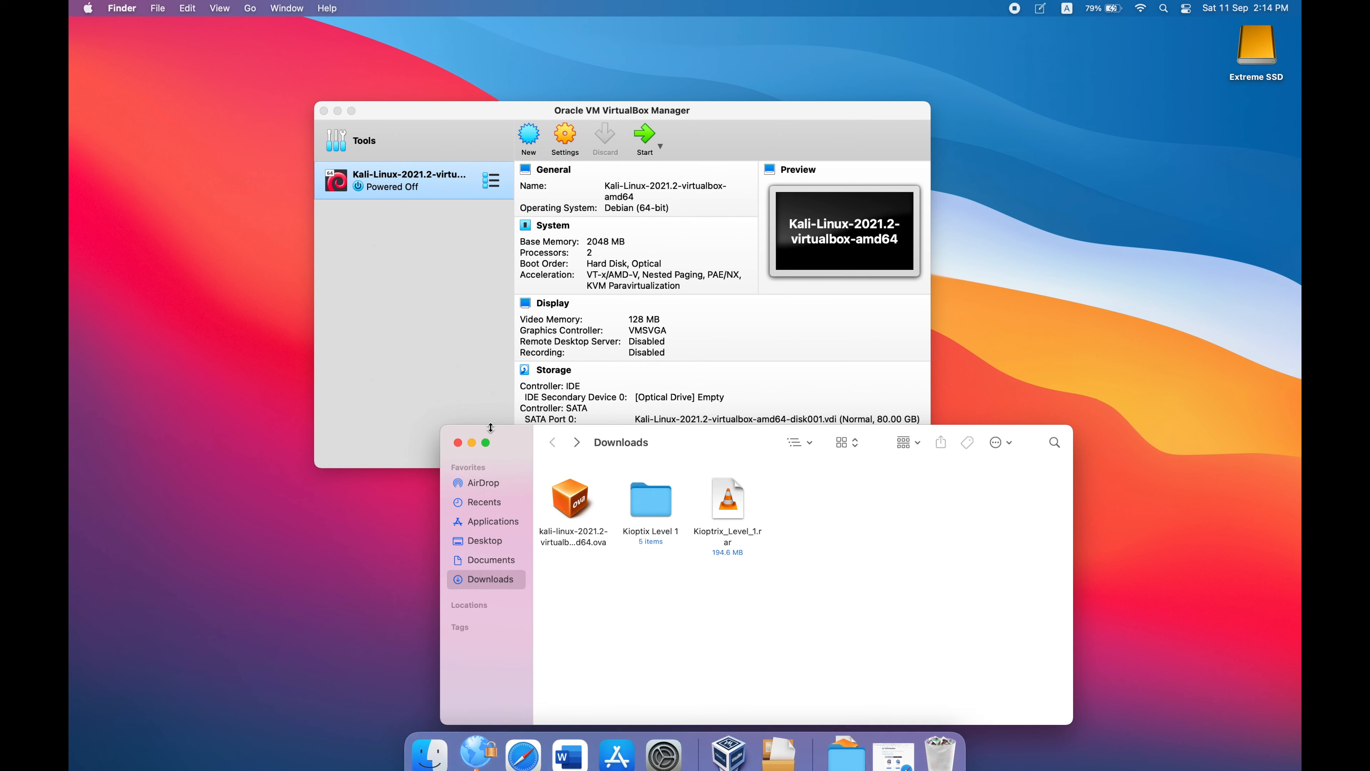
{"action": "left_click_drag", "start_coordinate": [684, 480], "coordinate": [794, 397]}
{"action": "left_click", "coordinate": [488, 304]}
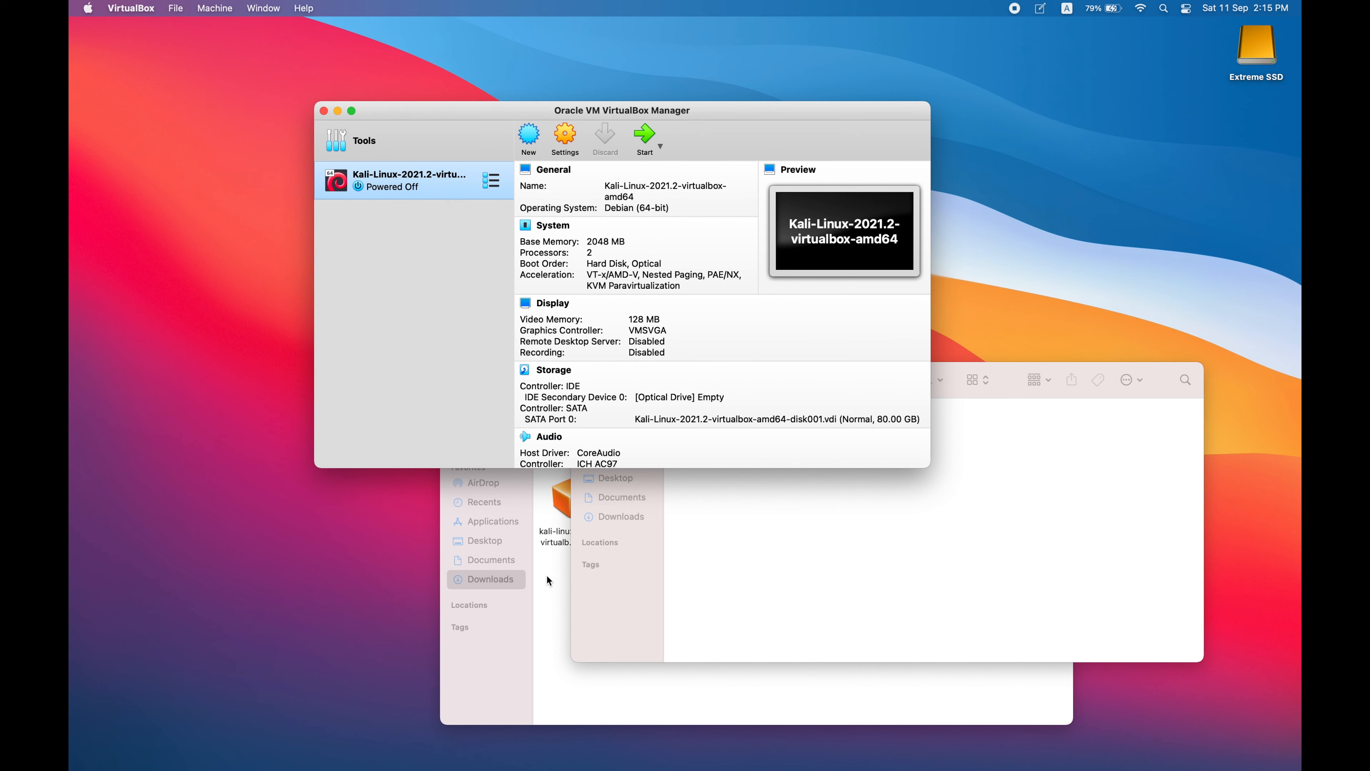
{"action": "left_click", "coordinate": [548, 586]}
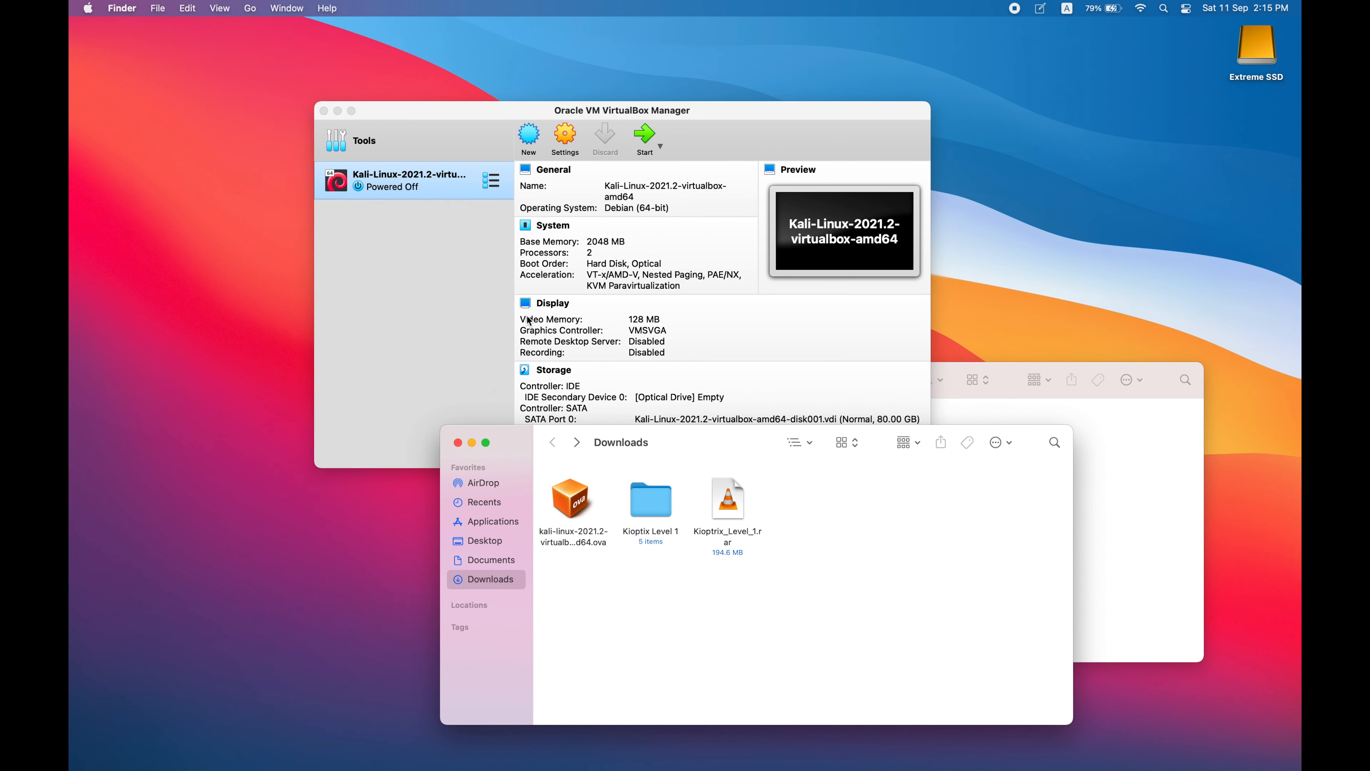
- Start creating a new virtual machine in VirtualBox using Expert Mode and name it kiptrix
{"action": "left_click", "coordinate": [462, 362]}
{"action": "left_click", "coordinate": [528, 138]}
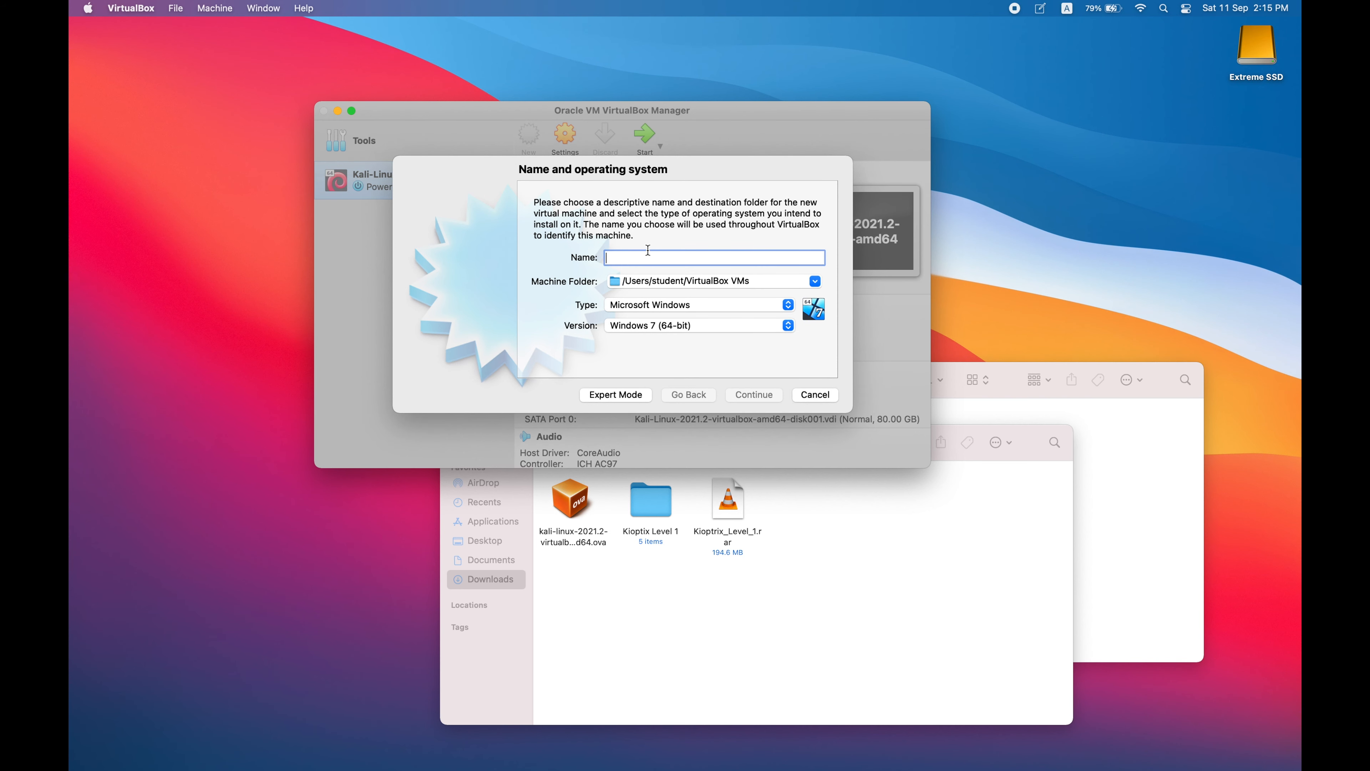
{"action": "left_click", "coordinate": [605, 394]}
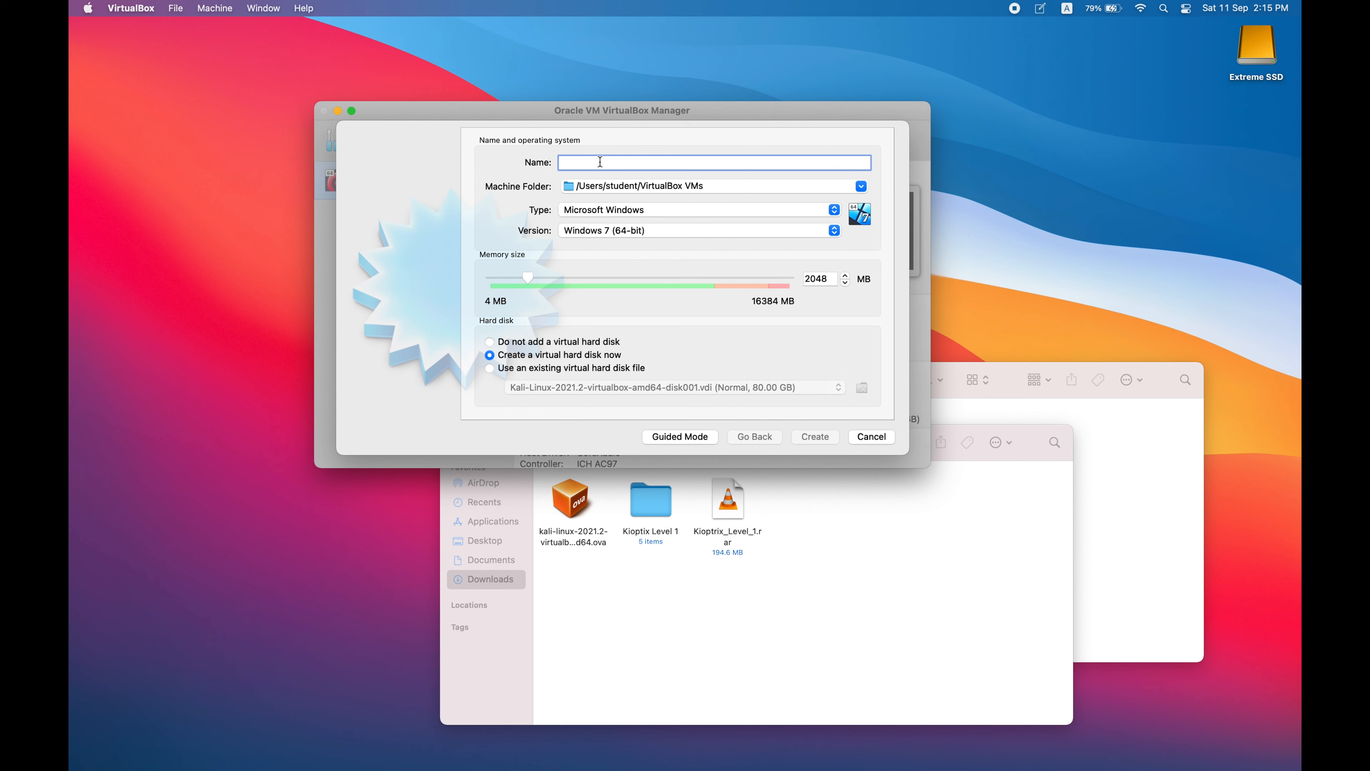
{"action": "type", "text": "kiptrix"}
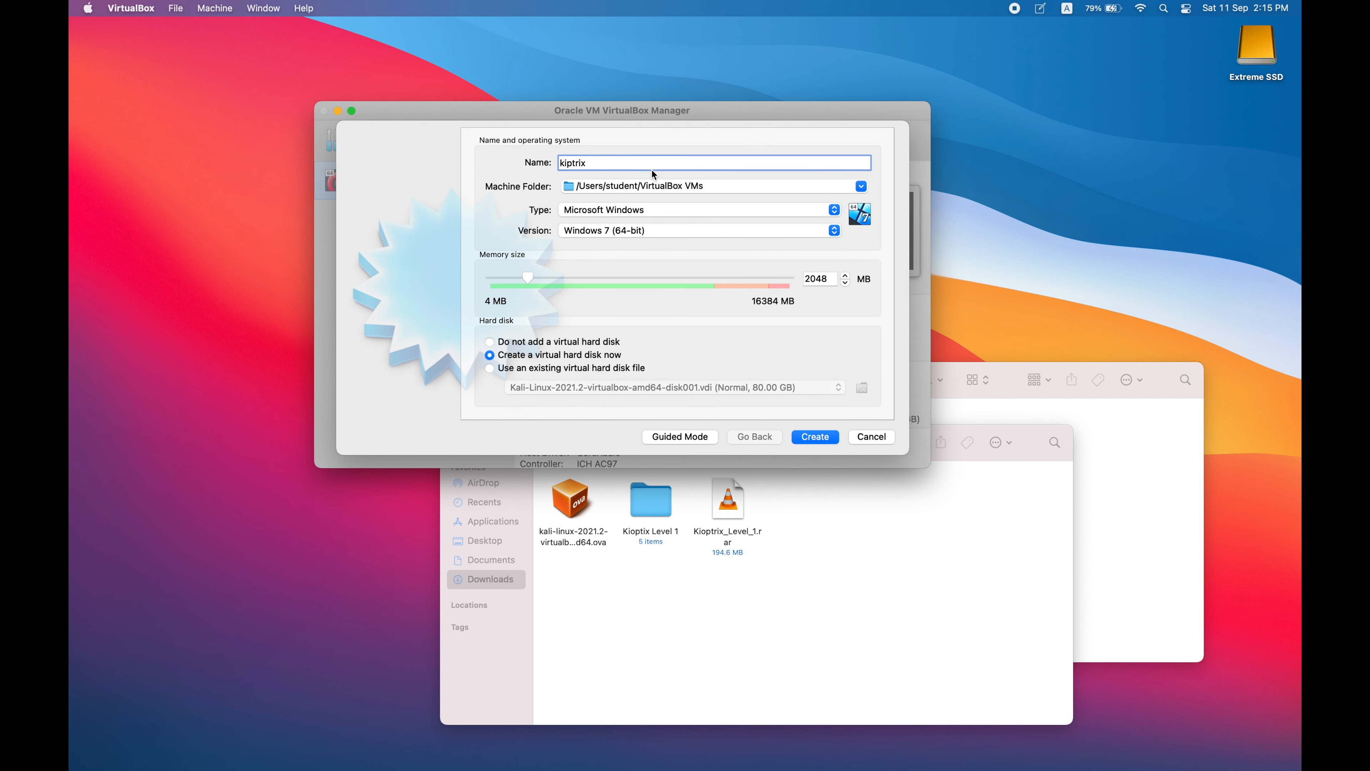
- Set the new machine's operating system type to Linux and its version to Linux 2.2
{"action": "left_click", "coordinate": [630, 215]}
{"action": "left_click", "coordinate": [600, 226]}
{"action": "left_click", "coordinate": [600, 231]}
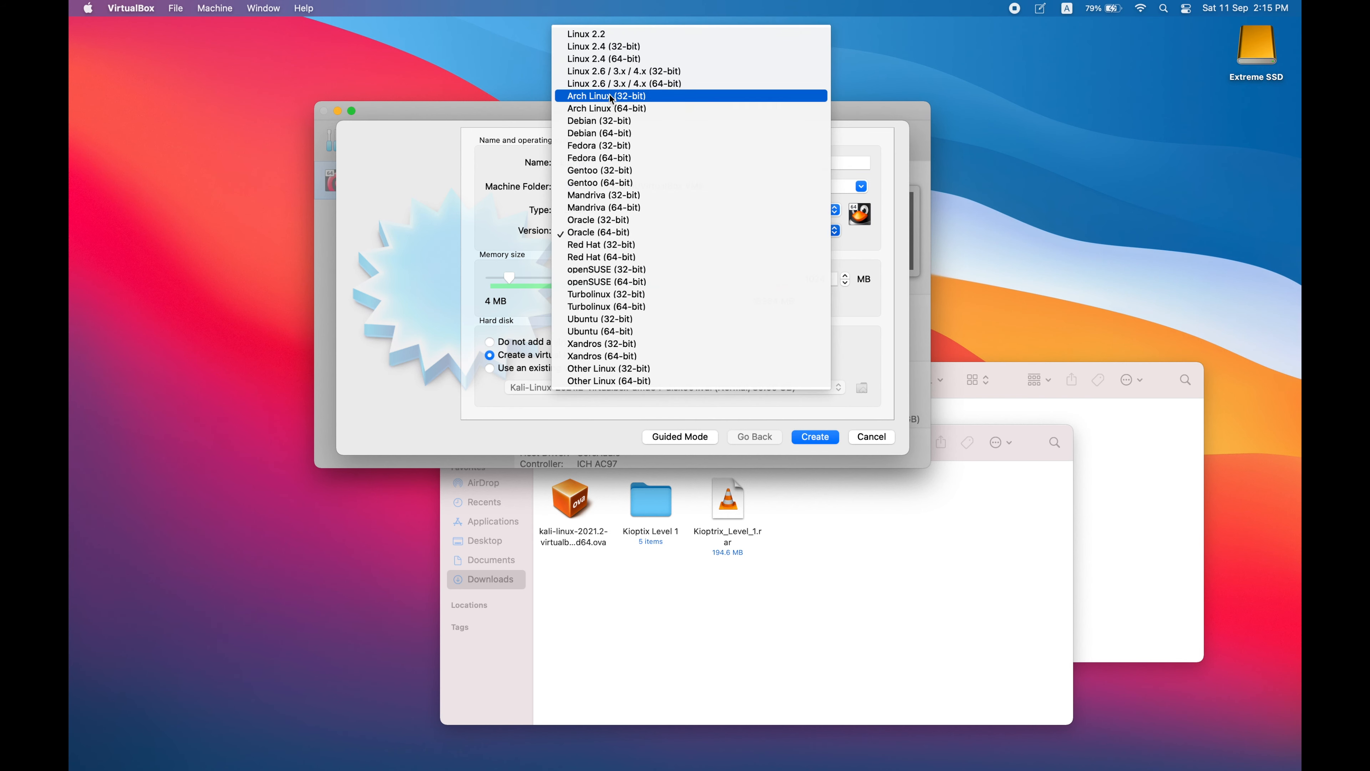
{"action": "left_click", "coordinate": [604, 39]}
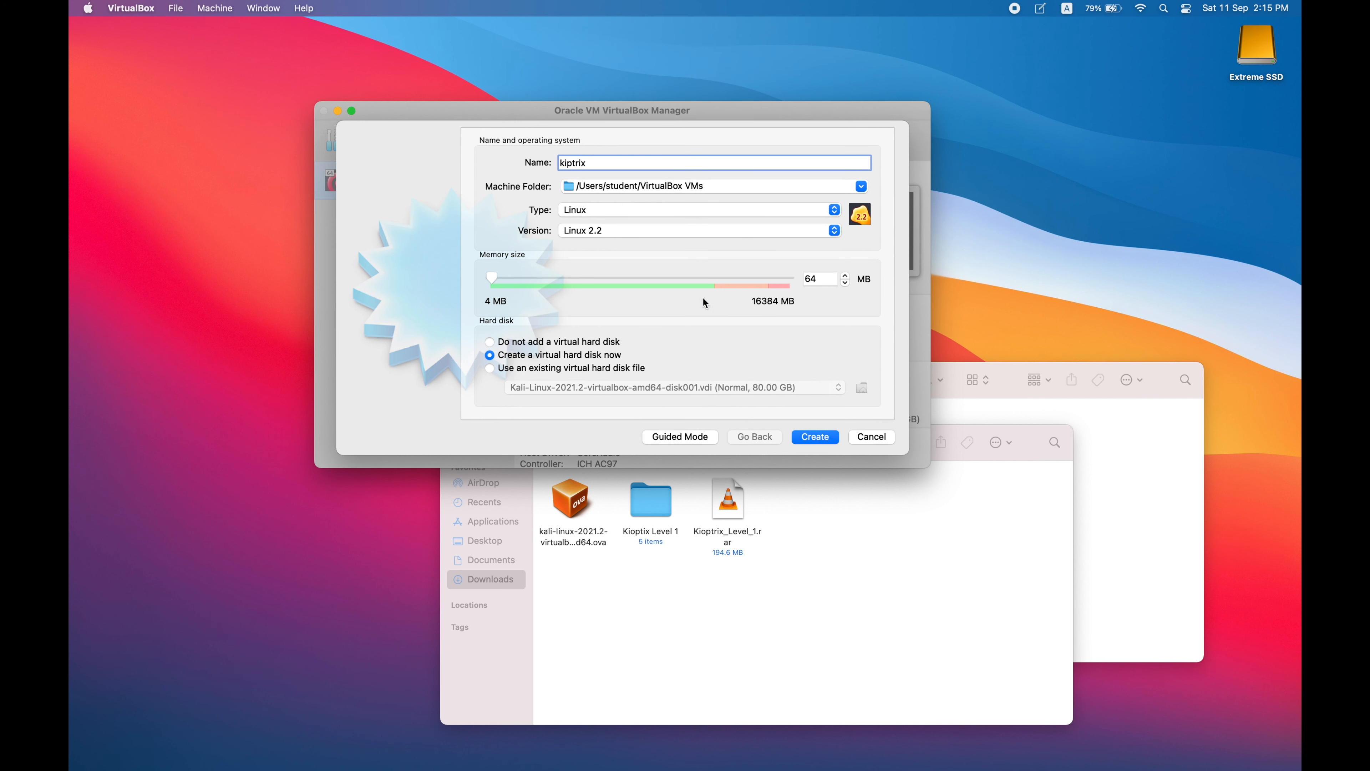
- Create the machine with 512 MB of memory and no virtual hard disk, after opening the Kioptix Level 1 folder in Finder
{"action": "left_click_drag", "start_coordinate": [506, 279], "coordinate": [504, 283]}
{"action": "left_click", "coordinate": [556, 344]}
{"action": "double_click", "coordinate": [651, 505]}
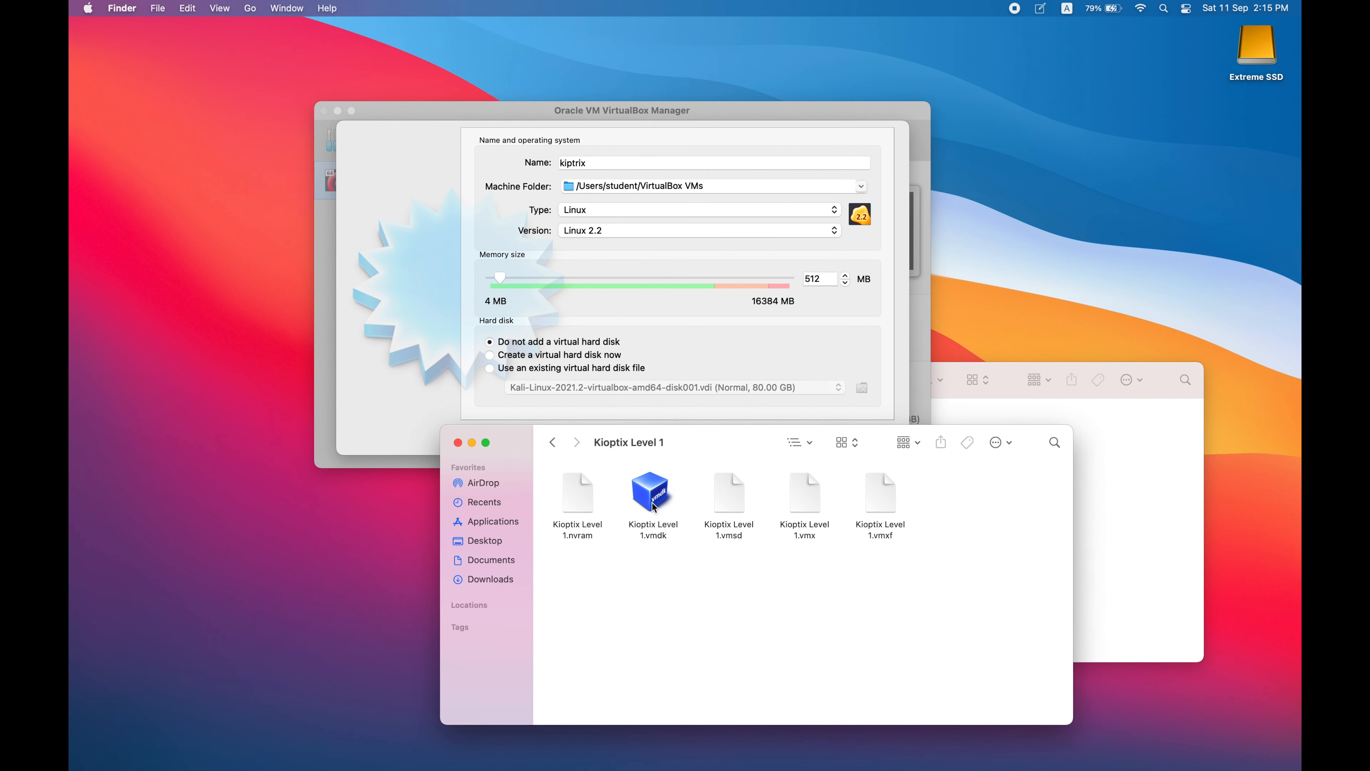
{"action": "left_click", "coordinate": [433, 395]}
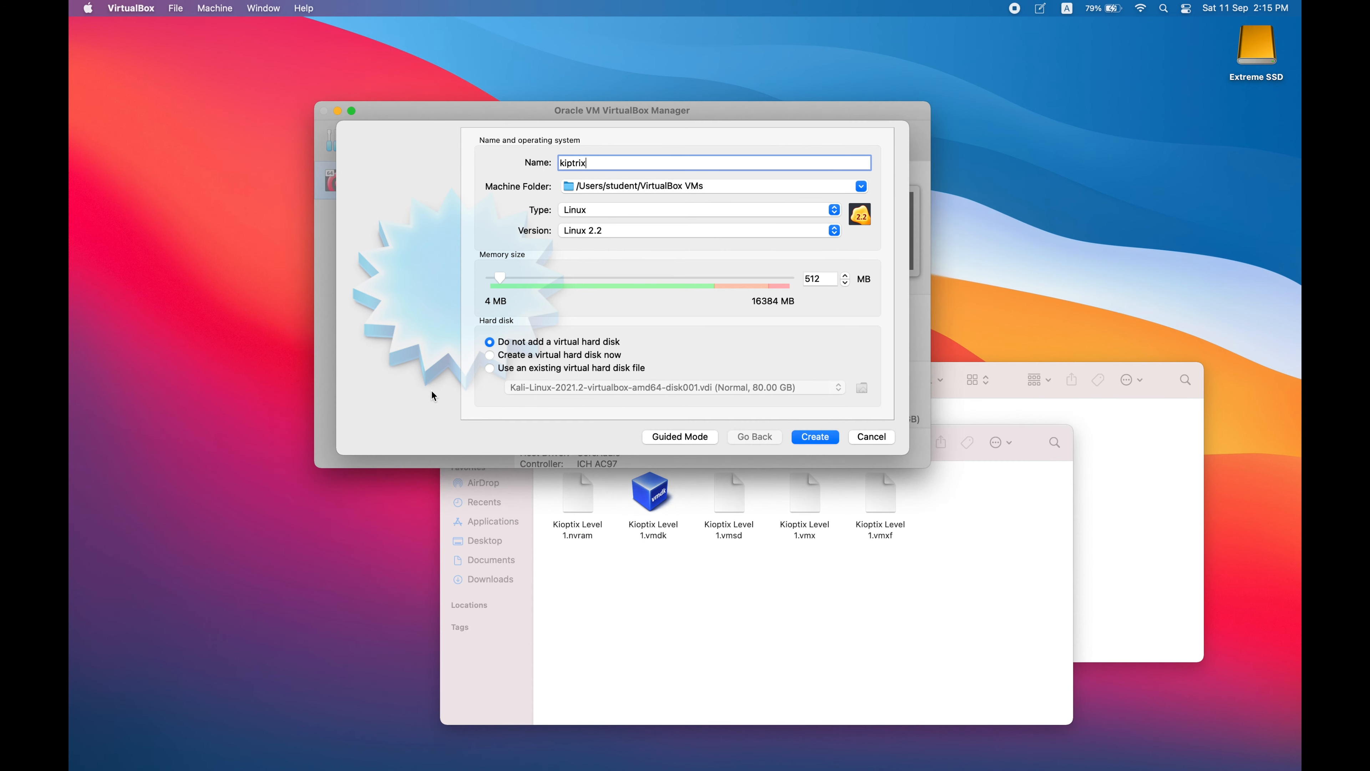
{"action": "left_click", "coordinate": [807, 436]}
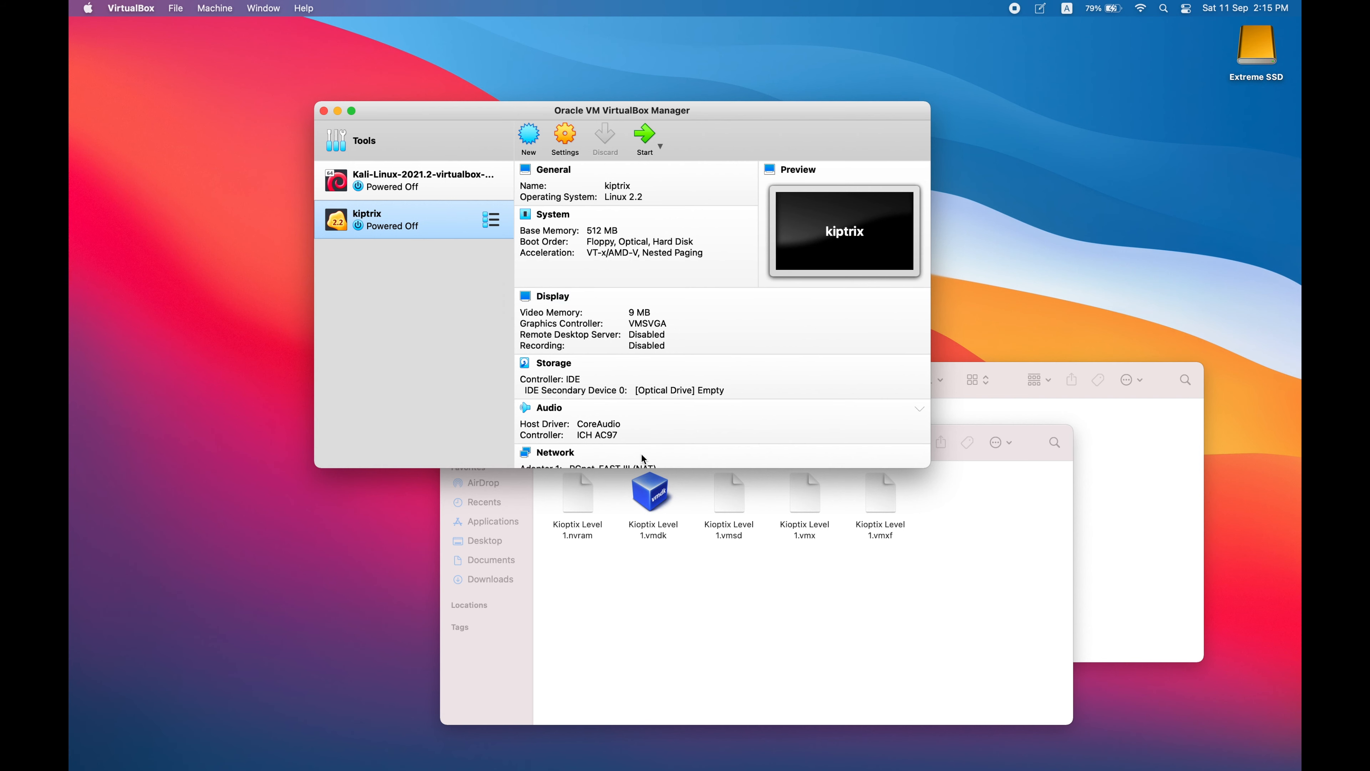
- Show the kiptrix machine's folder in Finder and arrange it beside the Kioptix Level 1 folder window
{"action": "right_click", "coordinate": [427, 221]}
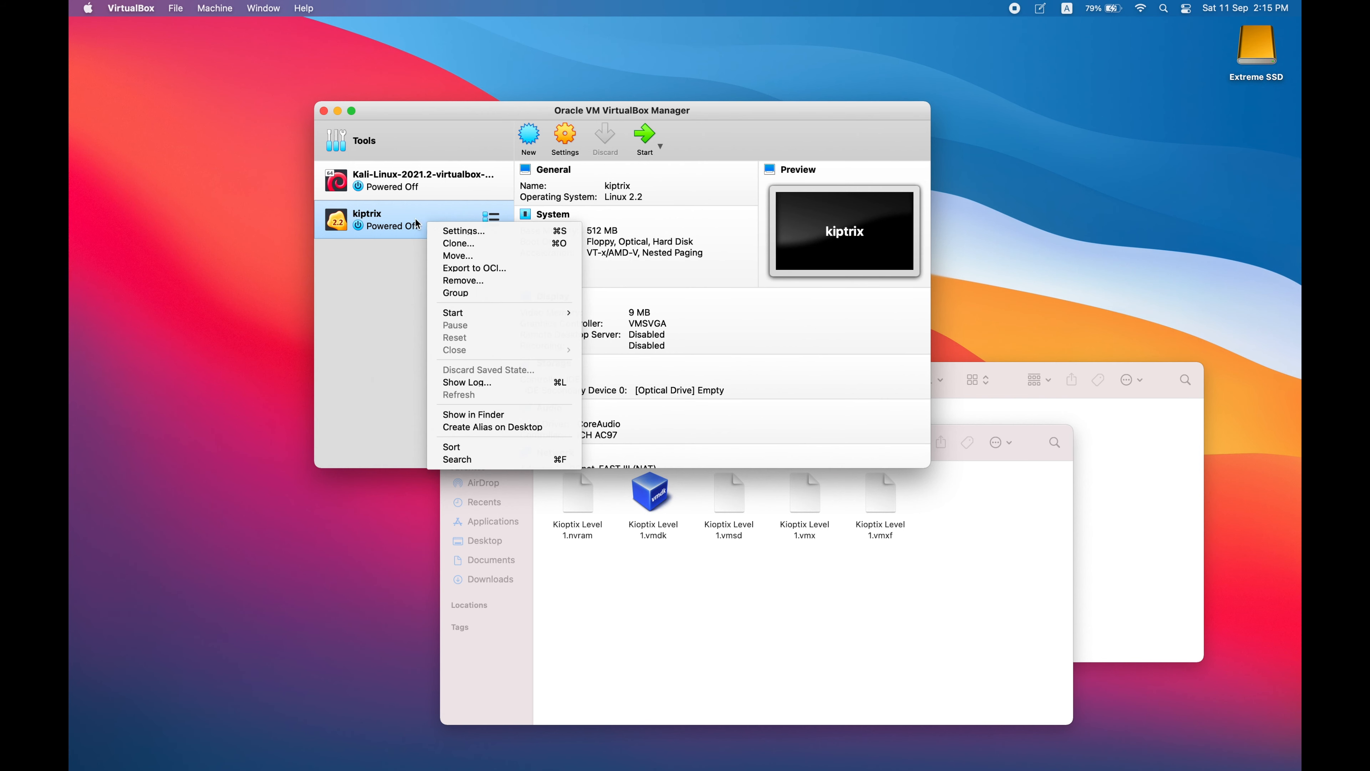
{"action": "left_click", "coordinate": [486, 415]}
{"action": "left_click_drag", "start_coordinate": [727, 454], "coordinate": [477, 457]}
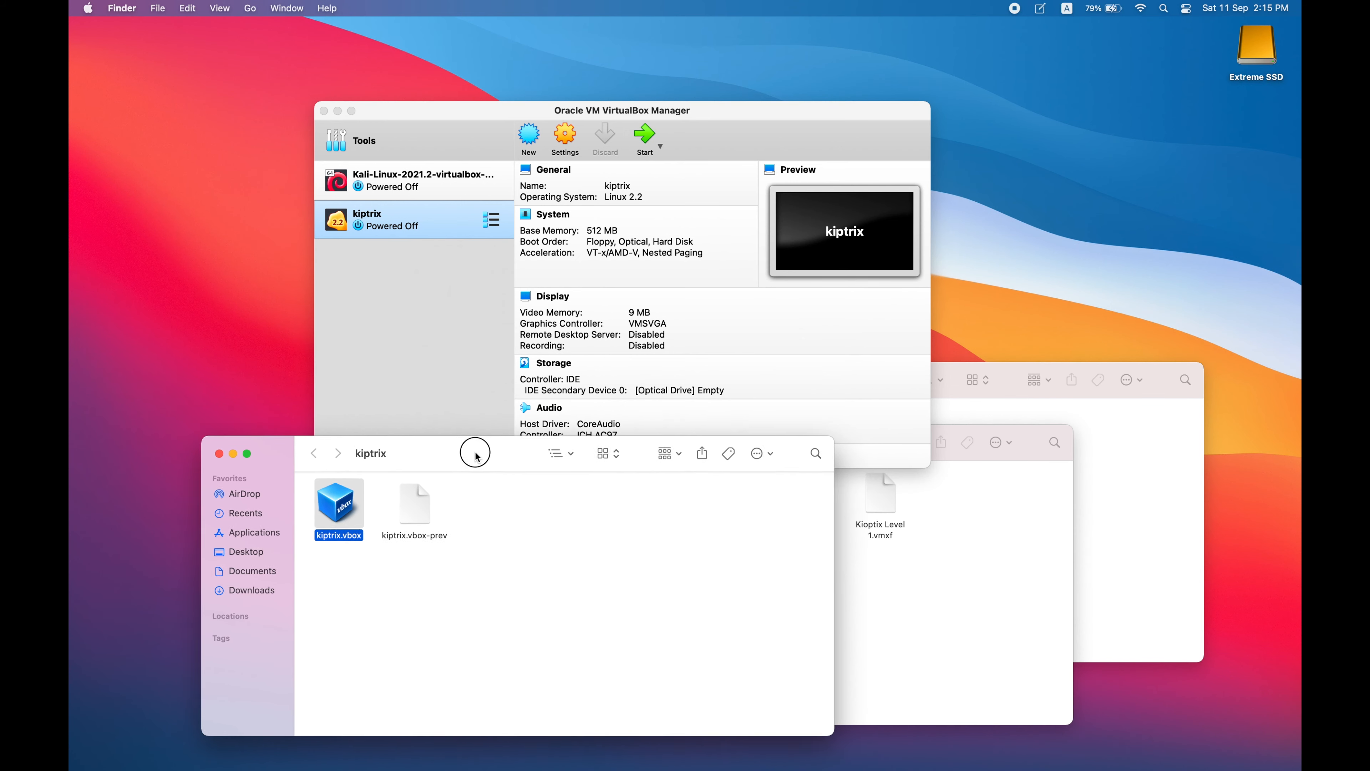
{"action": "left_click", "coordinate": [871, 591]}
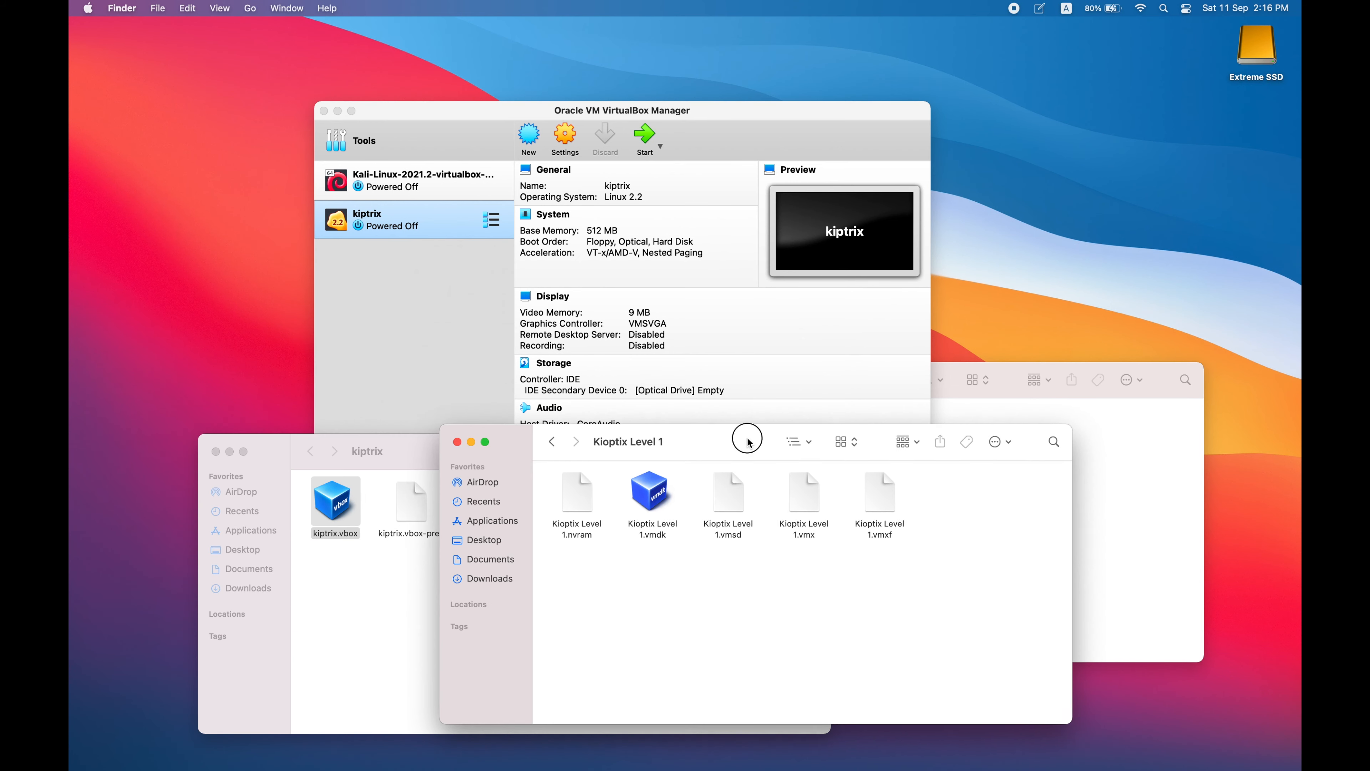
{"action": "left_click_drag", "start_coordinate": [749, 442], "coordinate": [827, 467]}
- Move all files from the Kioptix Level 1 folder into the kiptrix machine folder and return the source window to Downloads
{"action": "left_click", "coordinate": [735, 515]}
{"action": "key", "text": "super+a"}
{"action": "left_click_drag", "start_coordinate": [734, 515], "coordinate": [430, 561]}
{"action": "left_click", "coordinate": [463, 583]}
{"action": "left_click", "coordinate": [848, 584]}
{"action": "left_click", "coordinate": [631, 466]}
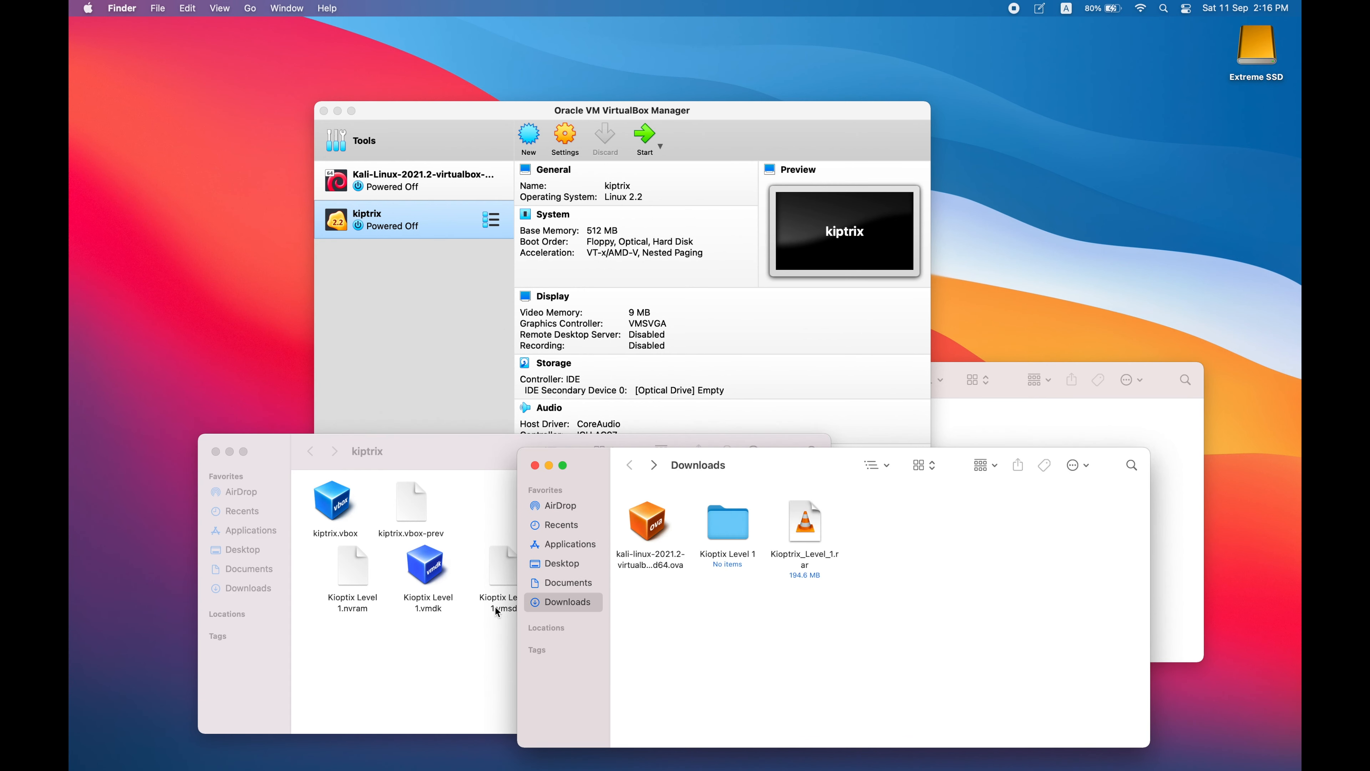
- Sort the files in the kiptrix machine folder by name
{"action": "left_click", "coordinate": [497, 612]}
{"action": "right_click", "coordinate": [474, 622]}
{"action": "mouse_move", "coordinate": [539, 704]}
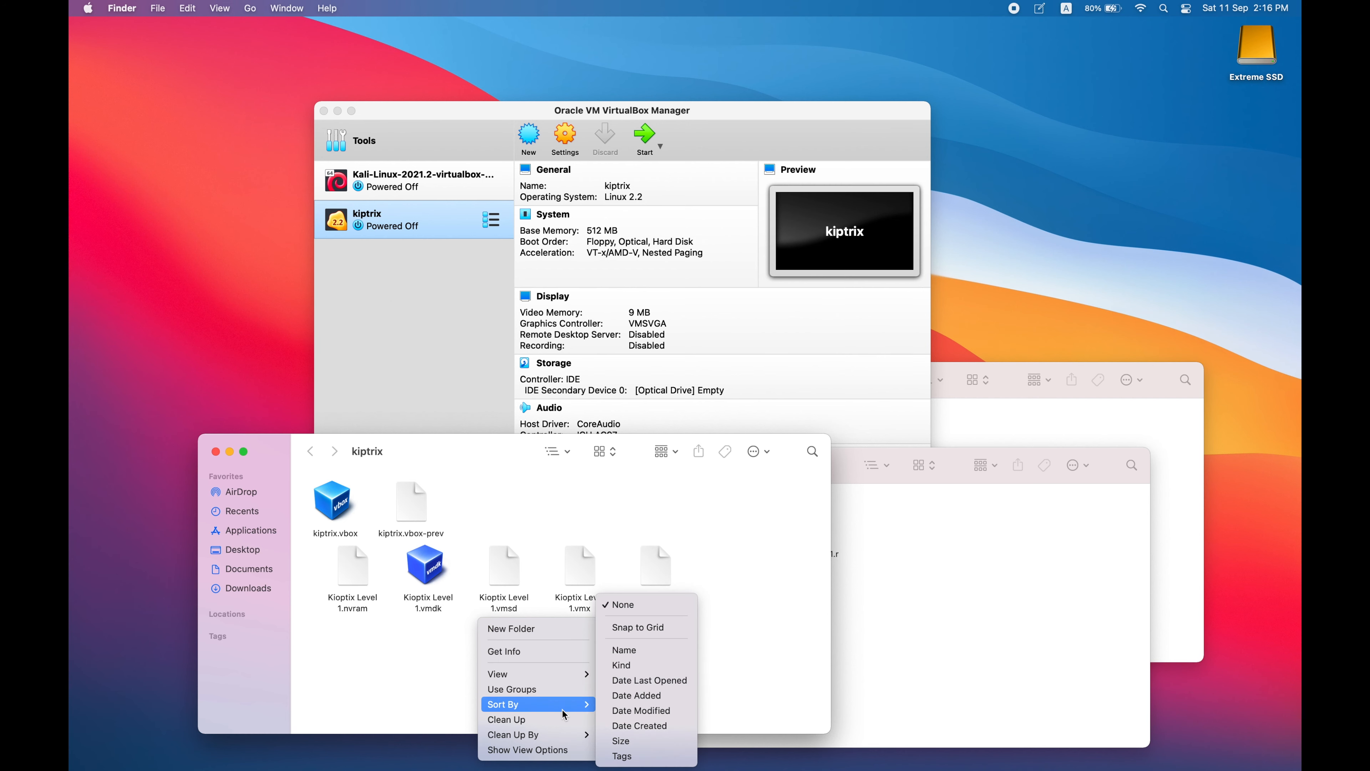
{"action": "left_click", "coordinate": [624, 666]}
- Switch to VirtualBox and open the storage settings of the kiptrix machine
{"action": "left_click", "coordinate": [453, 354]}
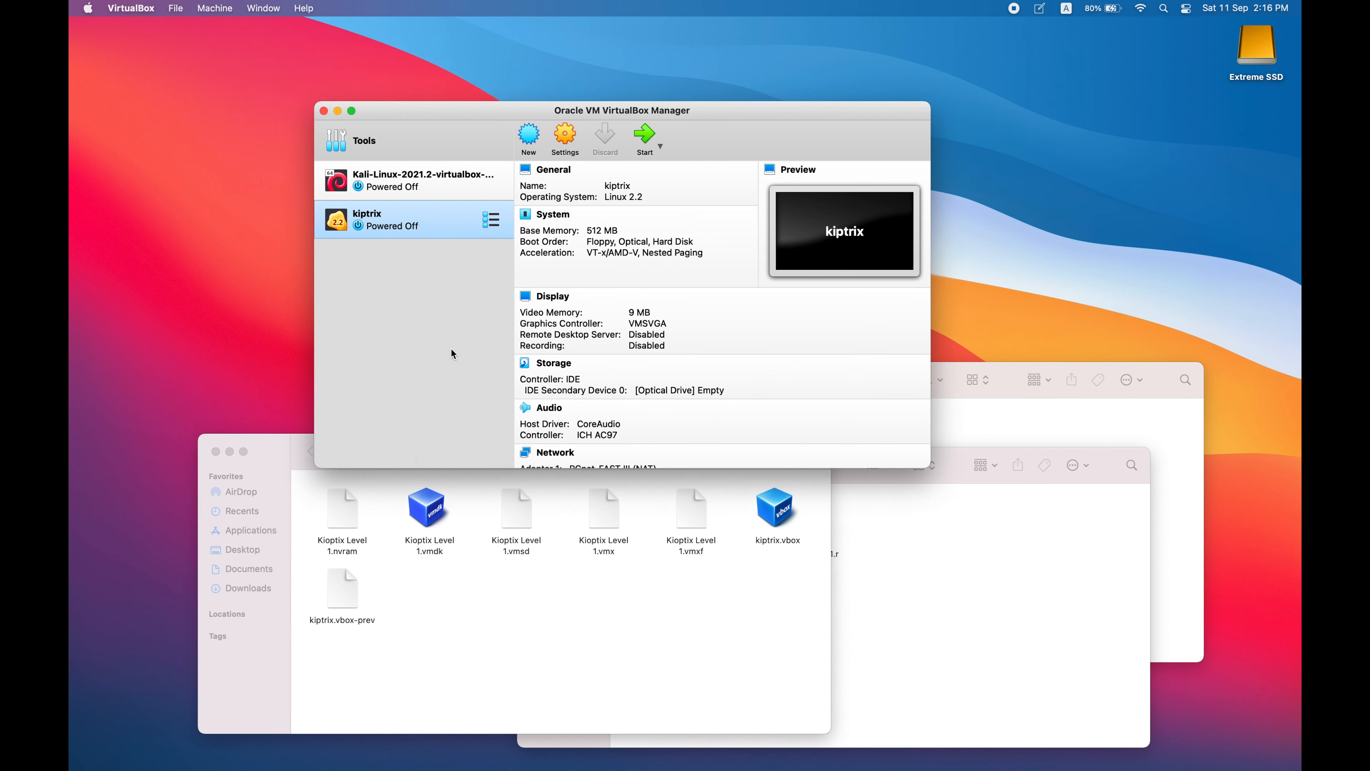
{"action": "right_click", "coordinate": [423, 223]}
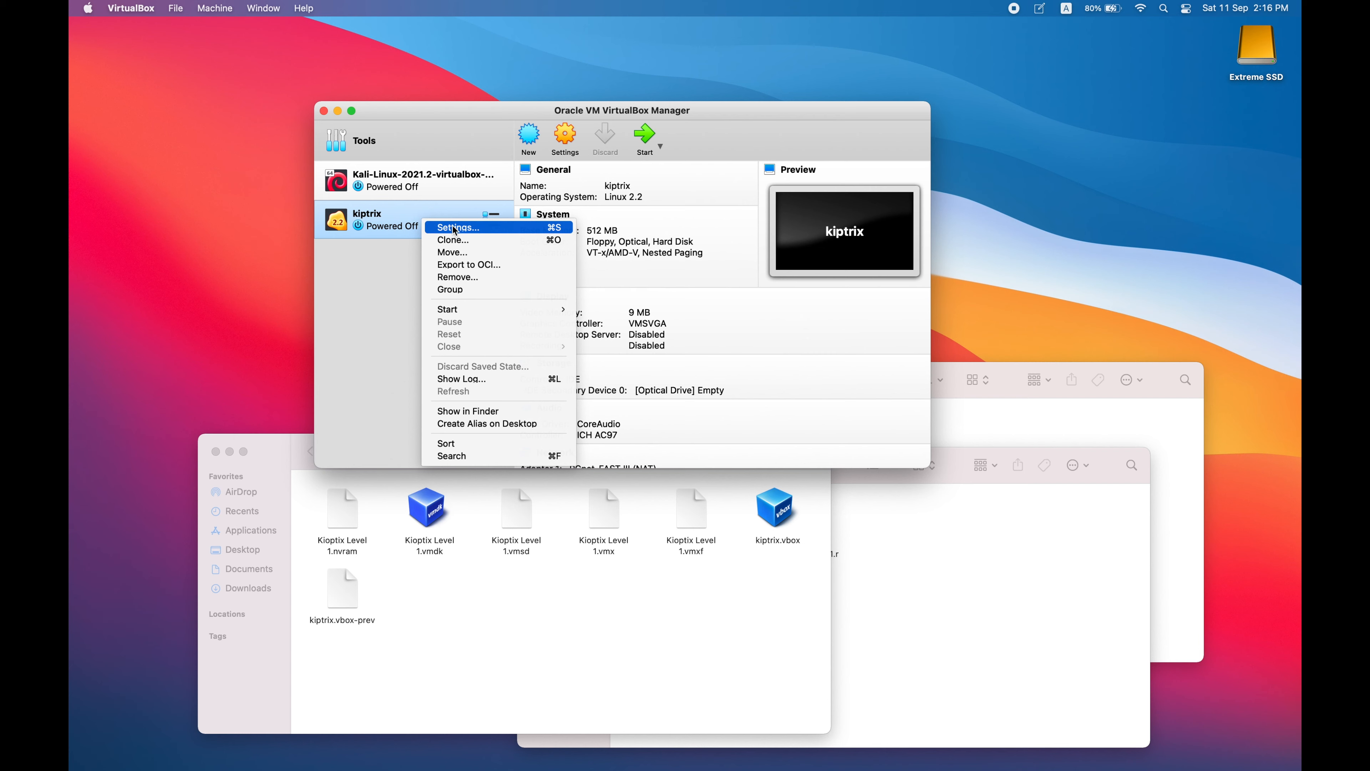
{"action": "left_click", "coordinate": [442, 231]}
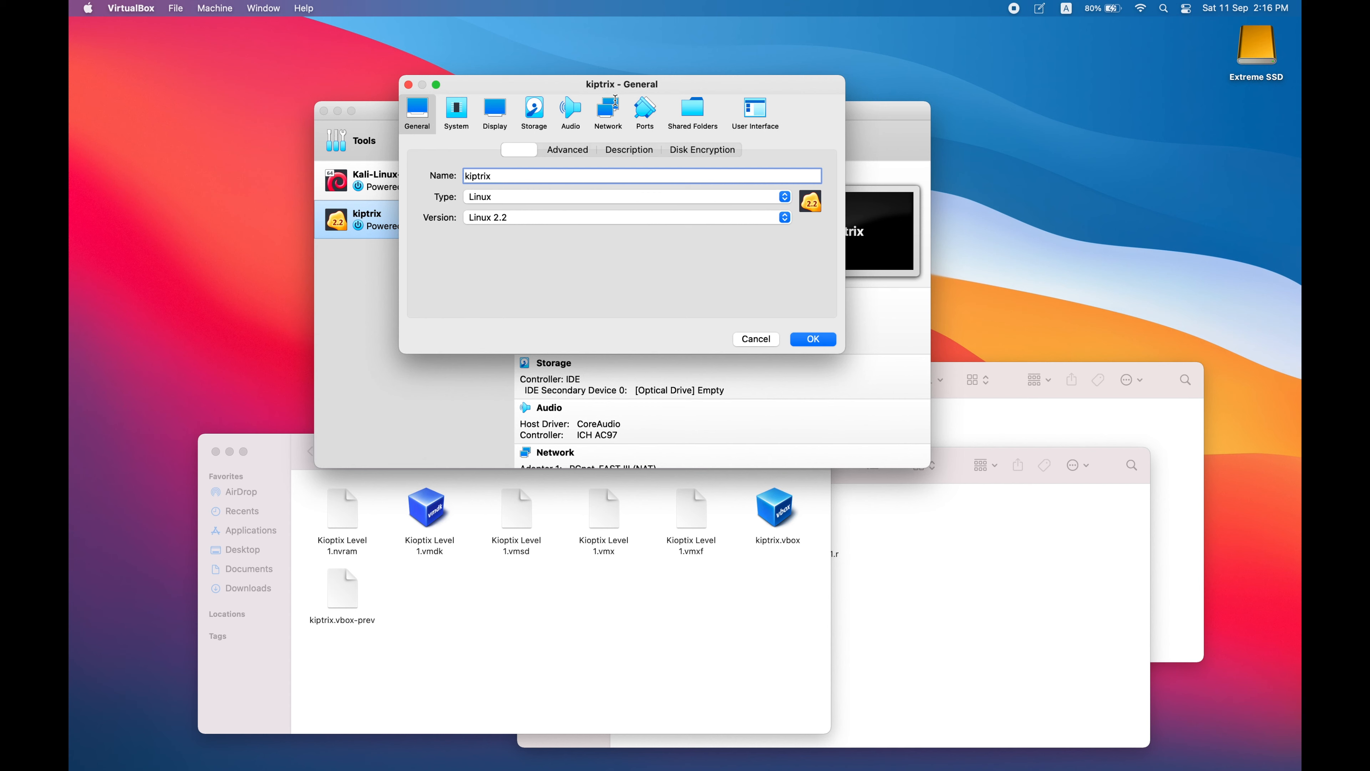
{"action": "left_click", "coordinate": [525, 113]}
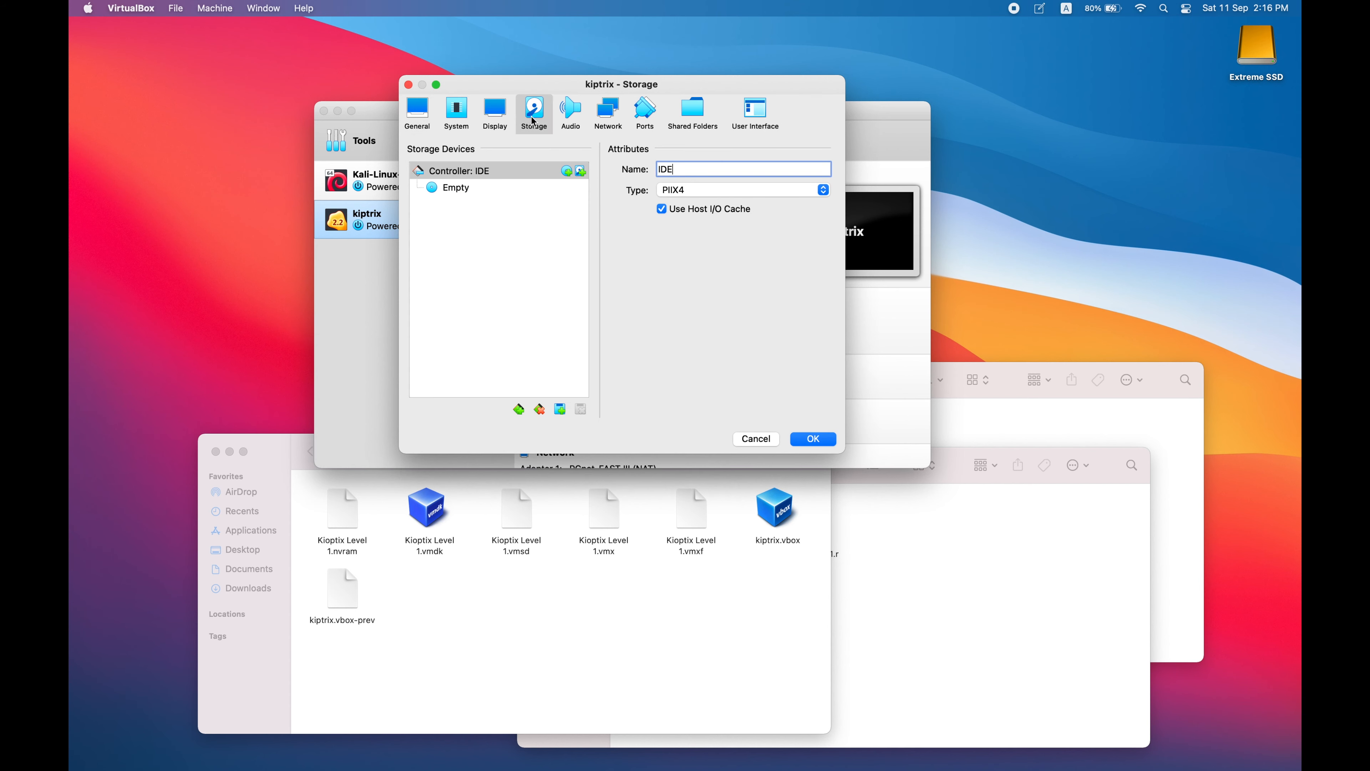
- Attach Kioptix Level 1.vmdk from the kiptrix folder to the IDE controller as a hard disk, allowing VirtualBox access to Downloads
{"action": "left_click", "coordinate": [580, 172]}
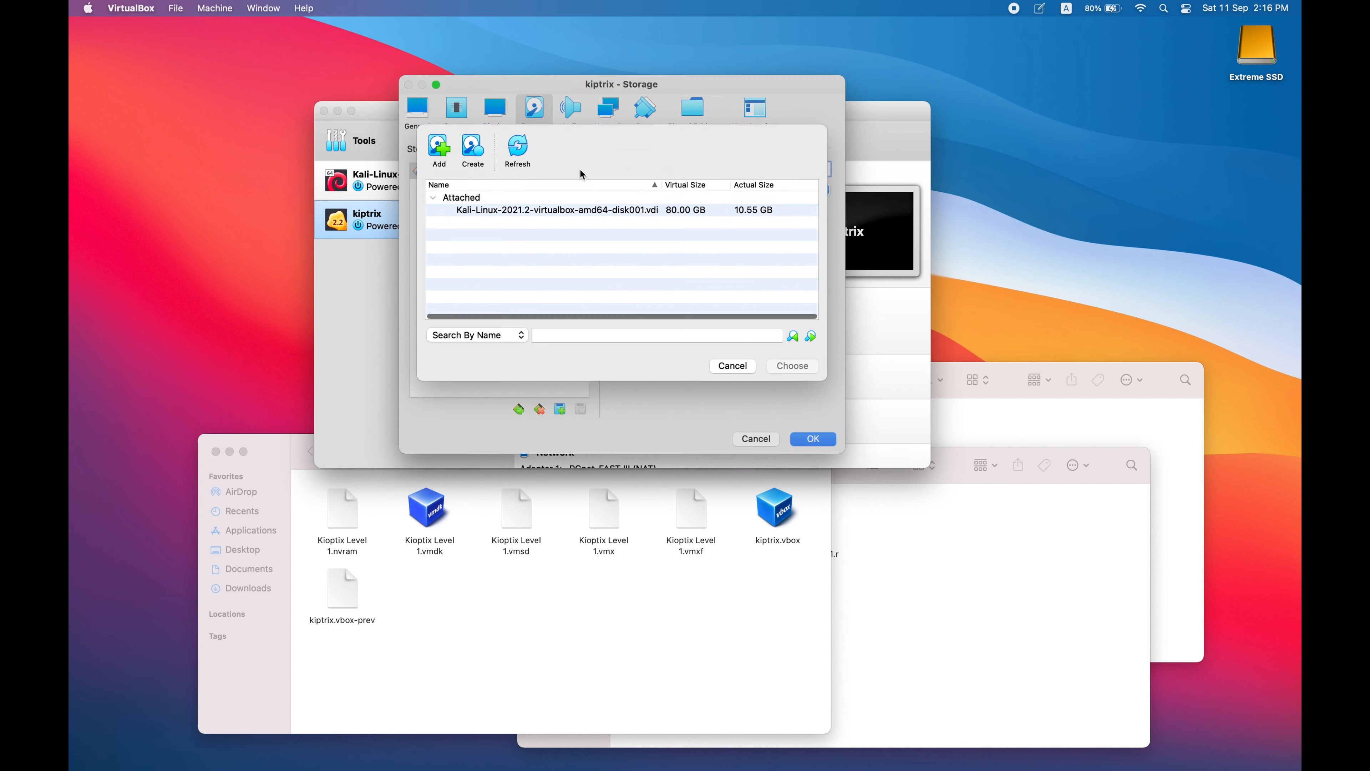
{"action": "left_click", "coordinate": [438, 160]}
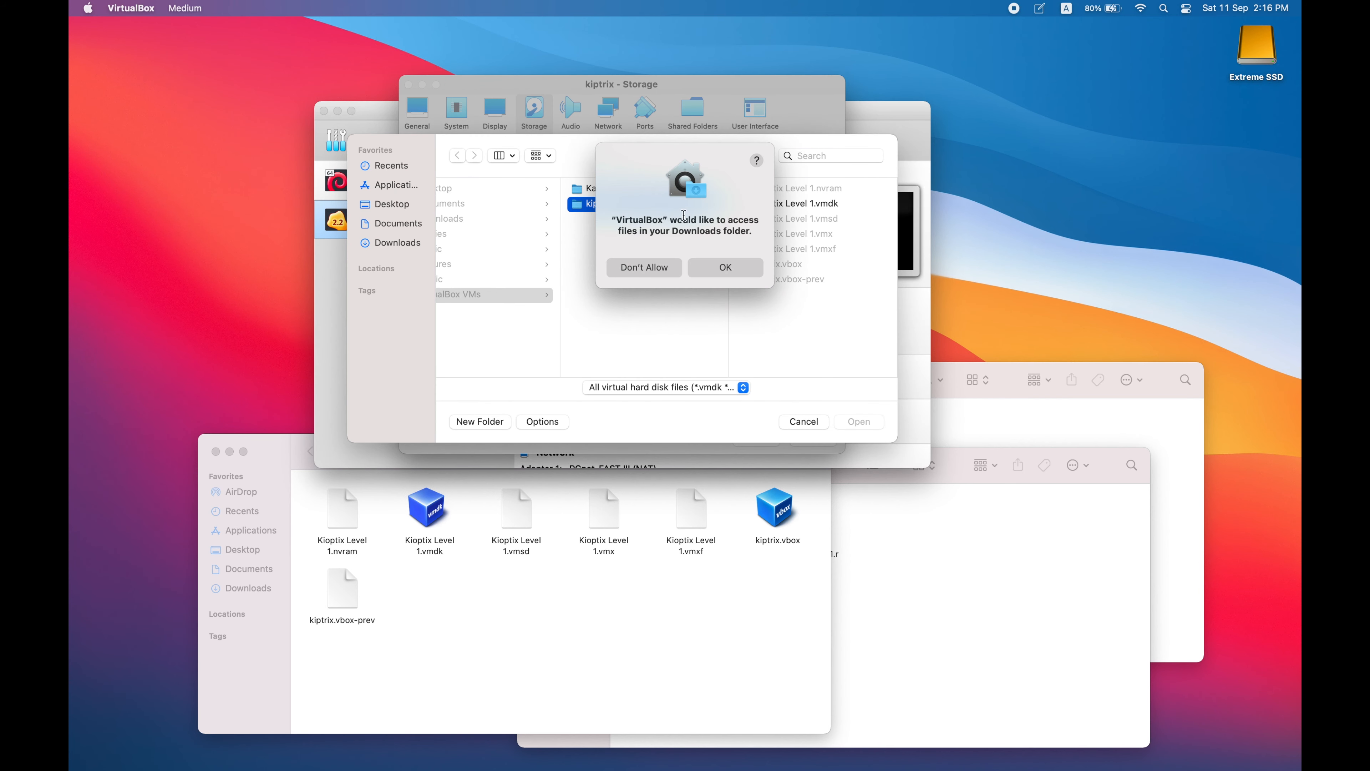
{"action": "left_click", "coordinate": [726, 268]}
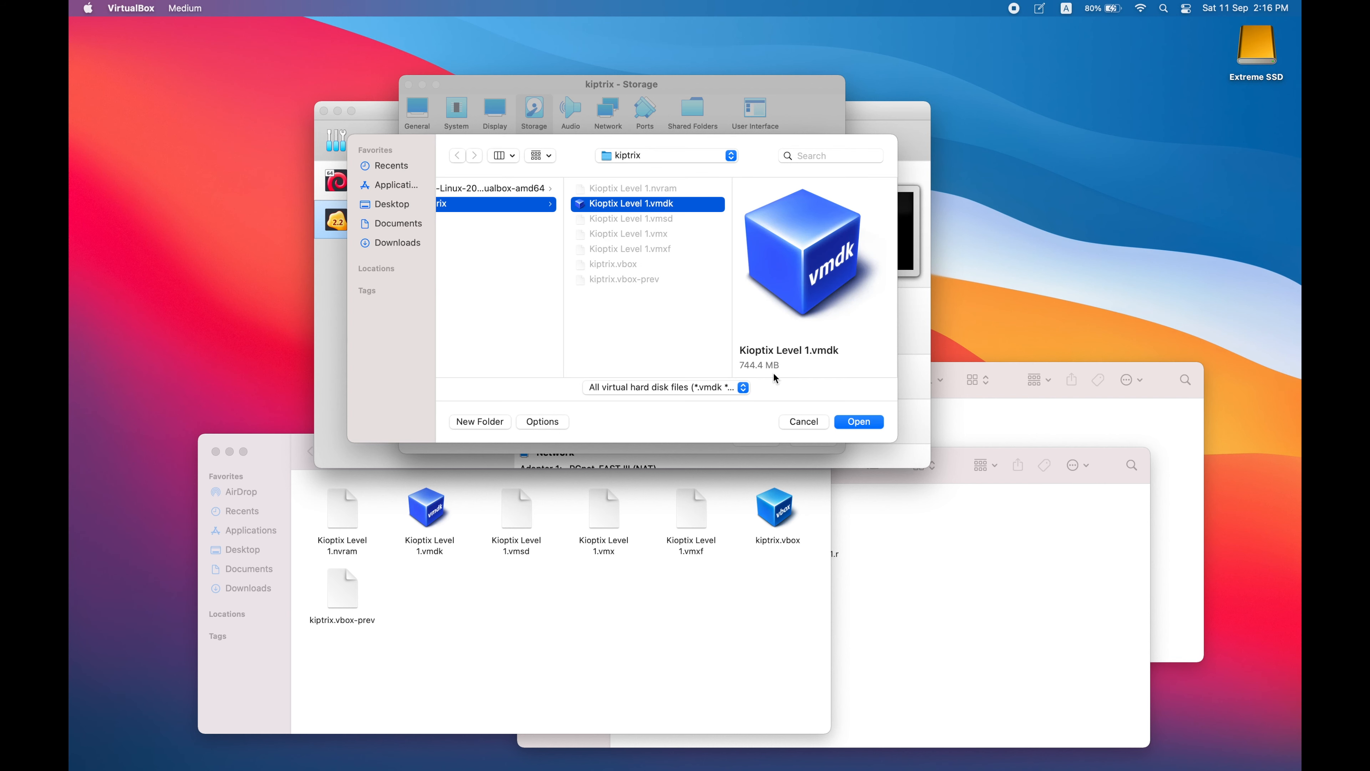
{"action": "left_click", "coordinate": [854, 424]}
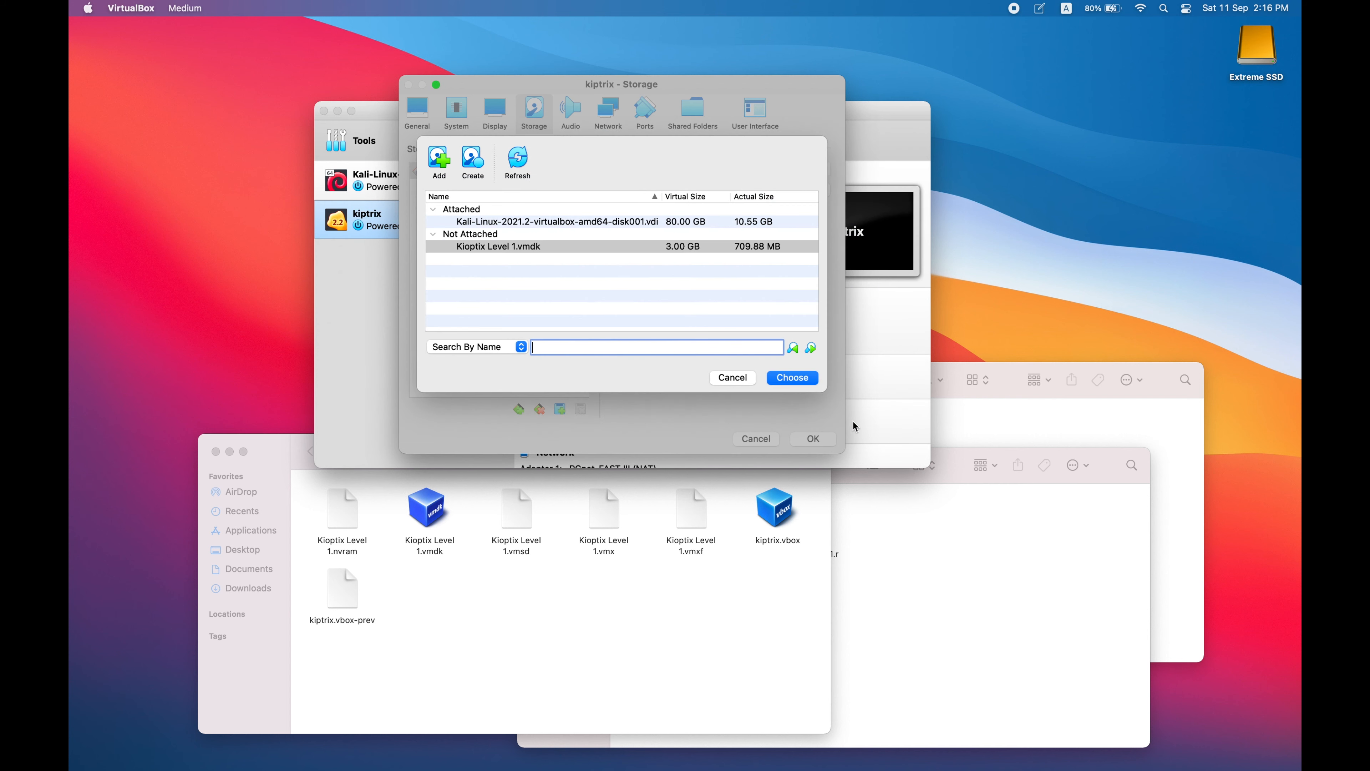
{"action": "left_click", "coordinate": [803, 379]}
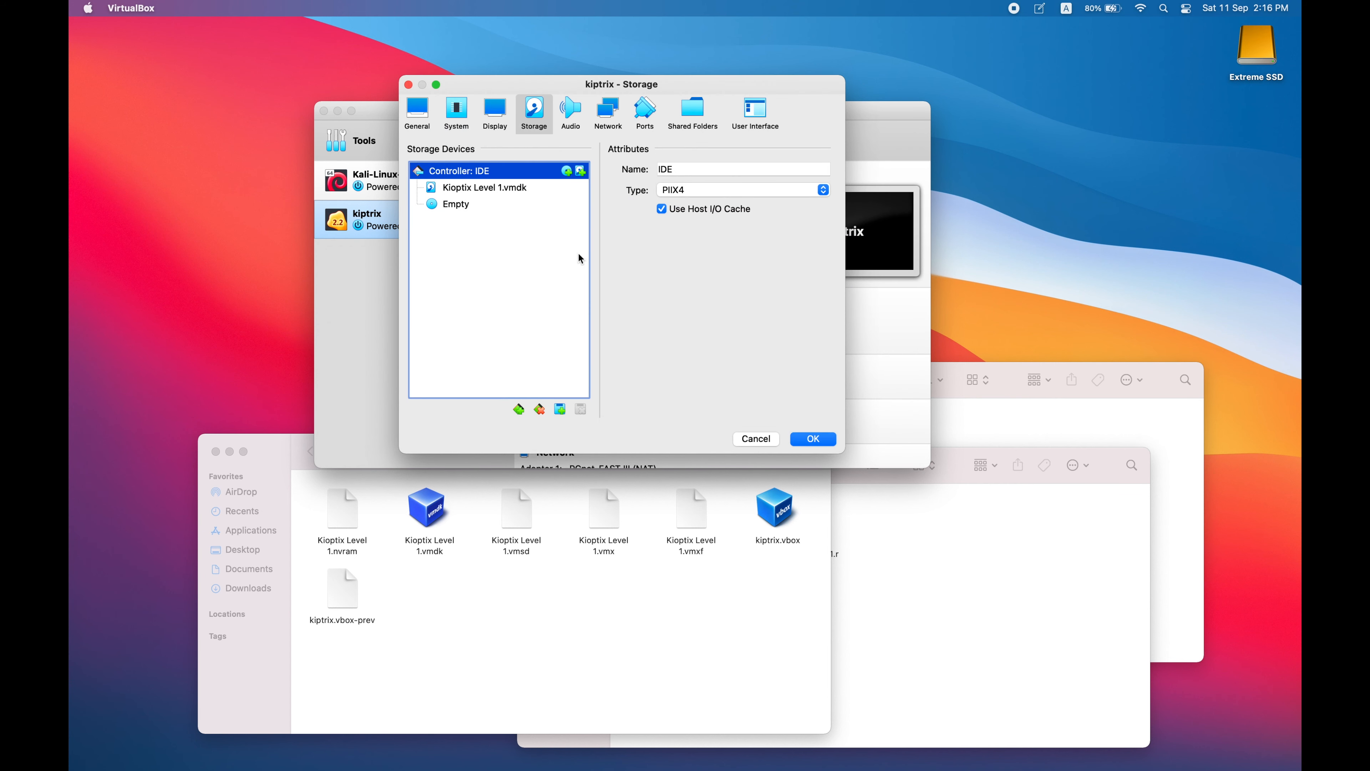
{"action": "left_click", "coordinate": [505, 189]}
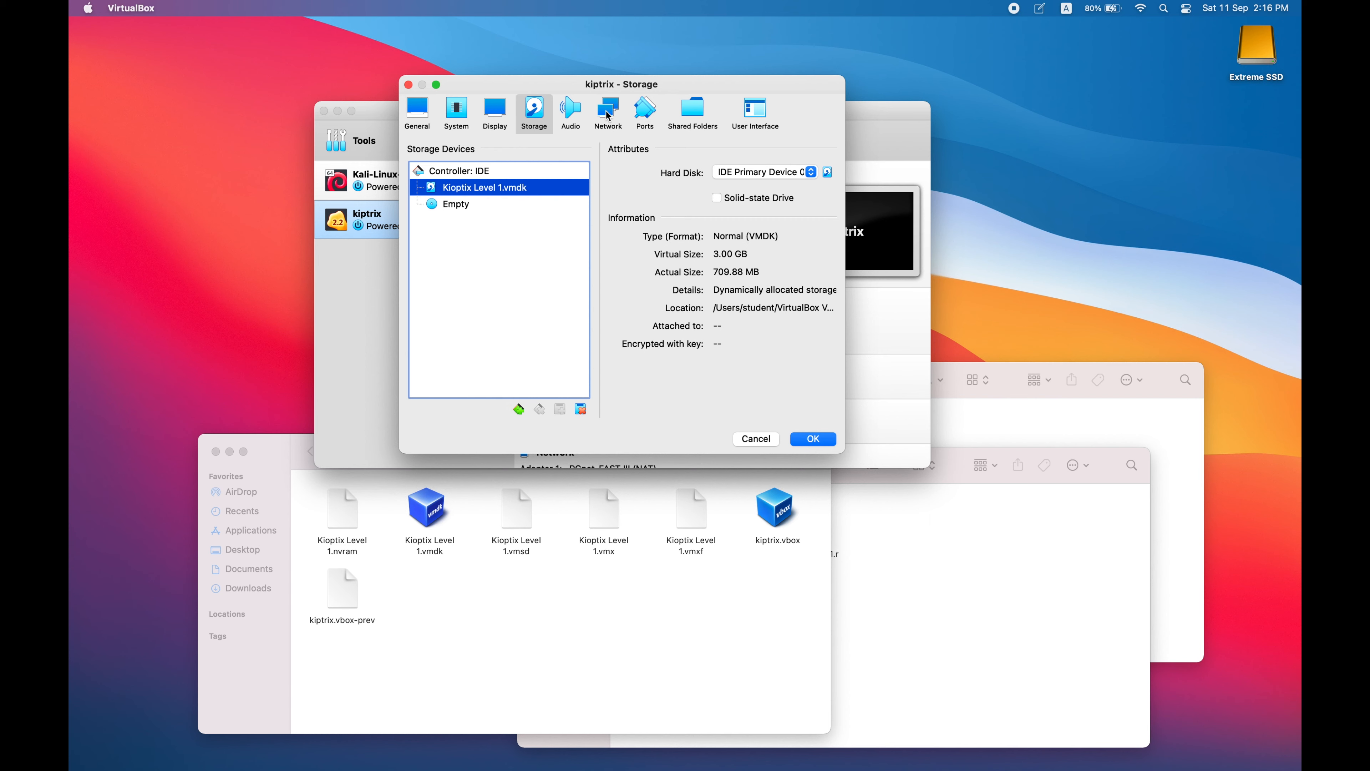
- Attach the kiptrix machine's first network adapter to NAT Network and try to choose a network name
{"action": "left_click", "coordinate": [610, 112]}
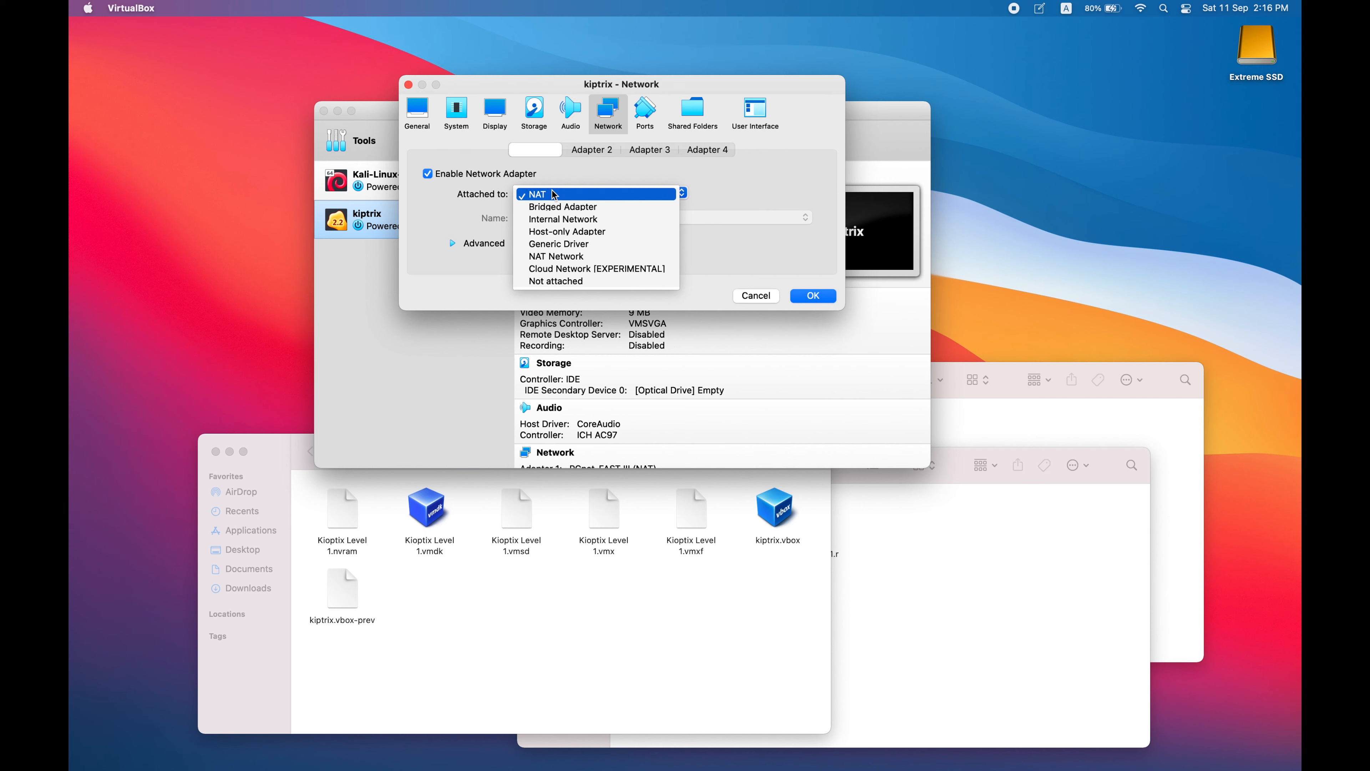
{"action": "left_click", "coordinate": [558, 260]}
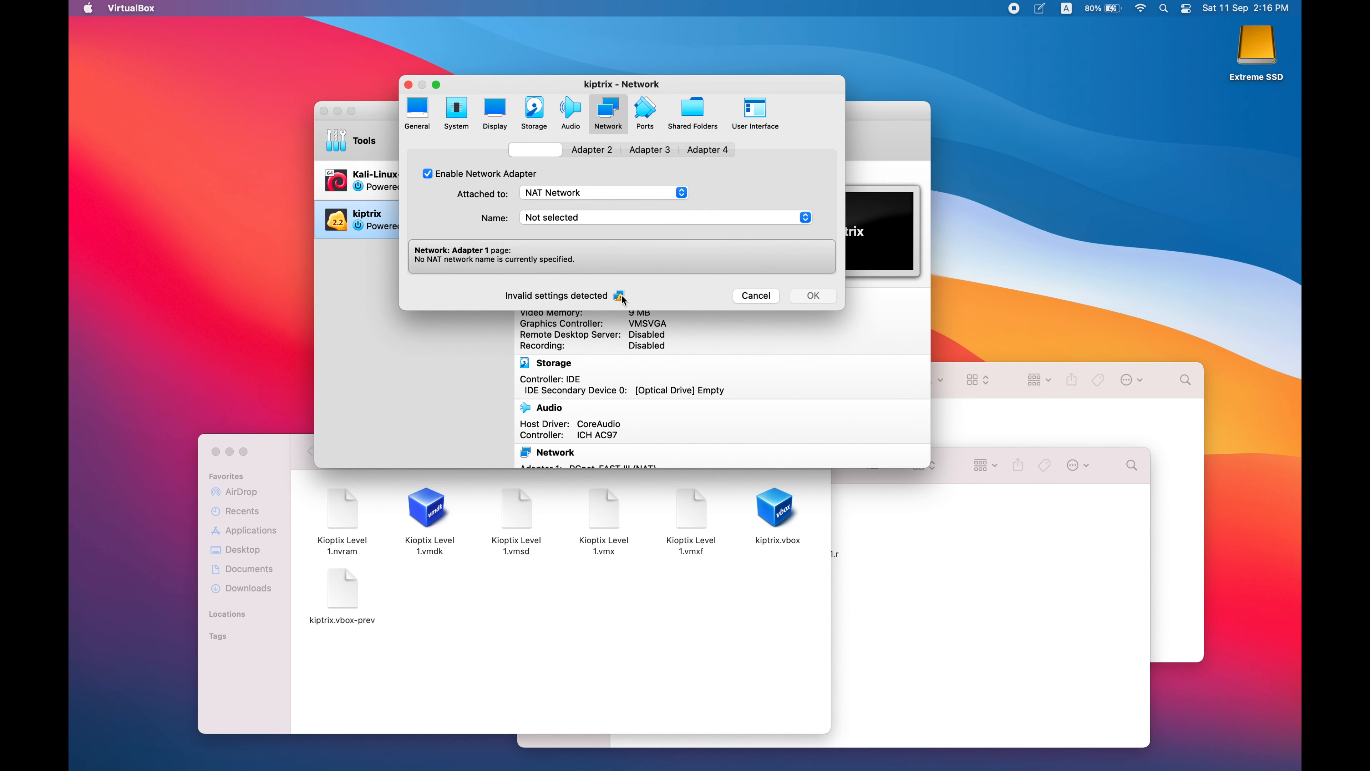
{"action": "left_click", "coordinate": [601, 218]}
{"action": "left_click", "coordinate": [600, 220]}
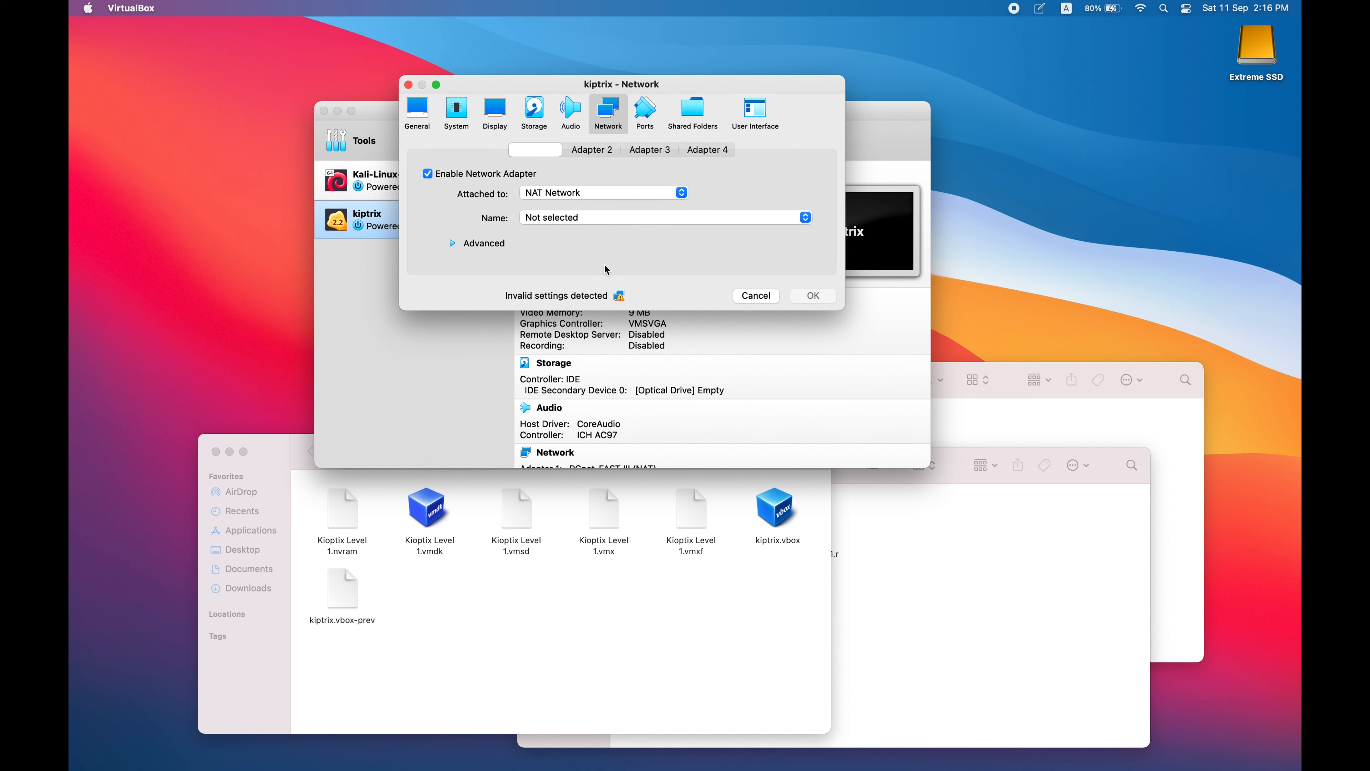
{"action": "left_click", "coordinate": [610, 217]}
{"action": "left_click", "coordinate": [612, 216]}
- Disable the kiptrix machine's first network adapter, recheck the attached disk, and save the settings
{"action": "left_click", "coordinate": [427, 175]}
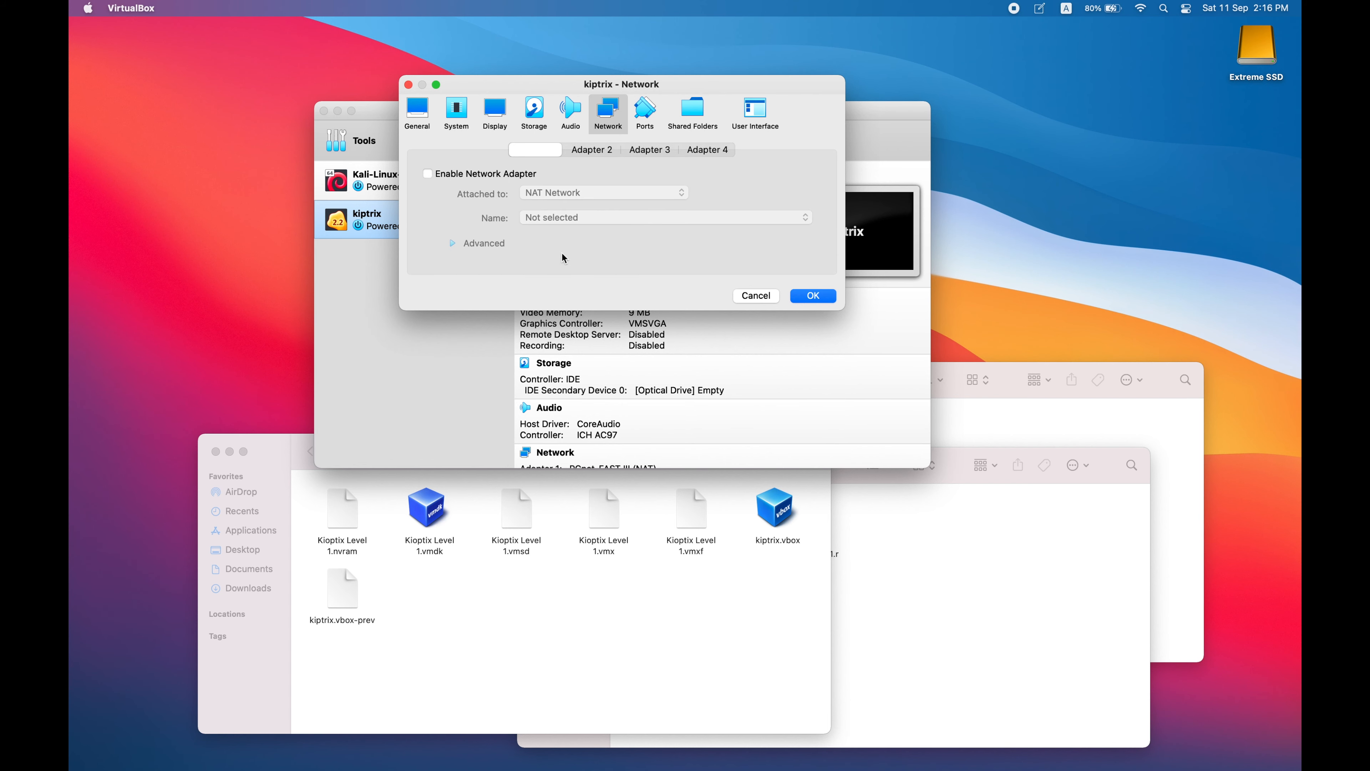
{"action": "left_click", "coordinate": [535, 115]}
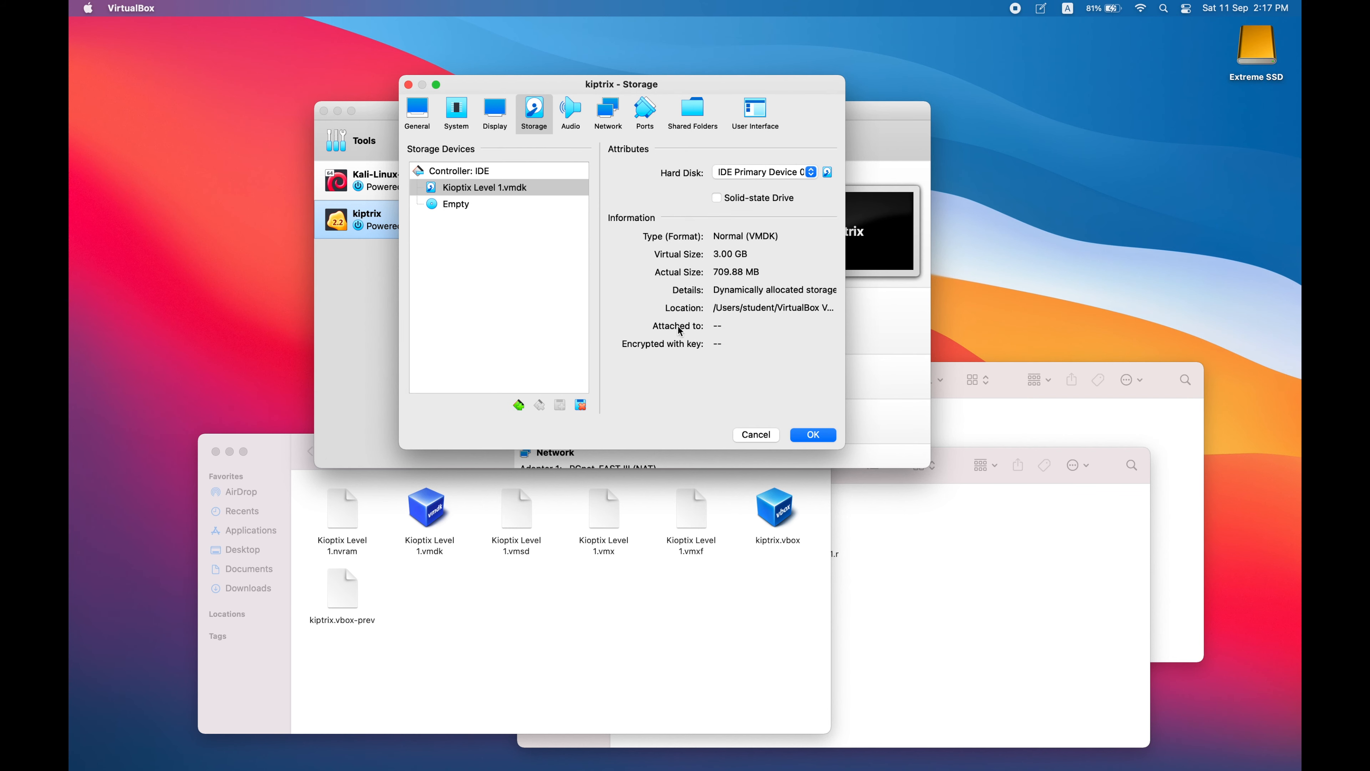
{"action": "left_click", "coordinate": [813, 434]}
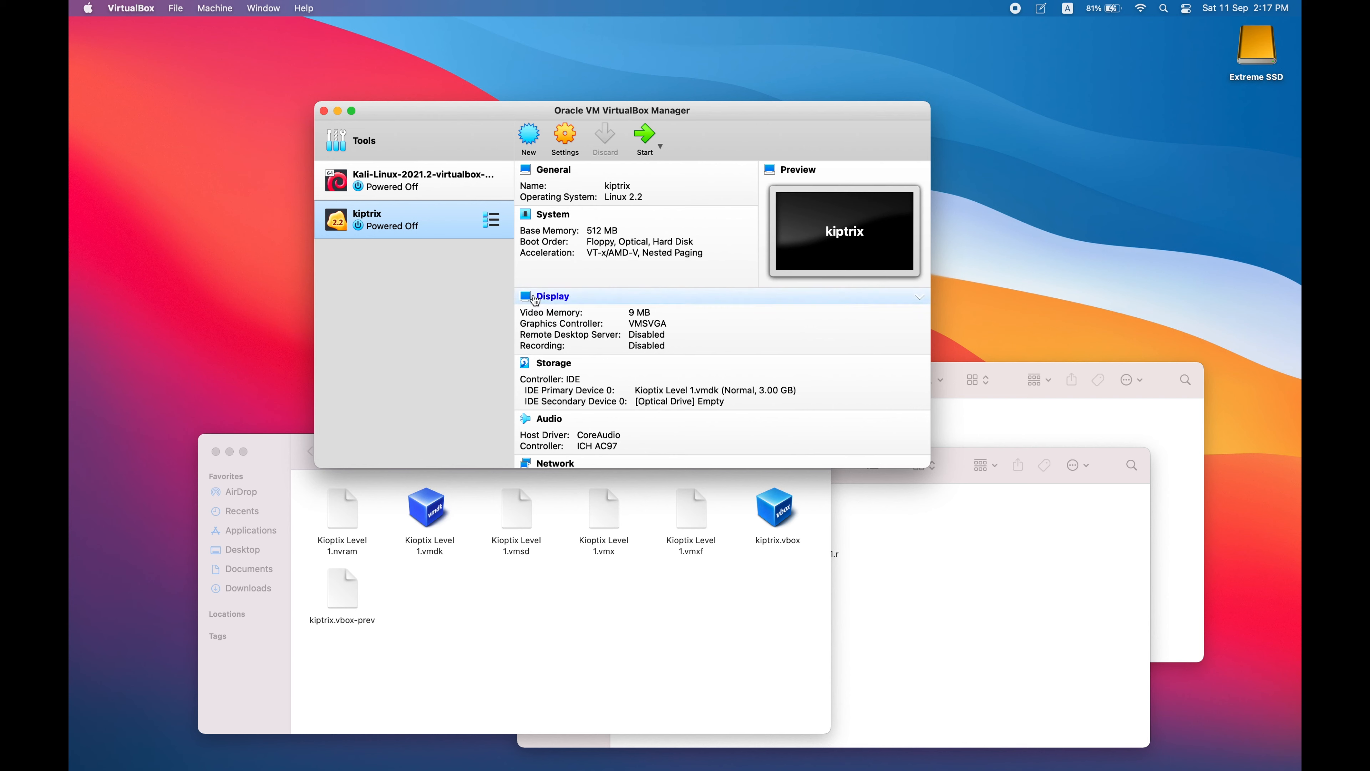
- Add a NAT network in the global network preferences and name it Private Network
{"action": "left_click", "coordinate": [411, 201]}
{"action": "left_click", "coordinate": [414, 218]}
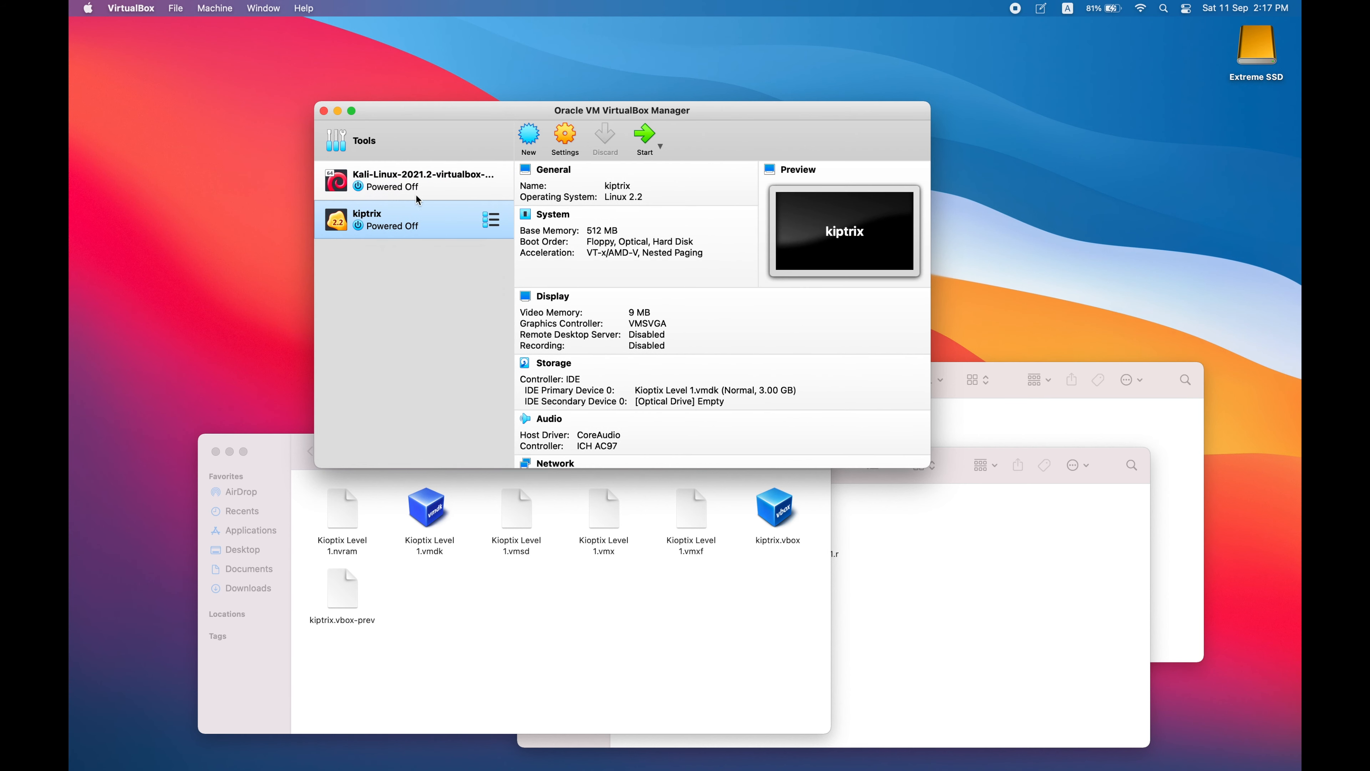
{"action": "left_click", "coordinate": [372, 142]}
{"action": "left_click", "coordinate": [541, 137]}
{"action": "left_click", "coordinate": [653, 157]}
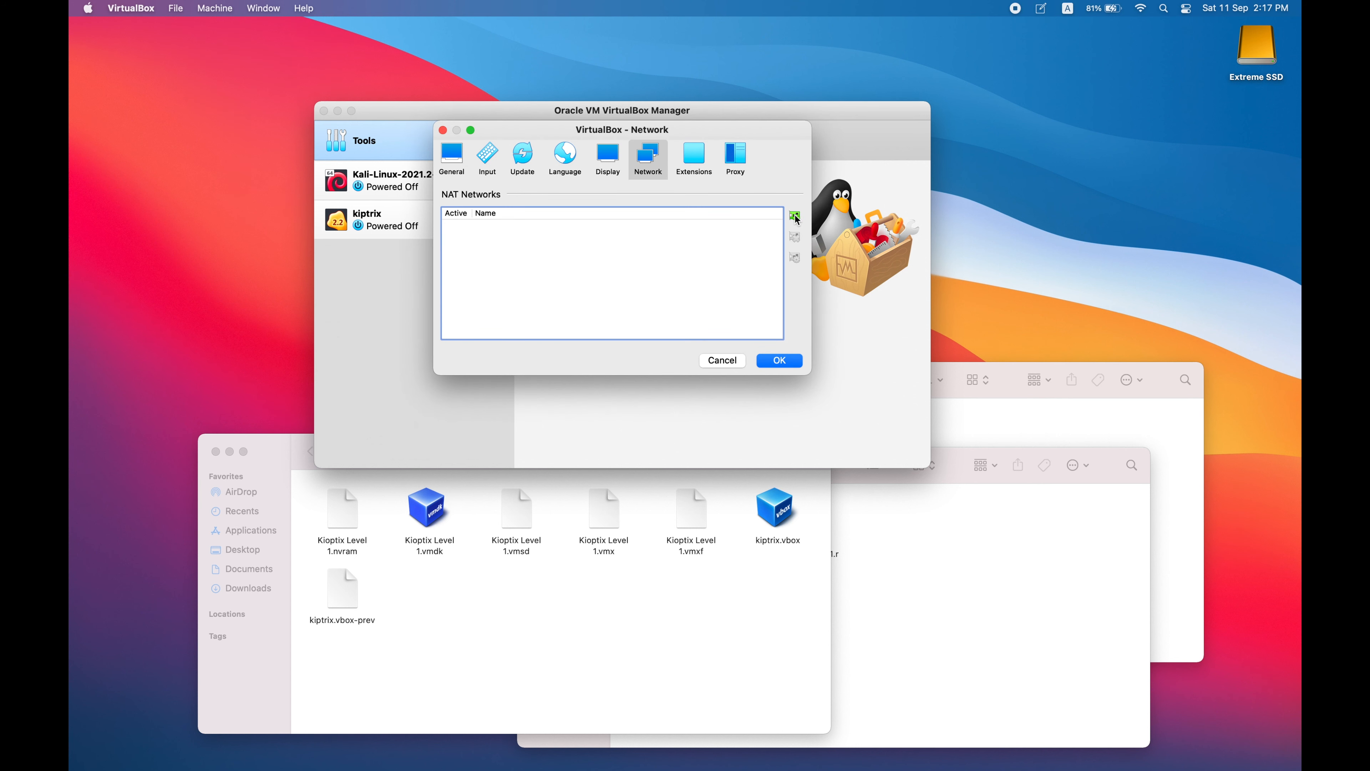
{"action": "left_click", "coordinate": [795, 216]}
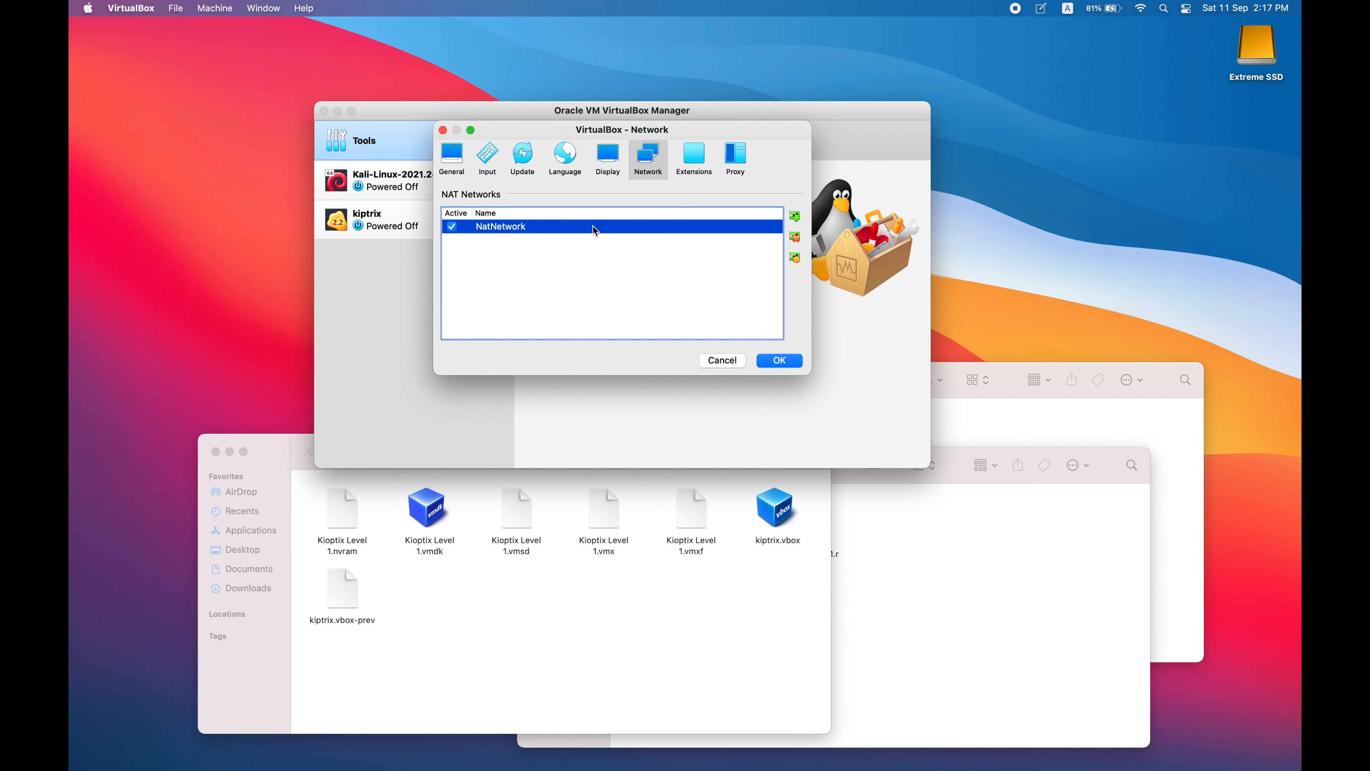
{"action": "left_click", "coordinate": [795, 258]}
{"action": "left_click_drag", "start_coordinate": [618, 215], "coordinate": [580, 221]}
{"action": "type", "text": "Private Network"}
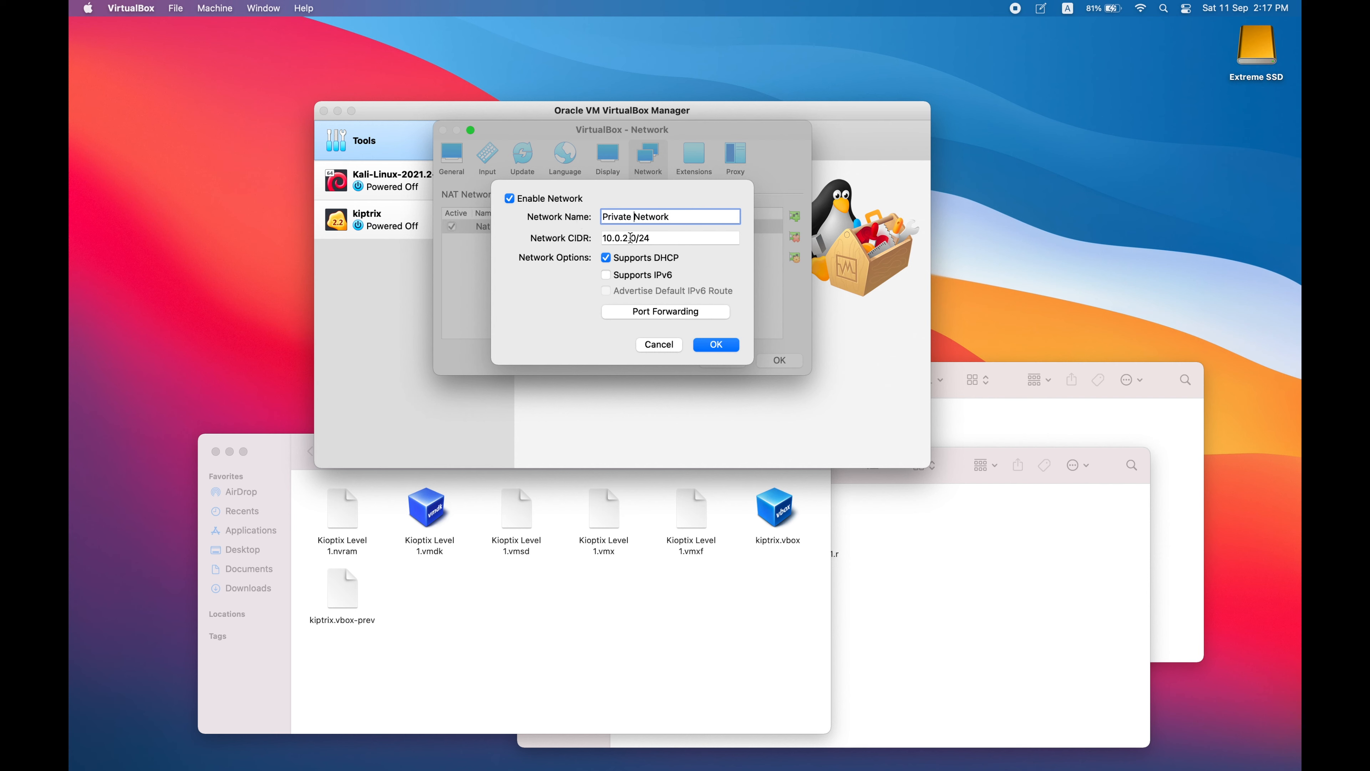
- Set the Private Network's CIDR to 192.168.1.0/24 and save the global preferences
{"action": "left_click_drag", "start_coordinate": [628, 237], "coordinate": [583, 236]}
{"action": "type", "text": "192.168.1"}
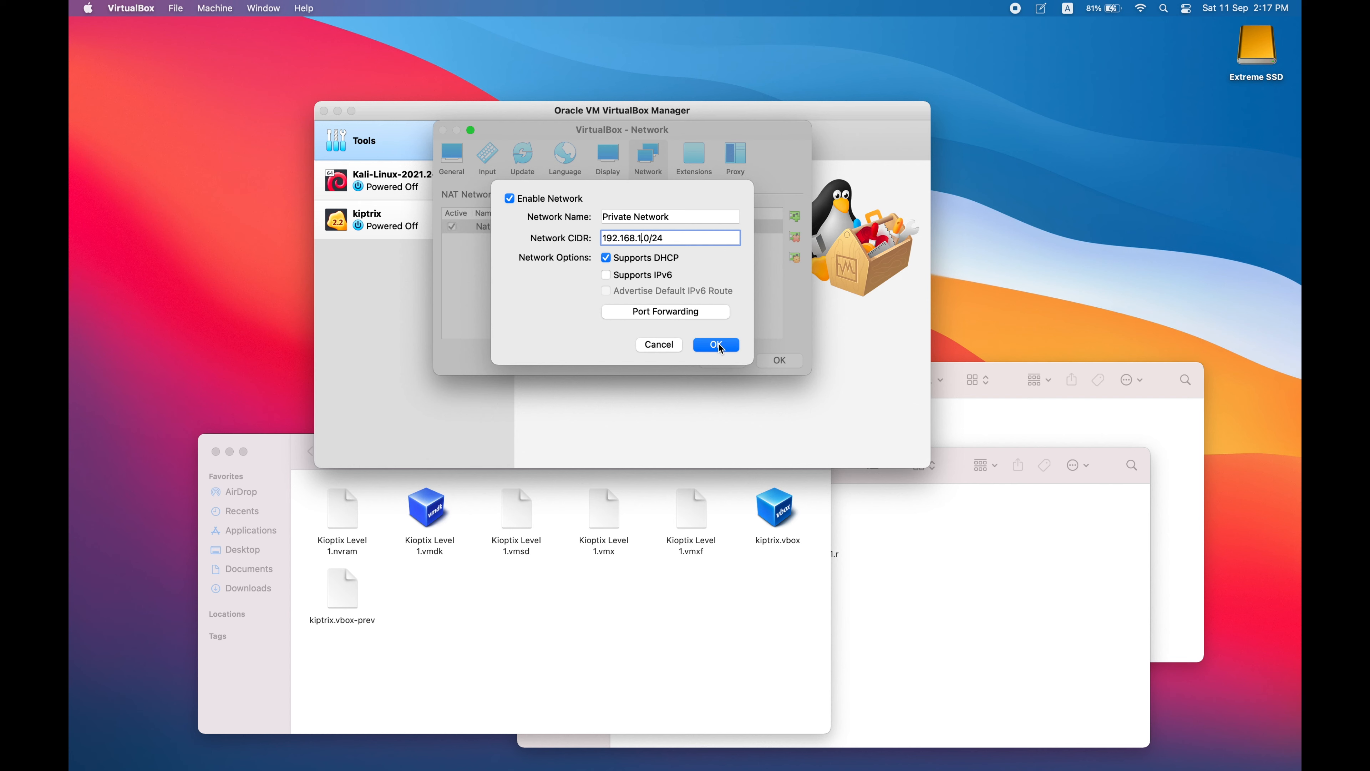
{"action": "key", "text": "BackSpace"}
{"action": "type", "text": "50"}
{"action": "key", "text": "BackSpace"}
{"action": "key", "text": "BackSpace"}
{"action": "type", "text": "1"}
{"action": "left_click", "coordinate": [715, 345]}
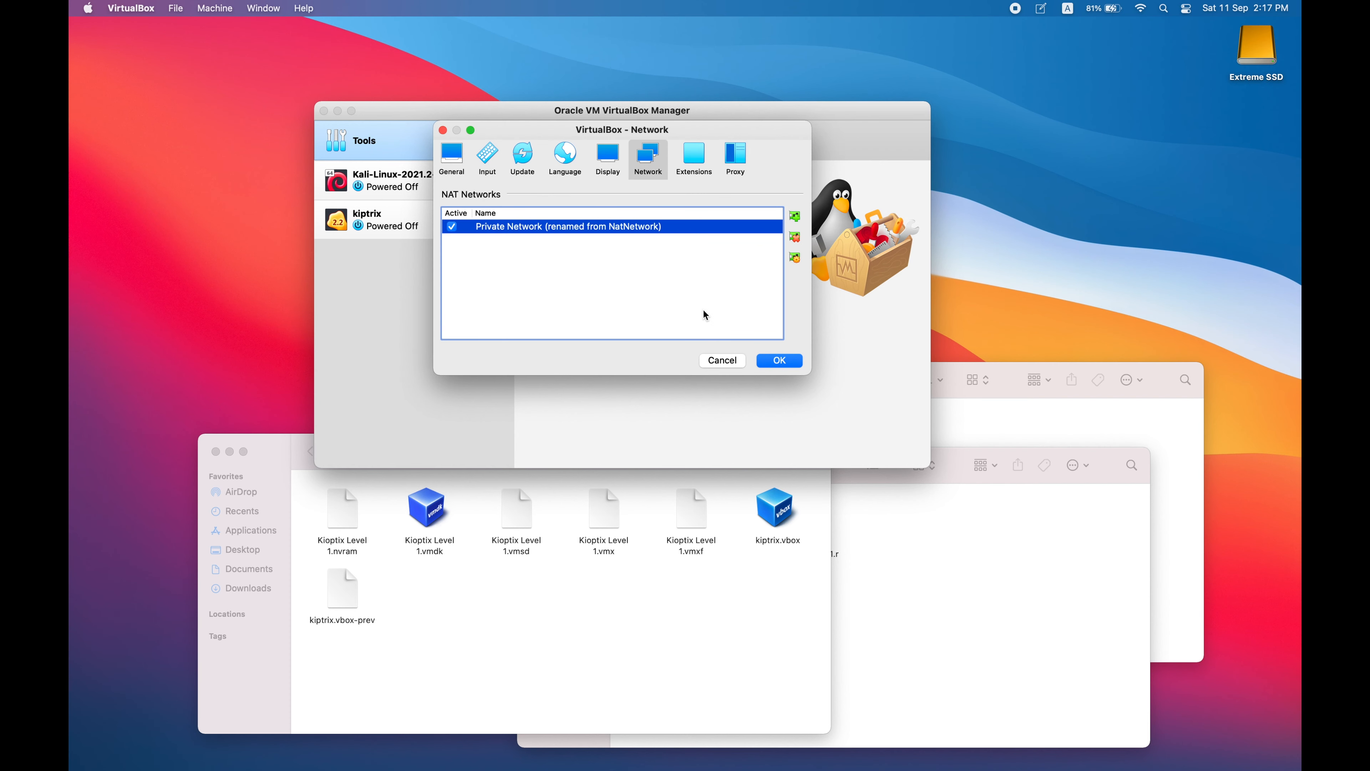
{"action": "left_click", "coordinate": [780, 361]}
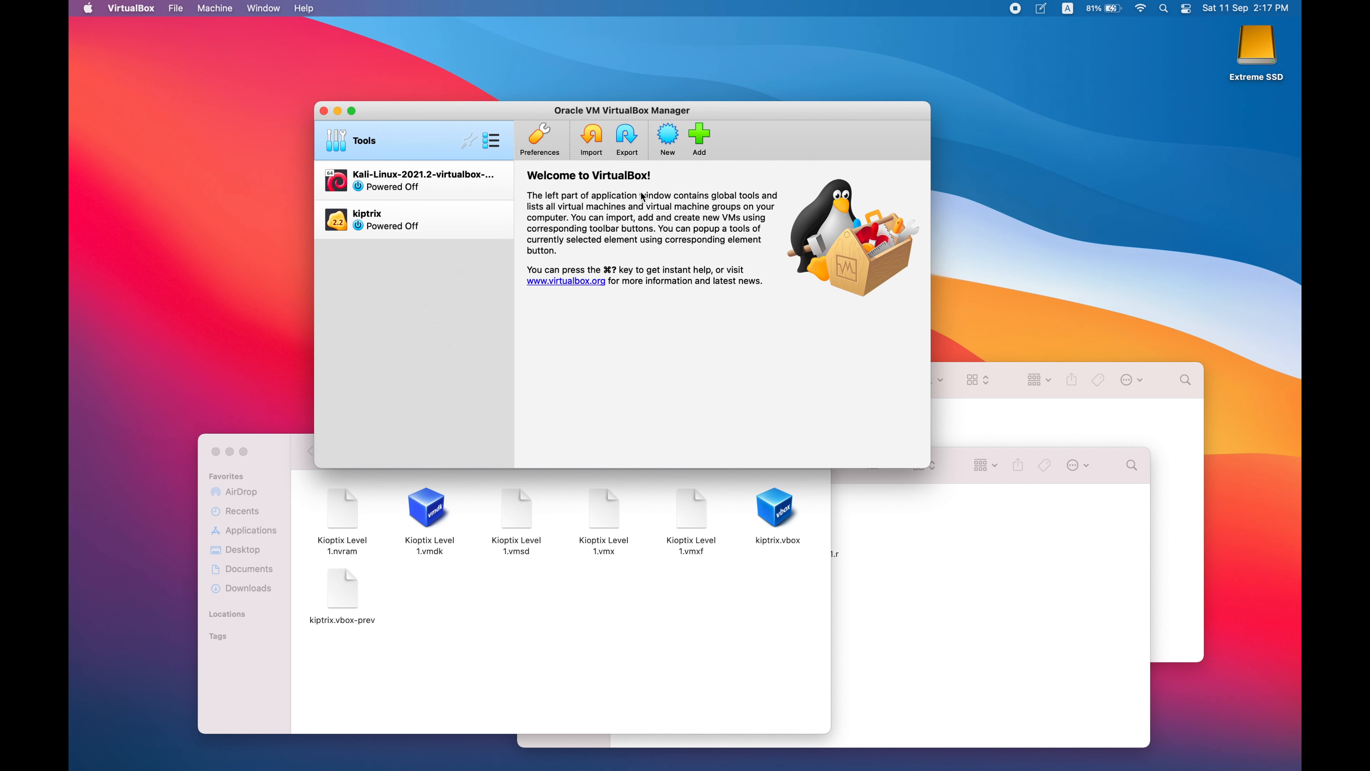
- Enable the kiptrix machine's first network adapter on NAT Network with Private Network as its name
{"action": "left_click", "coordinate": [384, 224]}
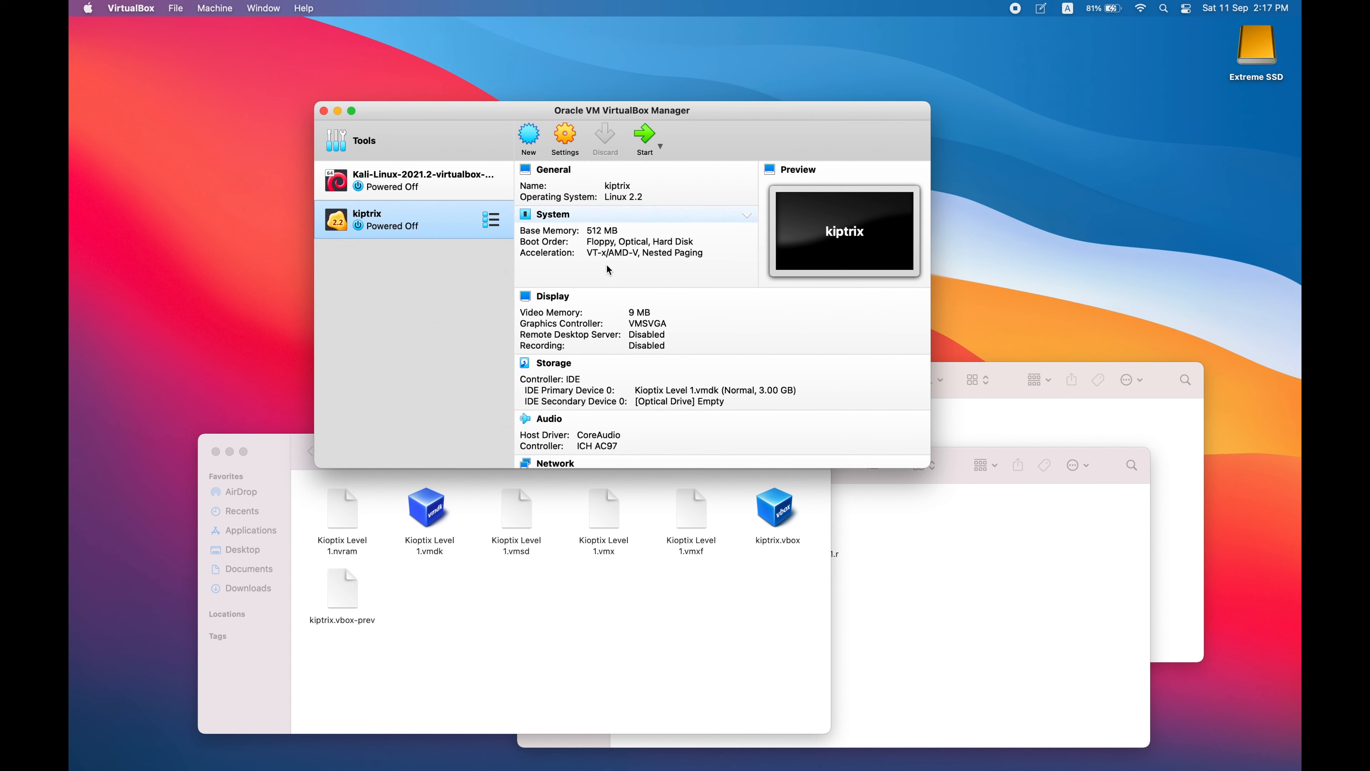
{"action": "right_click", "coordinate": [418, 224]}
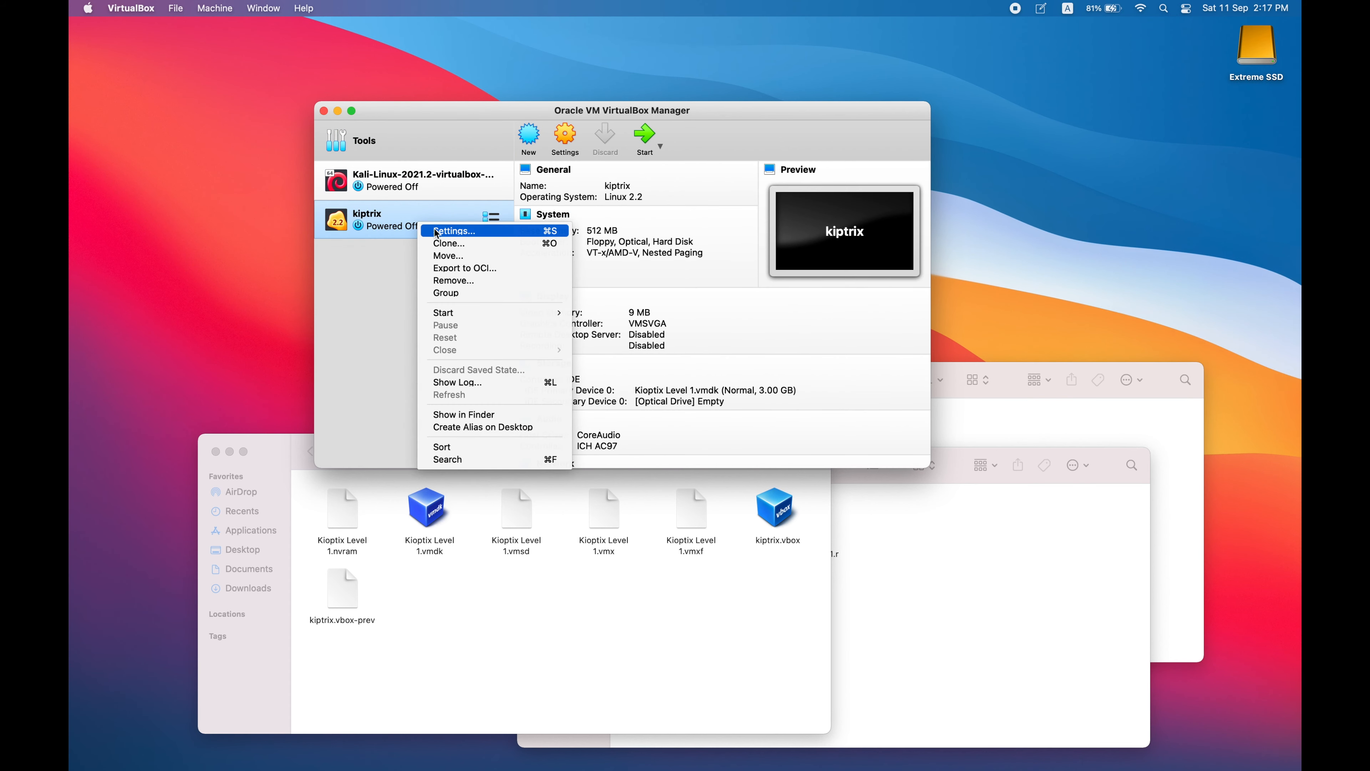
{"action": "left_click", "coordinate": [437, 232]}
{"action": "left_click", "coordinate": [618, 113]}
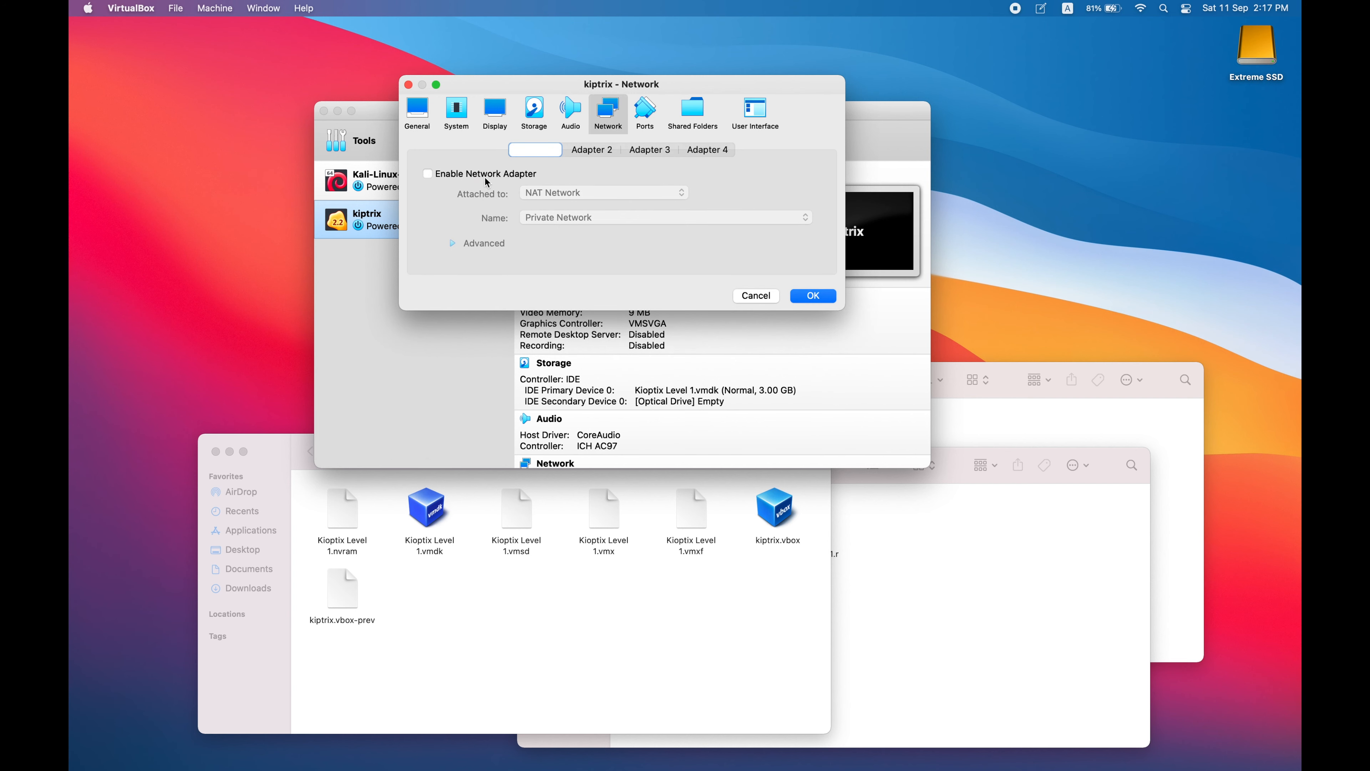
{"action": "left_click", "coordinate": [455, 178]}
{"action": "left_click", "coordinate": [566, 219]}
{"action": "left_click", "coordinate": [550, 218]}
- Set the promiscuous mode of kiptrix's first adapter to Allow All and save the machine's settings
{"action": "left_click", "coordinate": [453, 244]}
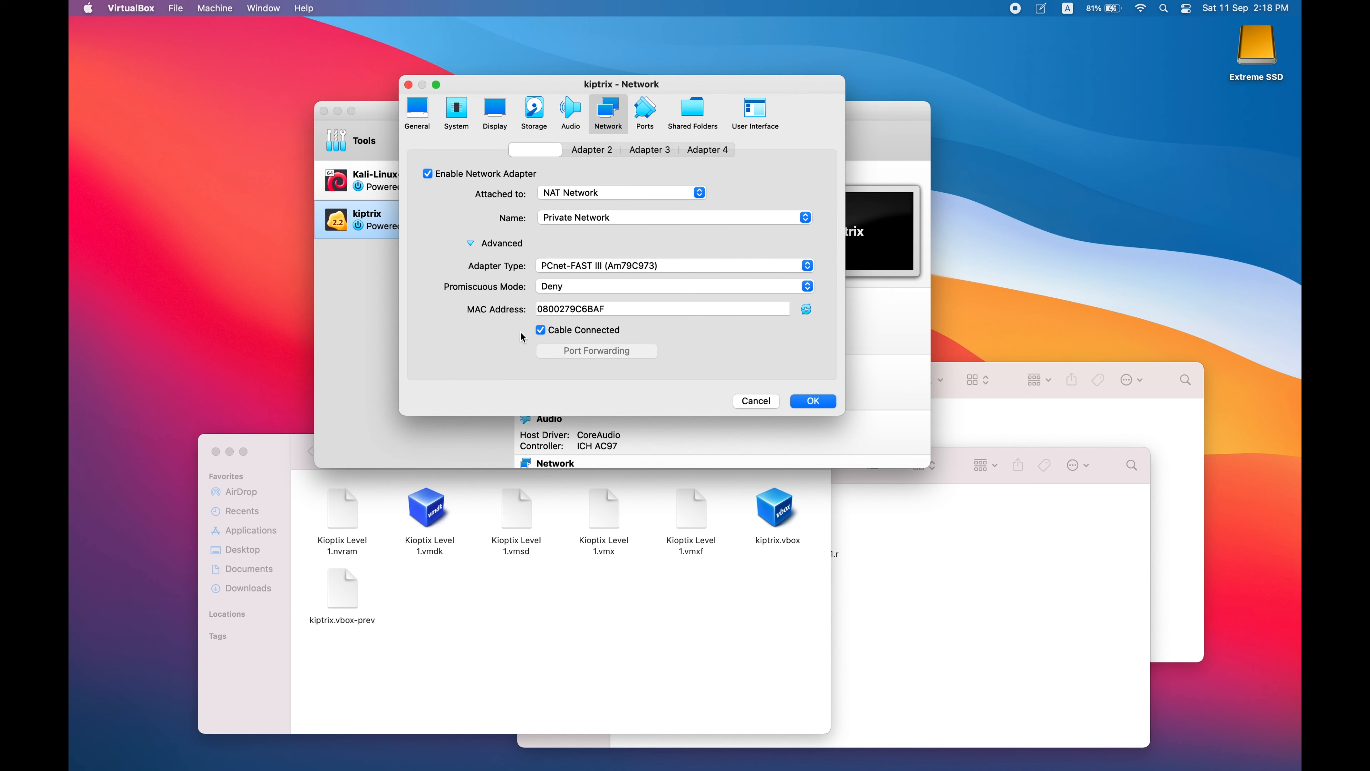
{"action": "left_click", "coordinate": [559, 287]}
{"action": "left_click", "coordinate": [578, 310]}
{"action": "left_click", "coordinate": [803, 400]}
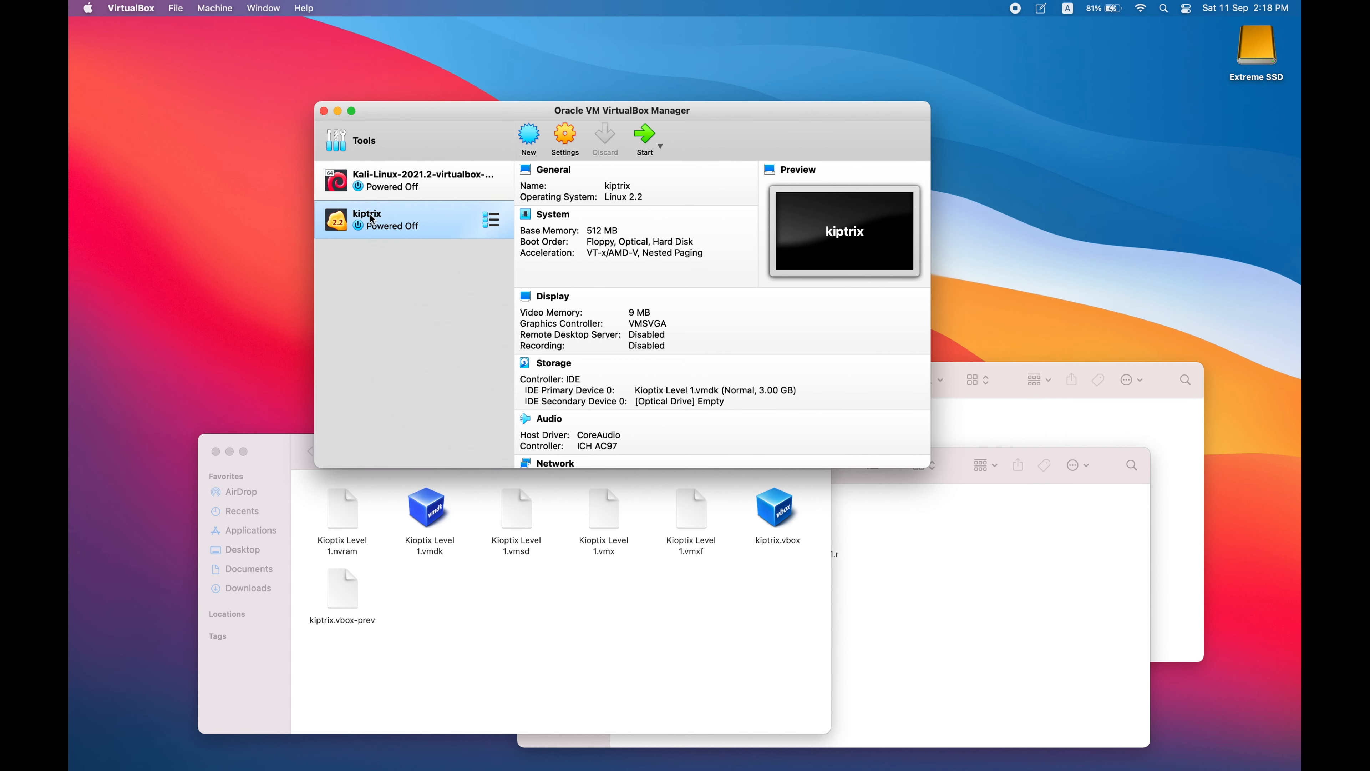
- Start the kiptrix machine and arrange its window beside the VirtualBox Manager
{"action": "double_click", "coordinate": [384, 218]}
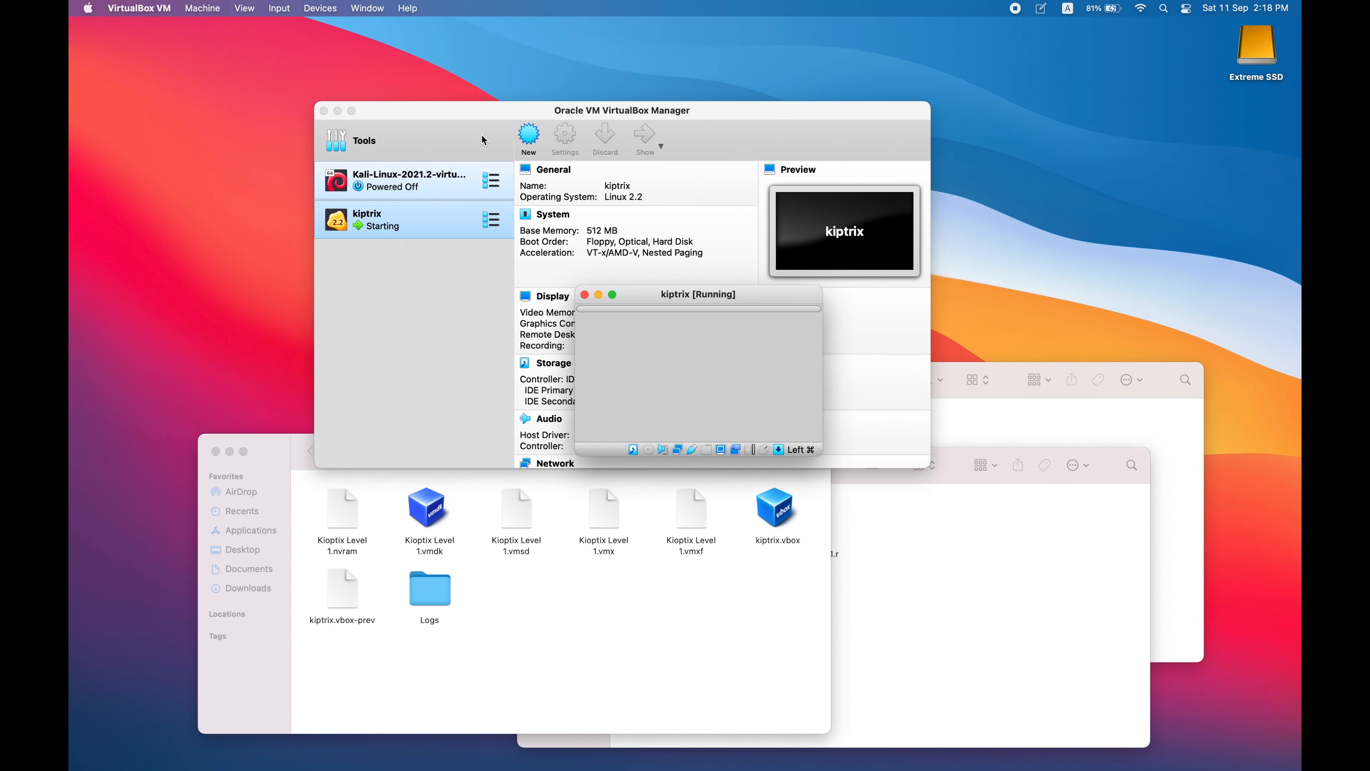
{"action": "left_click_drag", "start_coordinate": [561, 116], "coordinate": [403, 58]}
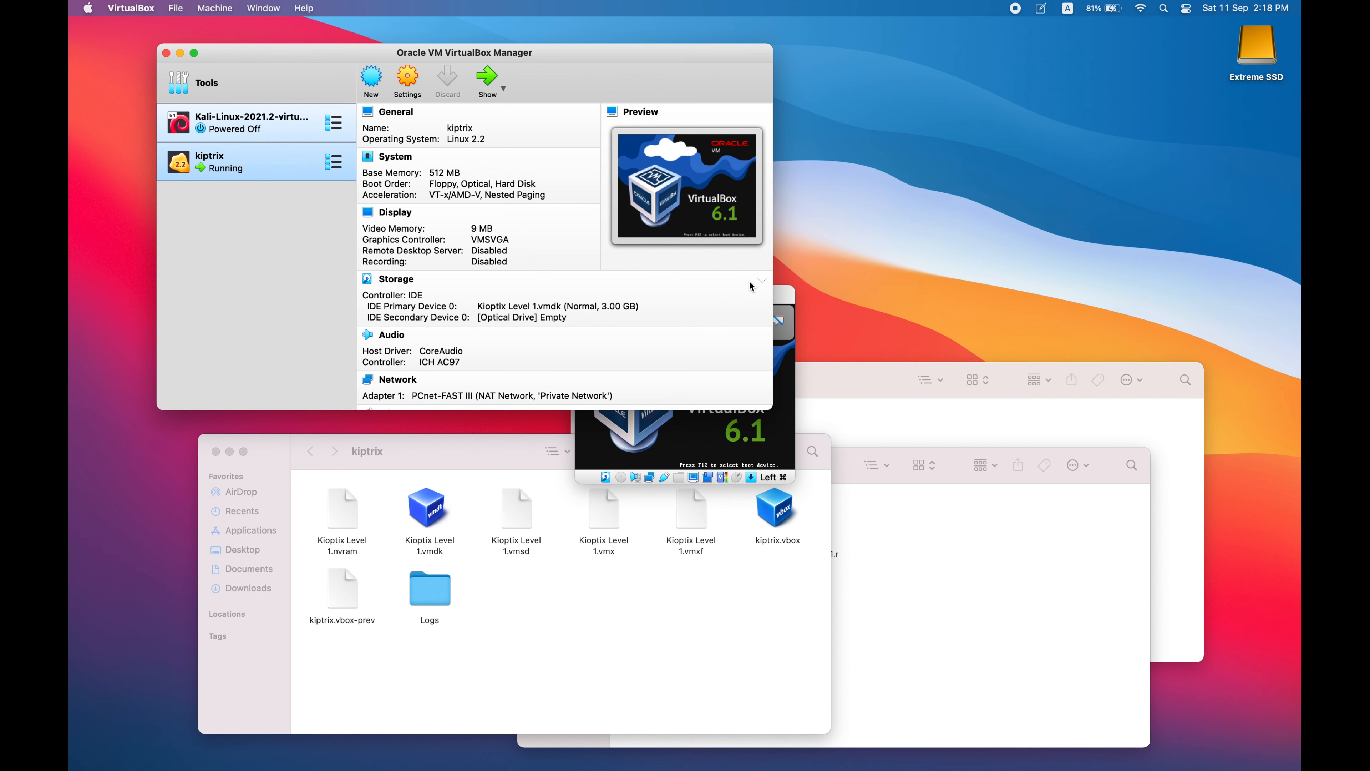
{"action": "left_click_drag", "start_coordinate": [788, 302], "coordinate": [945, 225]}
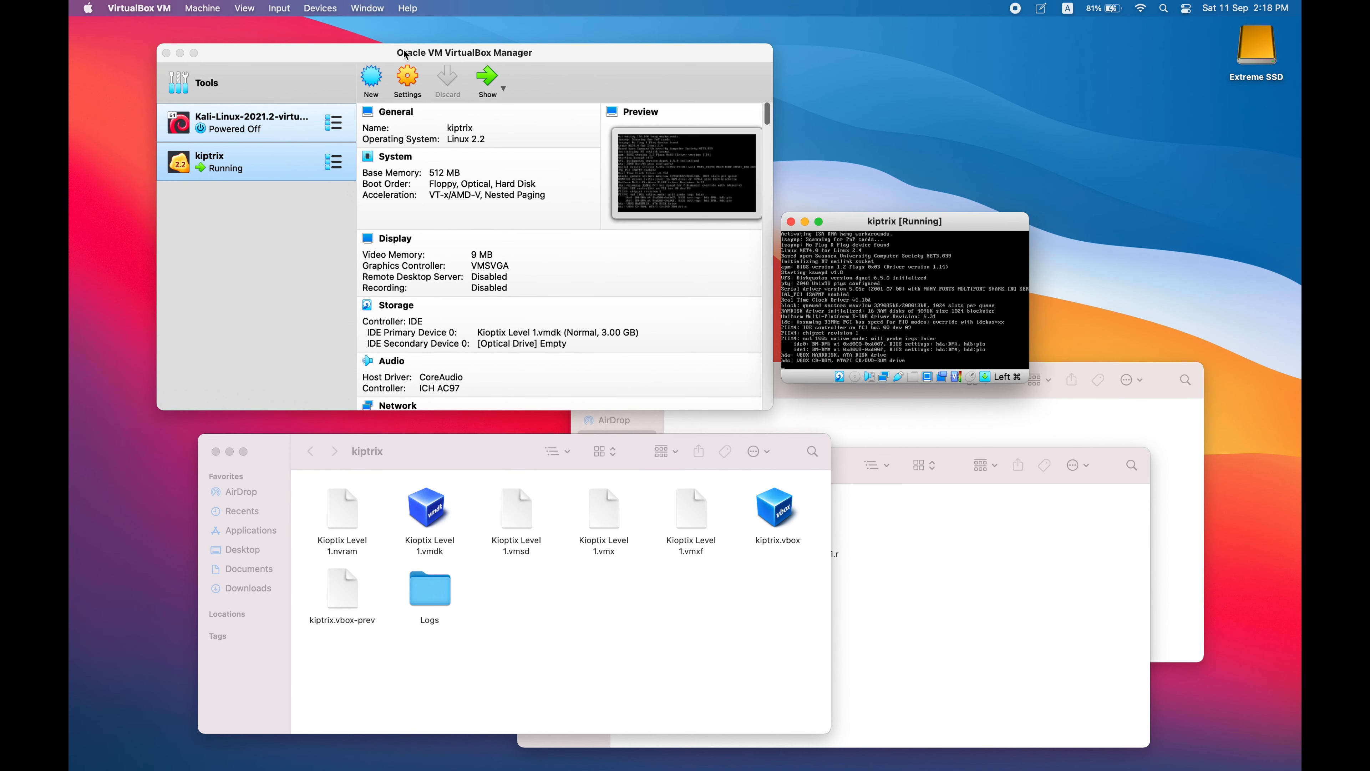
- Scale the kiptrix machine's virtual screen to 200% and reposition its window
{"action": "left_click", "coordinate": [246, 8]}
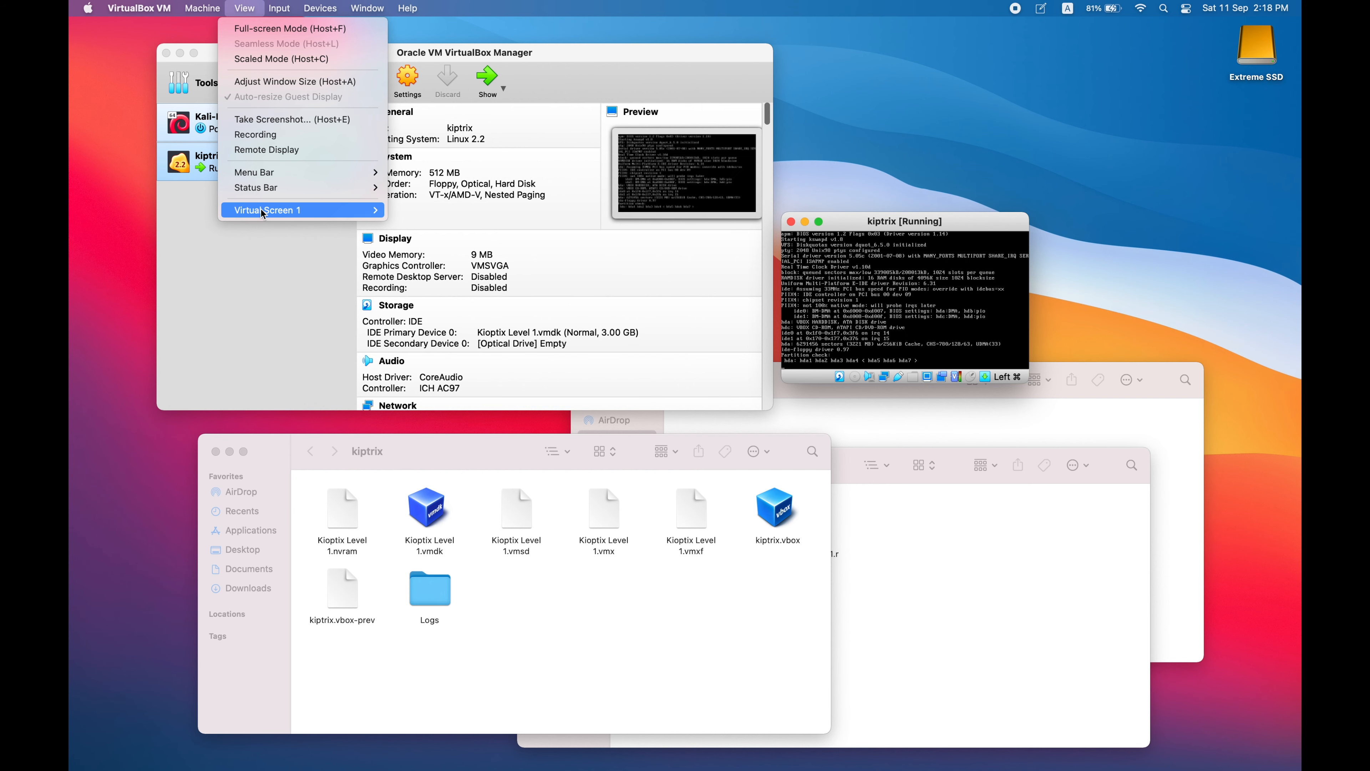
{"action": "mouse_move", "coordinate": [235, 215]}
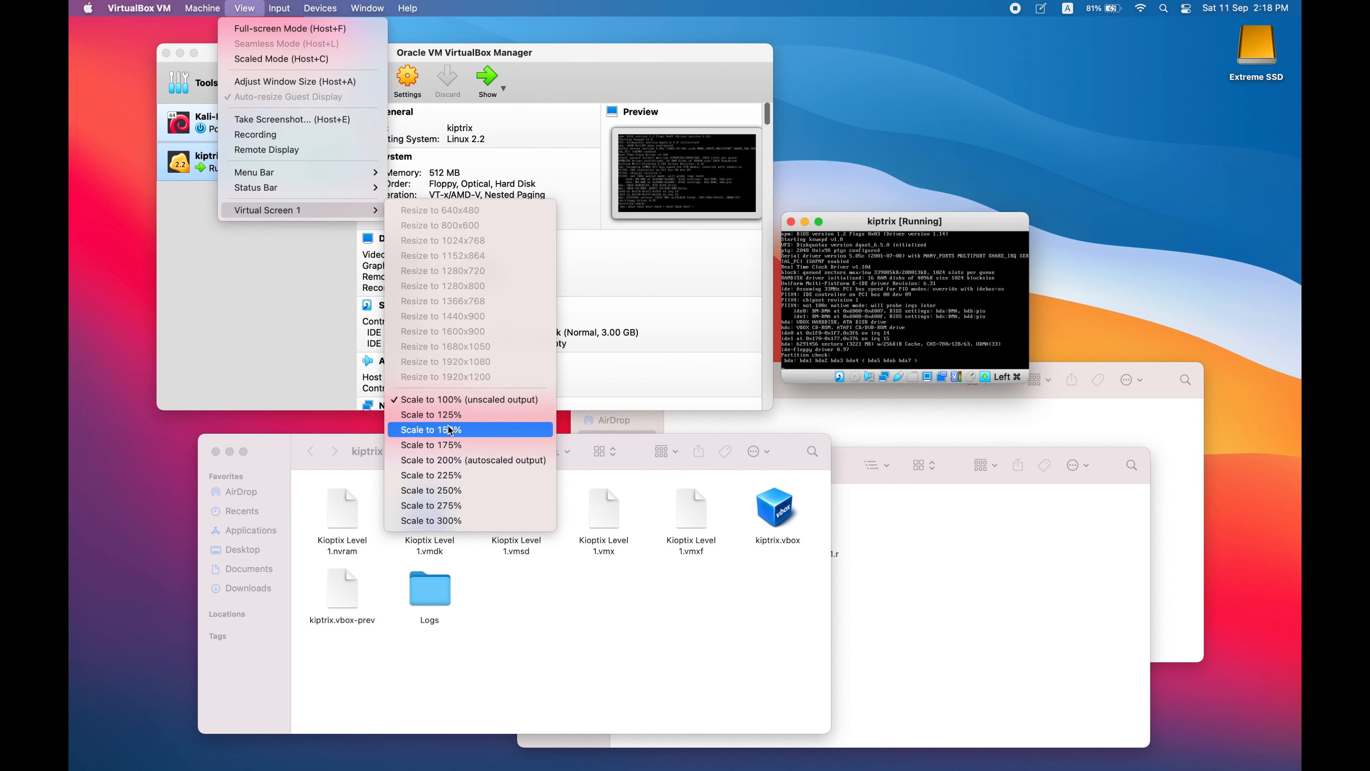
{"action": "left_click", "coordinate": [475, 462]}
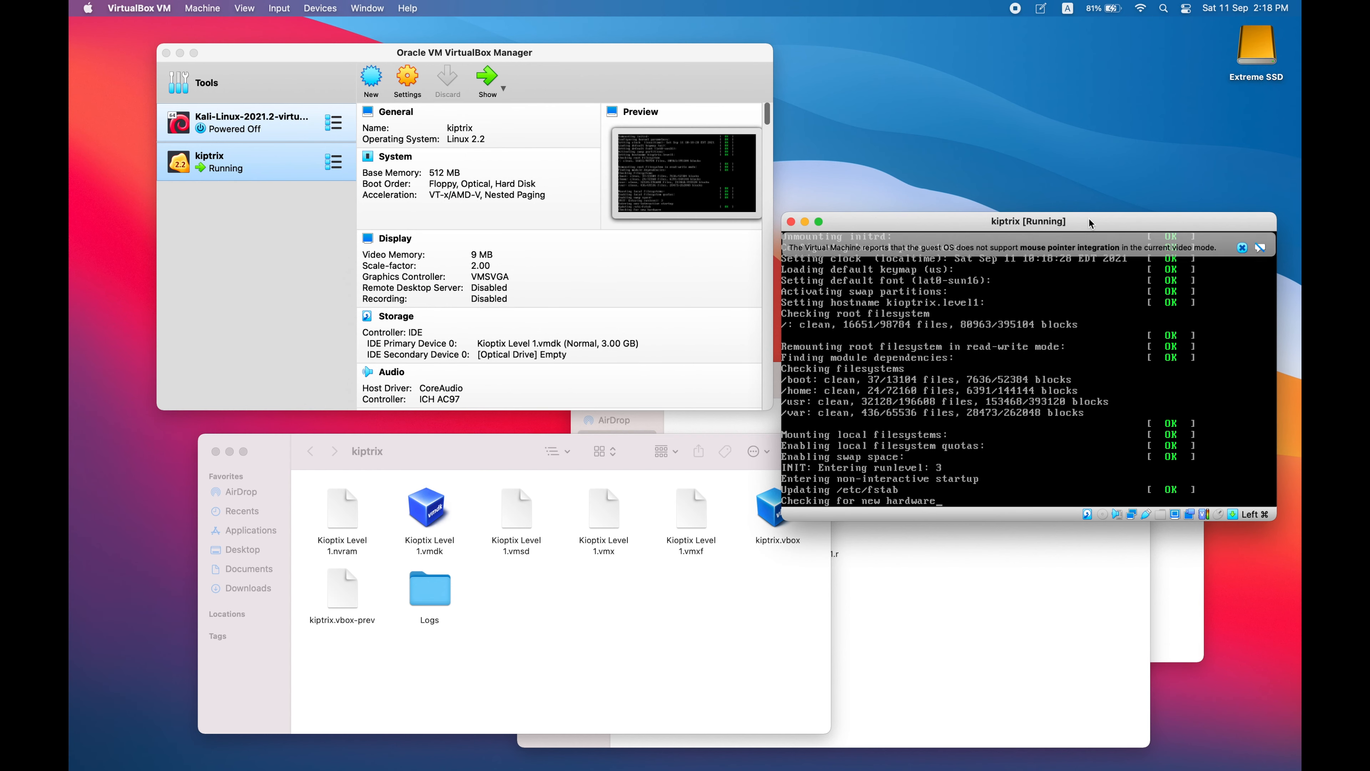
{"action": "left_click", "coordinate": [1203, 174]}
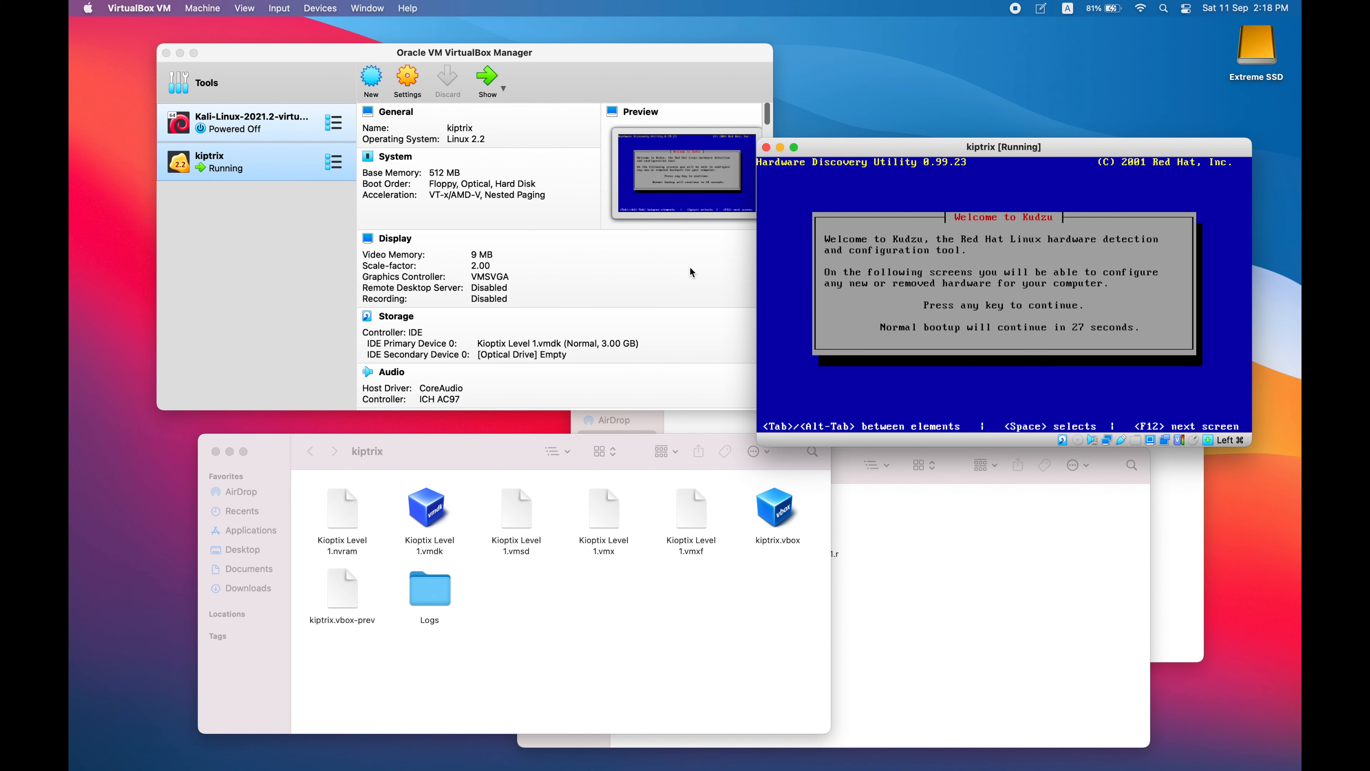
- Attach the first network adapter of the Kali Linux machine to NAT Network, with its advanced options shown
{"action": "left_click", "coordinate": [237, 221]}
{"action": "left_click", "coordinate": [225, 119]}
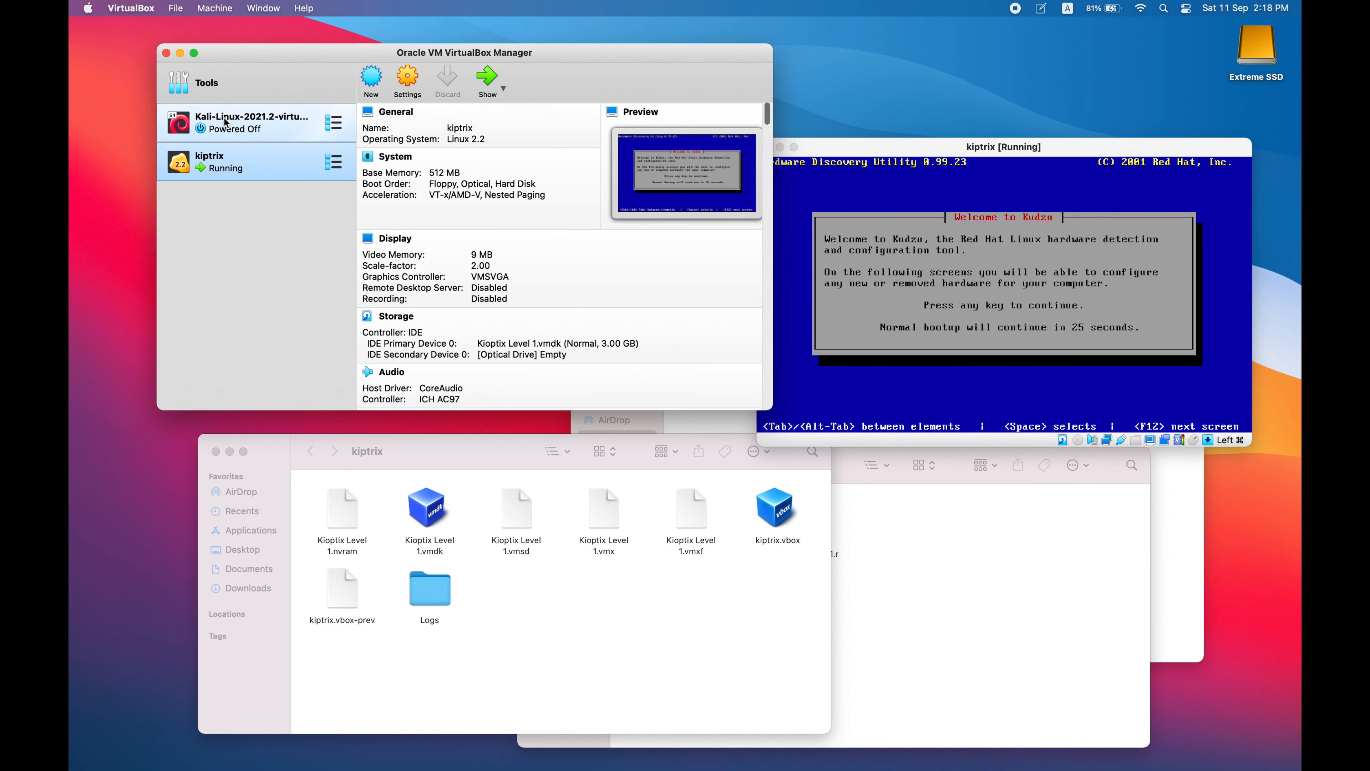
{"action": "right_click", "coordinate": [222, 130]}
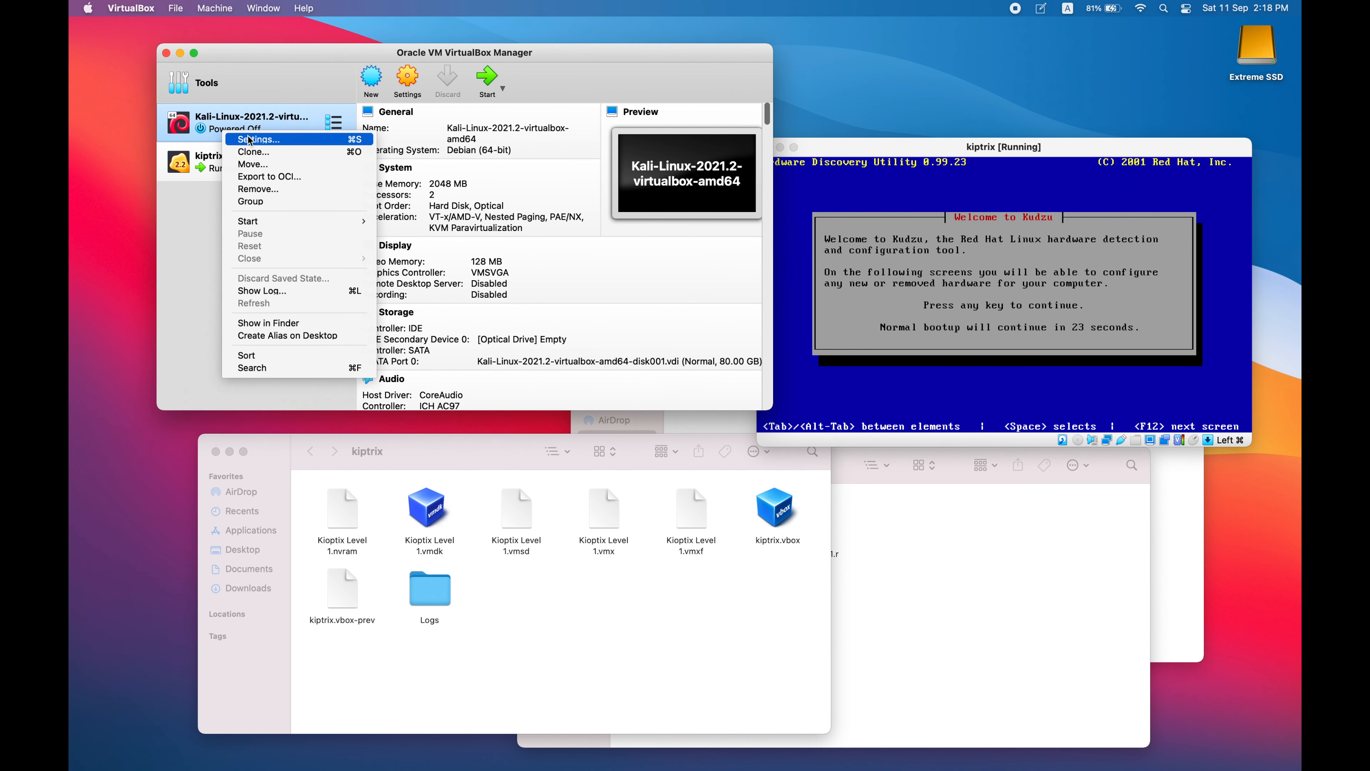
{"action": "left_click", "coordinate": [250, 140]}
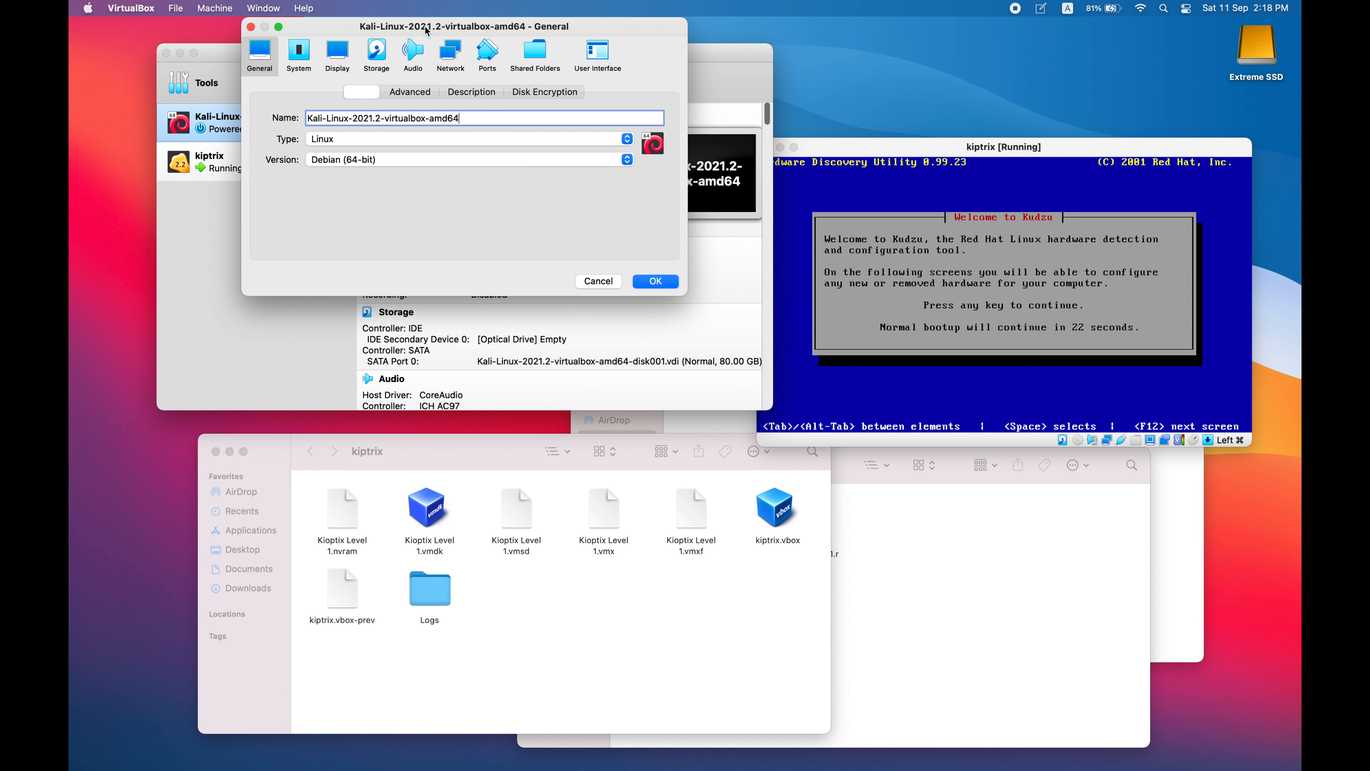
{"action": "left_click_drag", "start_coordinate": [426, 31], "coordinate": [456, 65]}
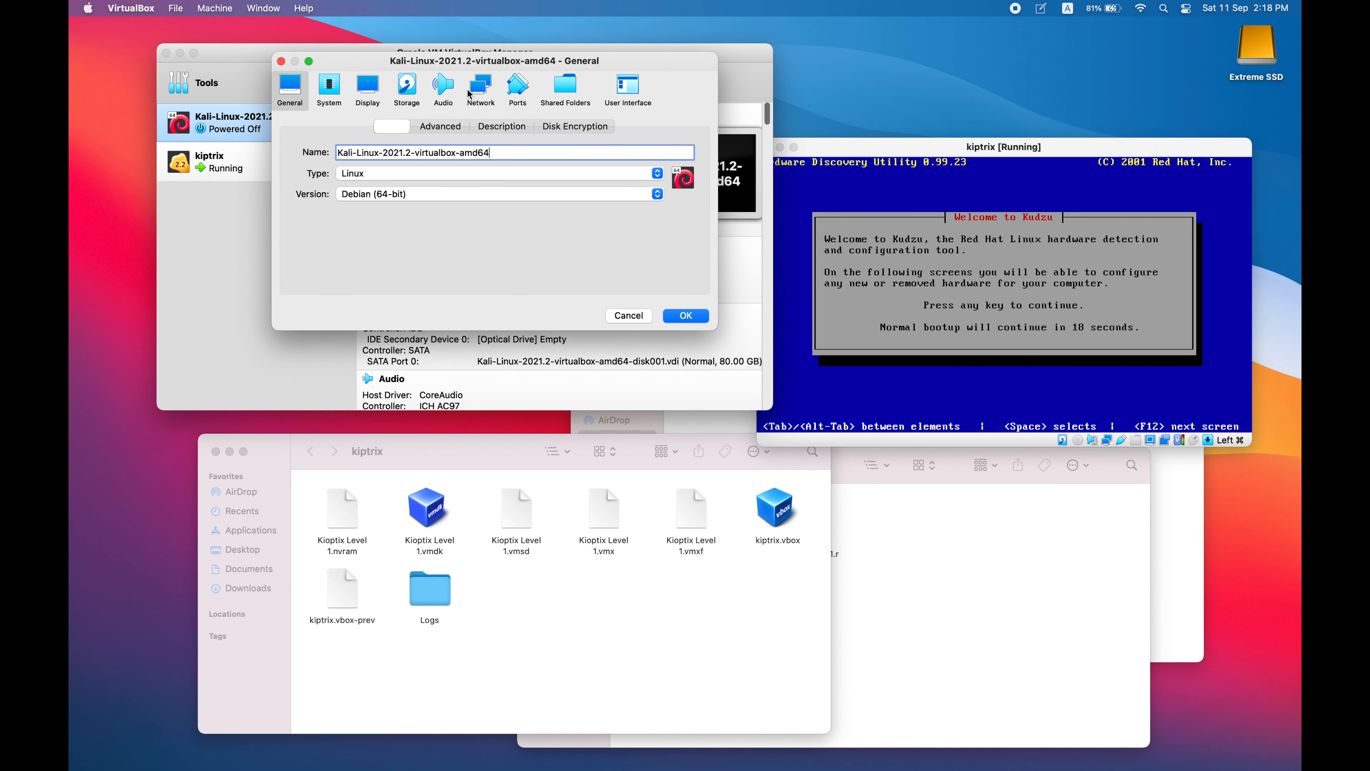
{"action": "left_click", "coordinate": [481, 88]}
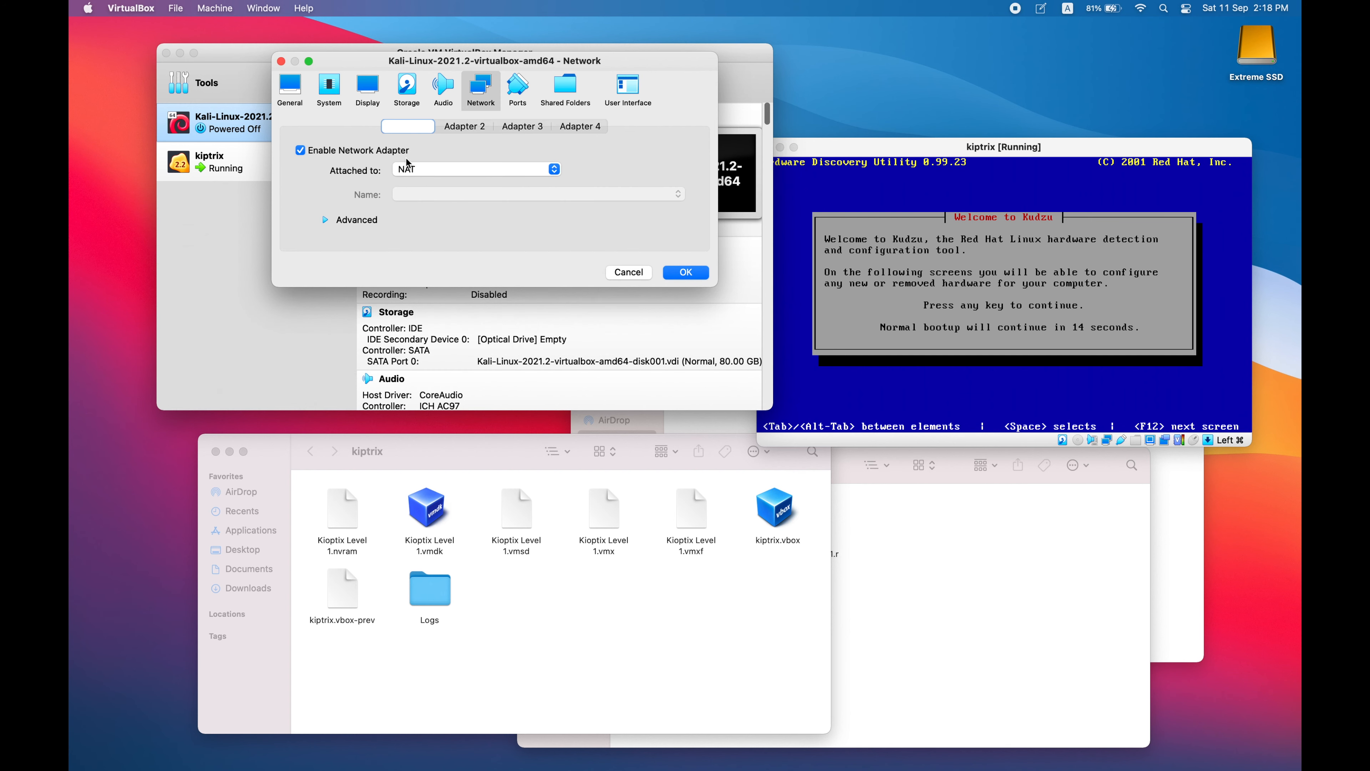
{"action": "left_click", "coordinate": [325, 220]}
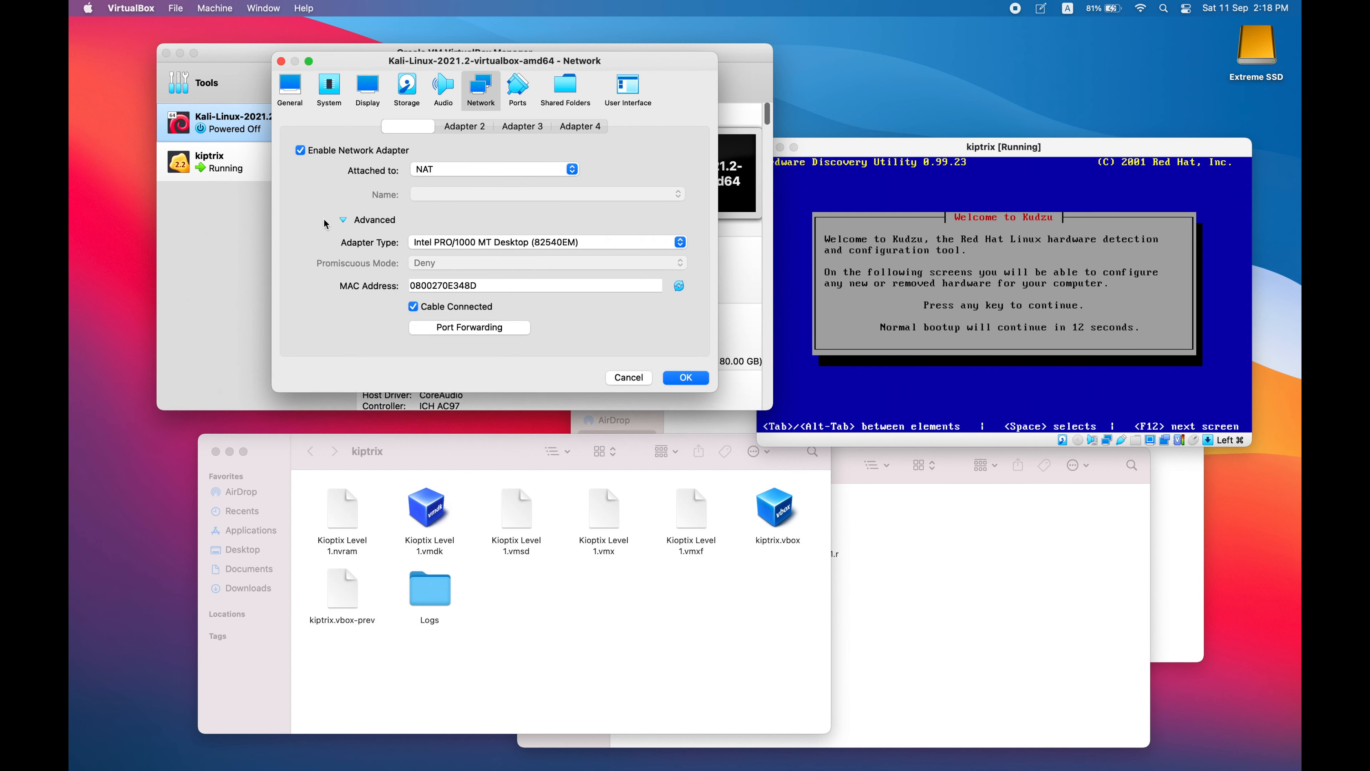
{"action": "left_click", "coordinate": [459, 174]}
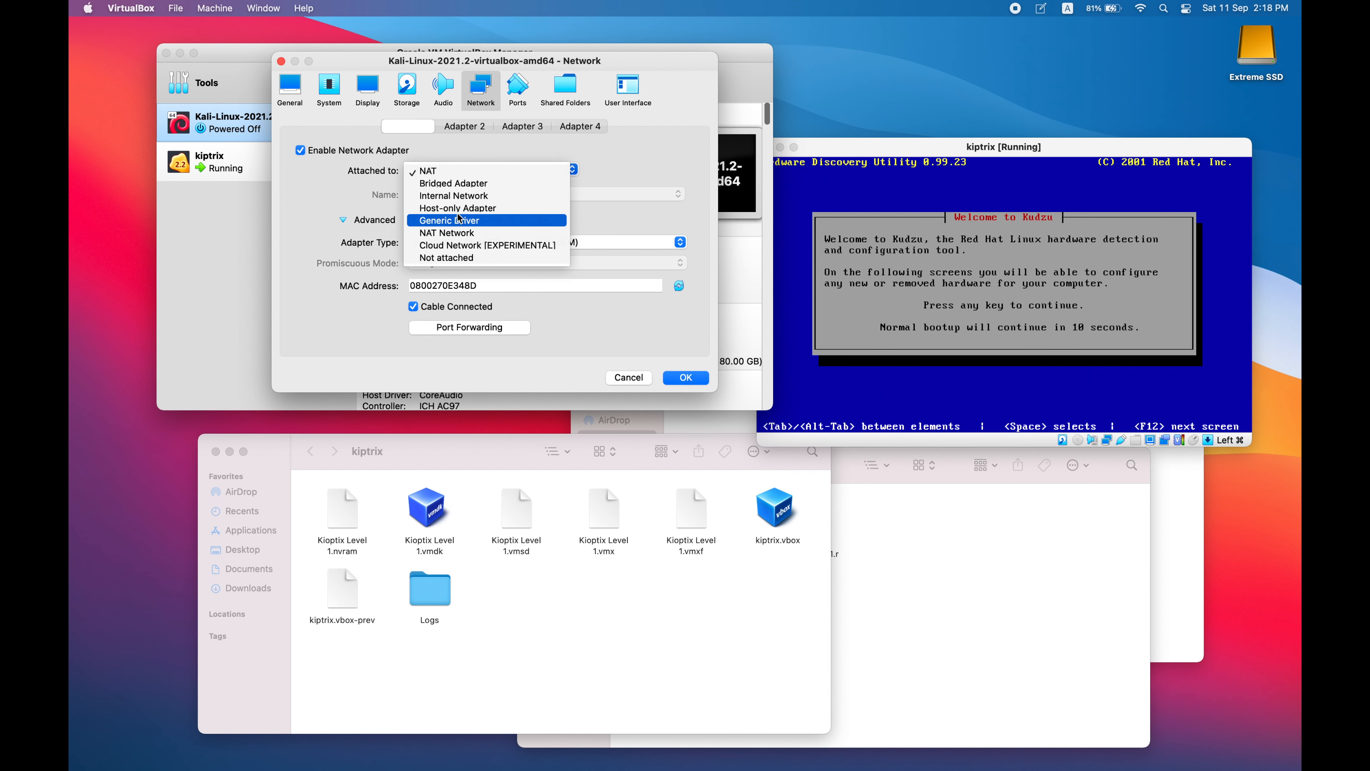
{"action": "left_click", "coordinate": [446, 233]}
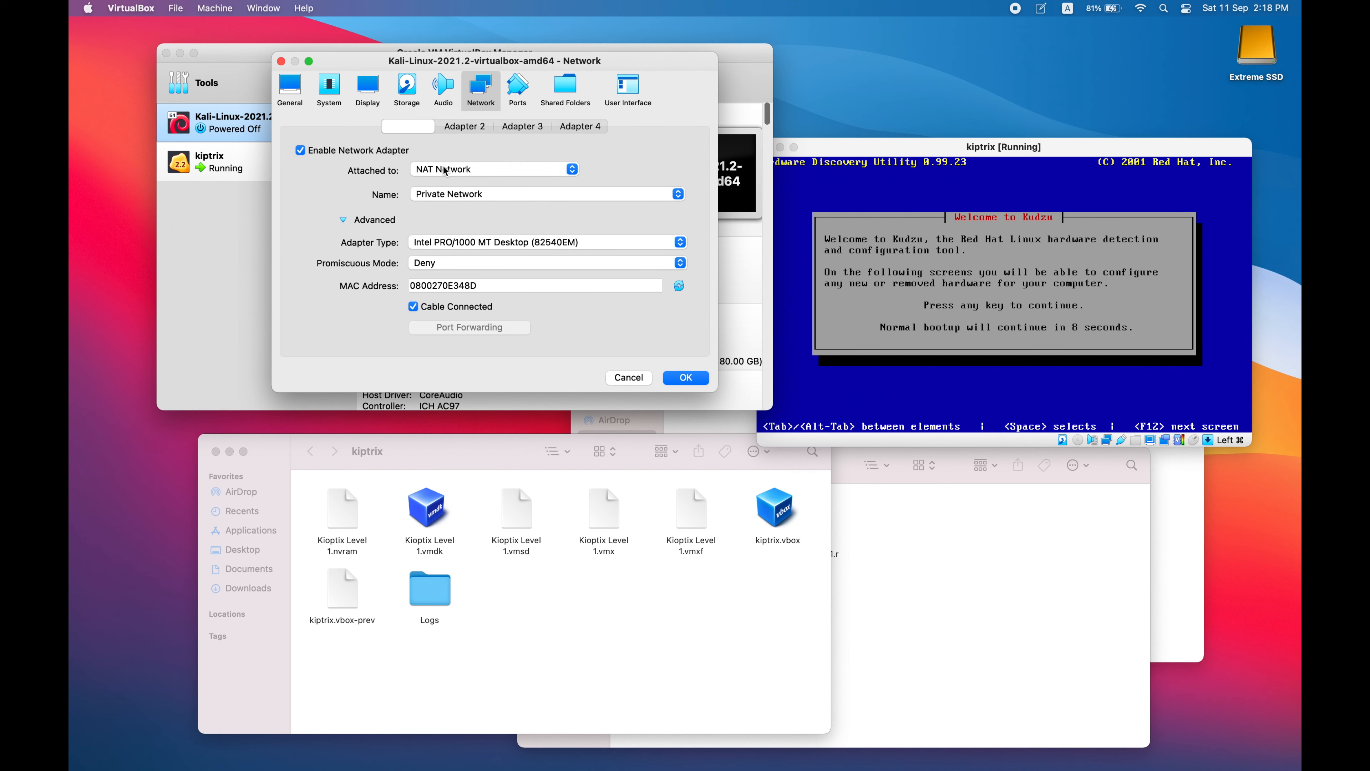
- Set the Kali first adapter's promiscuous mode to Allow All and choose Private Network as its network name
{"action": "left_click", "coordinate": [420, 263]}
{"action": "left_click", "coordinate": [423, 293]}
{"action": "left_click", "coordinate": [457, 194]}
{"action": "left_click", "coordinate": [464, 198]}
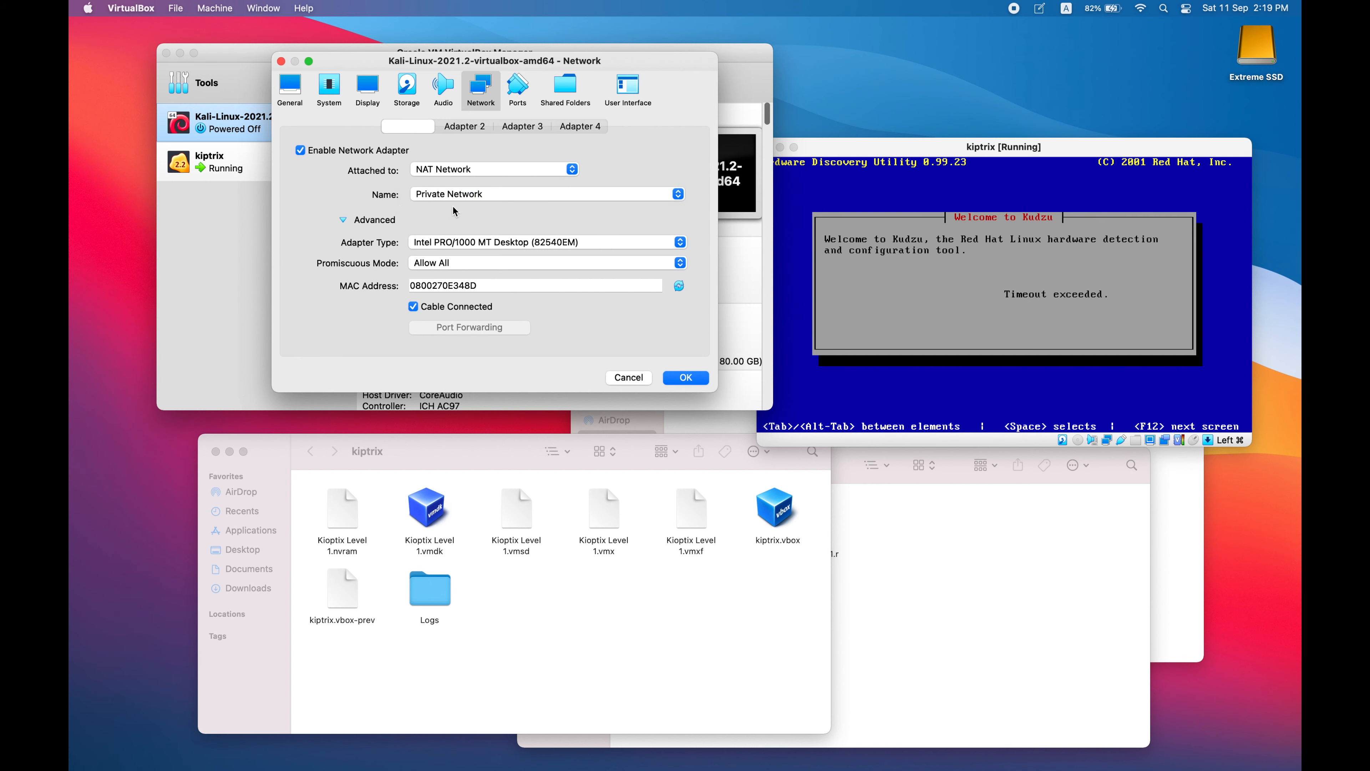
- Enable the Kali machine's second network adapter and attach it to NAT
{"action": "left_click", "coordinate": [462, 127]}
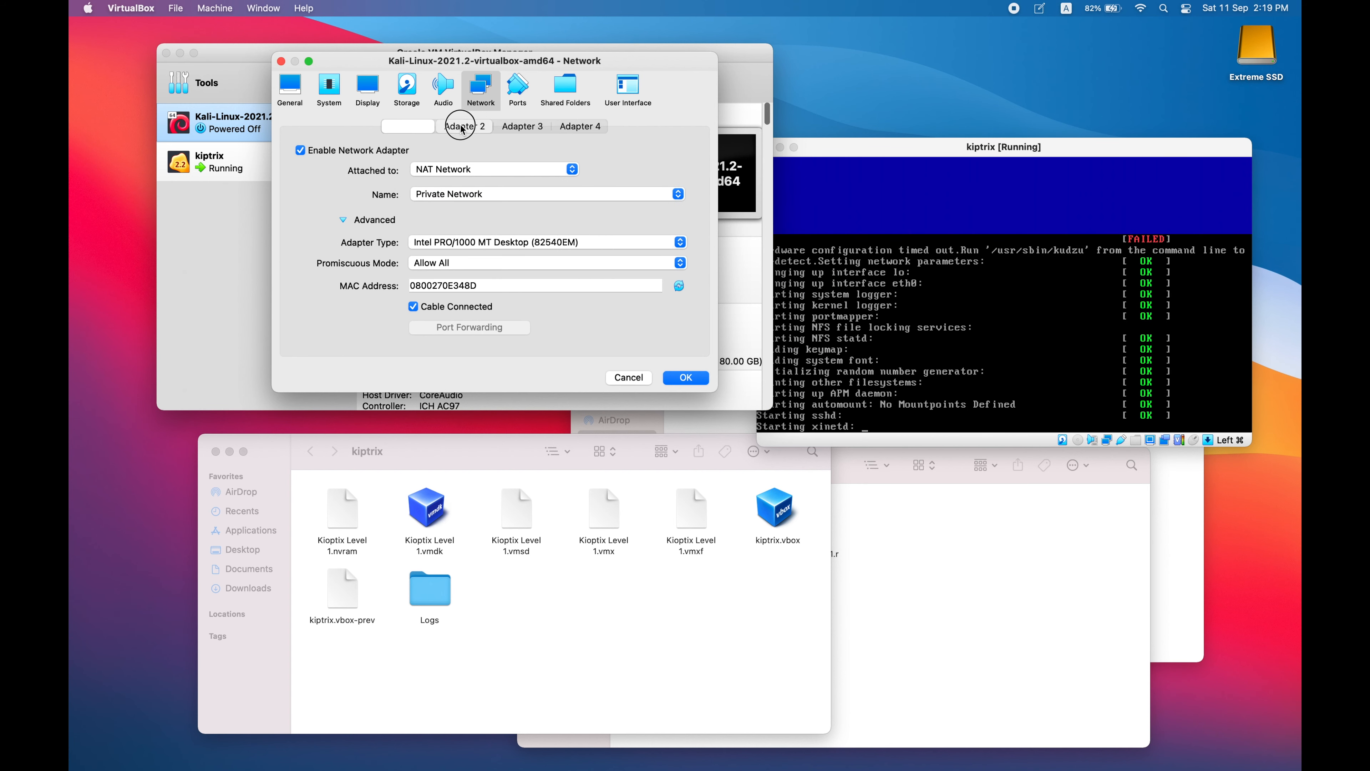
{"action": "left_click", "coordinate": [300, 151]}
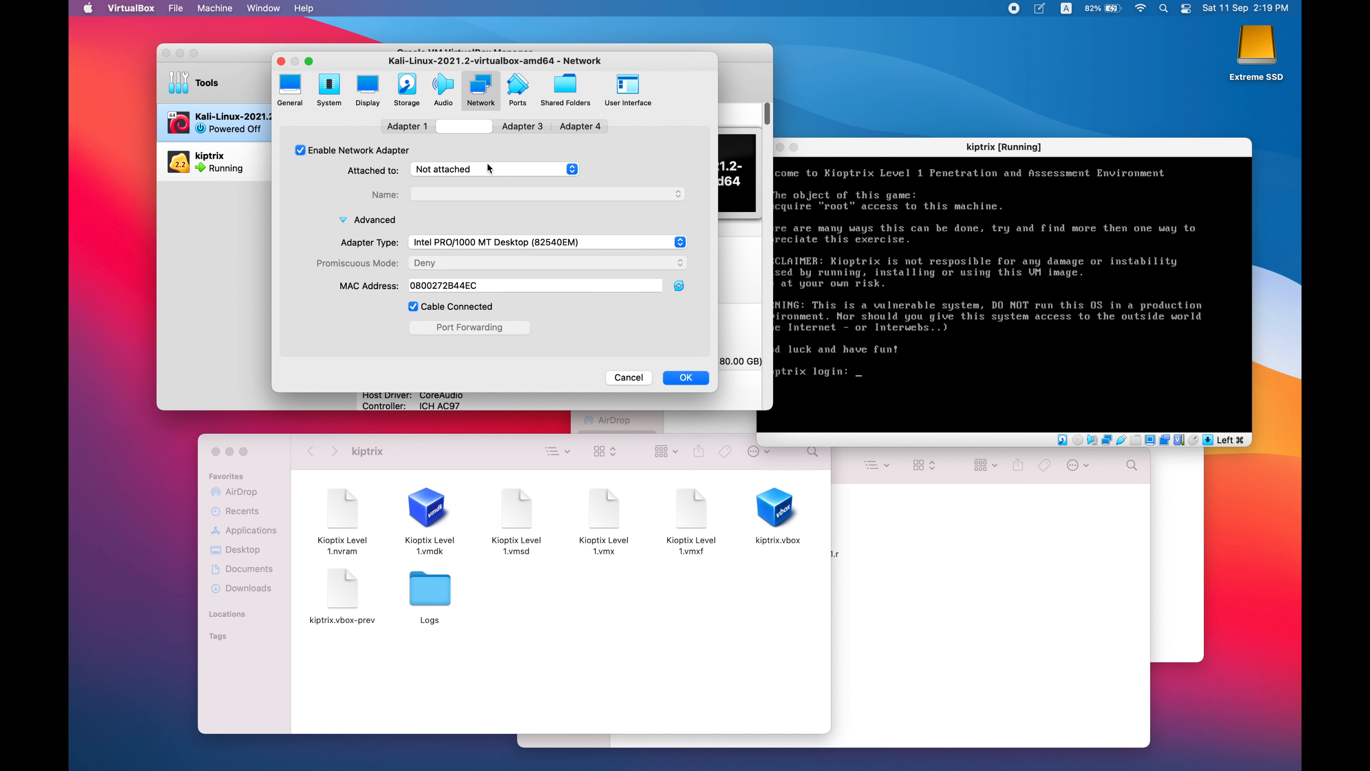
{"action": "left_click", "coordinate": [496, 176]}
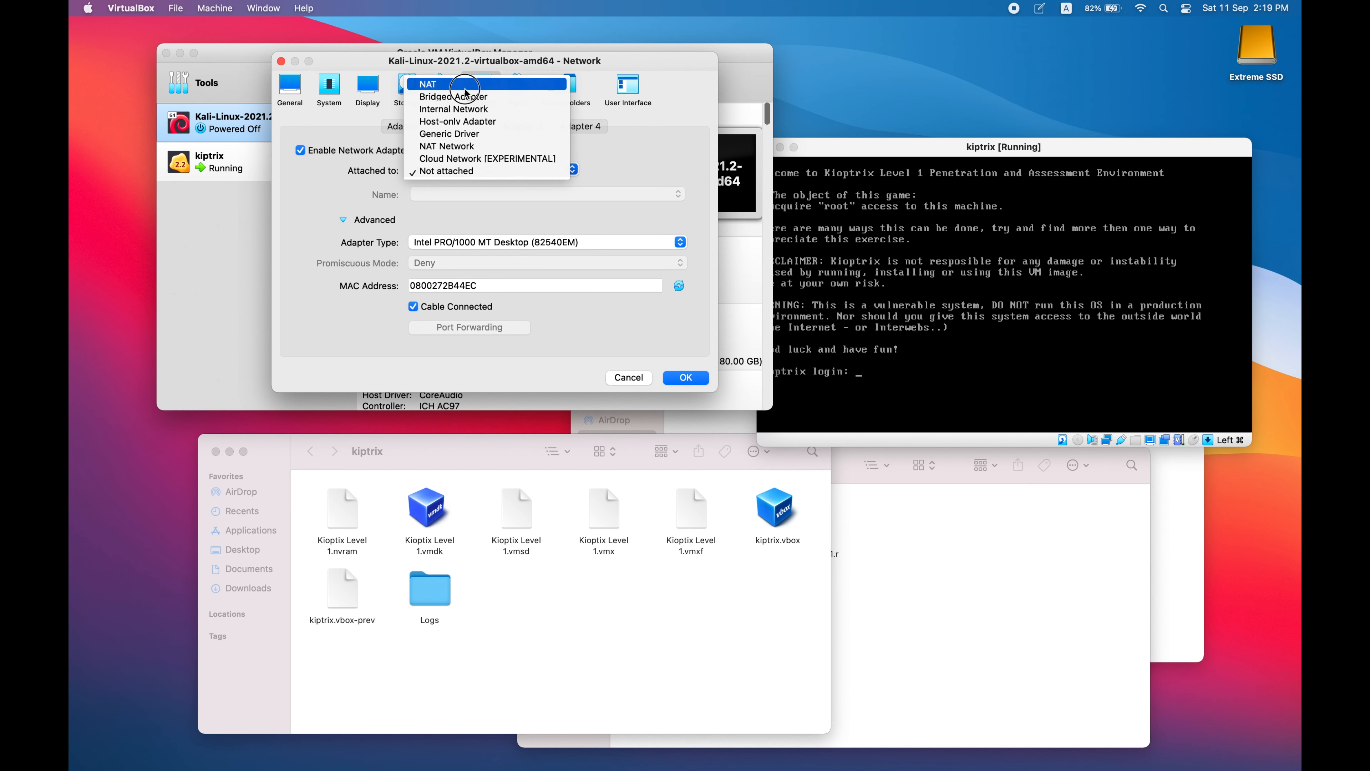
{"action": "left_click", "coordinate": [467, 93]}
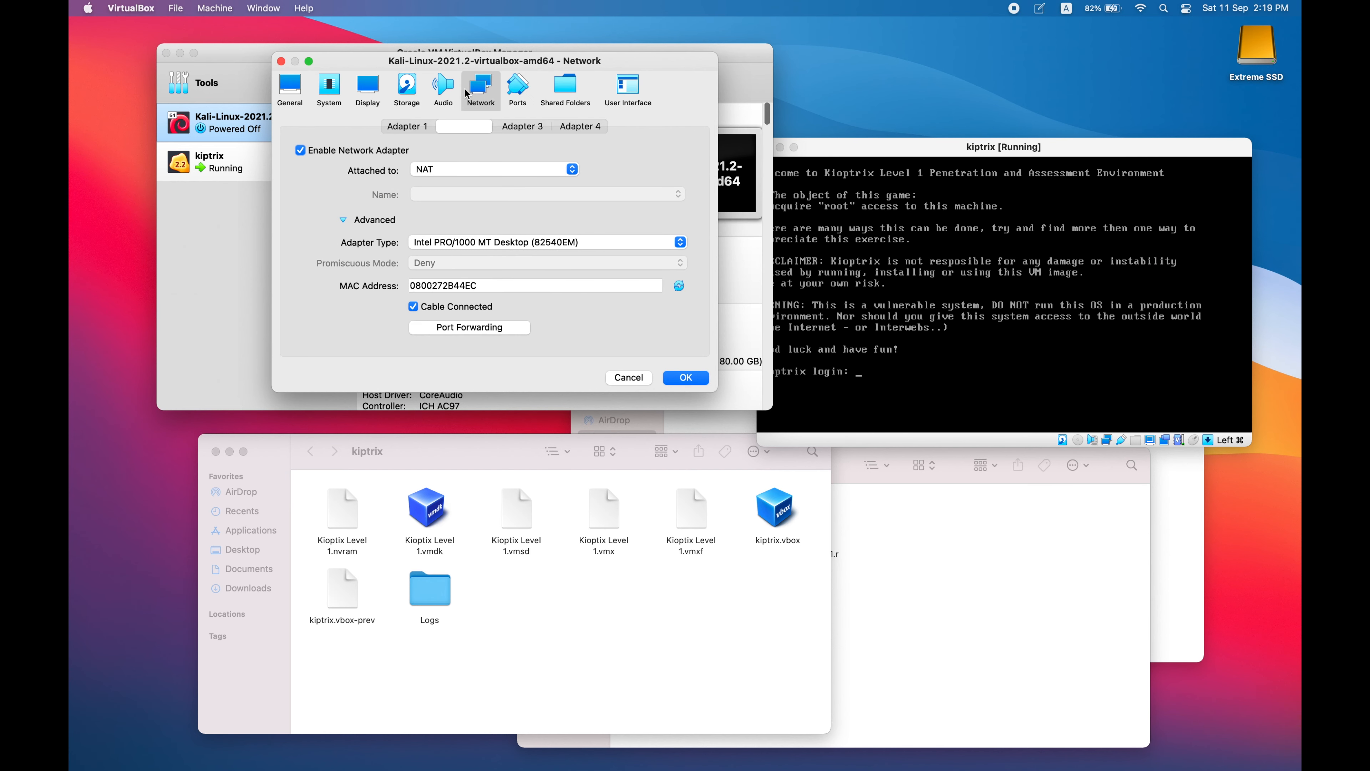
- Enable the Kali machine's third network adapter, attached to Bridged Adapter, and set its promiscuous mode to Allow All
{"action": "left_click", "coordinate": [513, 129]}
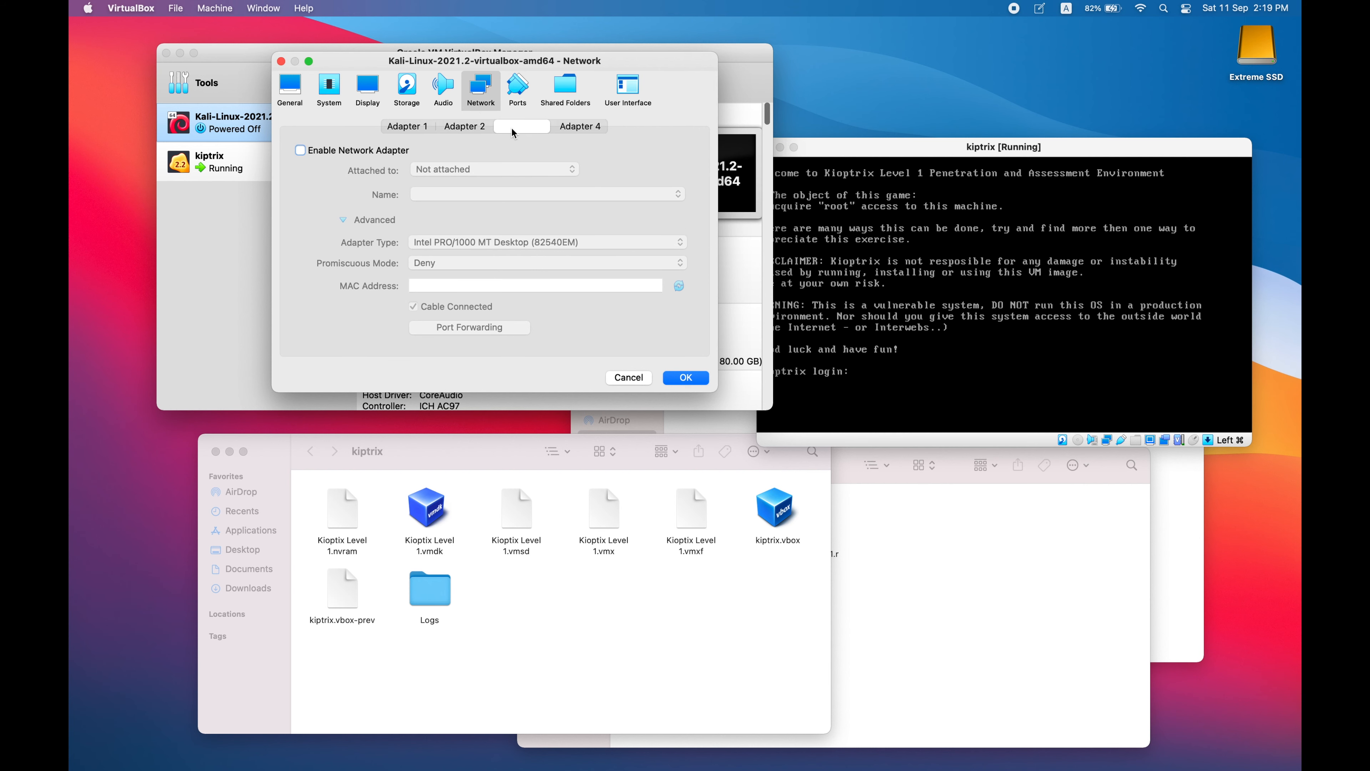
{"action": "left_click", "coordinate": [353, 158]}
{"action": "left_click", "coordinate": [452, 168]}
{"action": "left_click", "coordinate": [447, 102]}
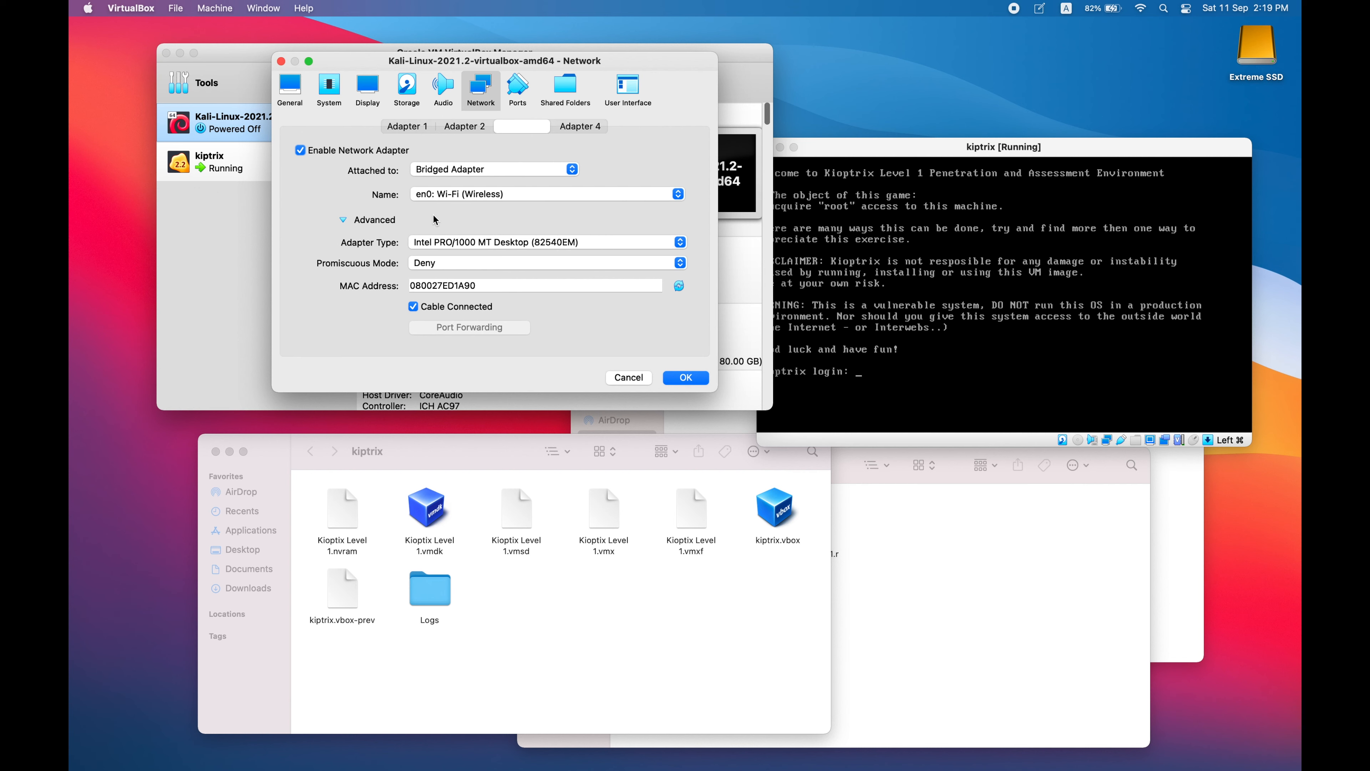
{"action": "left_click", "coordinate": [447, 264]}
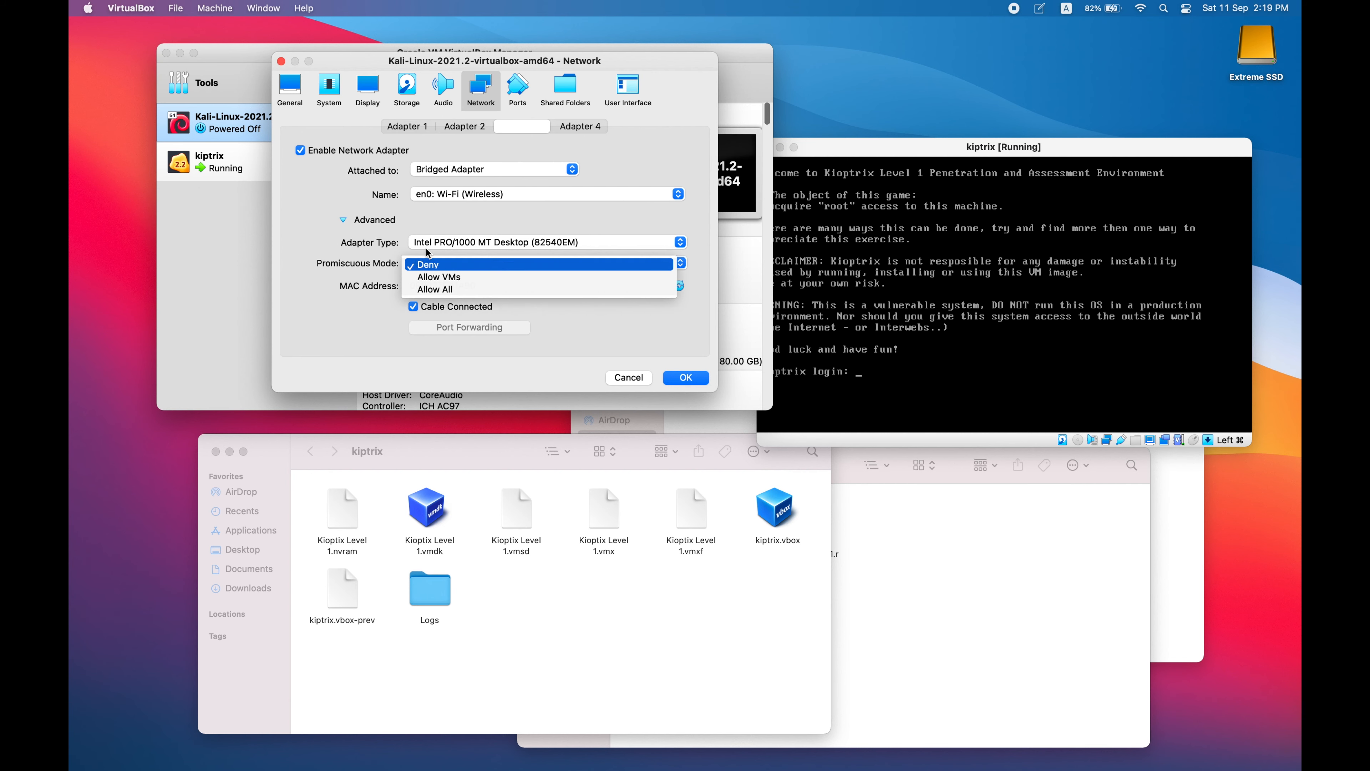
{"action": "left_click", "coordinate": [376, 251]}
{"action": "left_click", "coordinate": [494, 262]}
{"action": "left_click", "coordinate": [469, 290]}
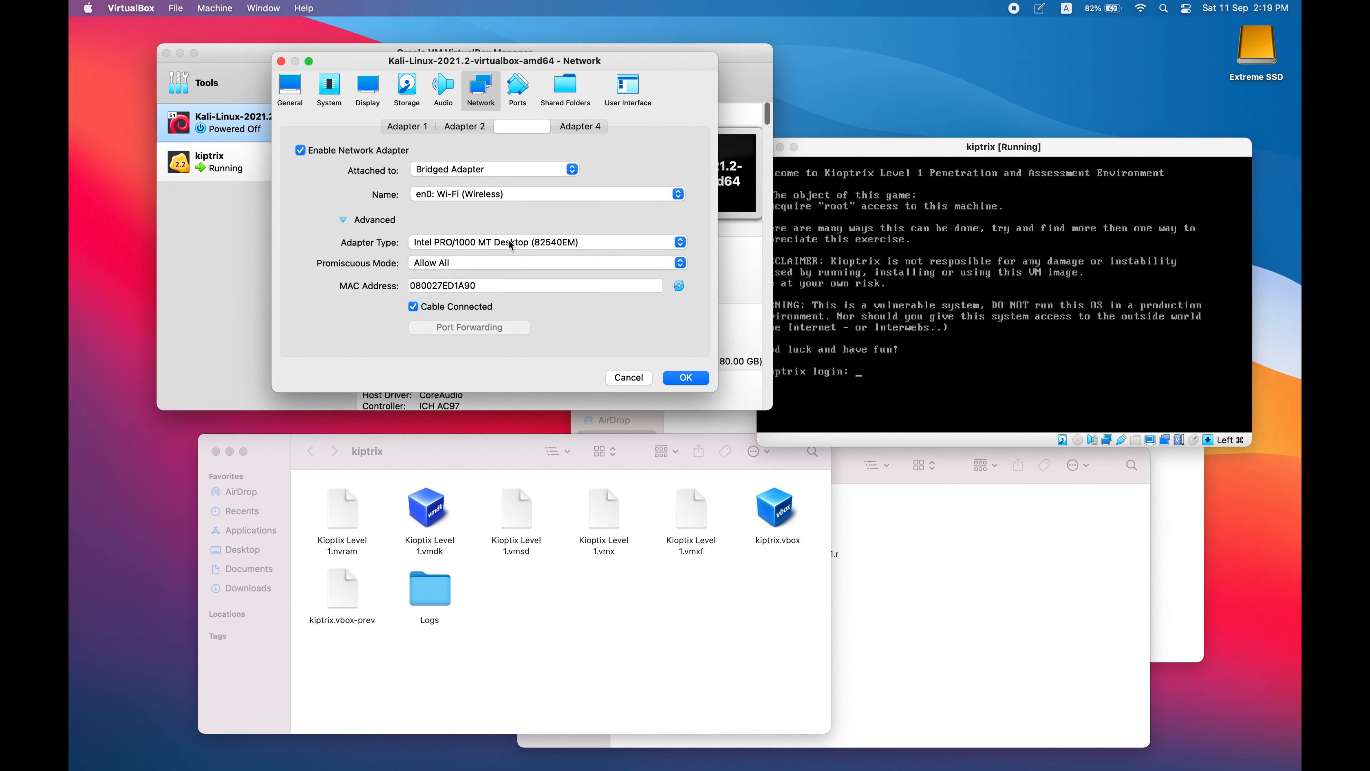
- Attach the Kali machine's fourth adapter to Host-only Adapter, turn that adapter back off, and save the network settings
{"action": "left_click", "coordinate": [581, 127]}
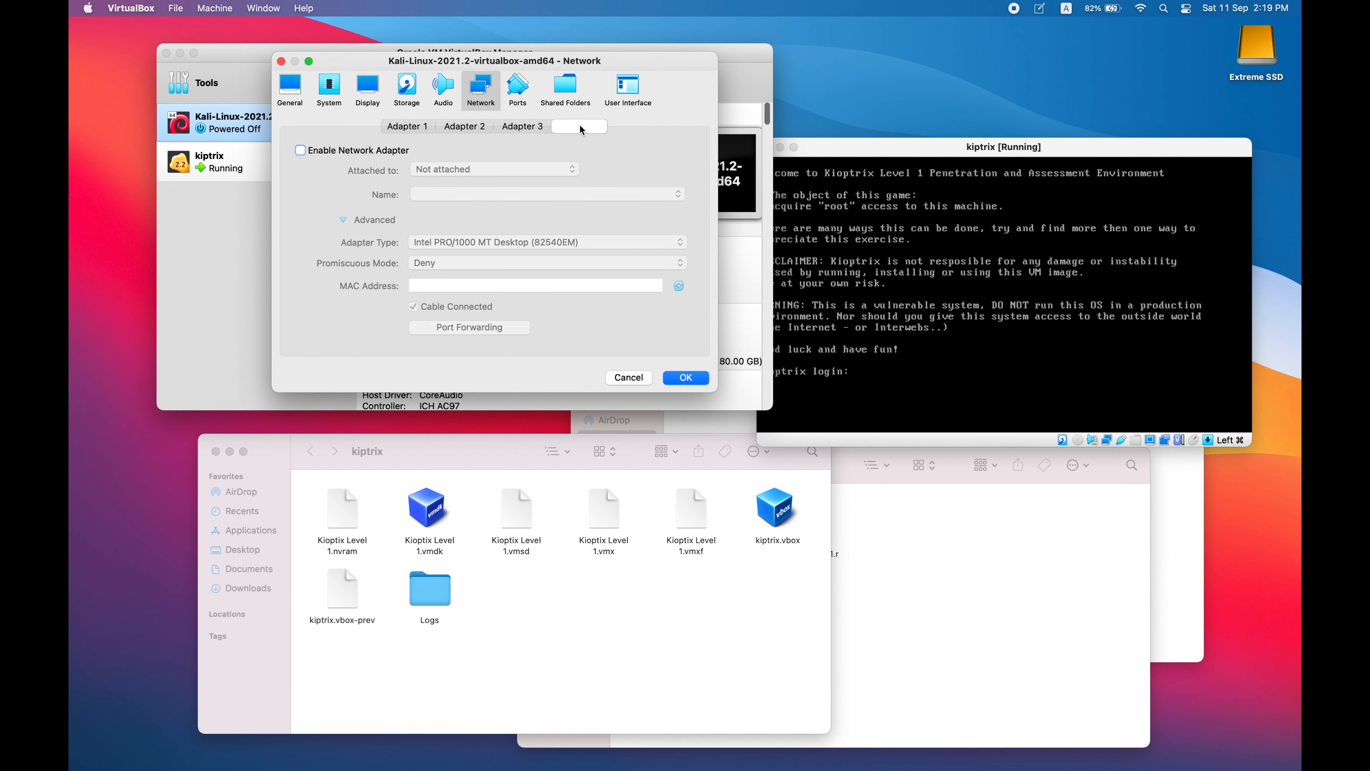
{"action": "left_click", "coordinate": [368, 152]}
{"action": "left_click", "coordinate": [430, 170]}
{"action": "left_click", "coordinate": [435, 123]}
{"action": "left_click", "coordinate": [461, 196]}
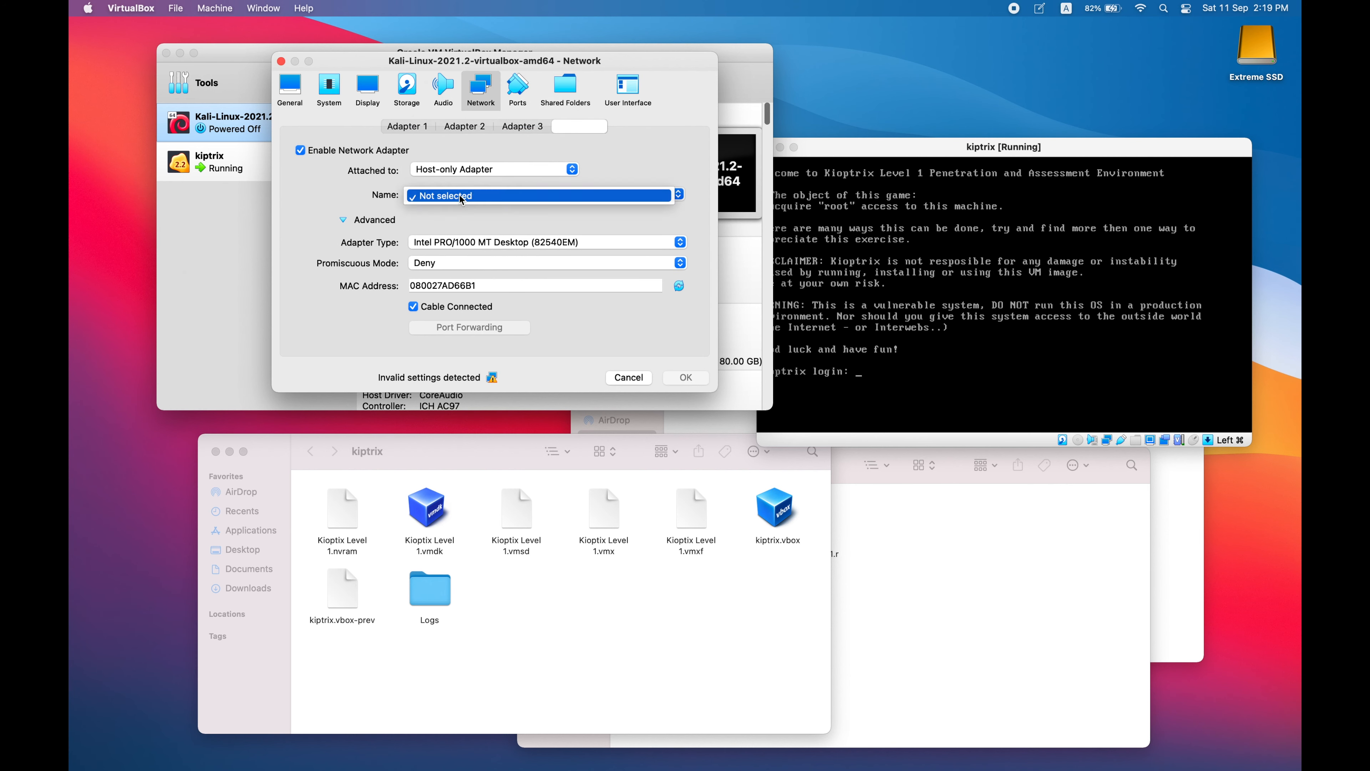
{"action": "left_click", "coordinate": [461, 196]}
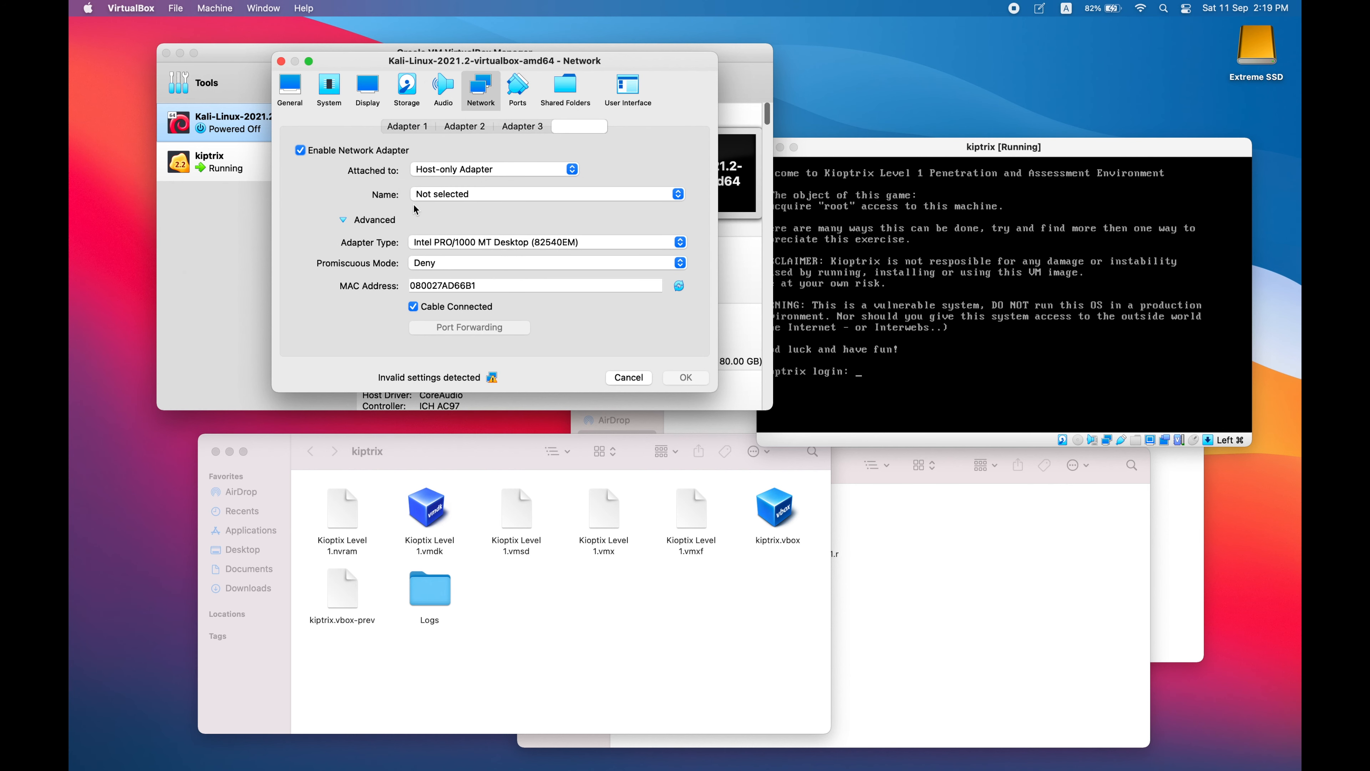
{"action": "left_click", "coordinate": [301, 150]}
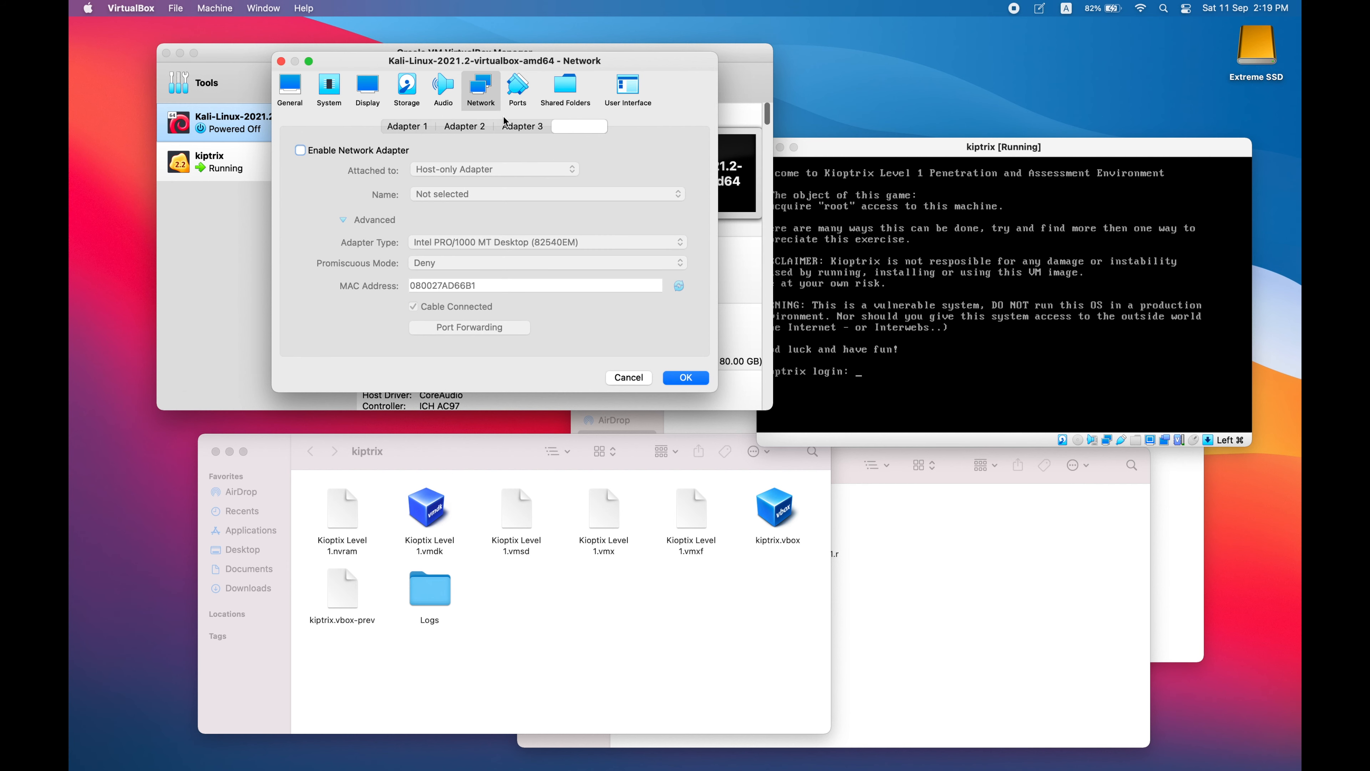
{"action": "left_click", "coordinate": [686, 378]}
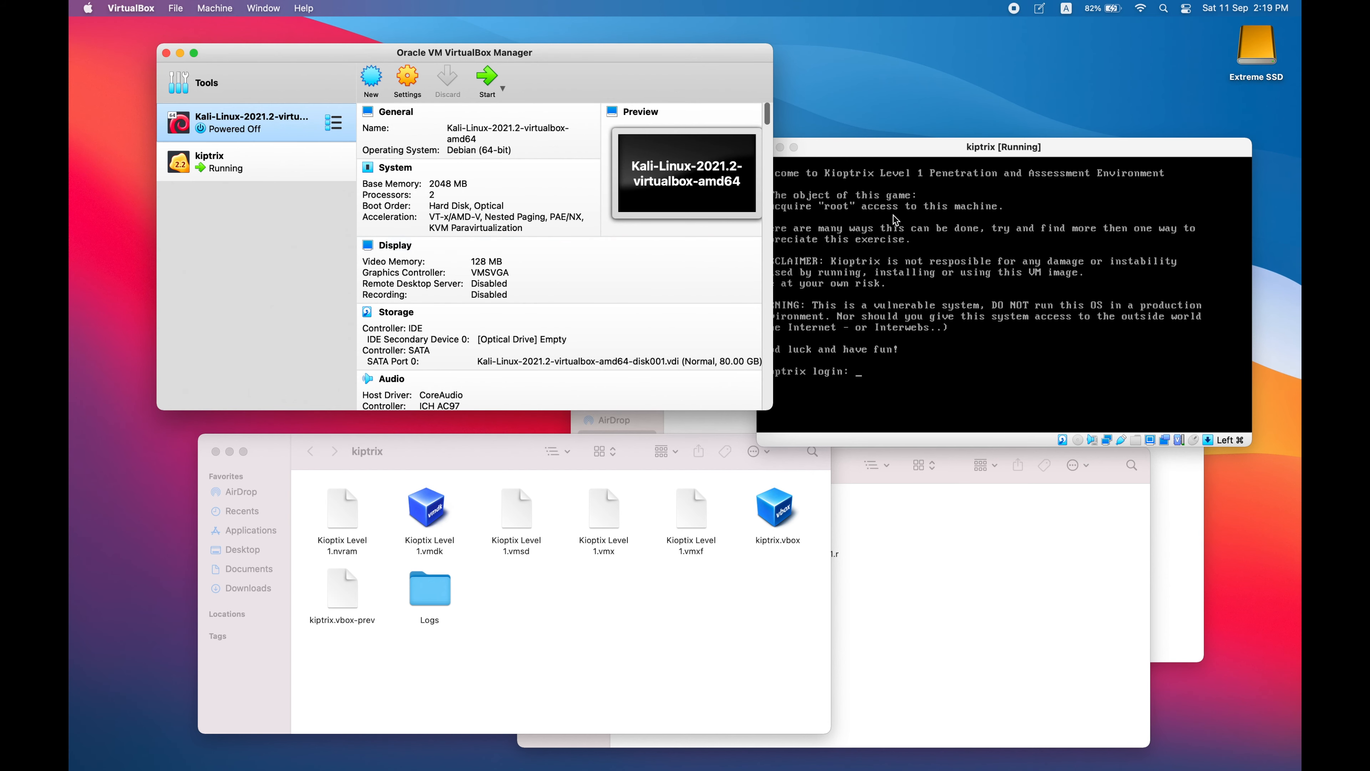
- Minimize the kiptrix machine's window and close the extra Finder windows, keeping only Downloads open
{"action": "left_click", "coordinate": [904, 148]}
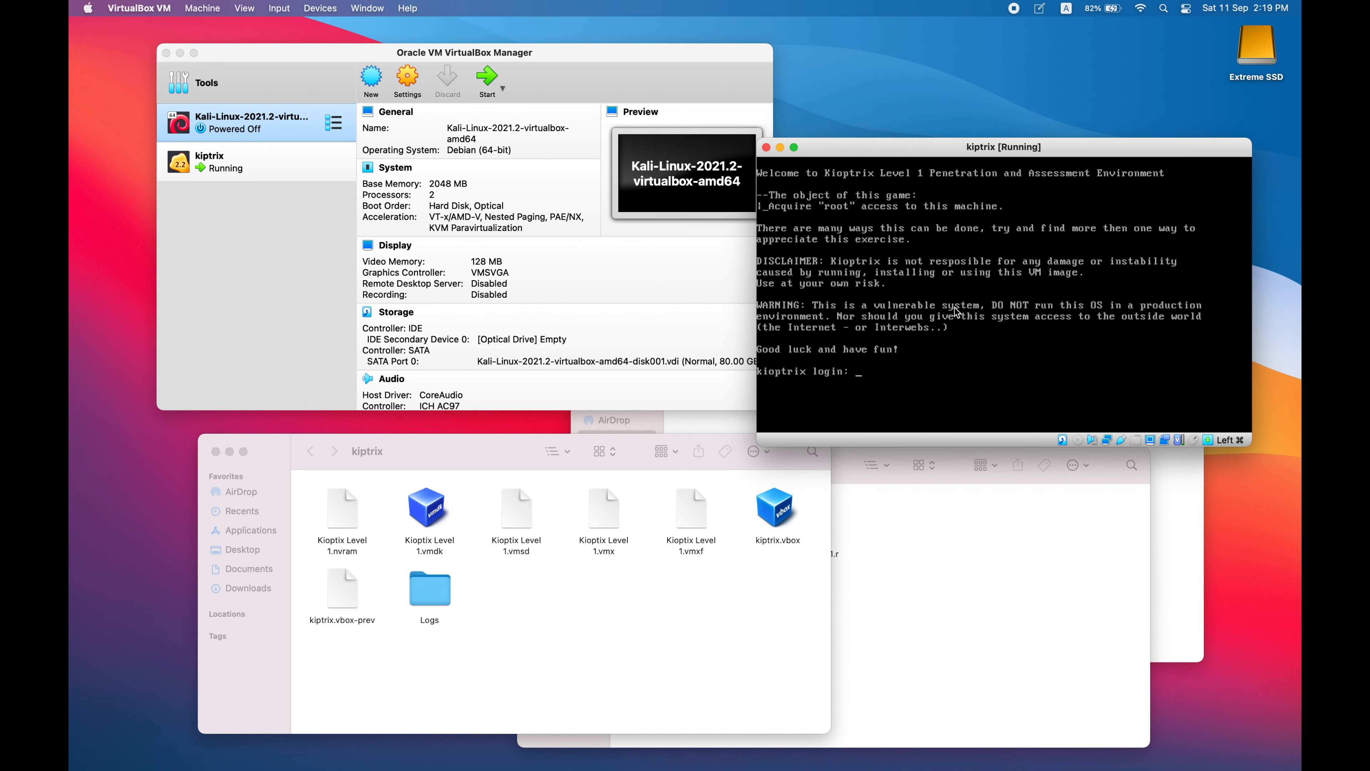
{"action": "left_click_drag", "start_coordinate": [938, 157], "coordinate": [976, 217]}
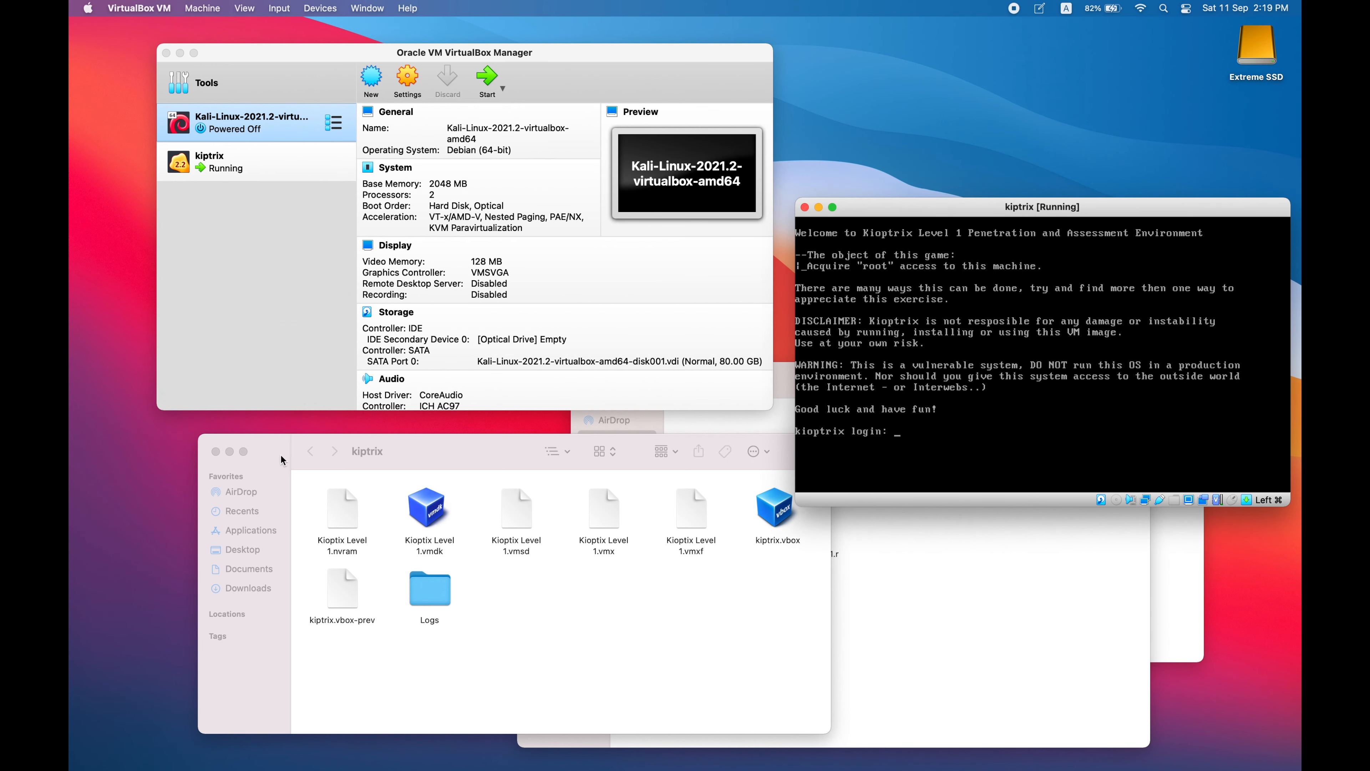
{"action": "left_click", "coordinate": [262, 453]}
{"action": "left_click", "coordinate": [215, 451]}
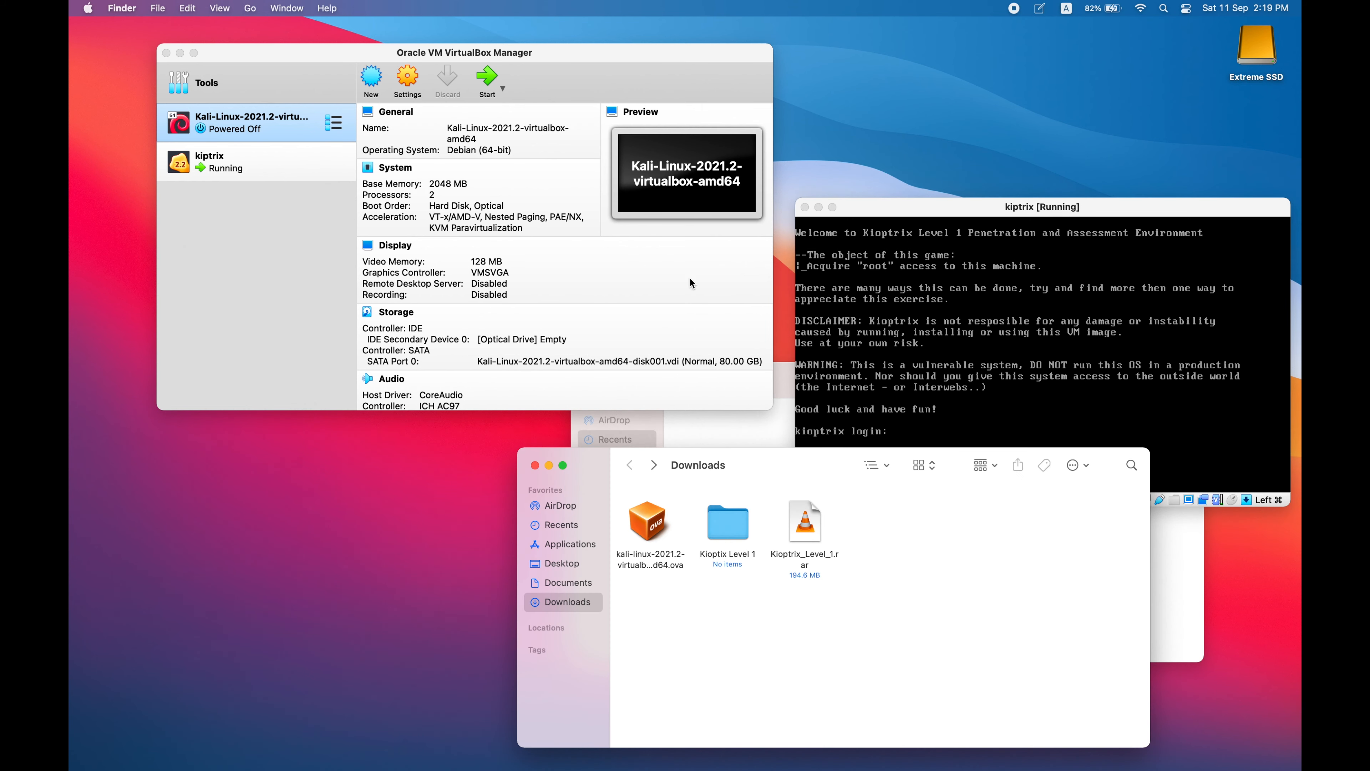
{"action": "left_click", "coordinate": [819, 207]}
{"action": "left_click", "coordinate": [907, 544]}
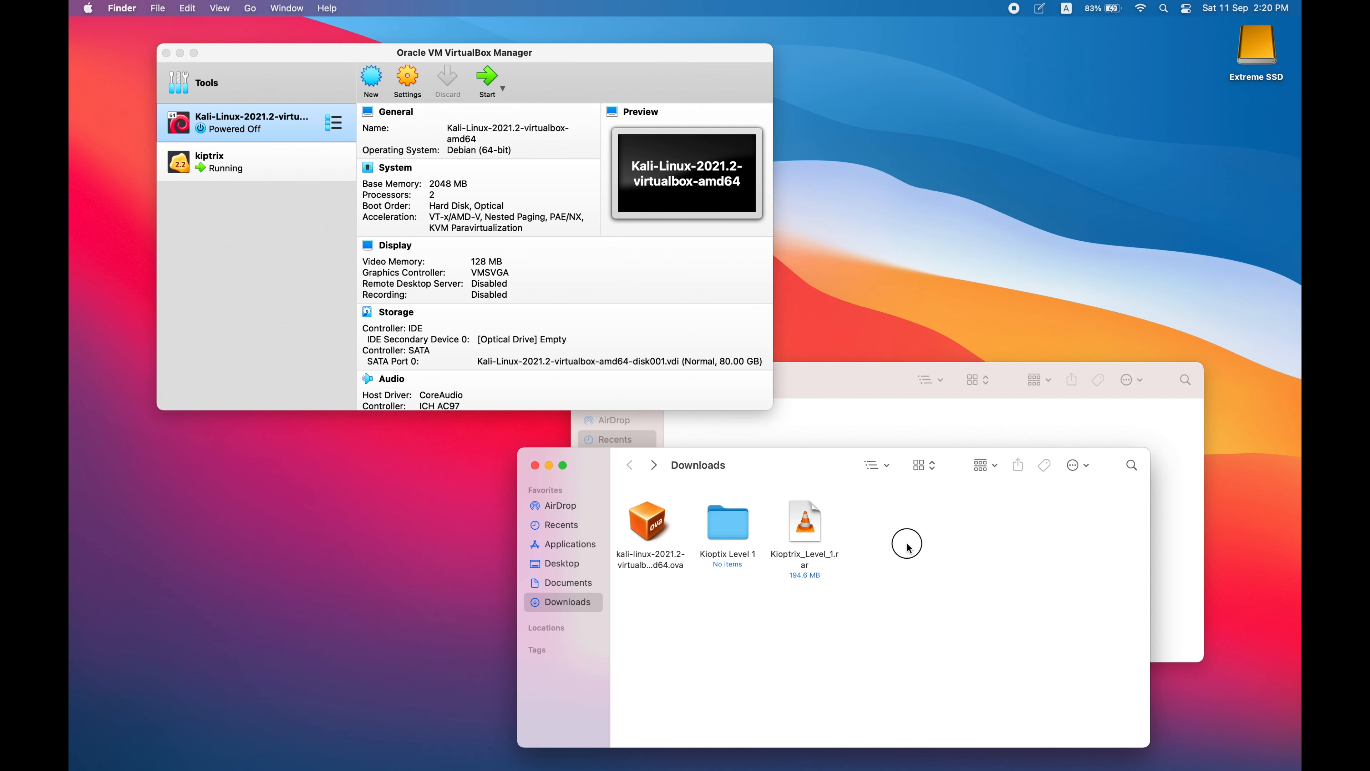
{"action": "left_click", "coordinate": [829, 407]}
{"action": "left_click", "coordinate": [588, 380]}
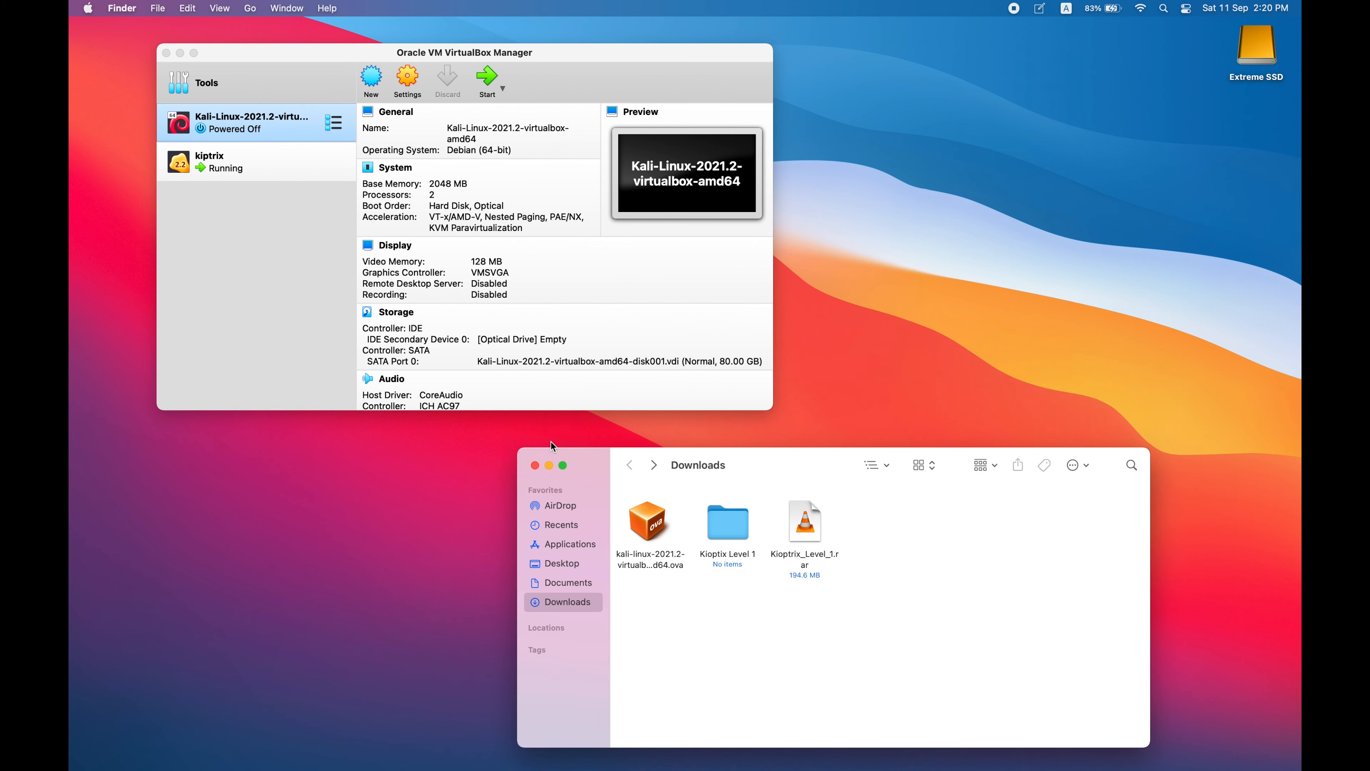
- Create a host-only network in VirtualBox's Host Network Manager and reposition the manager window
{"action": "left_click", "coordinate": [252, 298]}
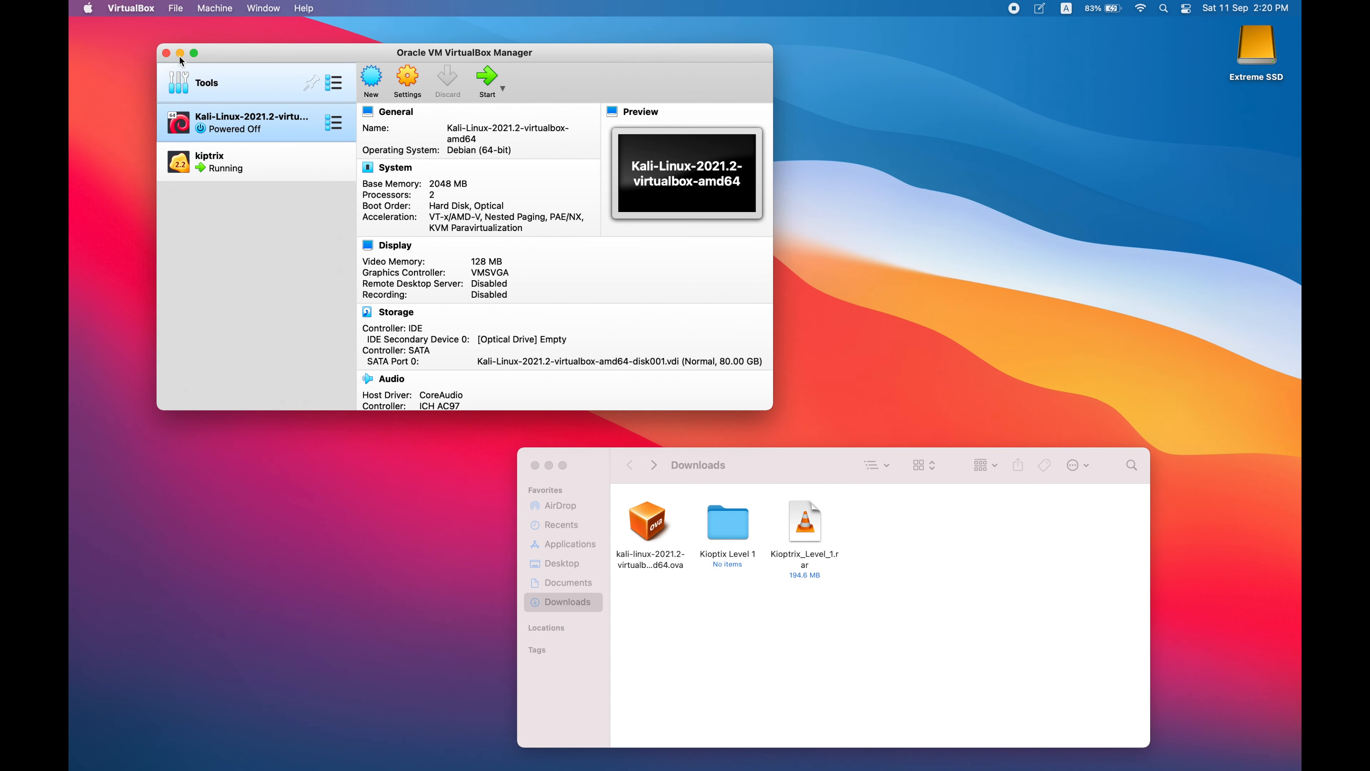
{"action": "left_click", "coordinate": [241, 225]}
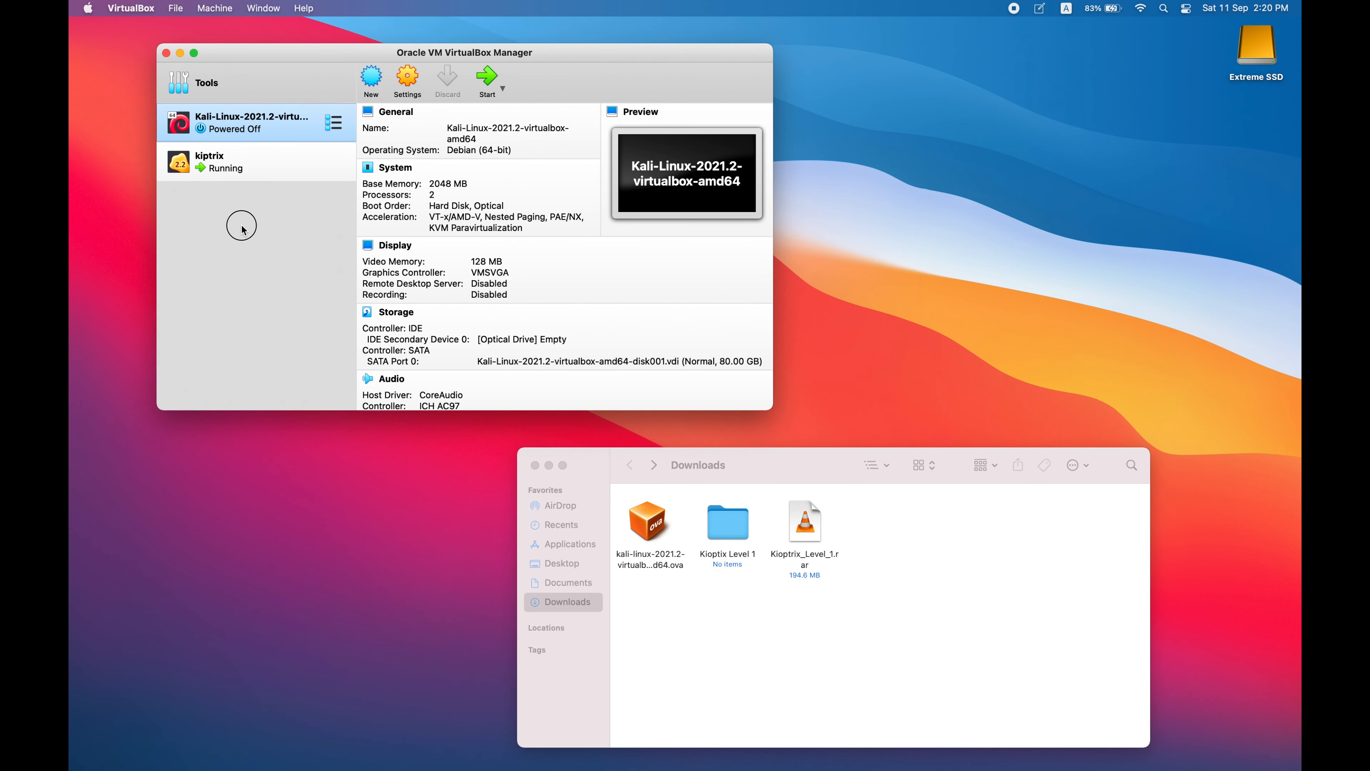
{"action": "left_click", "coordinate": [178, 10]}
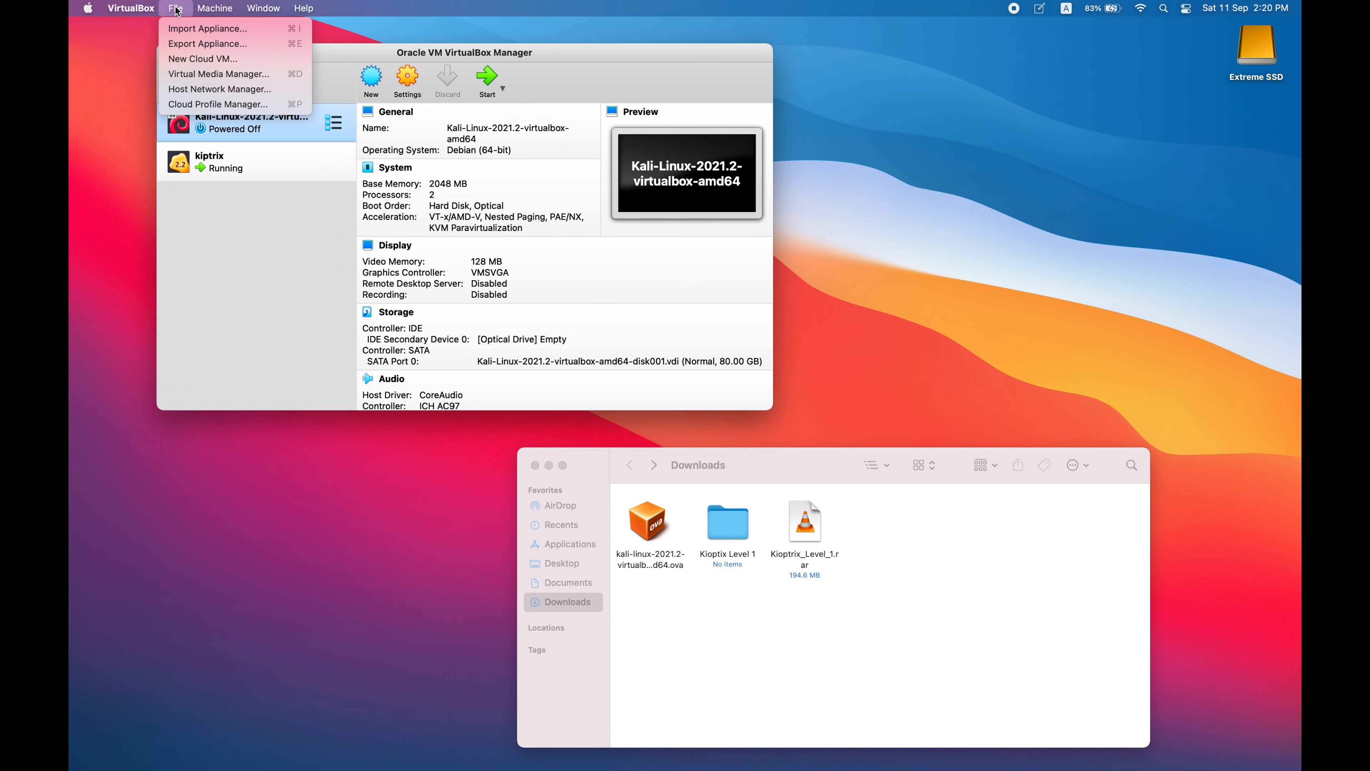
{"action": "left_click", "coordinate": [249, 89]}
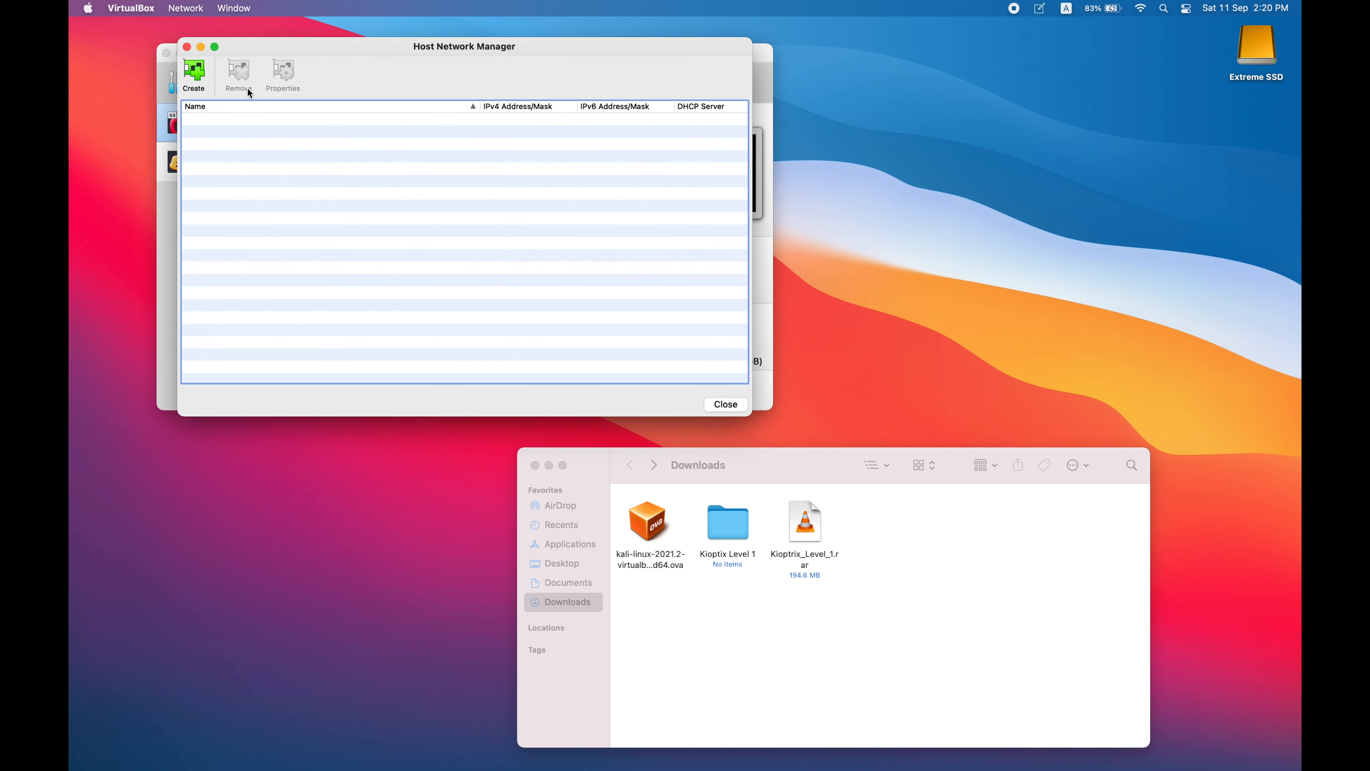
{"action": "left_click", "coordinate": [195, 75]}
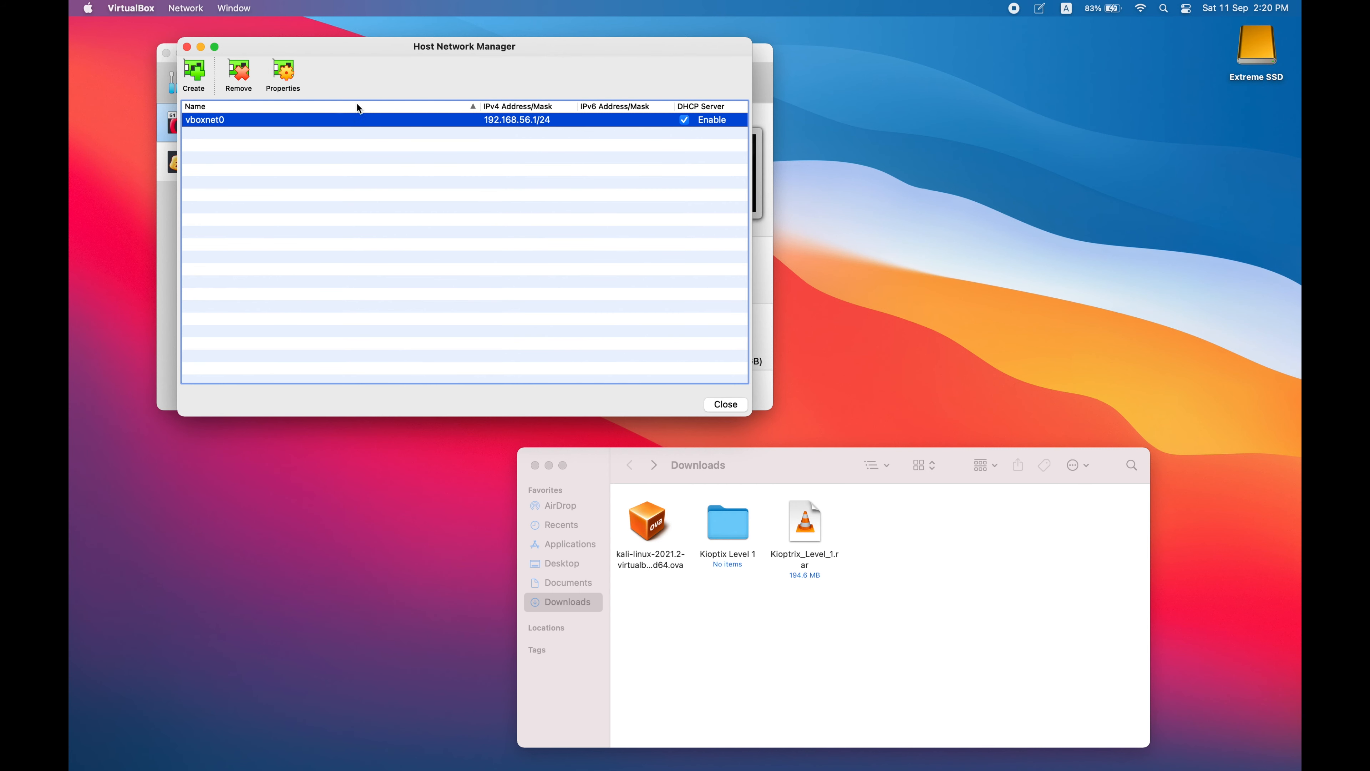
{"action": "left_click_drag", "start_coordinate": [383, 43], "coordinate": [419, 58]}
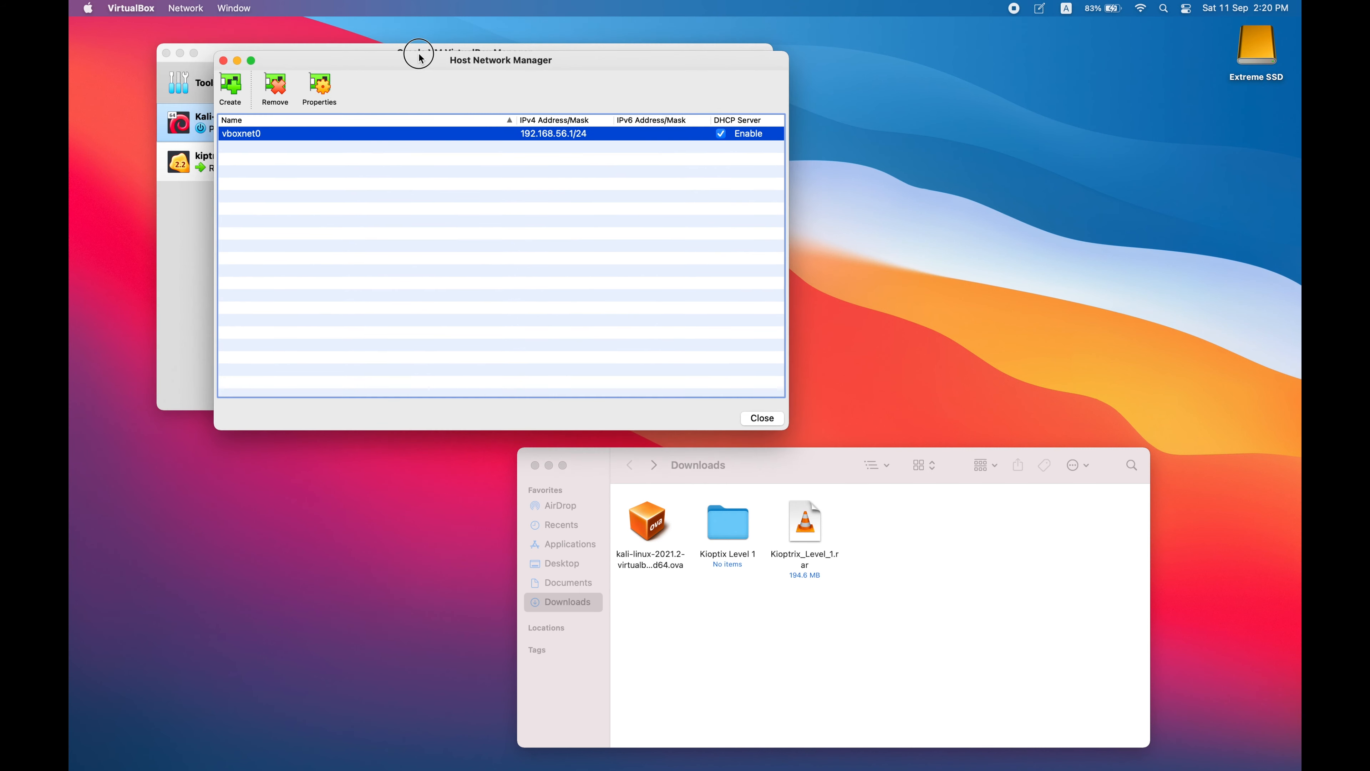
- Try to set the new host-only network's manual IPv4 address to 192.168.55.1, looking at its DHCP server settings as well
{"action": "double_click", "coordinate": [547, 133]}
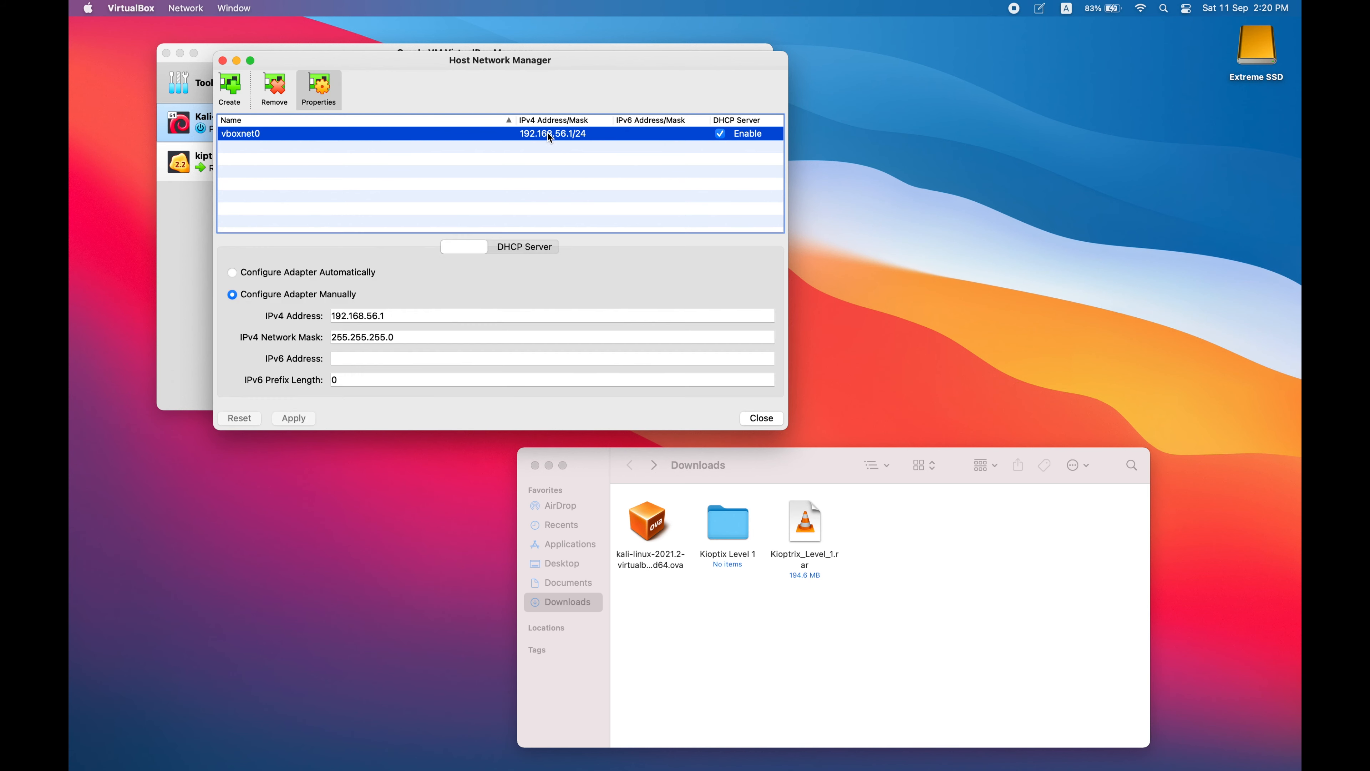
{"action": "left_click", "coordinate": [384, 315]}
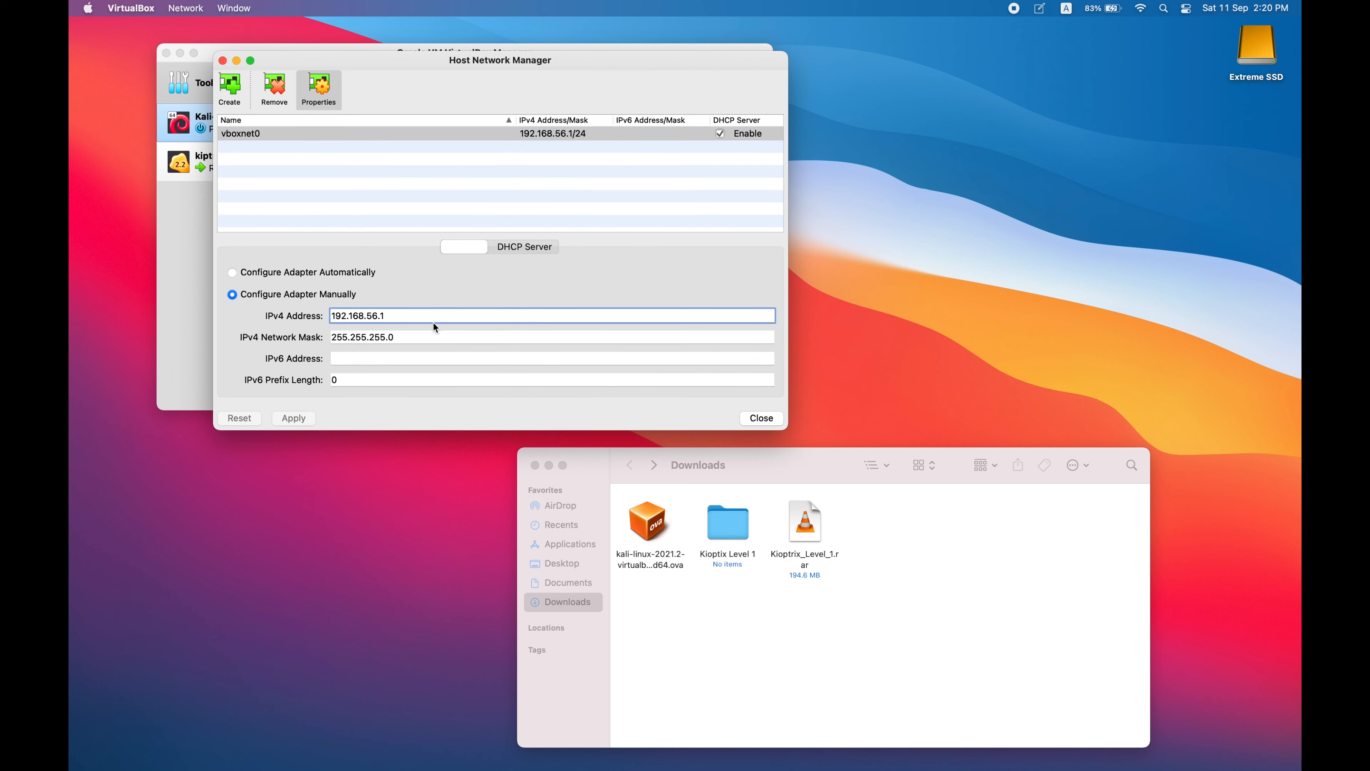
{"action": "key", "text": "BackSpace"}
{"action": "type", "text": "5"}
{"action": "left_click", "coordinate": [502, 248]}
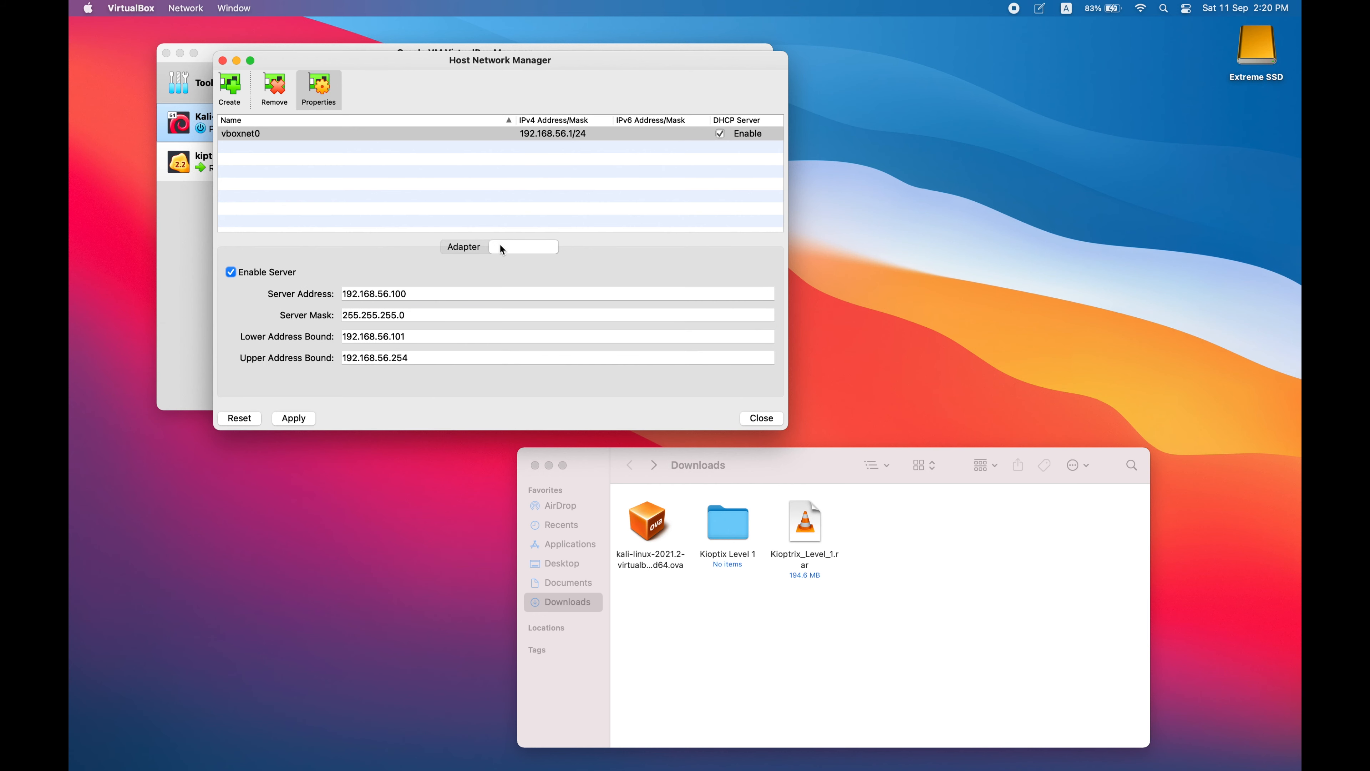
{"action": "left_click", "coordinate": [466, 246]}
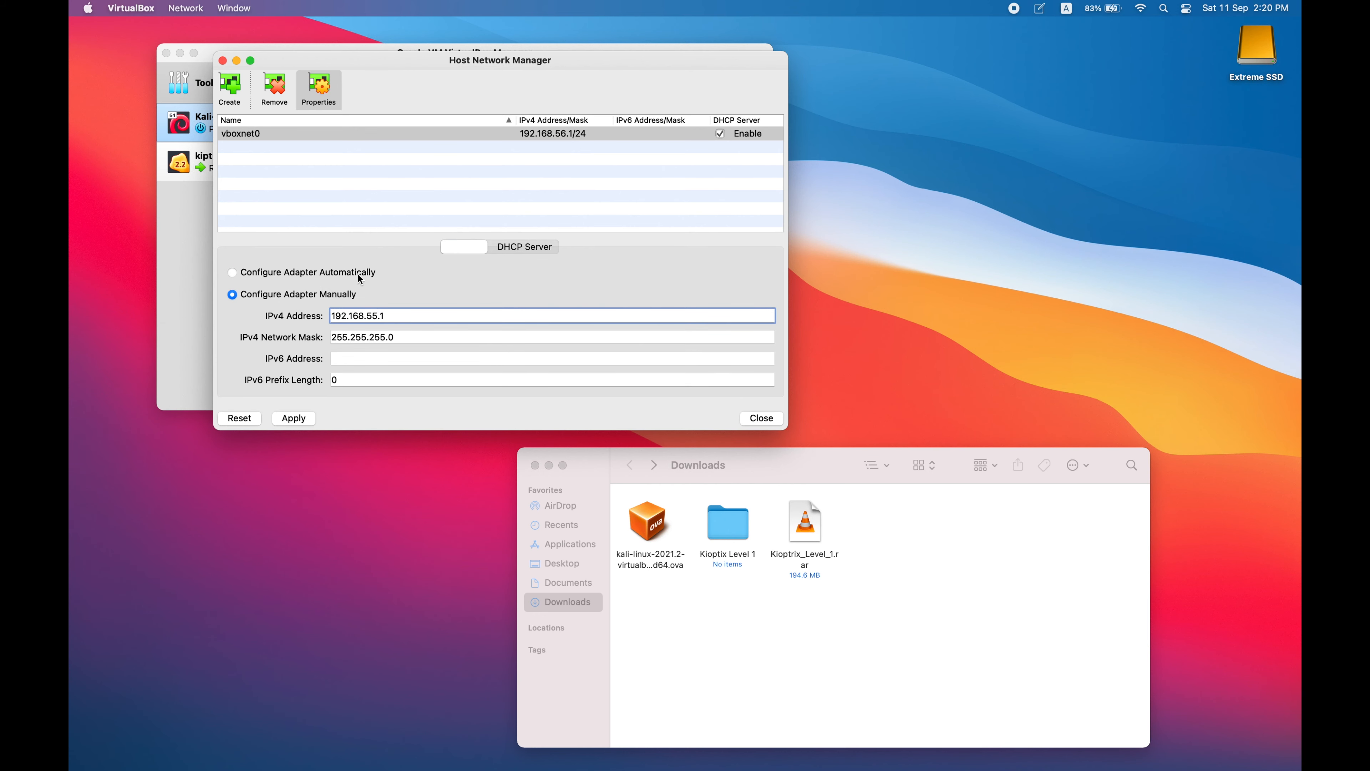
{"action": "left_click", "coordinate": [388, 294]}
{"action": "left_click", "coordinate": [297, 418]}
- Create a second host-only network and close the Host Network Manager
{"action": "left_click", "coordinate": [231, 90]}
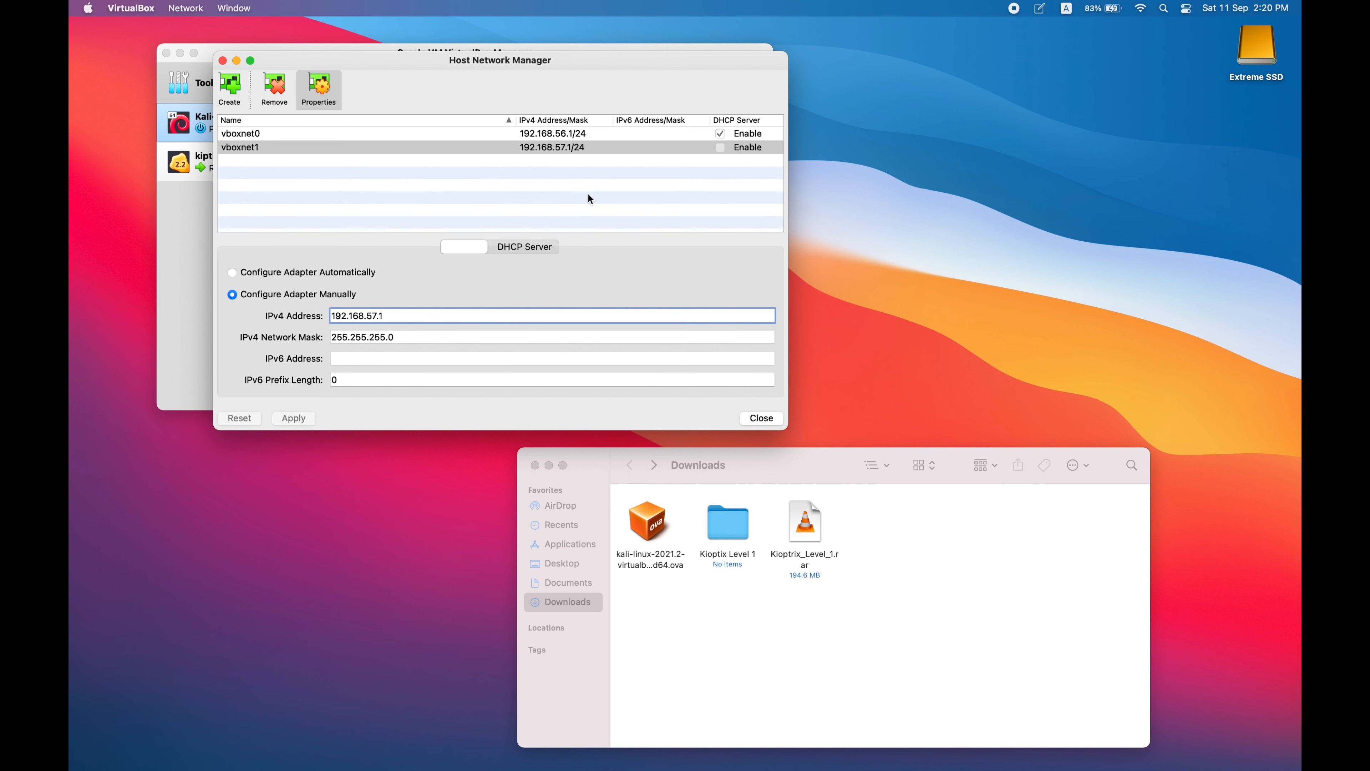
{"action": "left_click", "coordinate": [224, 60]}
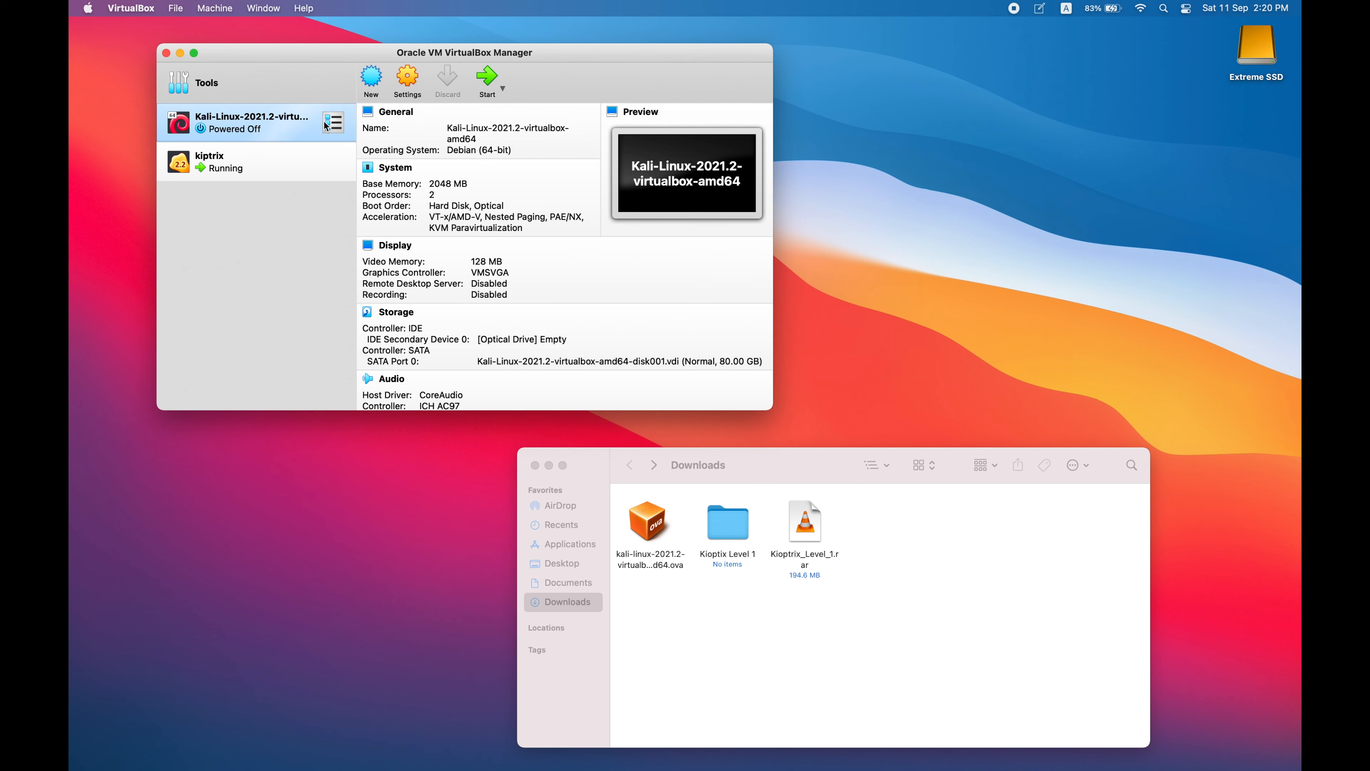
- Enable the Kali machine's fourth network adapter as a Host-only Adapter using the vboxnet0 network
{"action": "right_click", "coordinate": [320, 132]}
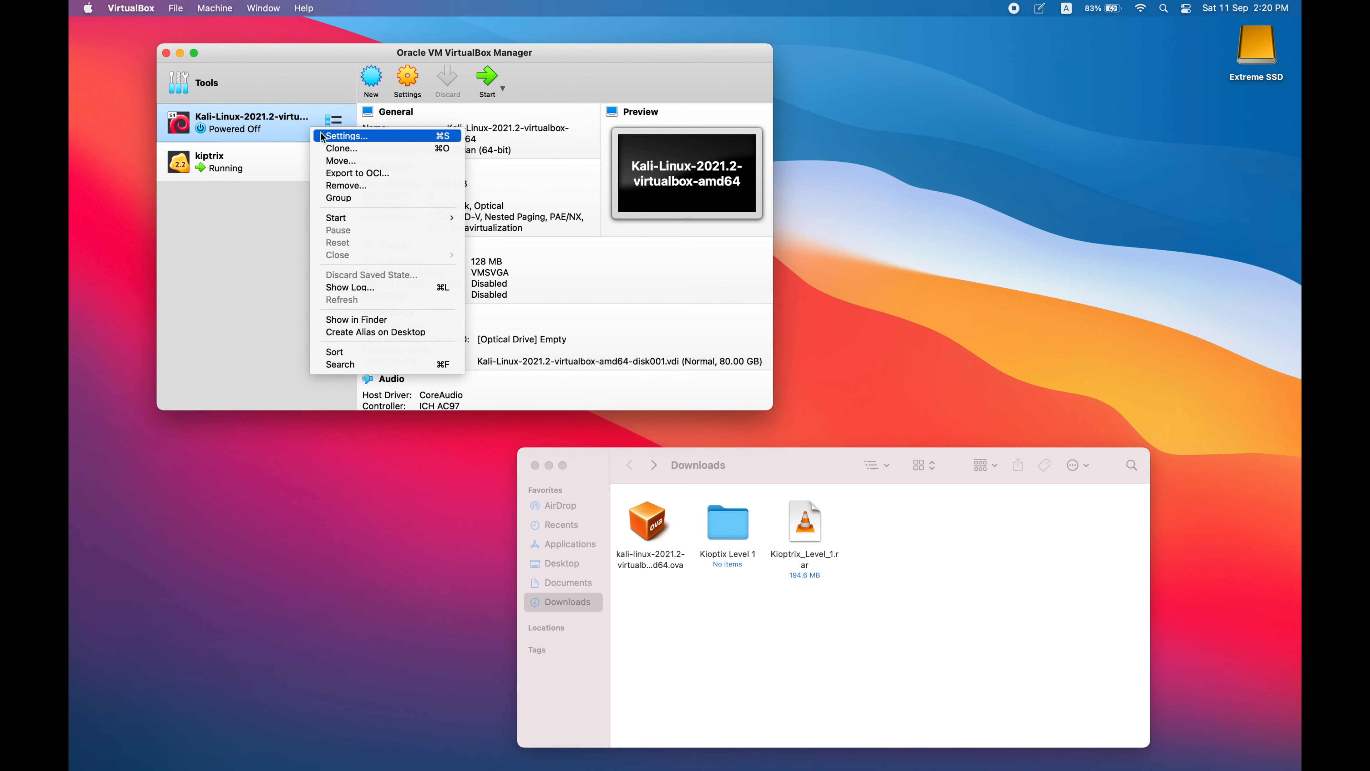
{"action": "left_click", "coordinate": [322, 135]}
{"action": "left_click", "coordinate": [449, 54]}
{"action": "left_click", "coordinate": [551, 93]}
{"action": "left_click", "coordinate": [298, 117]}
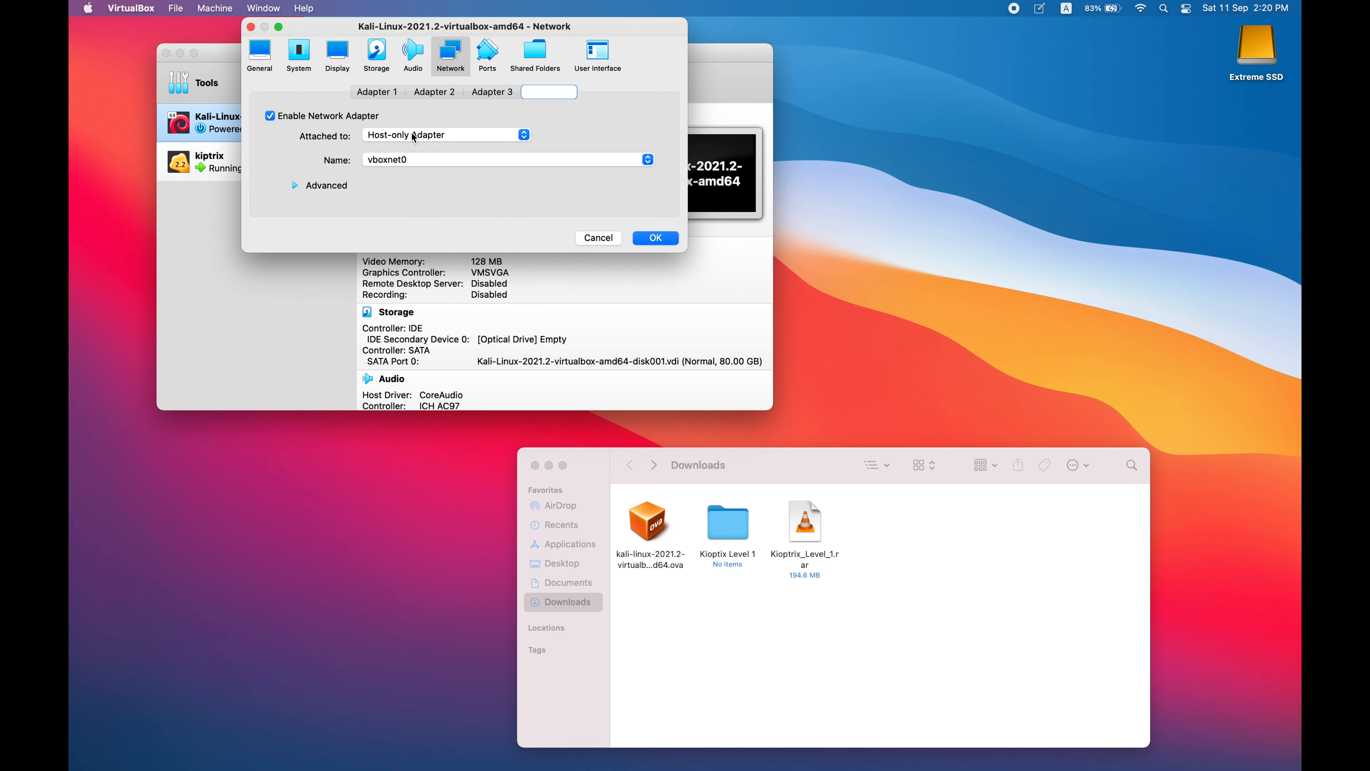
{"action": "left_click", "coordinate": [413, 162]}
{"action": "left_click", "coordinate": [397, 206]}
- Turn off Cable Connected for the Kali machine's adapters 4, 3 and 2, check Adapter 1, and save the settings
{"action": "left_click", "coordinate": [294, 186]}
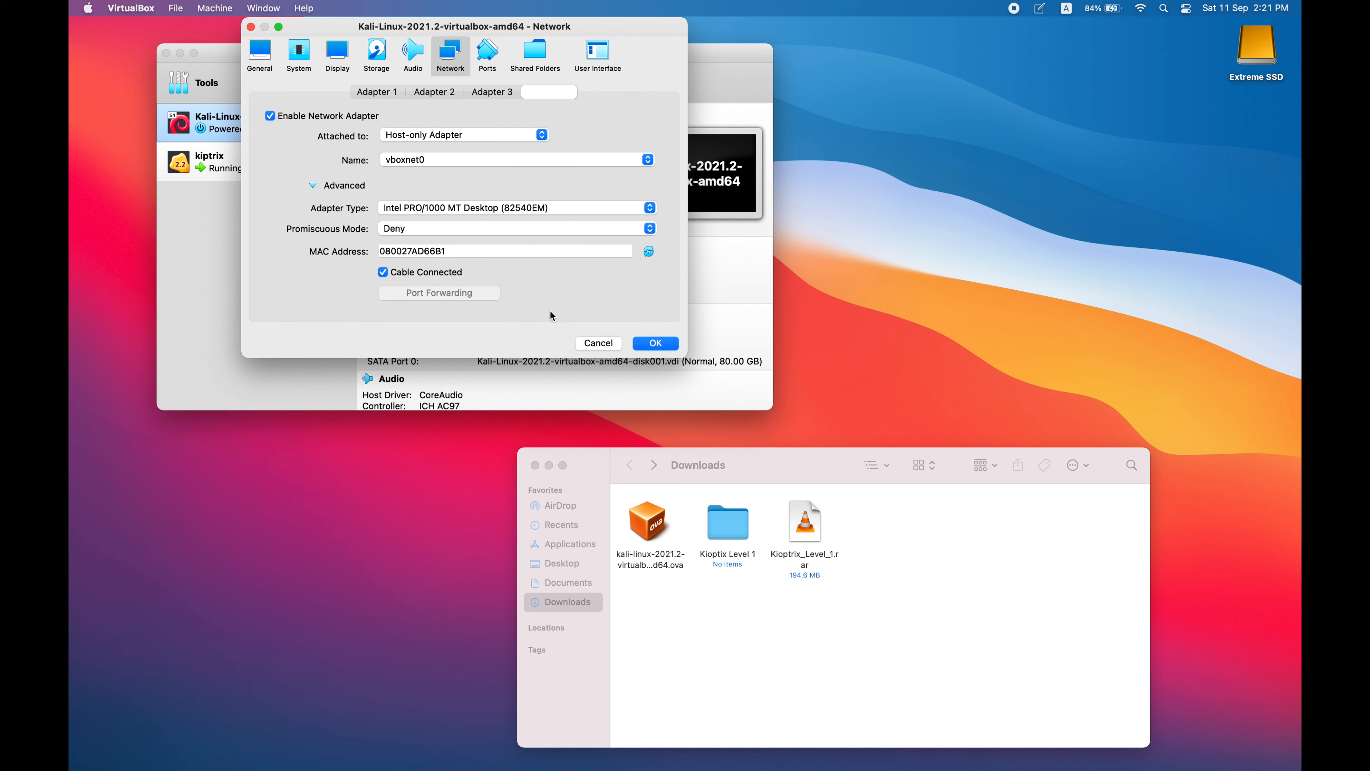
{"action": "left_click", "coordinate": [383, 272]}
{"action": "left_click", "coordinate": [492, 92]}
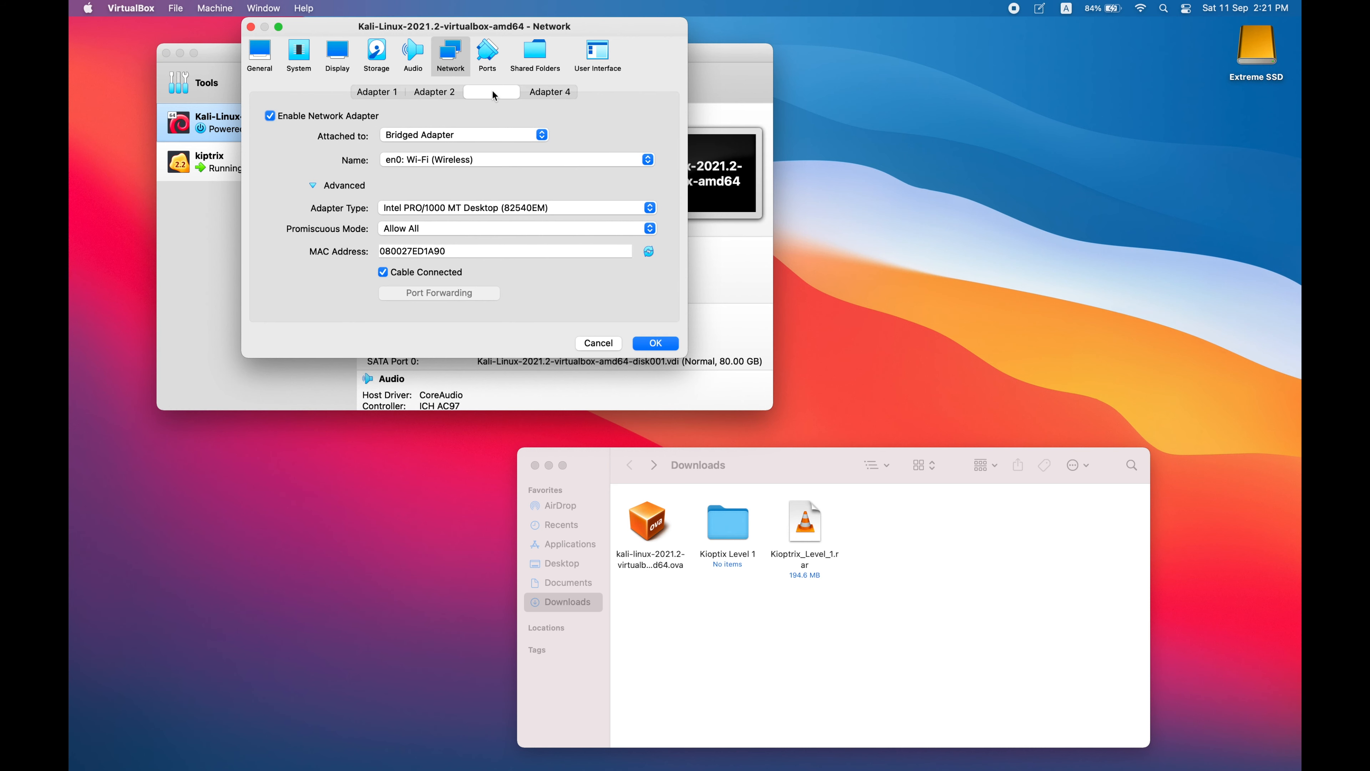
{"action": "left_click", "coordinate": [384, 273]}
{"action": "left_click", "coordinate": [436, 95]}
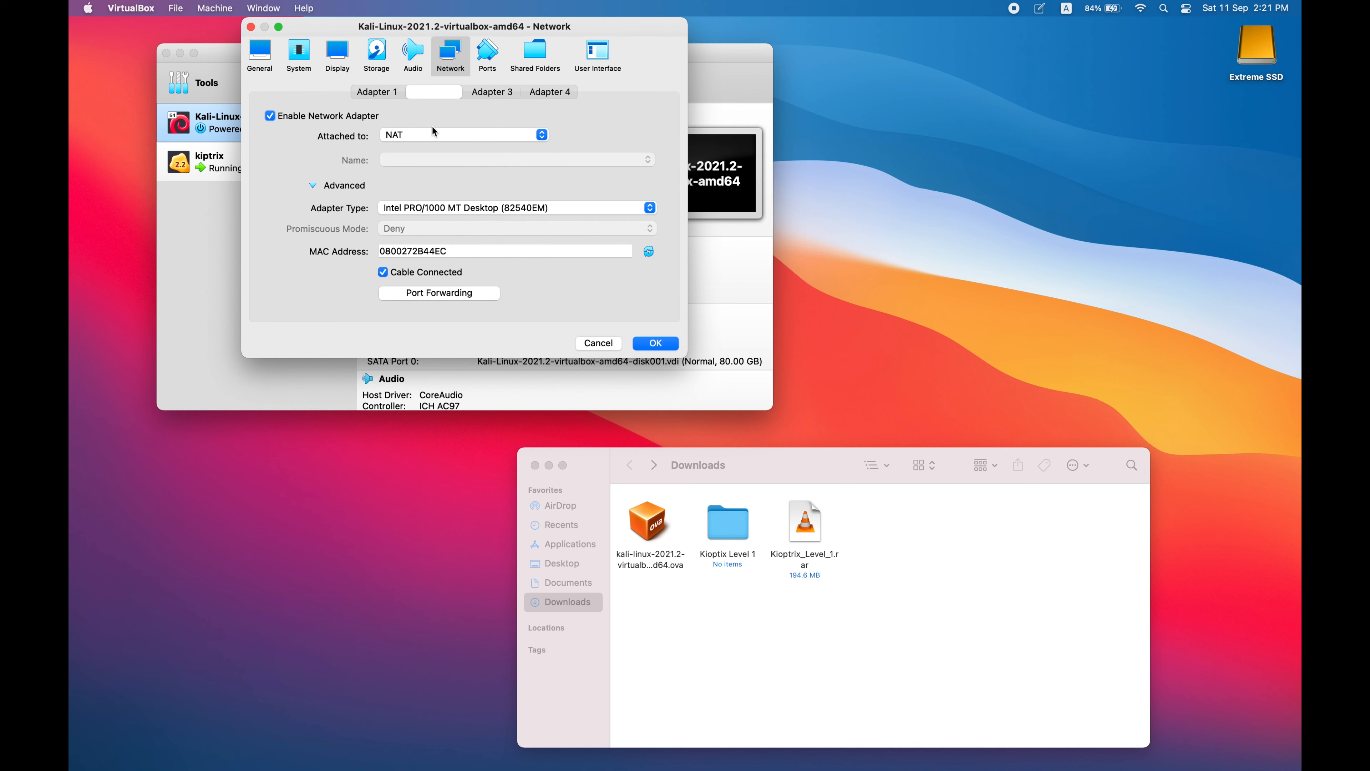
{"action": "left_click", "coordinate": [383, 273]}
{"action": "left_click", "coordinate": [378, 95]}
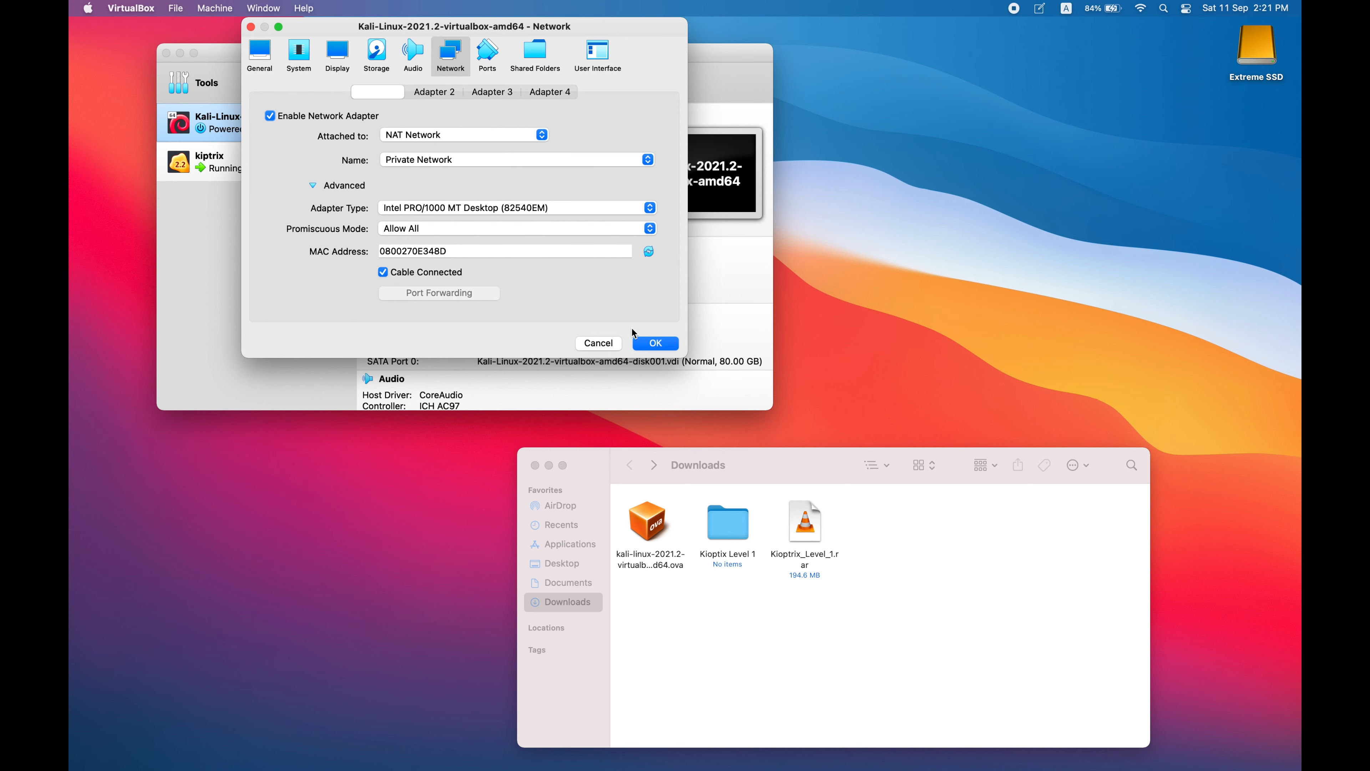
{"action": "left_click", "coordinate": [656, 343]}
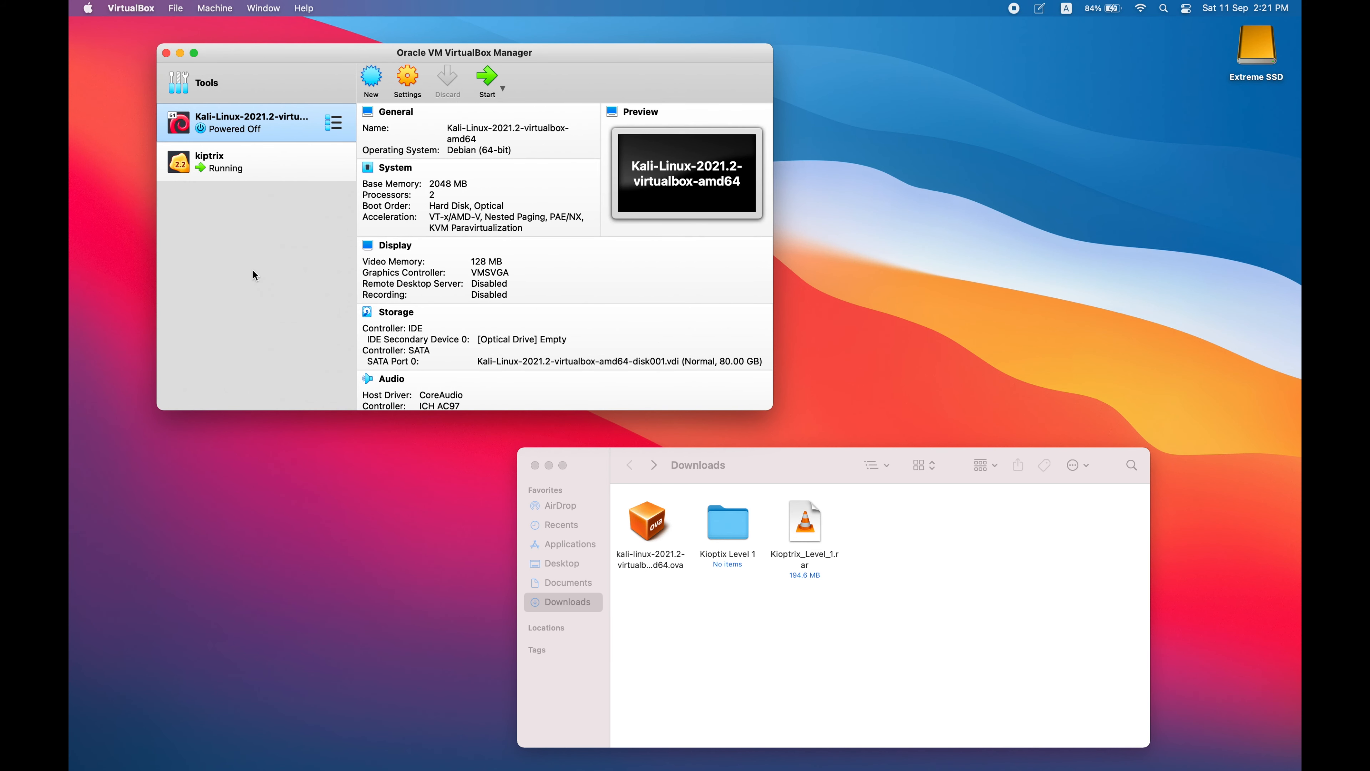
- Start the Kali Linux virtual machine
{"action": "left_click", "coordinate": [244, 162]}
{"action": "left_click", "coordinate": [241, 127]}
{"action": "double_click", "coordinate": [237, 124]}
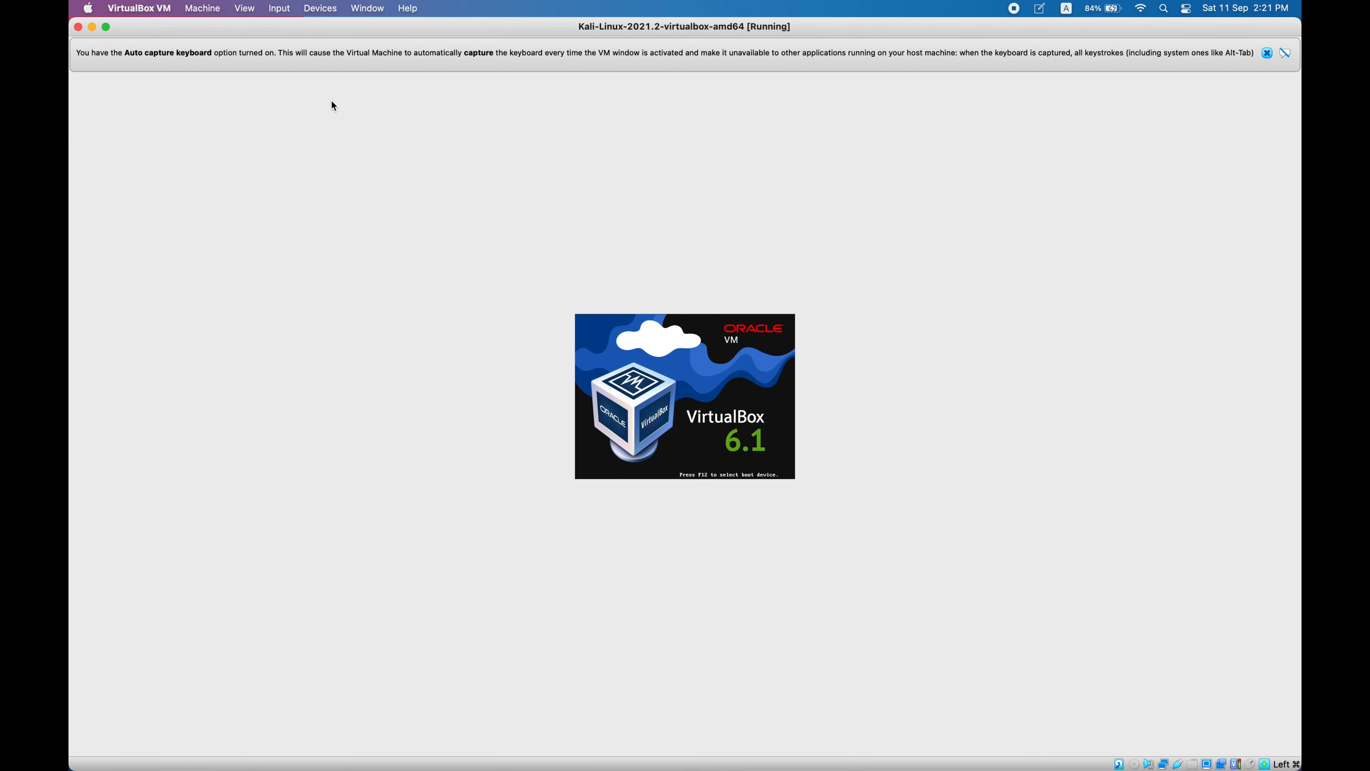
- Fit the Kali machine window to its guest display and scale Virtual Screen 1 to 200%
{"action": "left_click", "coordinate": [244, 8]}
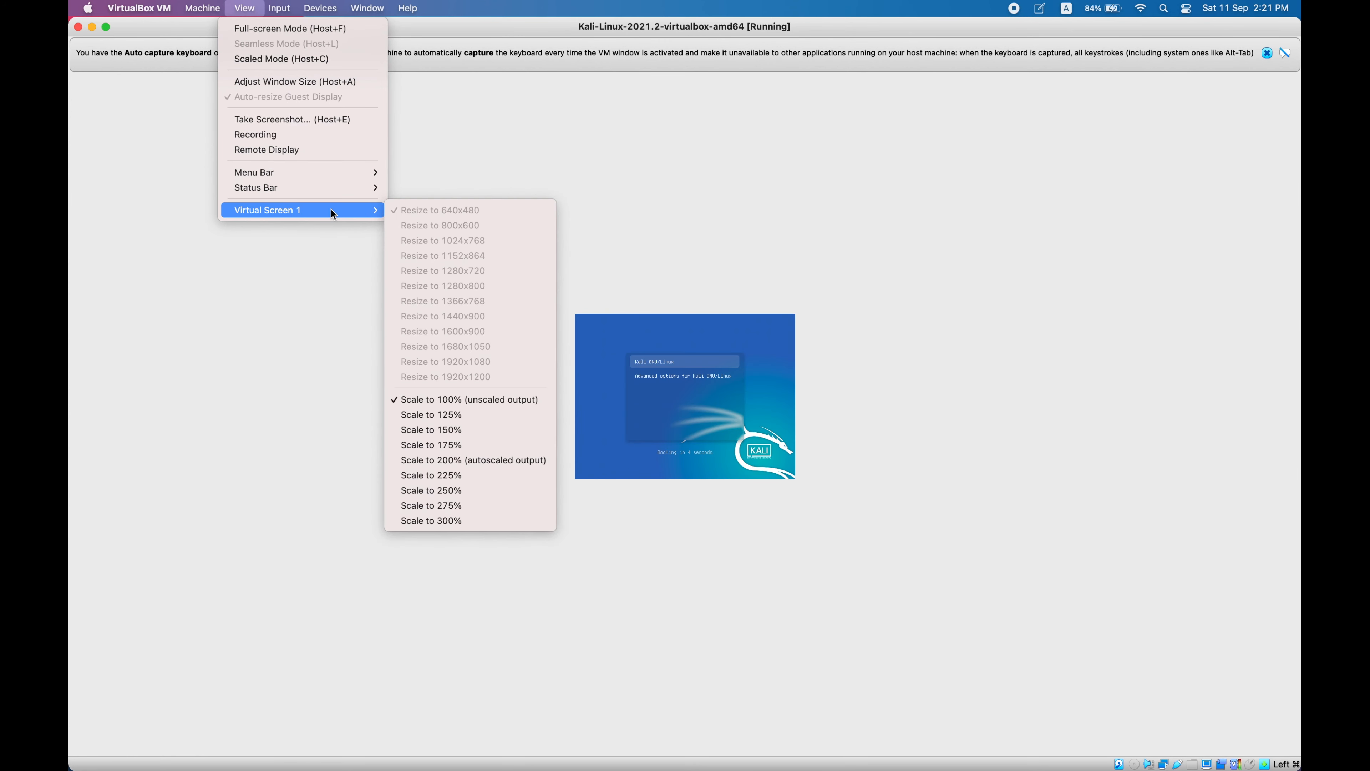
{"action": "left_click", "coordinate": [306, 83]}
{"action": "left_click", "coordinate": [245, 9]}
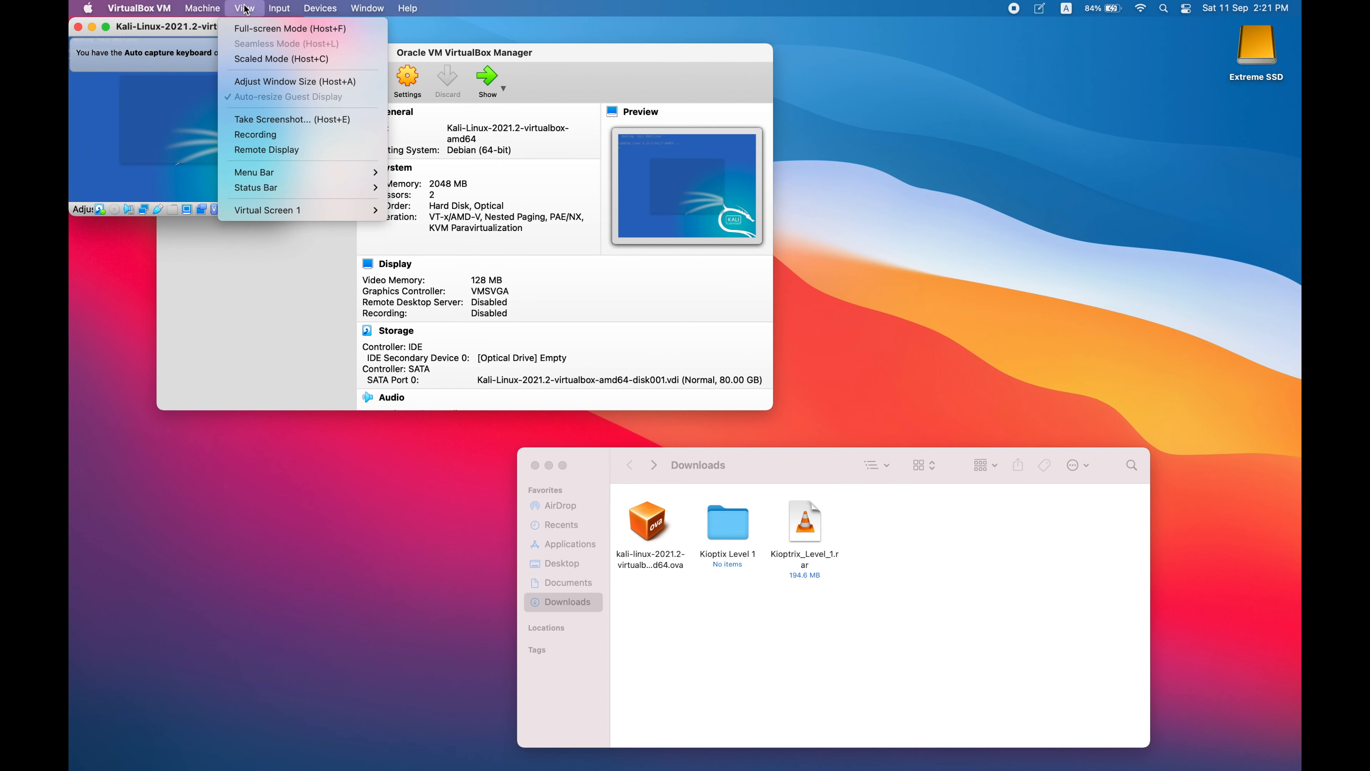
{"action": "mouse_move", "coordinate": [303, 210]}
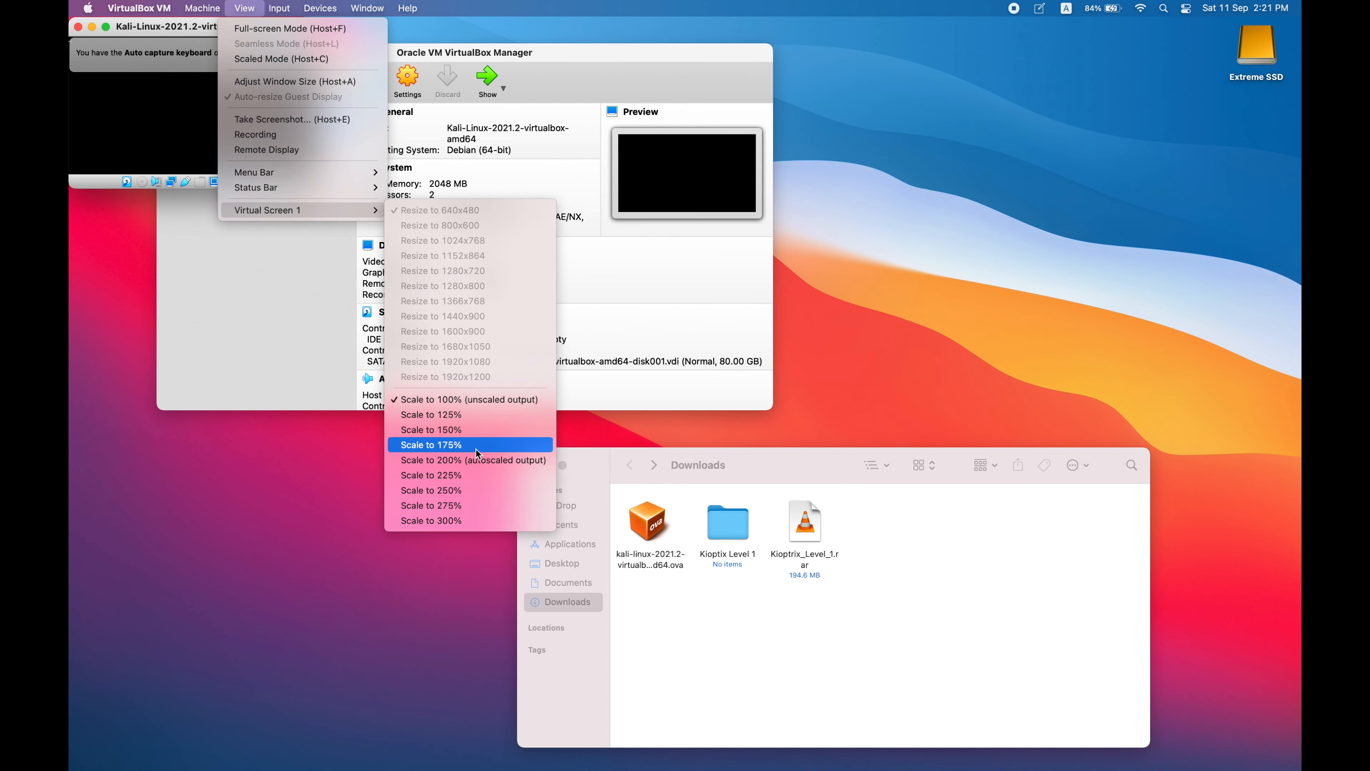
{"action": "left_click", "coordinate": [473, 460]}
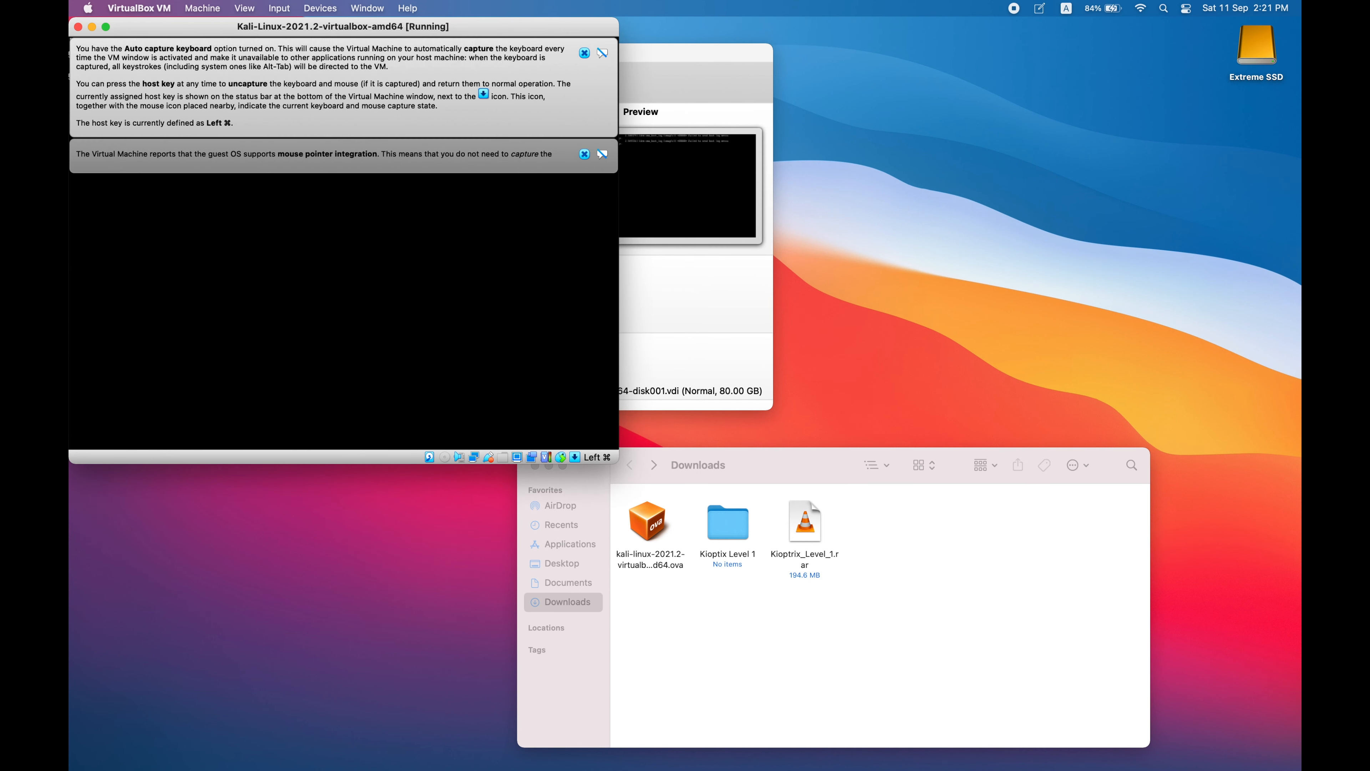
- Dismiss the keyboard-capture and mouse-integration notices and deny VirtualBox access to the microphone
{"action": "left_click", "coordinate": [585, 53]}
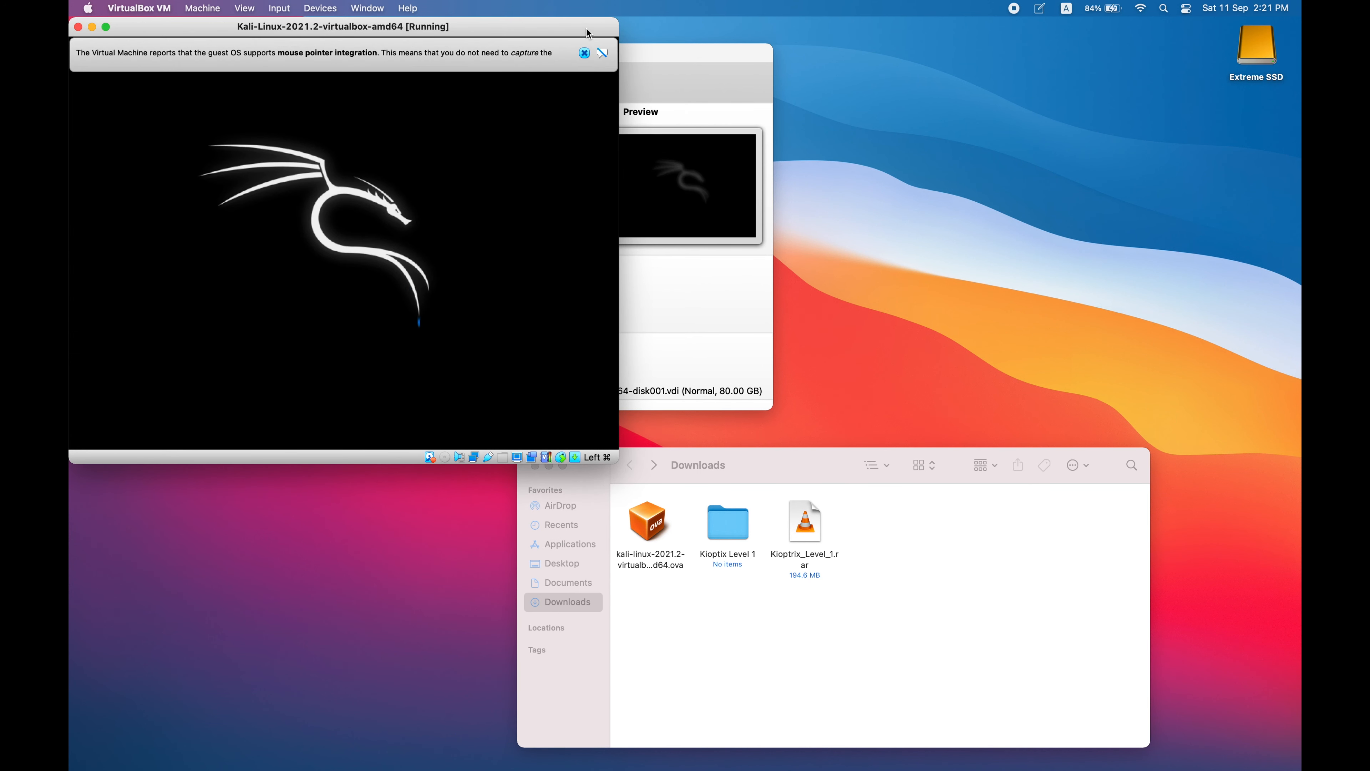
{"action": "left_click", "coordinate": [584, 53]}
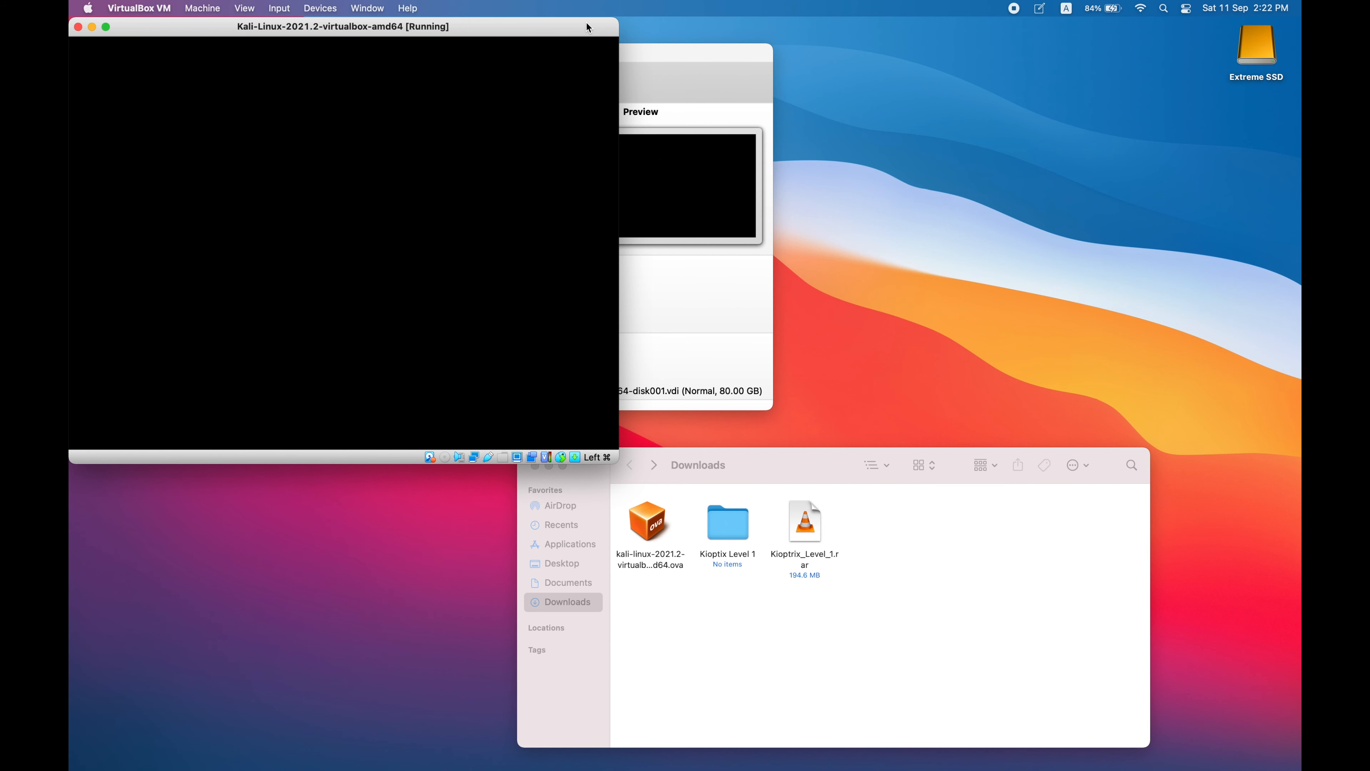
{"action": "left_click", "coordinate": [259, 9]}
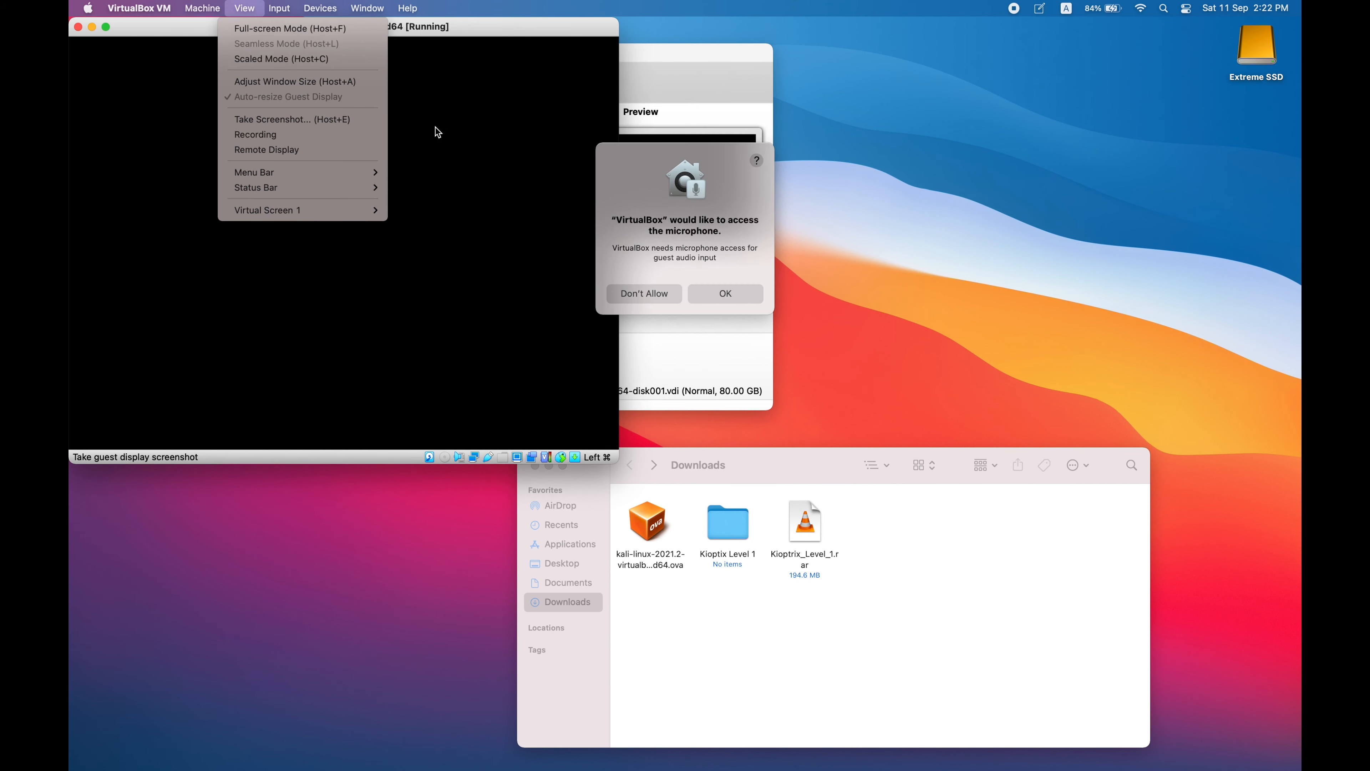
{"action": "left_click", "coordinate": [658, 295]}
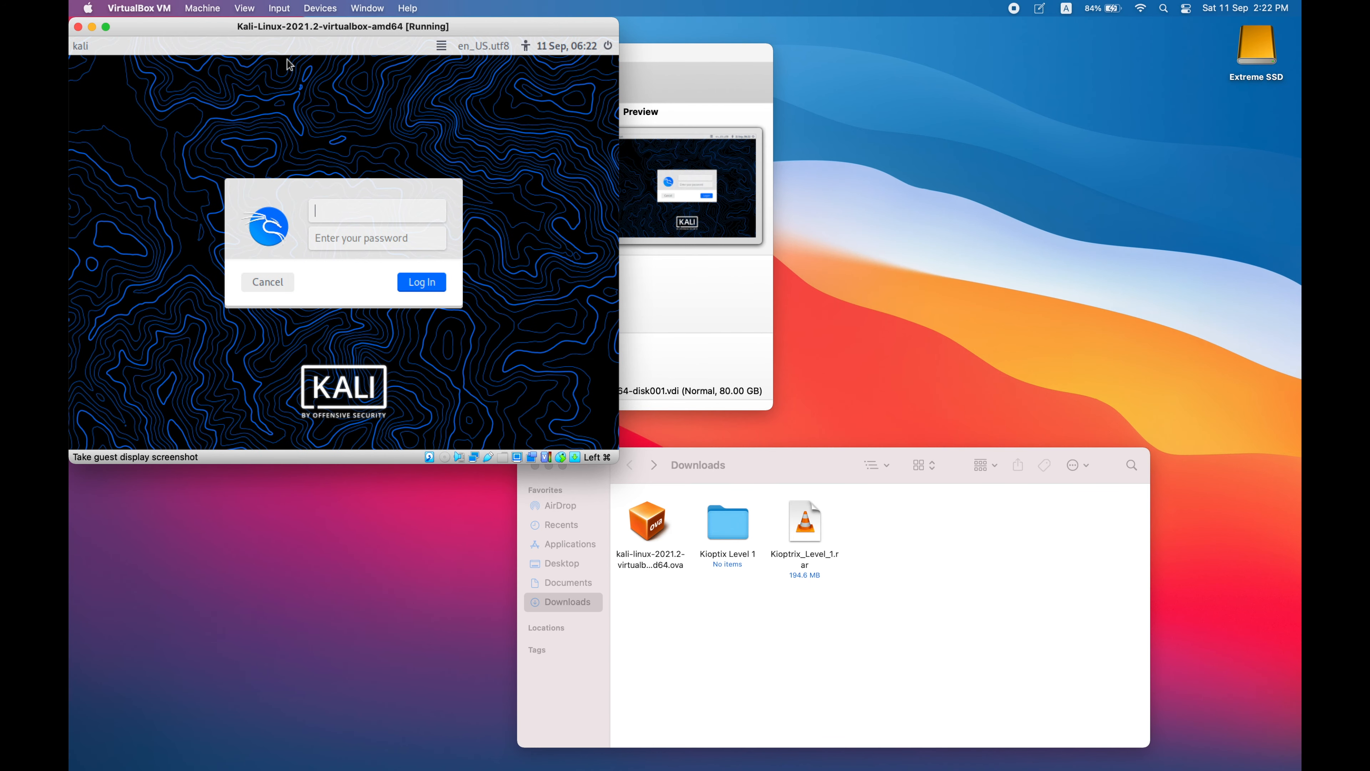
- Log in to the Kali machine with the account username and password
{"action": "left_click", "coordinate": [241, 10]}
{"action": "mouse_move", "coordinate": [318, 210]}
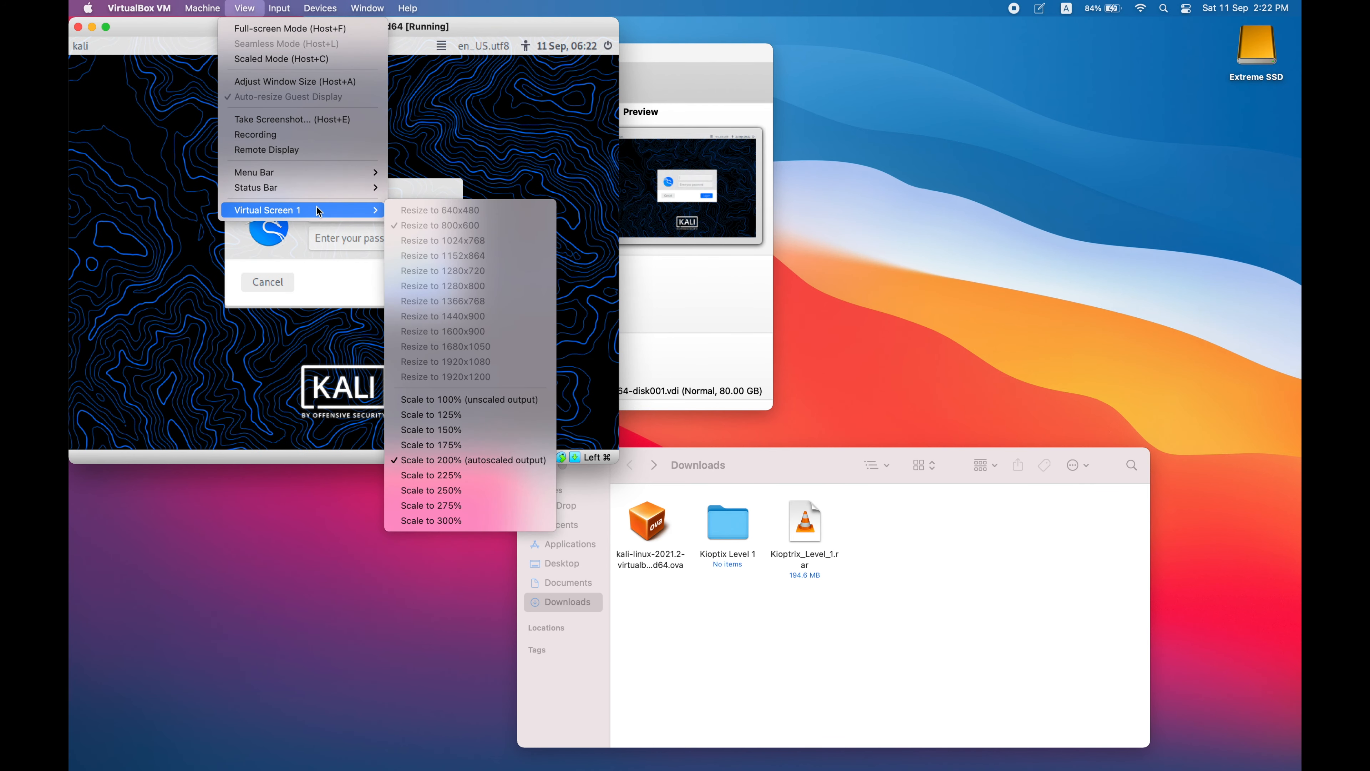
{"action": "left_click", "coordinate": [456, 27]}
{"action": "left_click", "coordinate": [340, 215]}
{"action": "type", "text": "kali"}
{"action": "key", "text": "Return"}
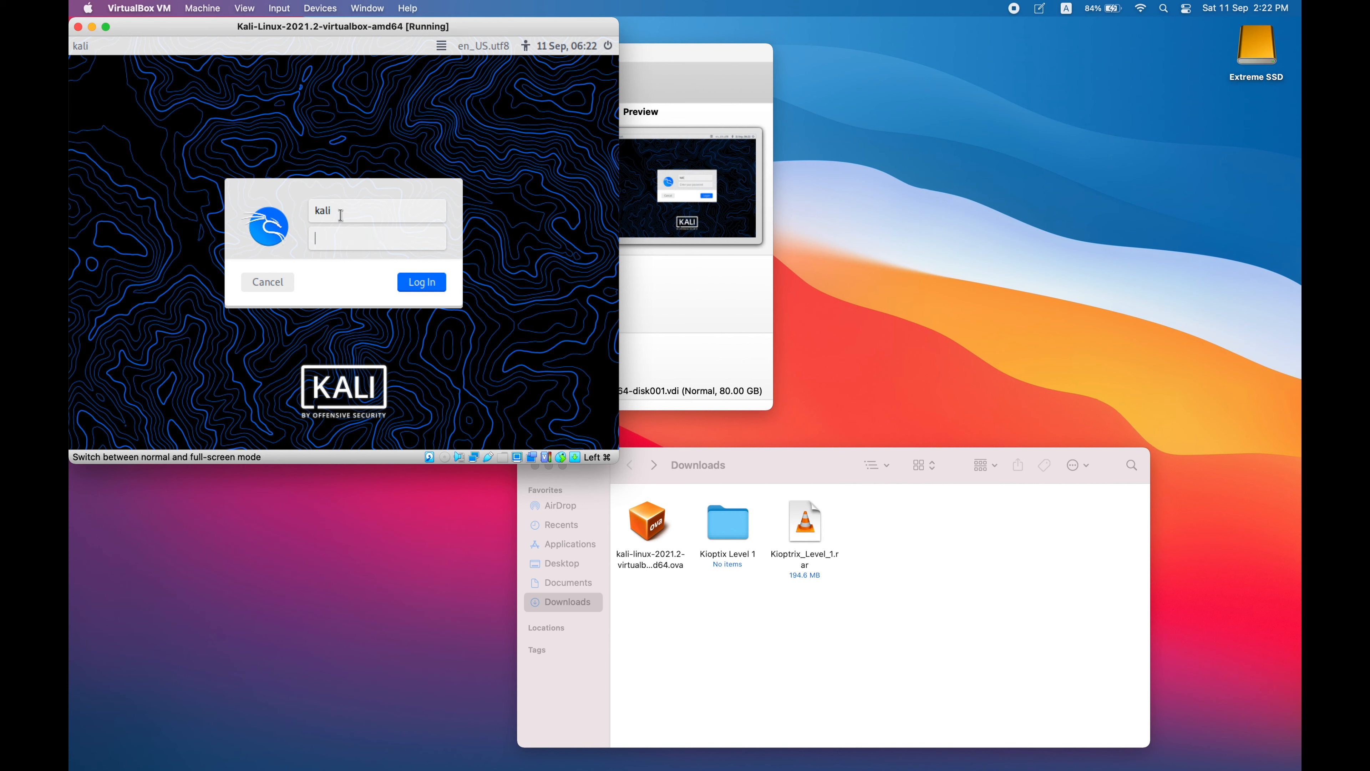
{"action": "type", "text": "kali"}
{"action": "key", "text": "Return"}
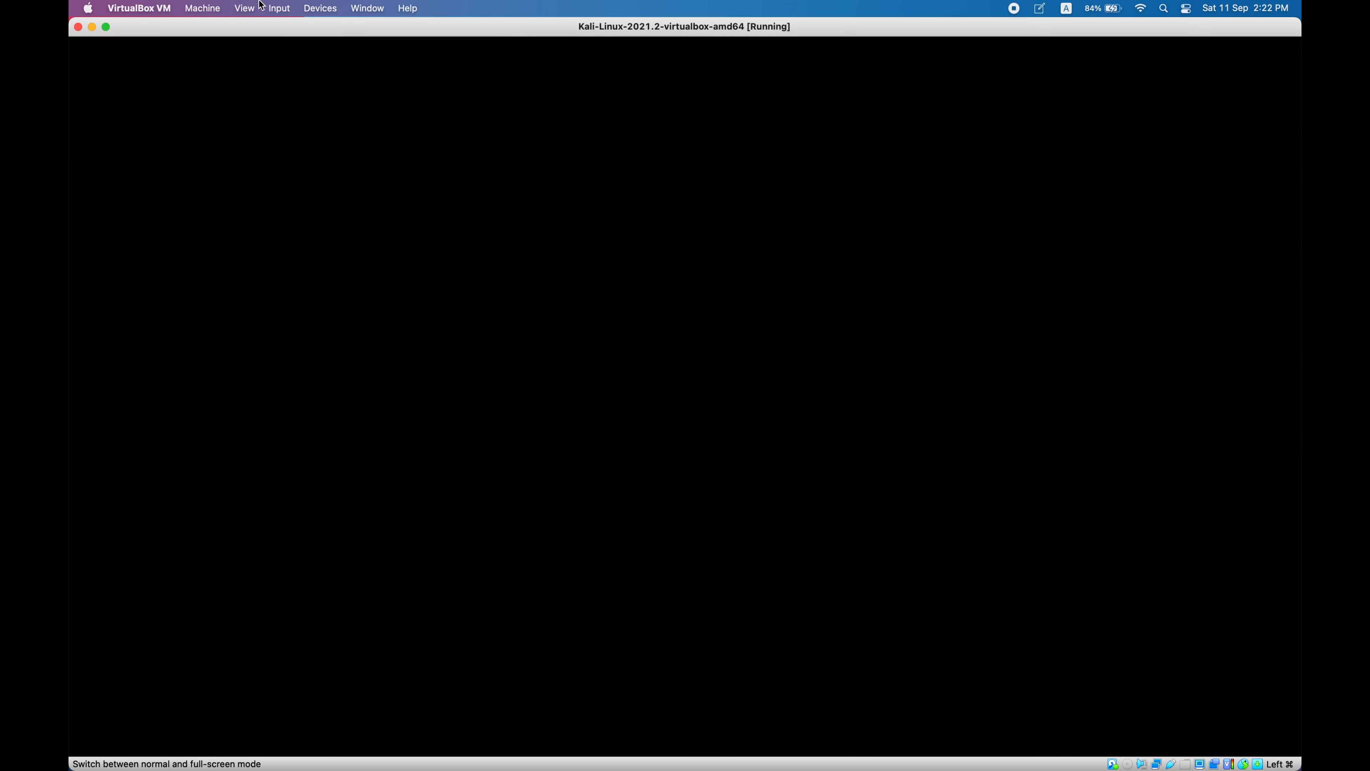
- Resize the Kali virtual screen to 1280x720 and move its window slightly away from the screen edge
{"action": "left_click", "coordinate": [244, 9]}
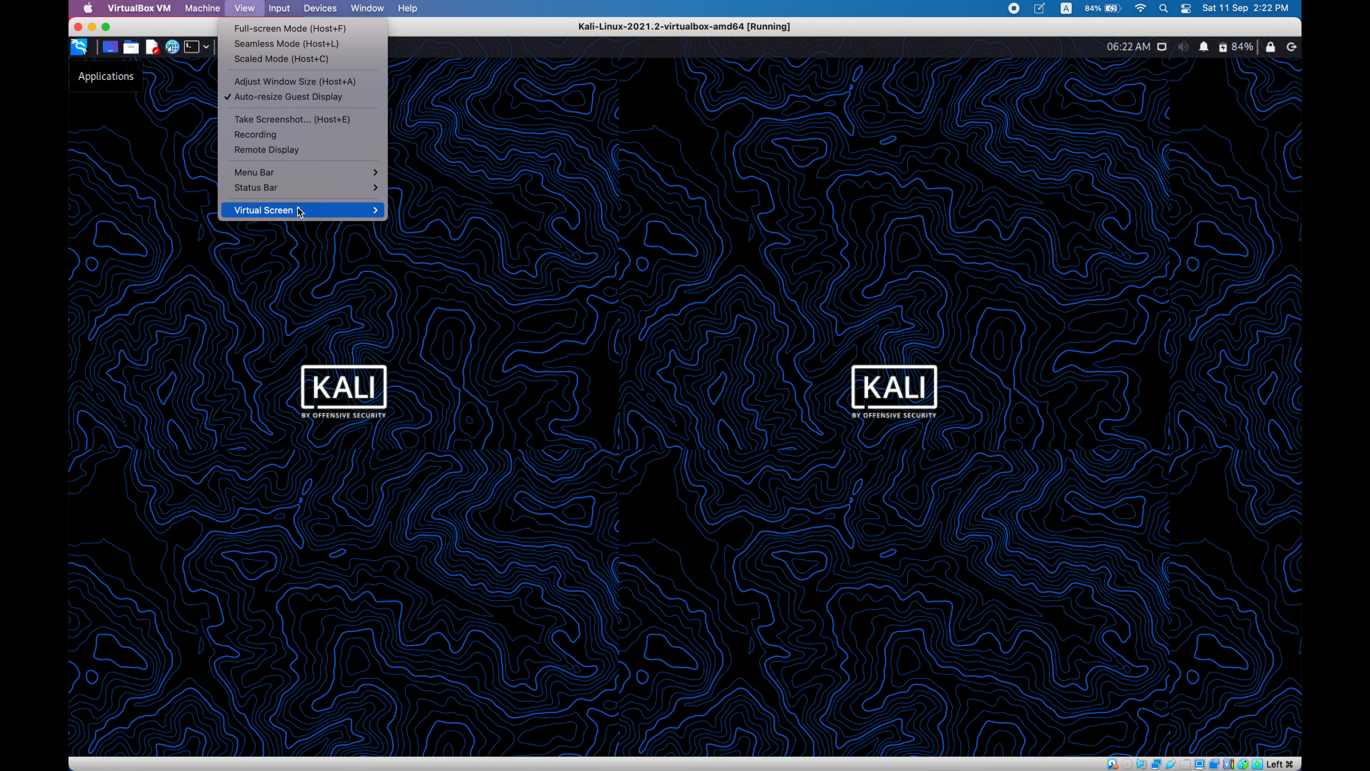
{"action": "mouse_move", "coordinate": [307, 207]}
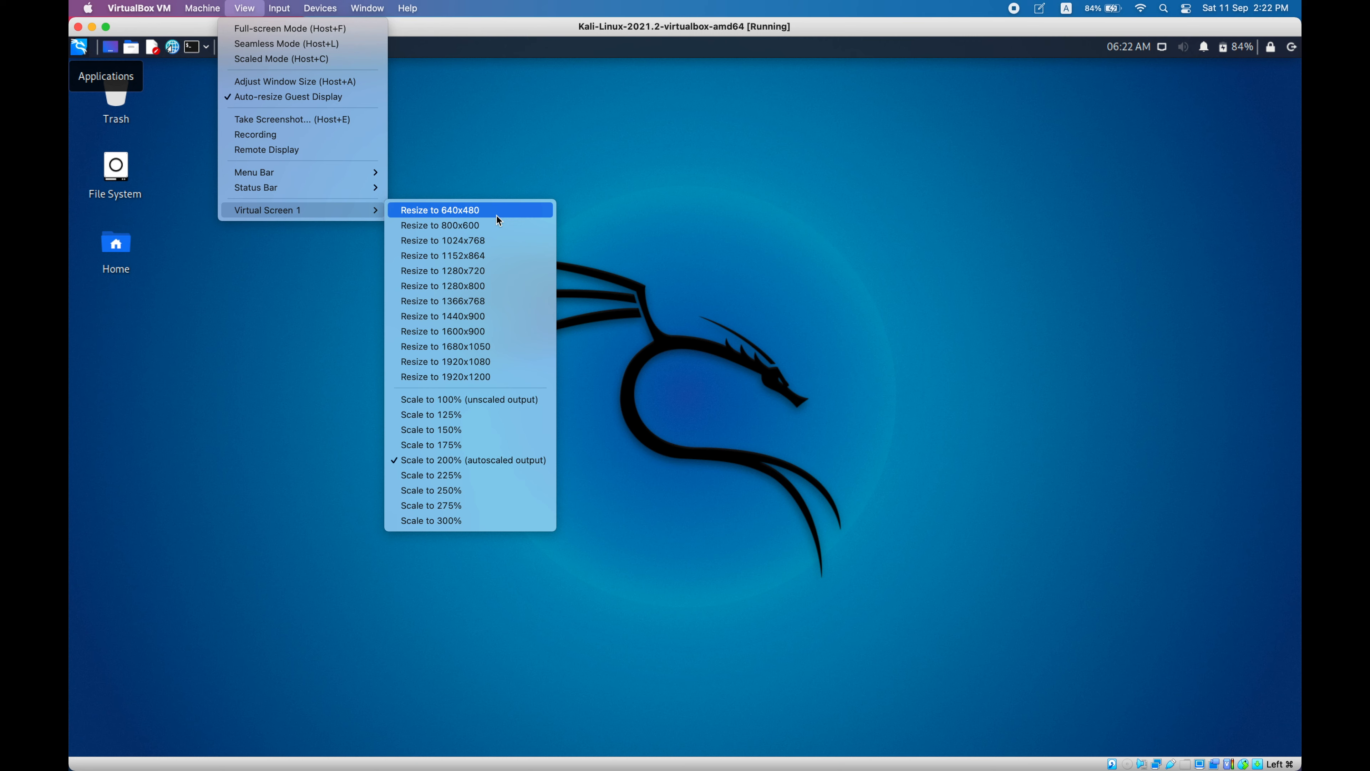
{"action": "left_click", "coordinate": [461, 271]}
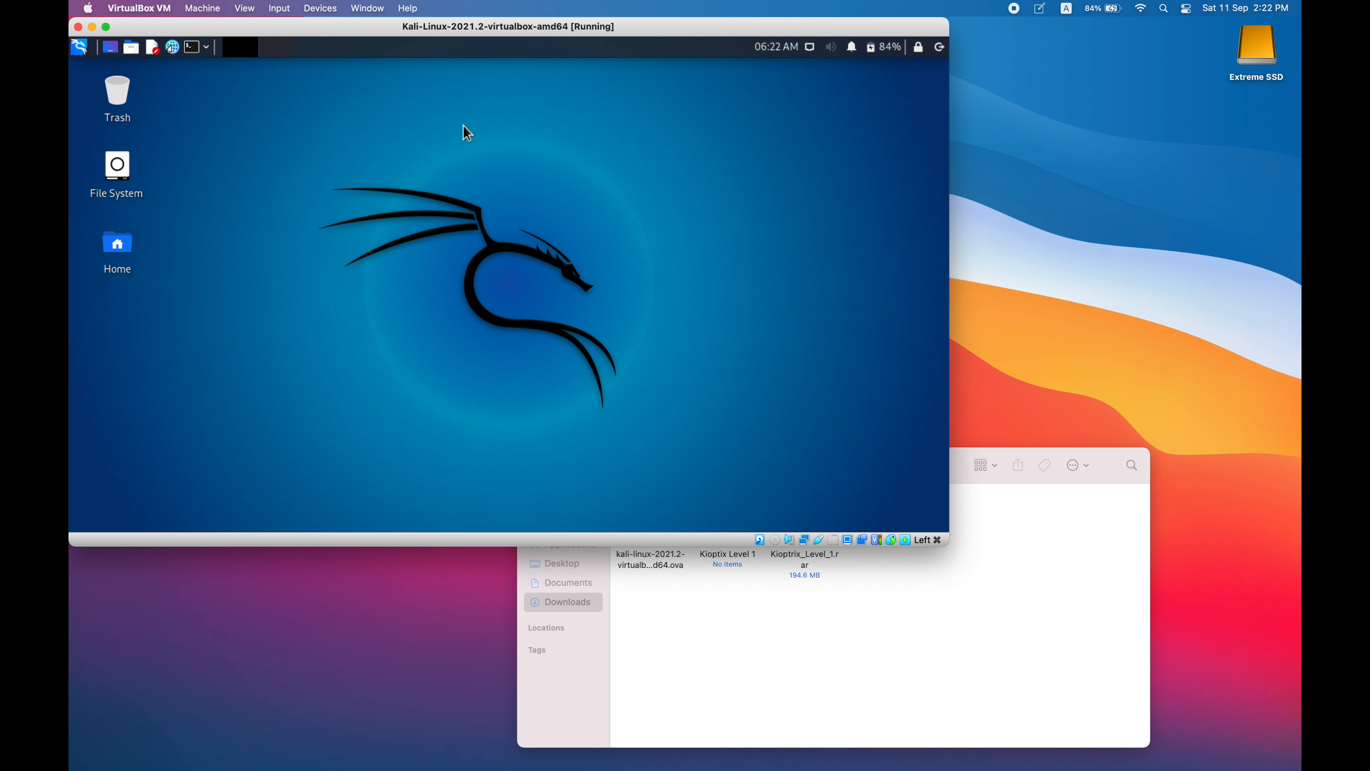
{"action": "left_click_drag", "start_coordinate": [650, 28], "coordinate": [714, 26]}
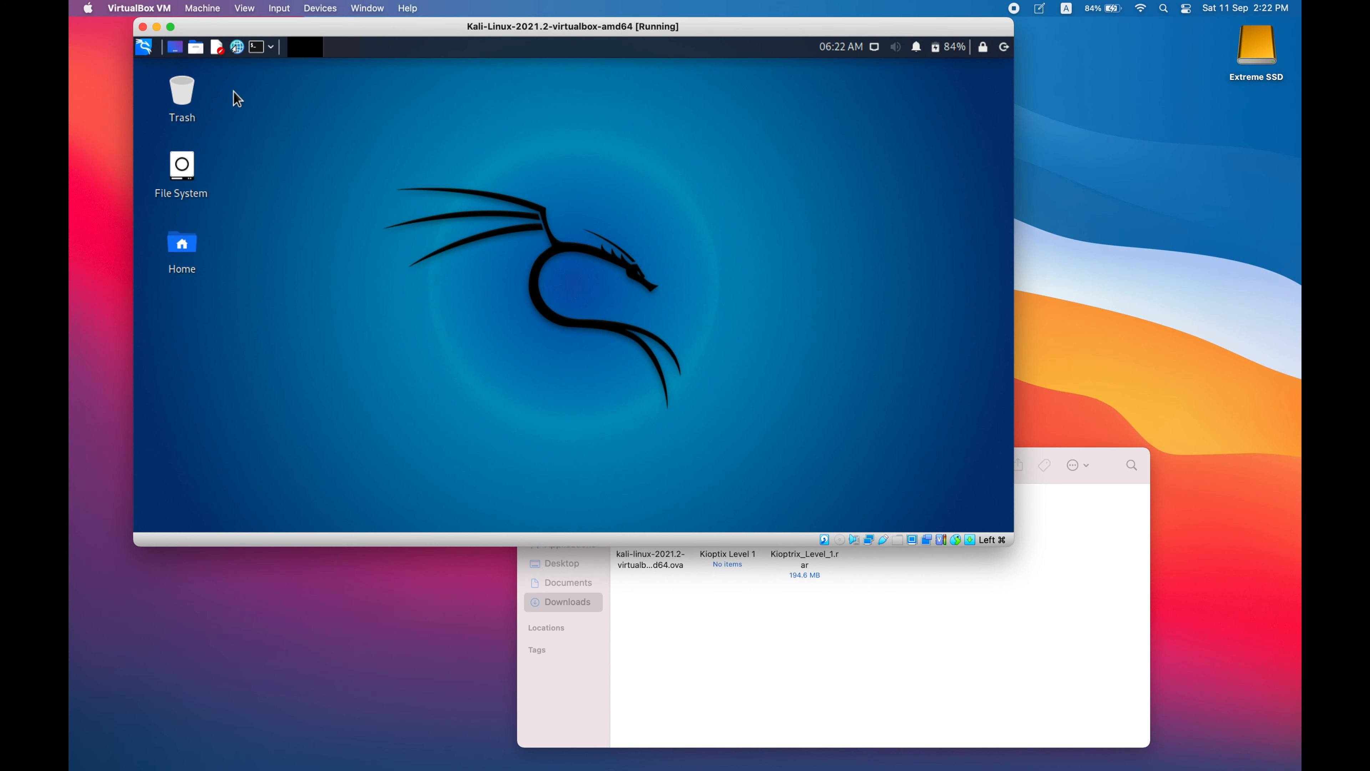
- Open a terminal in Kali, run ifconfig and review the address of eth0 and the other interfaces
{"action": "left_click", "coordinate": [257, 50]}
{"action": "left_click", "coordinate": [271, 48]}
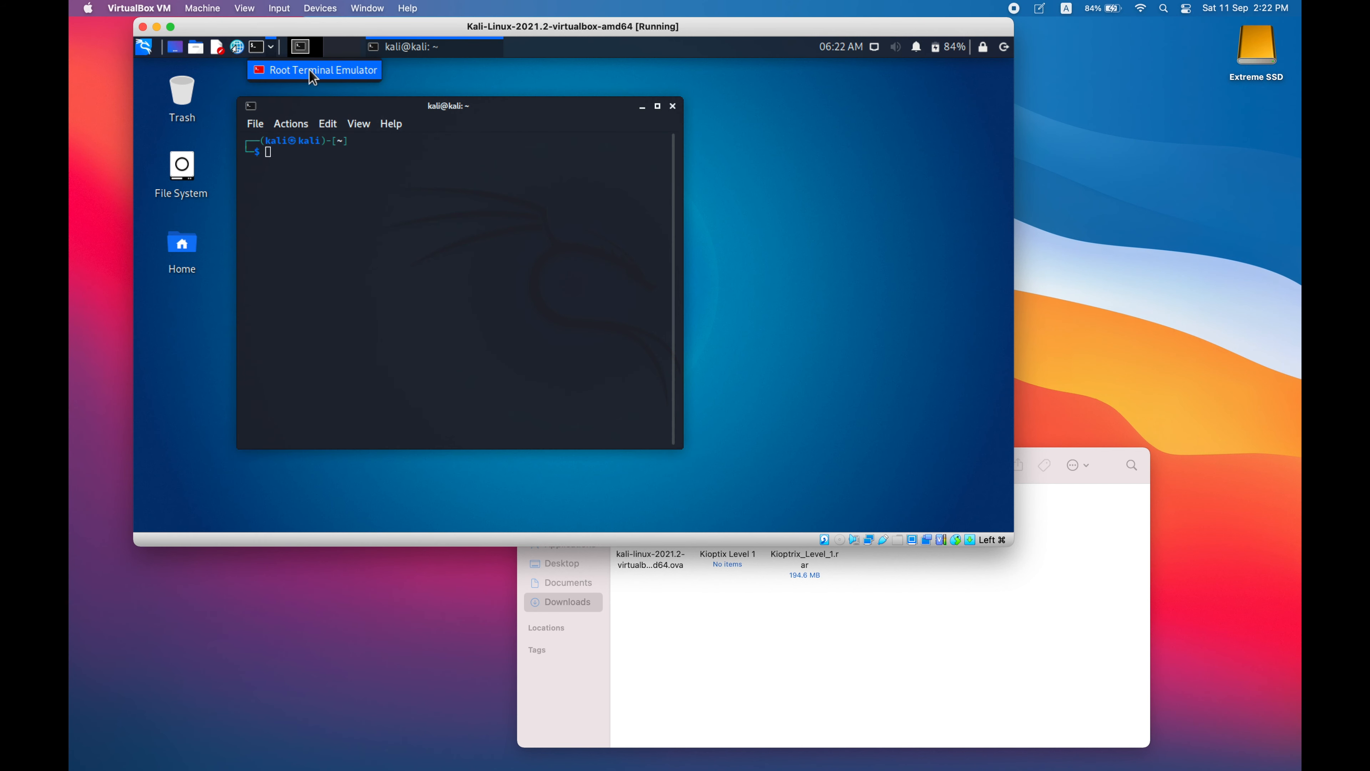
{"action": "left_click", "coordinate": [299, 158]}
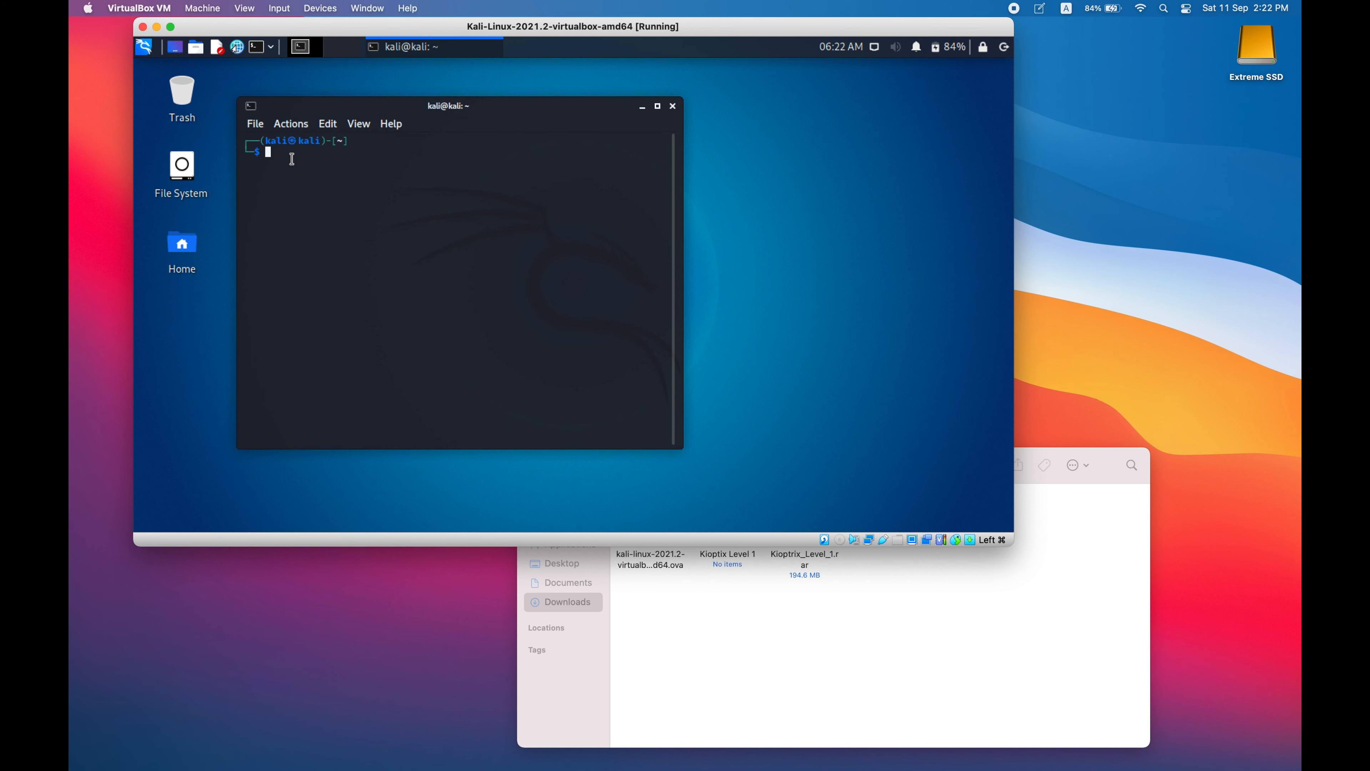
{"action": "type", "text": "ifconfig"}
{"action": "key", "text": "Return"}
{"action": "scroll", "coordinate": [294, 208], "scroll_direction": "up", "scroll_amount": 2}
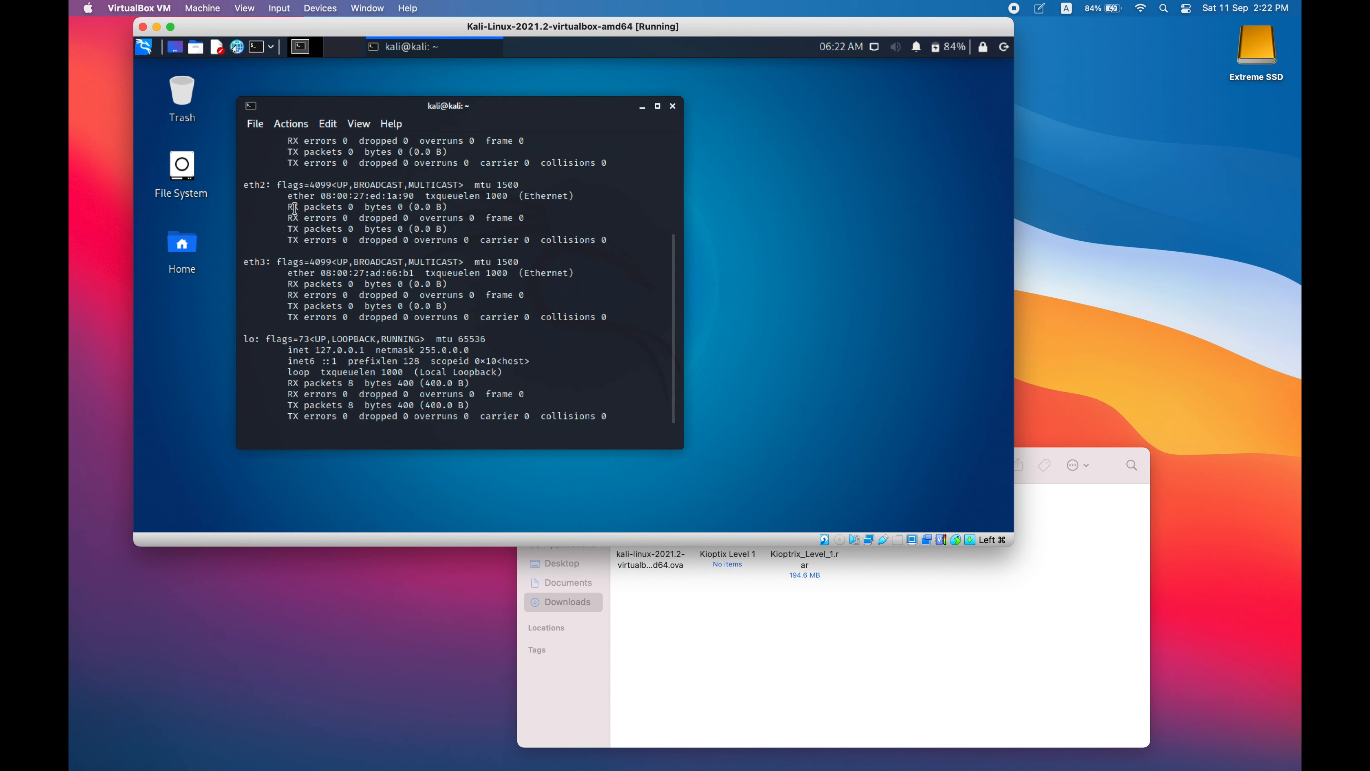
{"action": "scroll", "coordinate": [294, 208], "scroll_direction": "up", "scroll_amount": 5}
{"action": "double_click", "coordinate": [330, 172]}
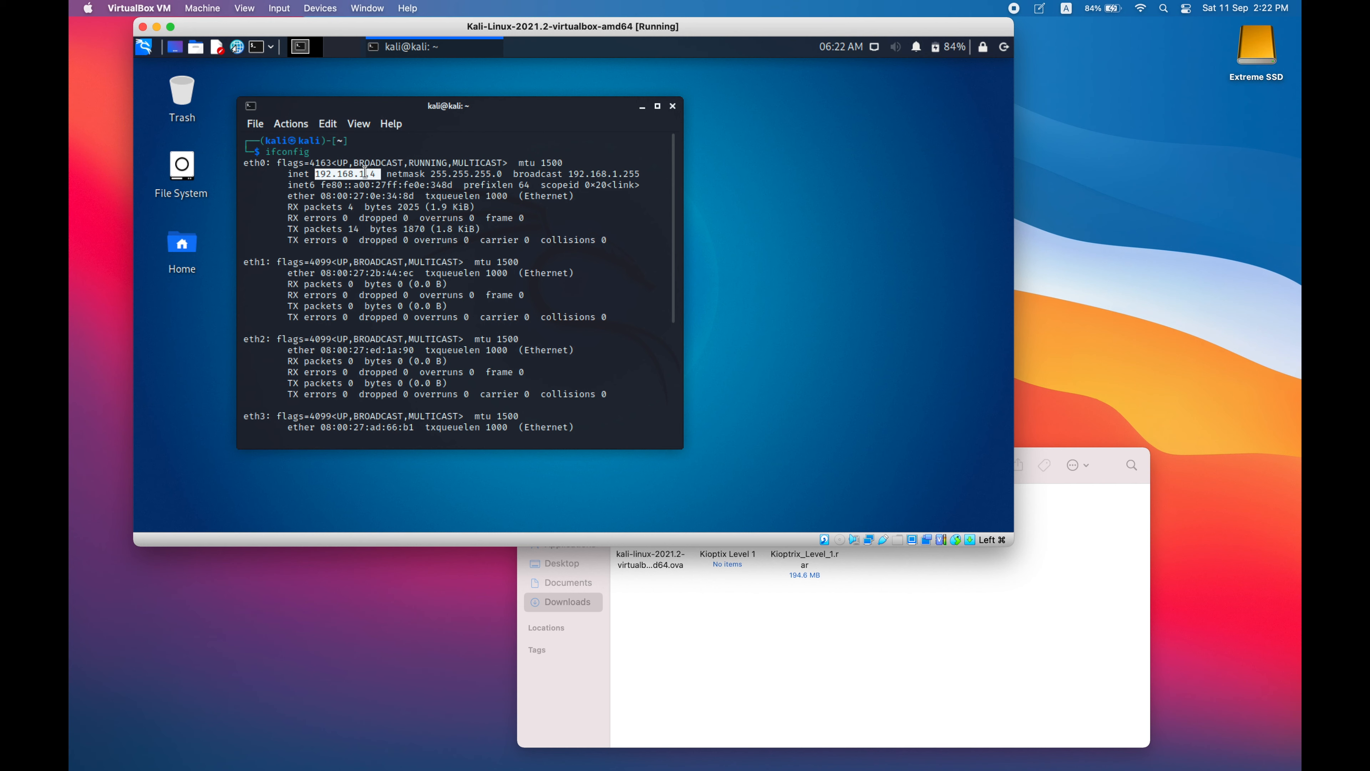
{"action": "scroll", "coordinate": [402, 251], "scroll_direction": "down", "scroll_amount": 3}
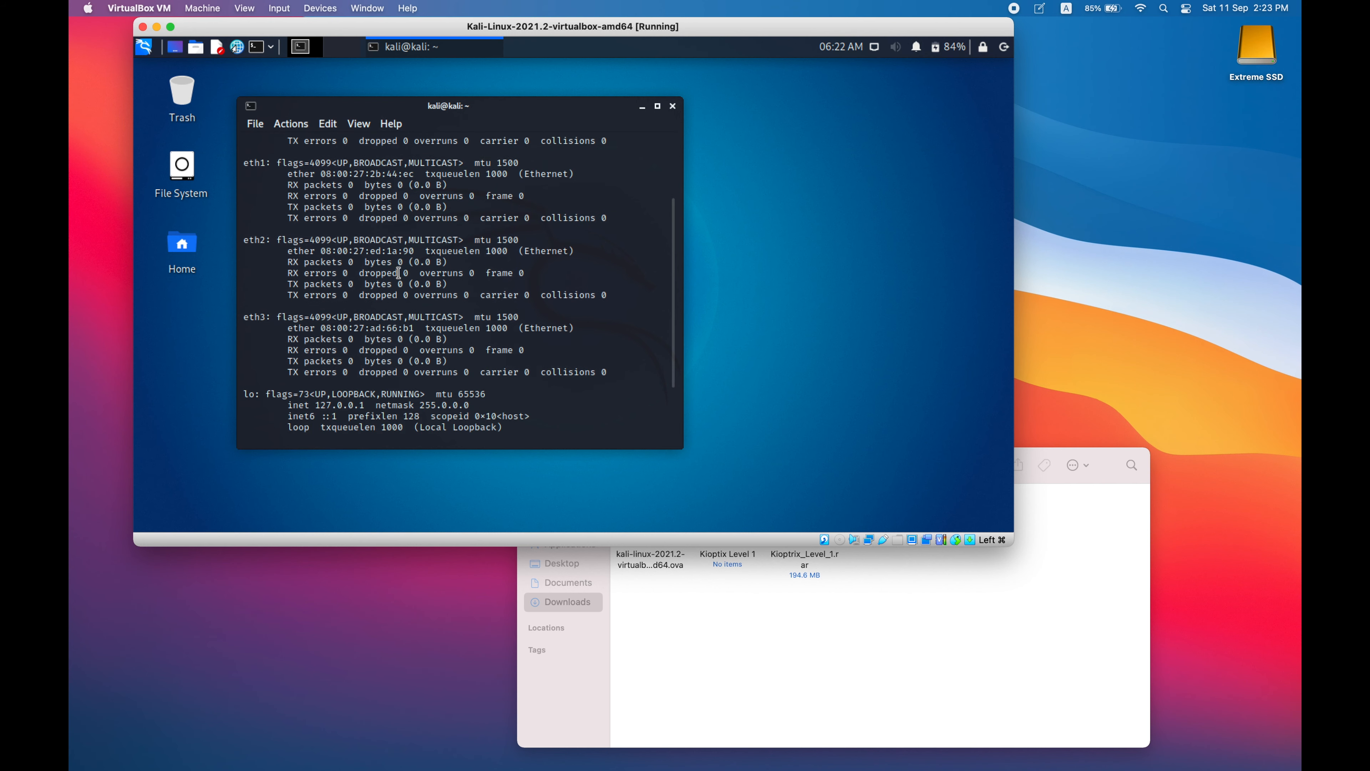
{"action": "scroll", "coordinate": [403, 251], "scroll_direction": "down", "scroll_amount": 3}
- Run hostname -I to show only the Kali machine's IP address and highlight it
{"action": "type", "text": "hostname -I"}
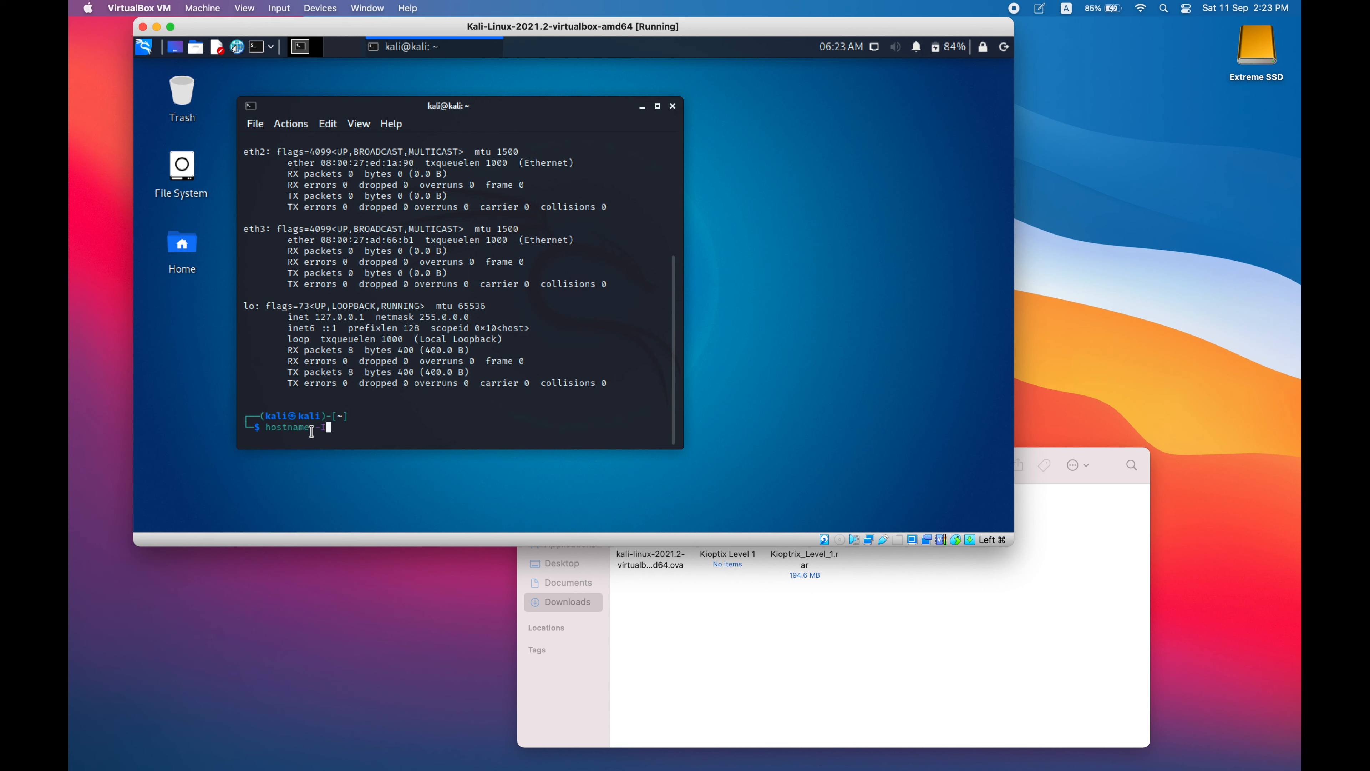
{"action": "key", "text": "Return"}
{"action": "double_click", "coordinate": [251, 395]}
{"action": "left_click", "coordinate": [355, 401]}
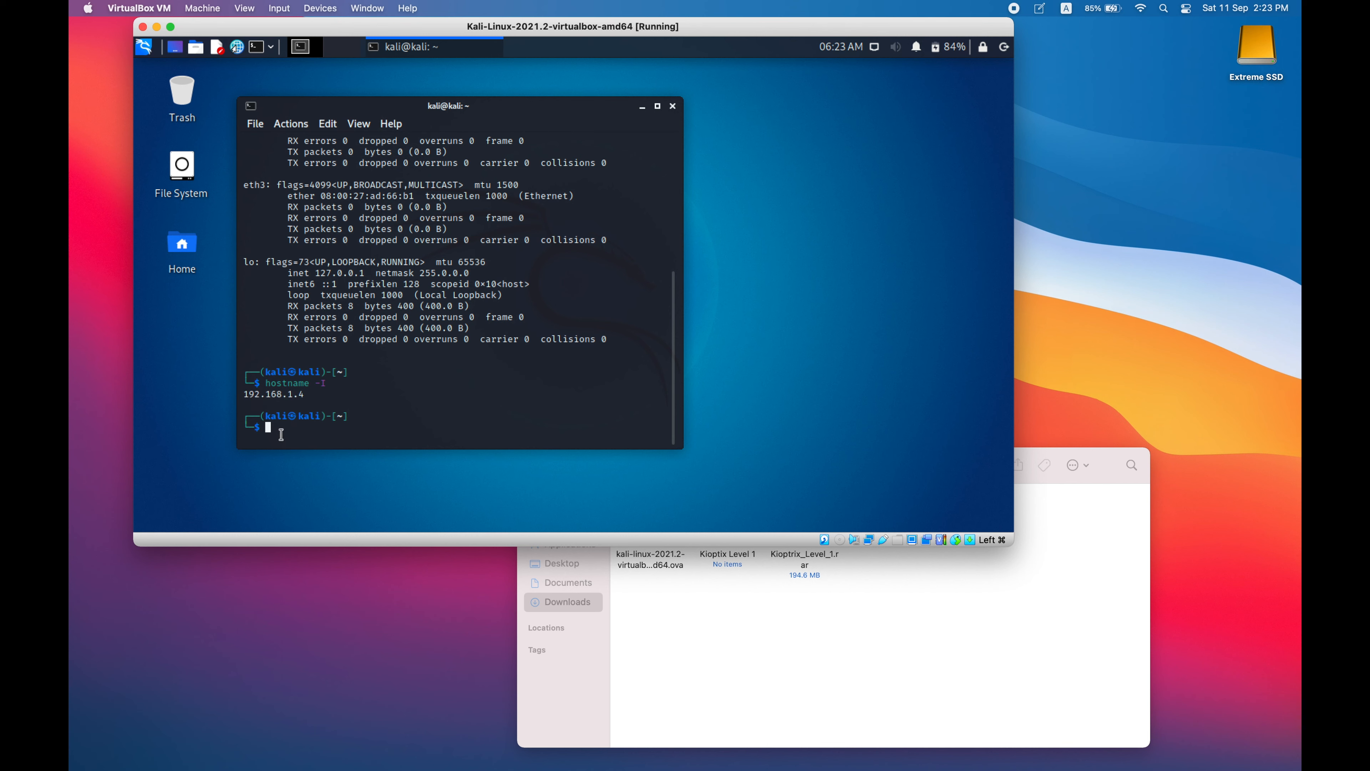
{"action": "double_click", "coordinate": [266, 397]}
- Scan the 192.168.1.0/24 network with nmap and move the terminal window higher on the Kali desktop
{"action": "left_click", "coordinate": [285, 430]}
{"action": "type", "text": "nmap 192.168"}
{"action": "type", "text": ".1.0/24"}
{"action": "key", "text": "Return"}
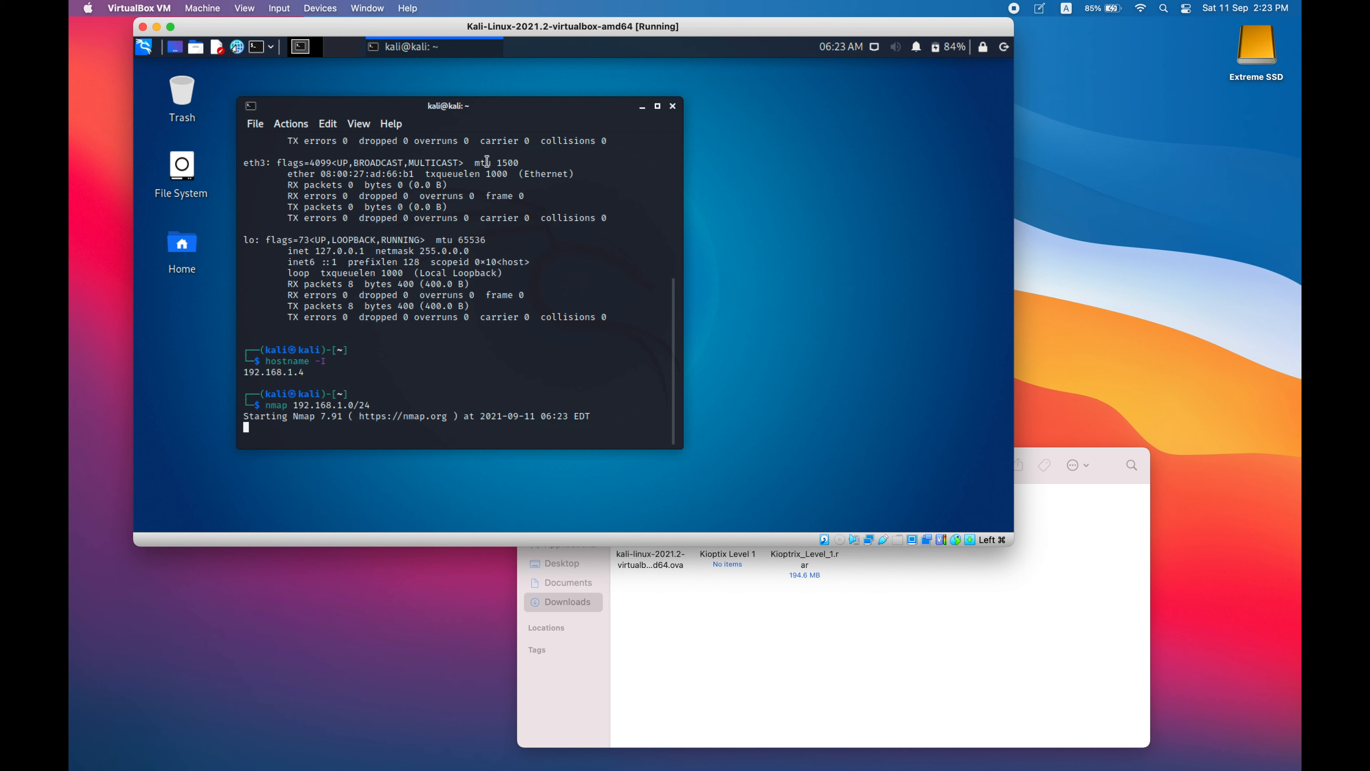
{"action": "left_click_drag", "start_coordinate": [507, 106], "coordinate": [518, 75]}
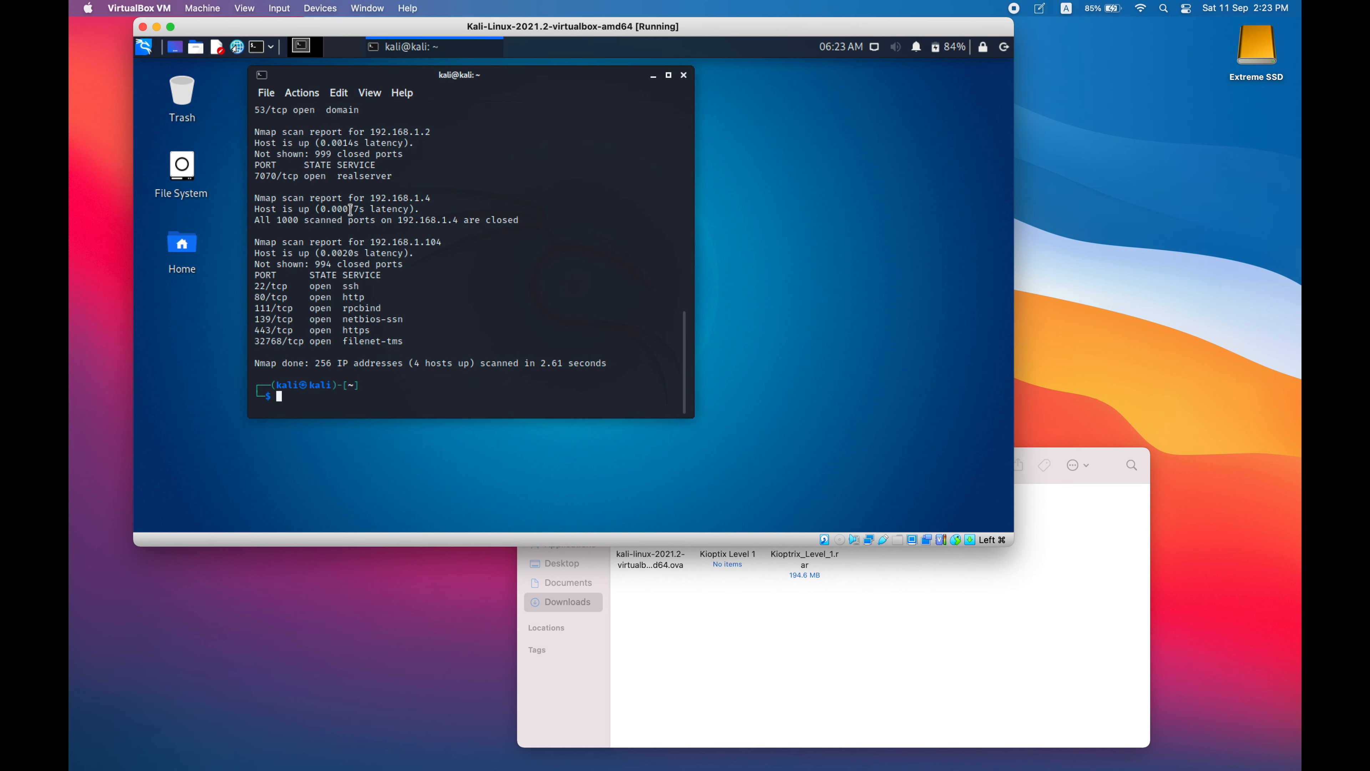
- Examine the nmap reports for each host found, including the Kali machine's own entry
{"action": "left_click_drag", "start_coordinate": [256, 242], "coordinate": [399, 336]}
{"action": "left_click", "coordinate": [400, 335]}
{"action": "scroll", "coordinate": [348, 216], "scroll_direction": "up", "scroll_amount": 3}
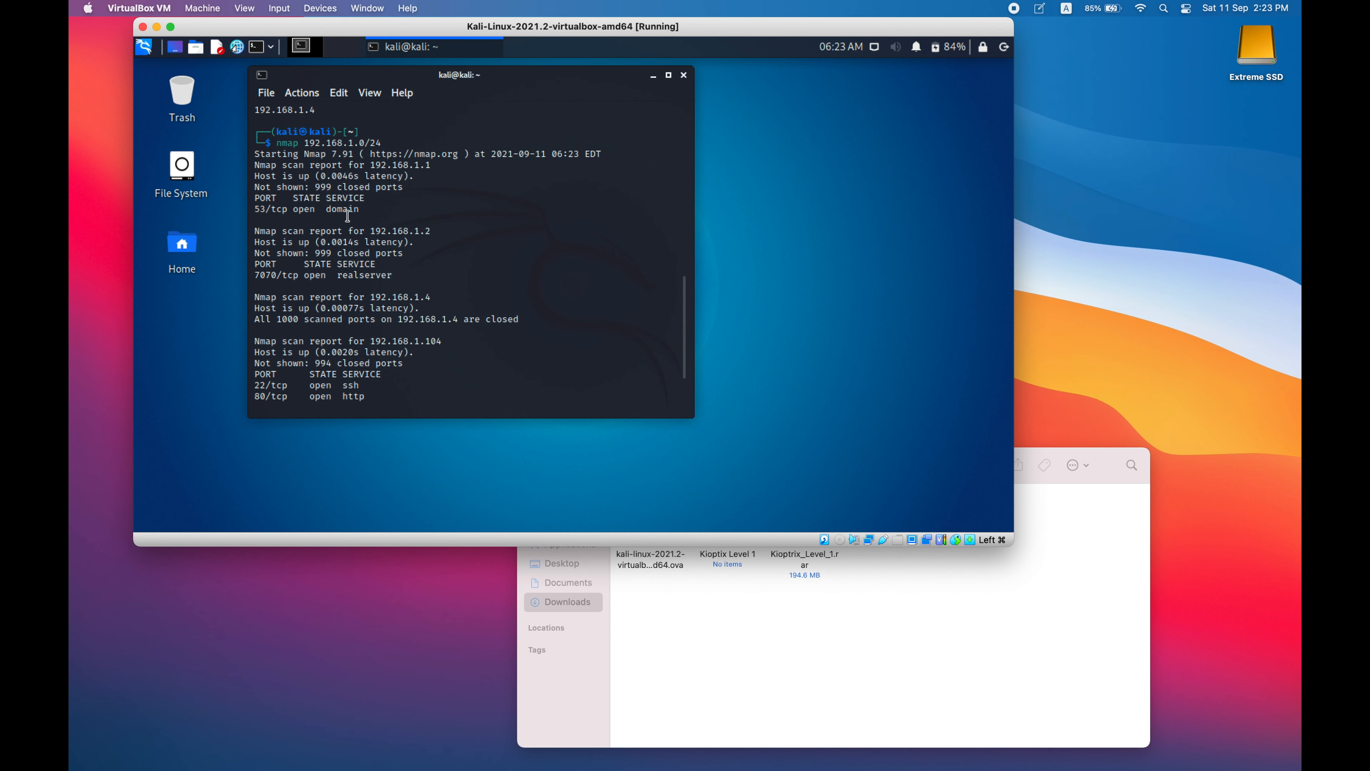
{"action": "left_click_drag", "start_coordinate": [386, 165], "coordinate": [471, 252]}
{"action": "left_click", "coordinate": [471, 253]}
{"action": "left_click_drag", "start_coordinate": [329, 294], "coordinate": [449, 322]}
{"action": "scroll", "coordinate": [453, 334], "scroll_direction": "down", "scroll_amount": 3}
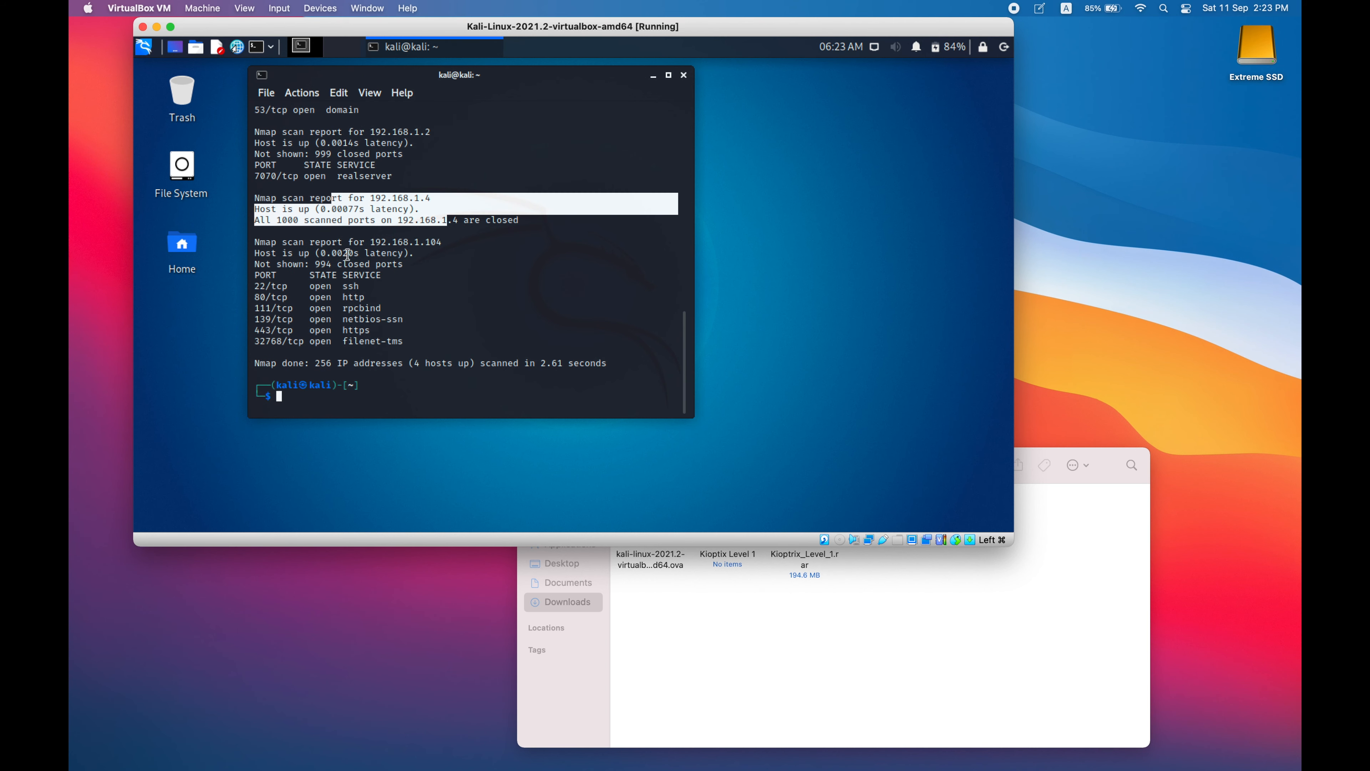
- Examine the open ports and services listed for host 192.168.1.104, including ssh, http and https
{"action": "left_click", "coordinate": [379, 249]}
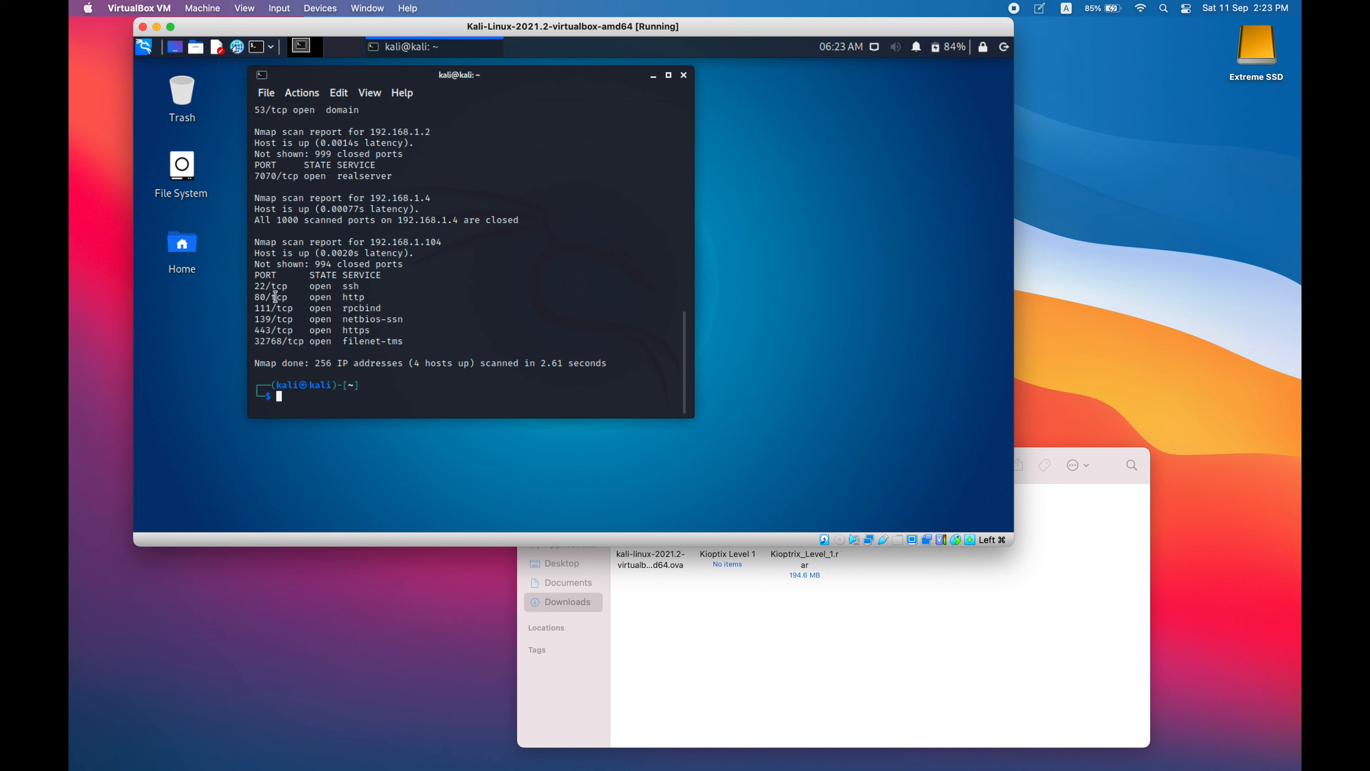
{"action": "left_click", "coordinate": [256, 284]}
{"action": "left_click_drag", "start_coordinate": [256, 284], "coordinate": [428, 333]}
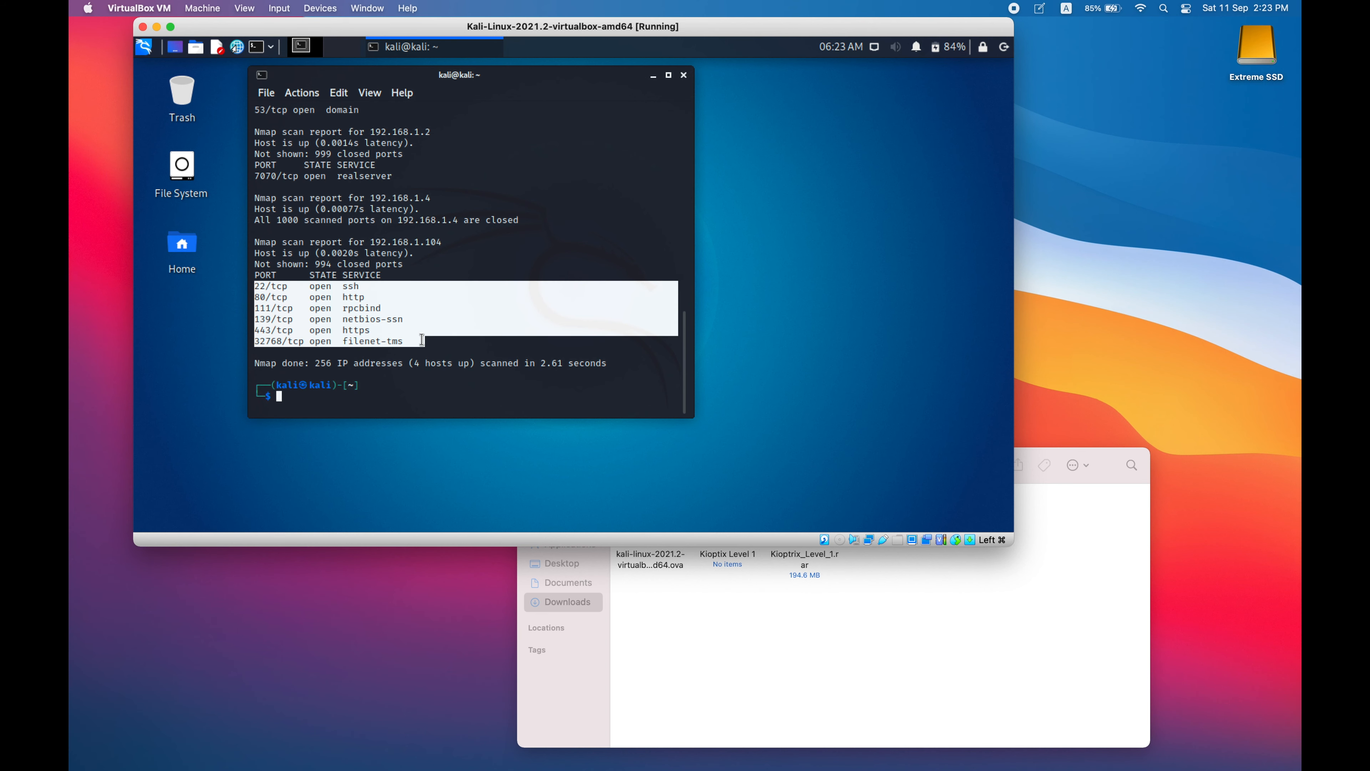
{"action": "left_click", "coordinate": [426, 341]}
{"action": "double_click", "coordinate": [351, 286]}
{"action": "double_click", "coordinate": [353, 297]}
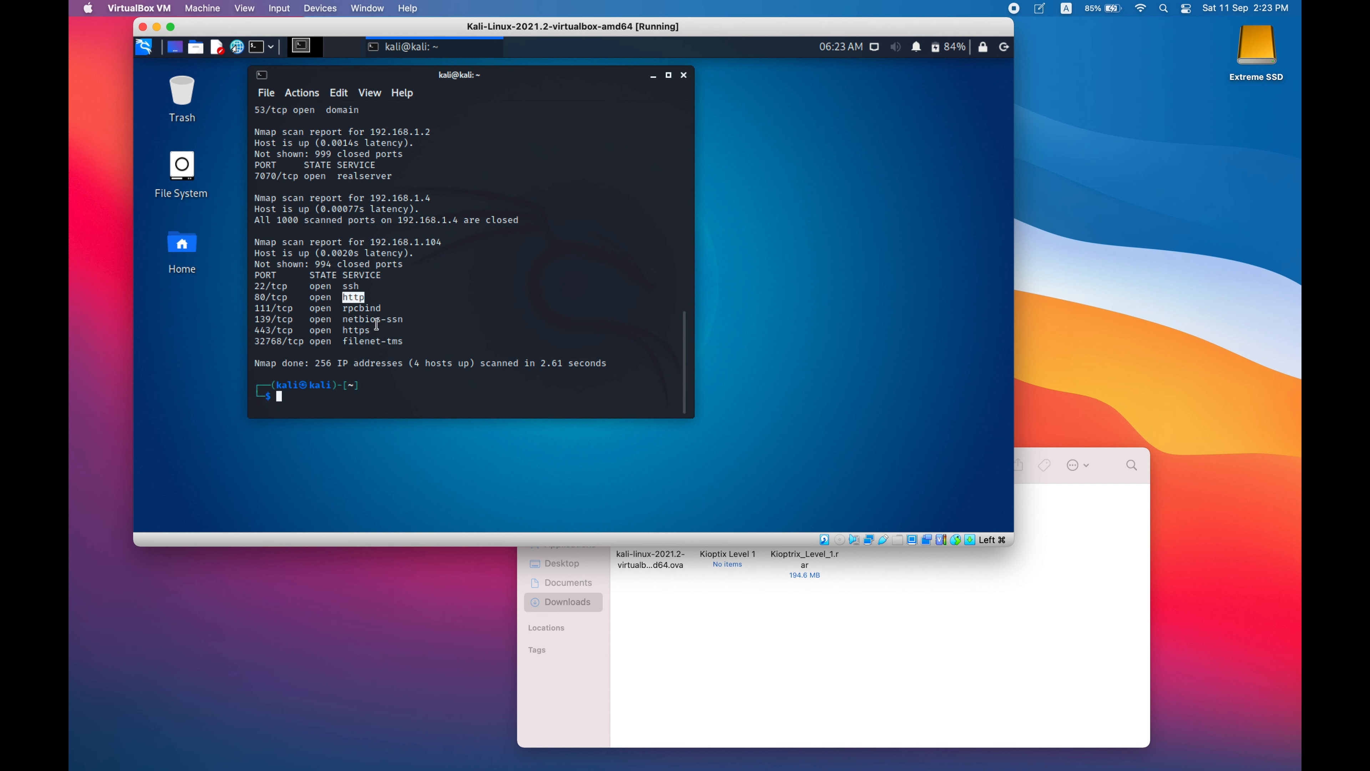
{"action": "double_click", "coordinate": [354, 330]}
{"action": "left_click", "coordinate": [401, 323]}
- Open a Root Terminal Emulator and authenticate with the account password
{"action": "left_click", "coordinate": [272, 47]}
{"action": "left_click", "coordinate": [280, 72]}
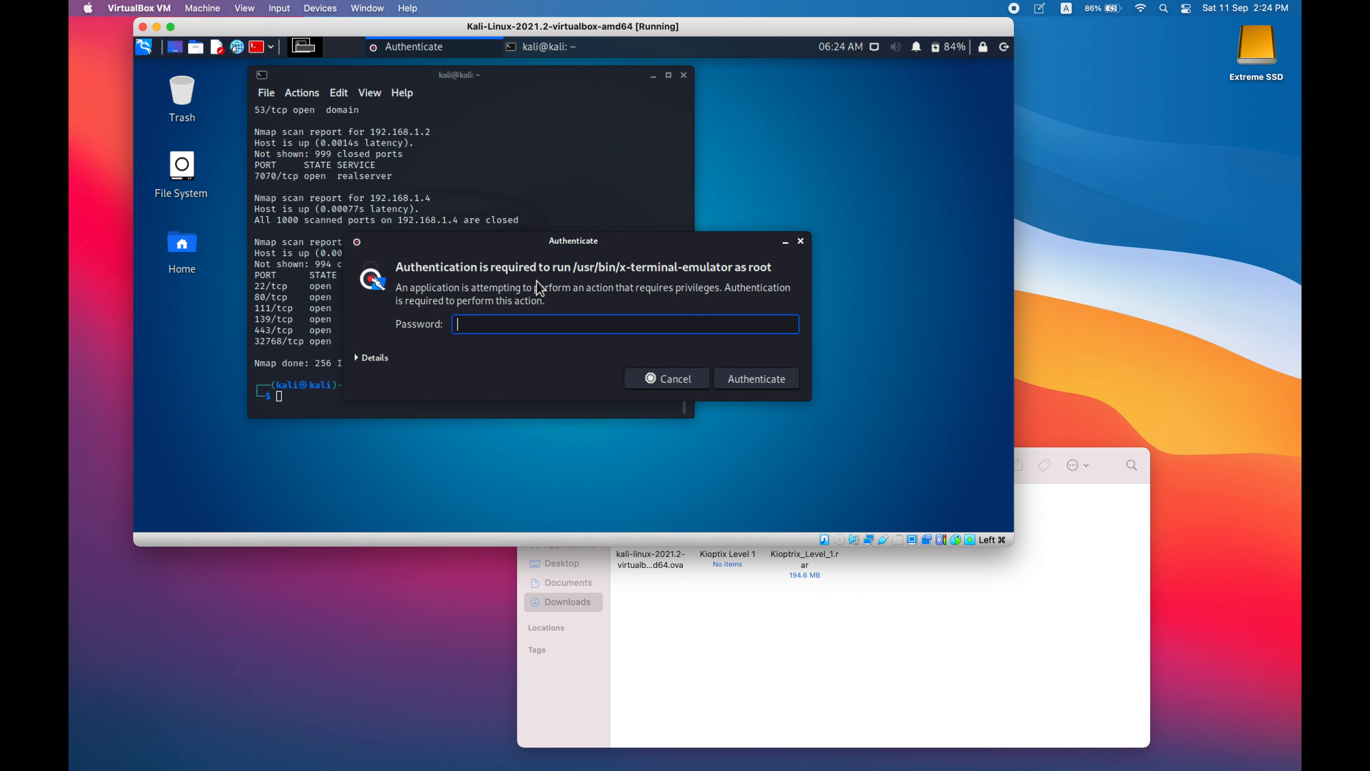
{"action": "type", "text": "kali"}
{"action": "key", "text": "Return"}
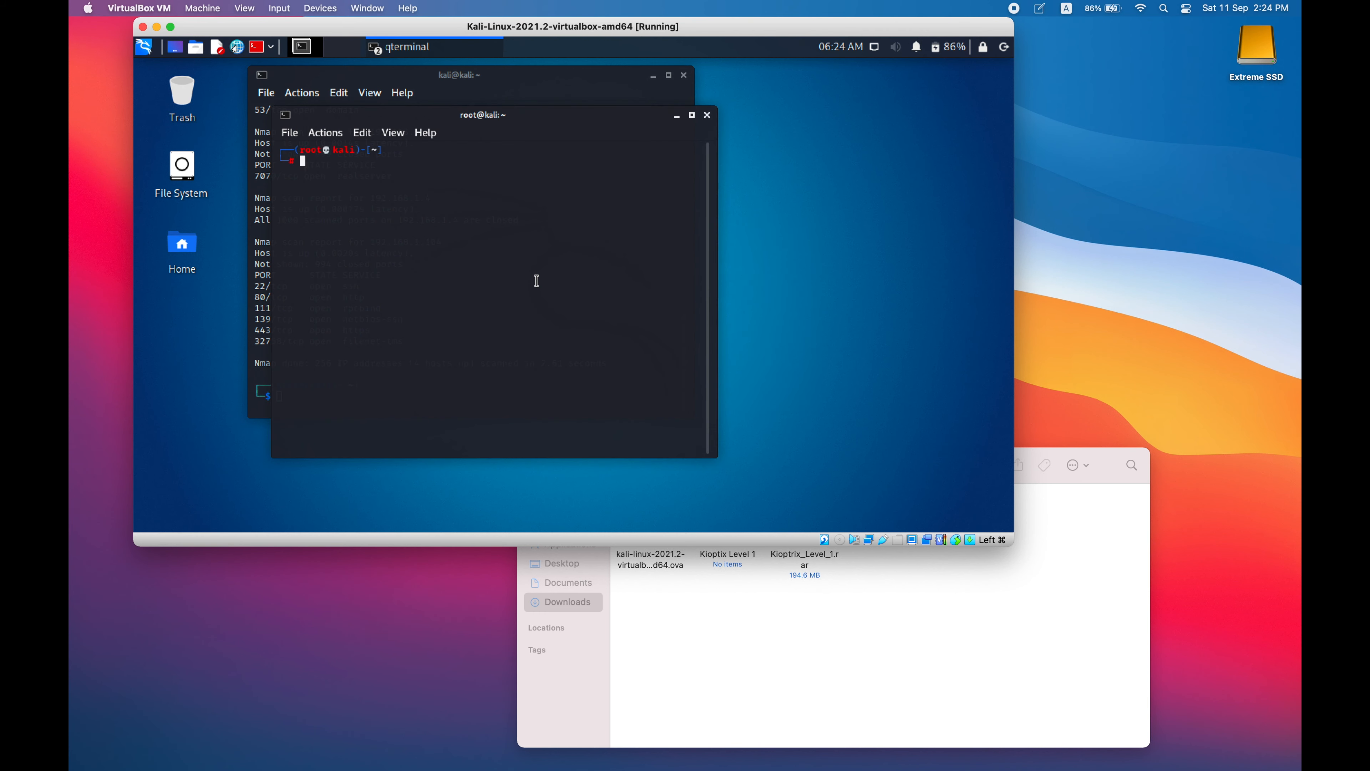